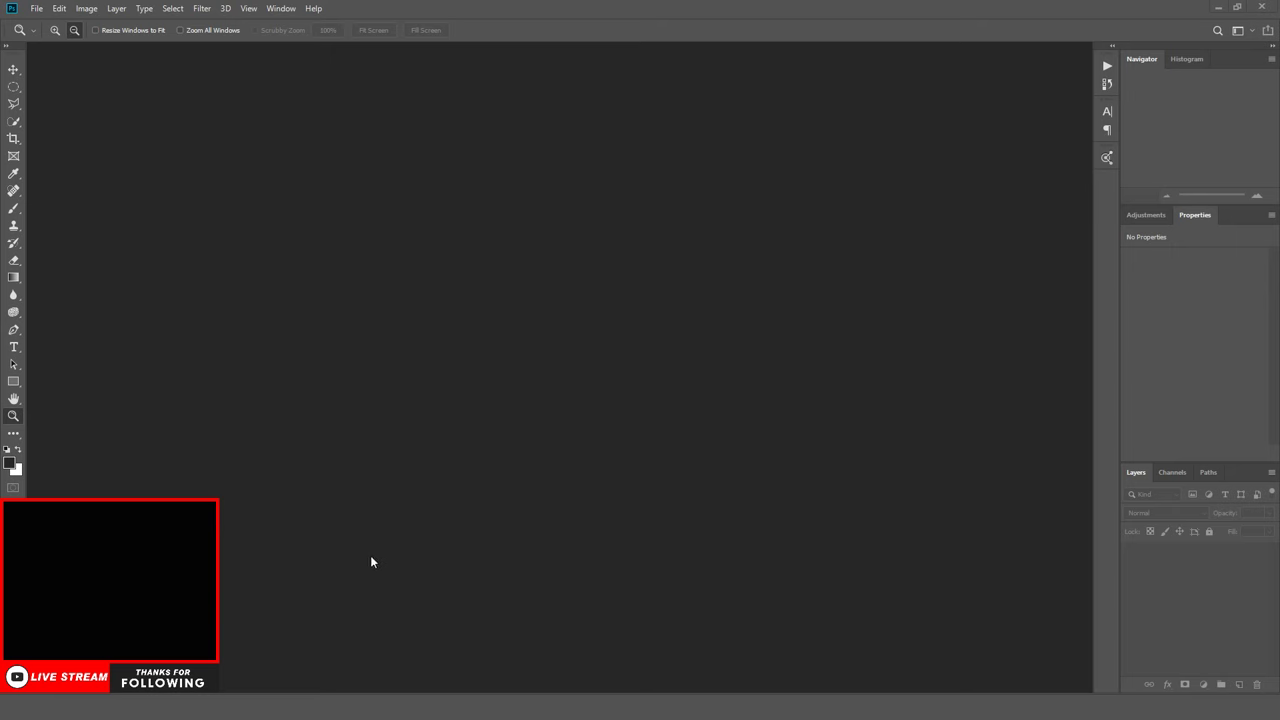
Switch from Photoshop to Adobe Bridge, showing the Desktop folder's five CR2 raw files
mouse_move(377, 706)
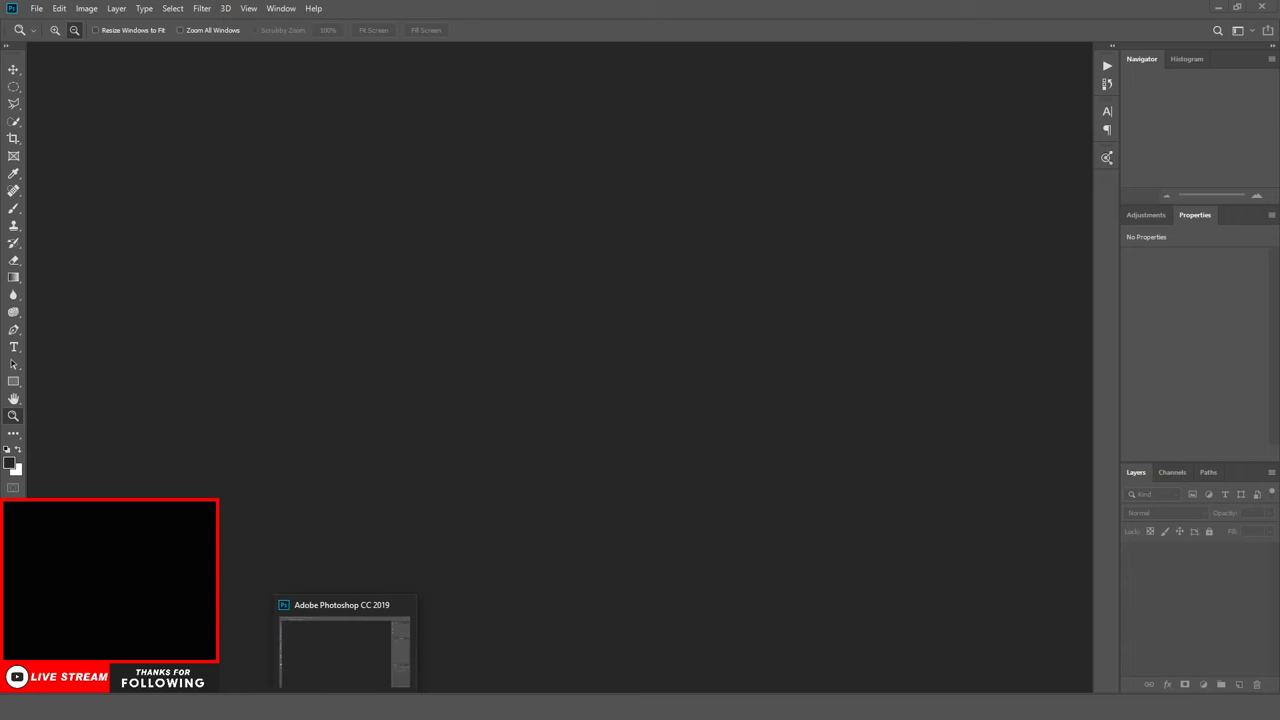
left_click(376, 645)
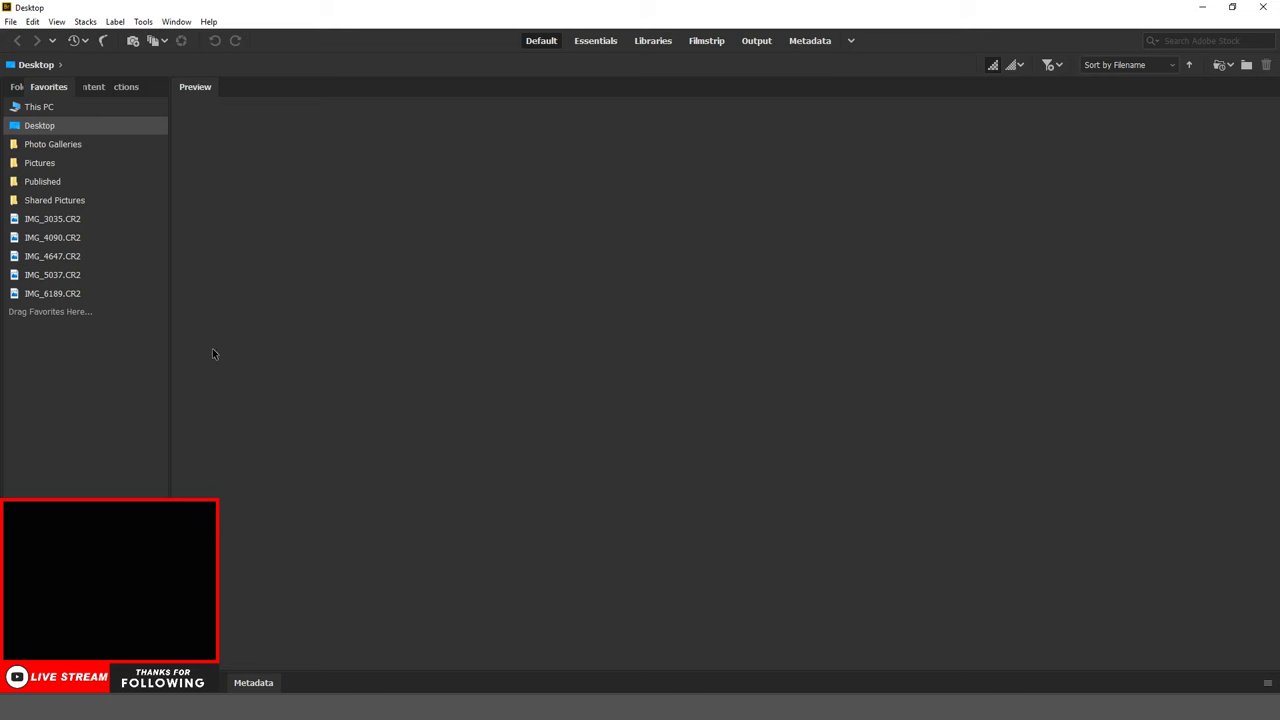
Open IMG_3035.CR2 from Bridge's Favorites list in Camera Raw
double_click(62, 226)
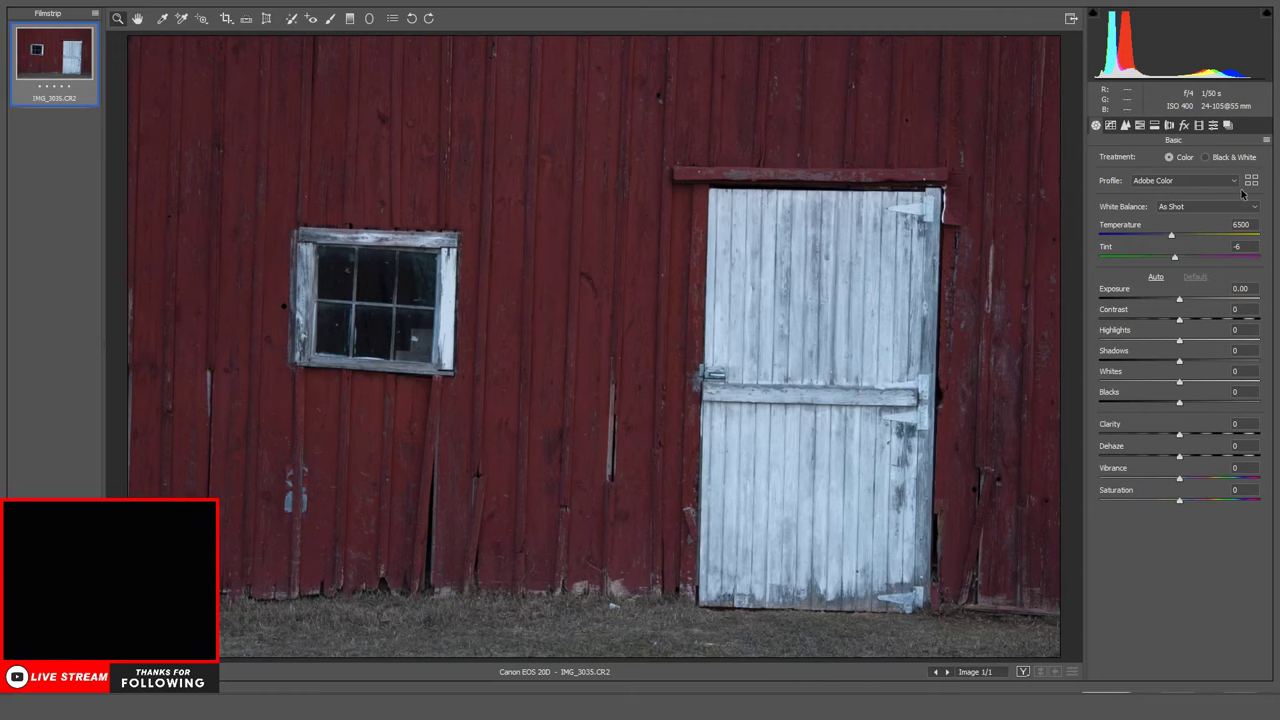
Move the RGB point curve's white point to Input 231, Output 255
left_click(1110, 125)
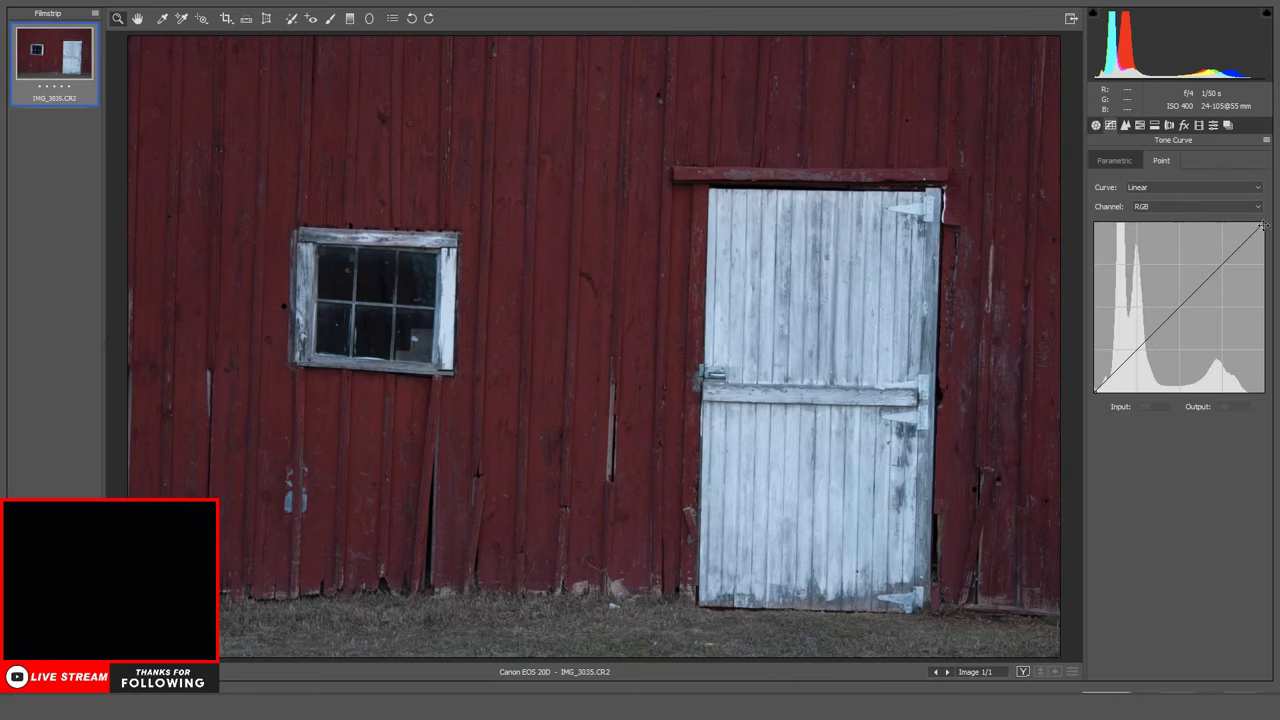
mouse_move(1263, 226)
left_mouse_down()
mouse_move(1240, 220)
mouse_move(1246, 209)
left_mouse_up()
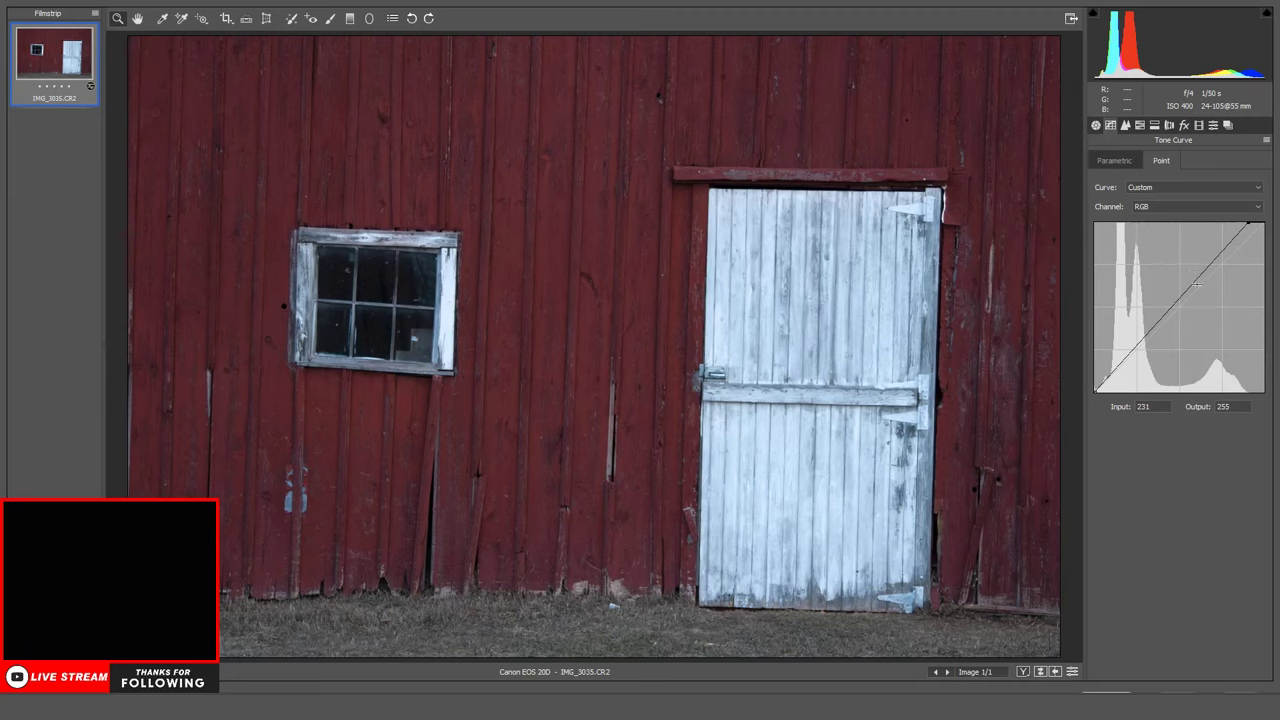
Keep Adobe Color, compare Daylight and Cloudy, then apply Shade white balance (7500, Tint +10)
left_click(1099, 126)
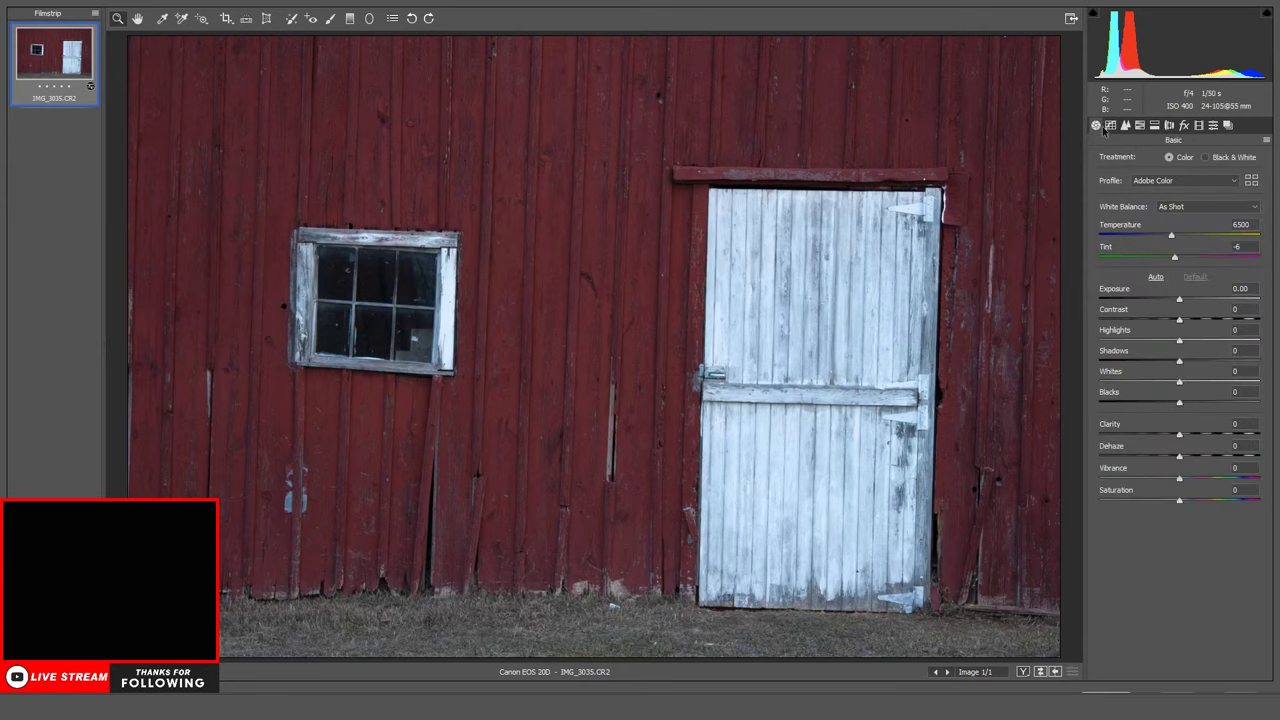
left_click(1212, 182)
left_click(1211, 181)
left_click(1211, 206)
left_click(1200, 241)
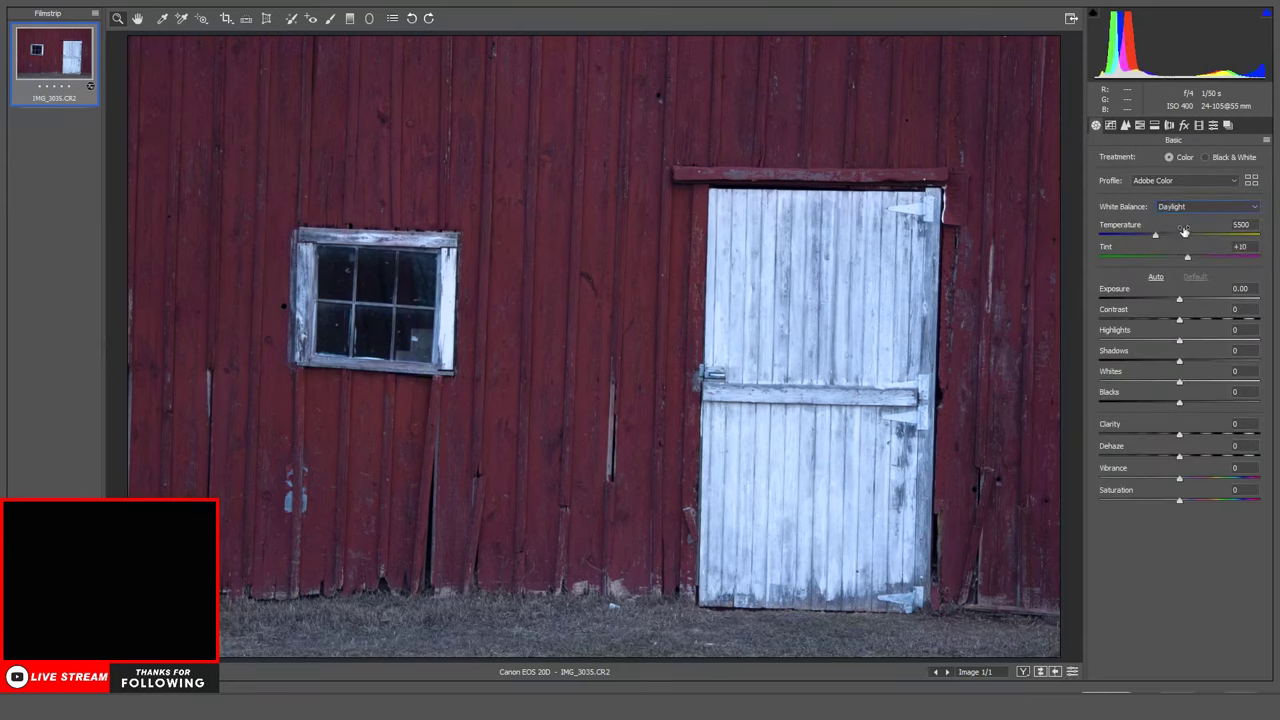
left_click(1185, 207)
left_click(1180, 249)
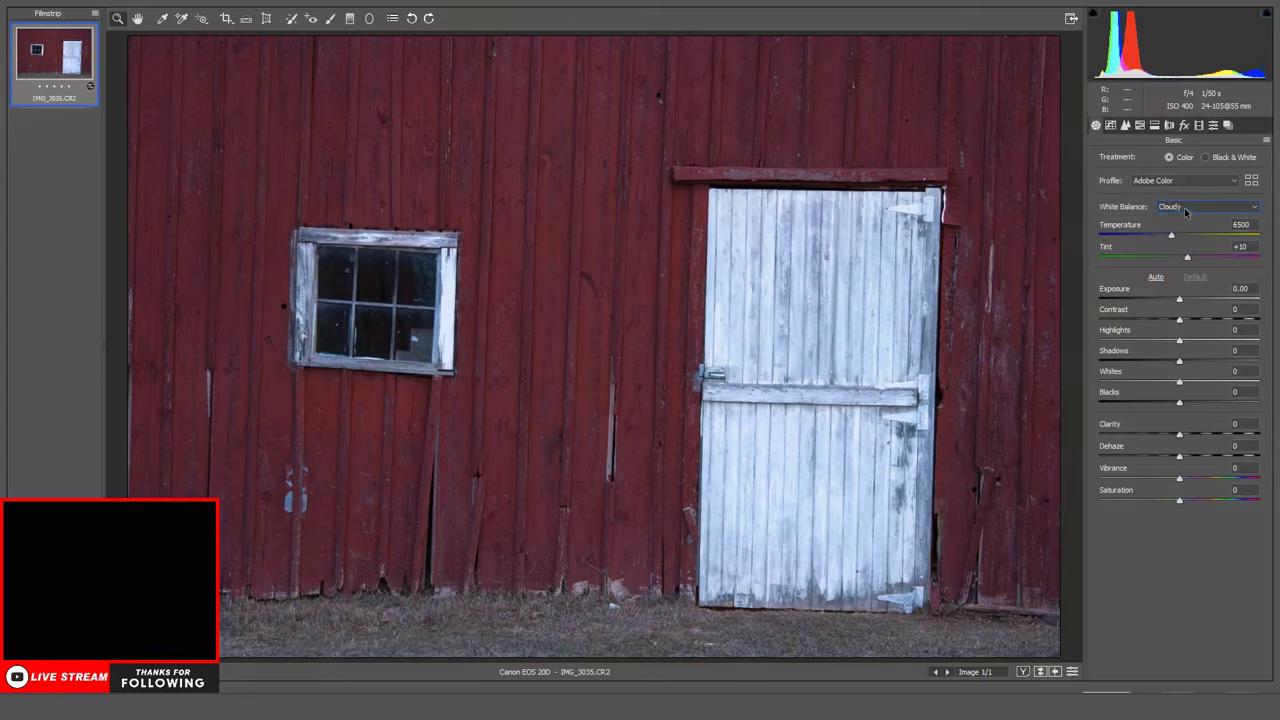
left_click(1184, 207)
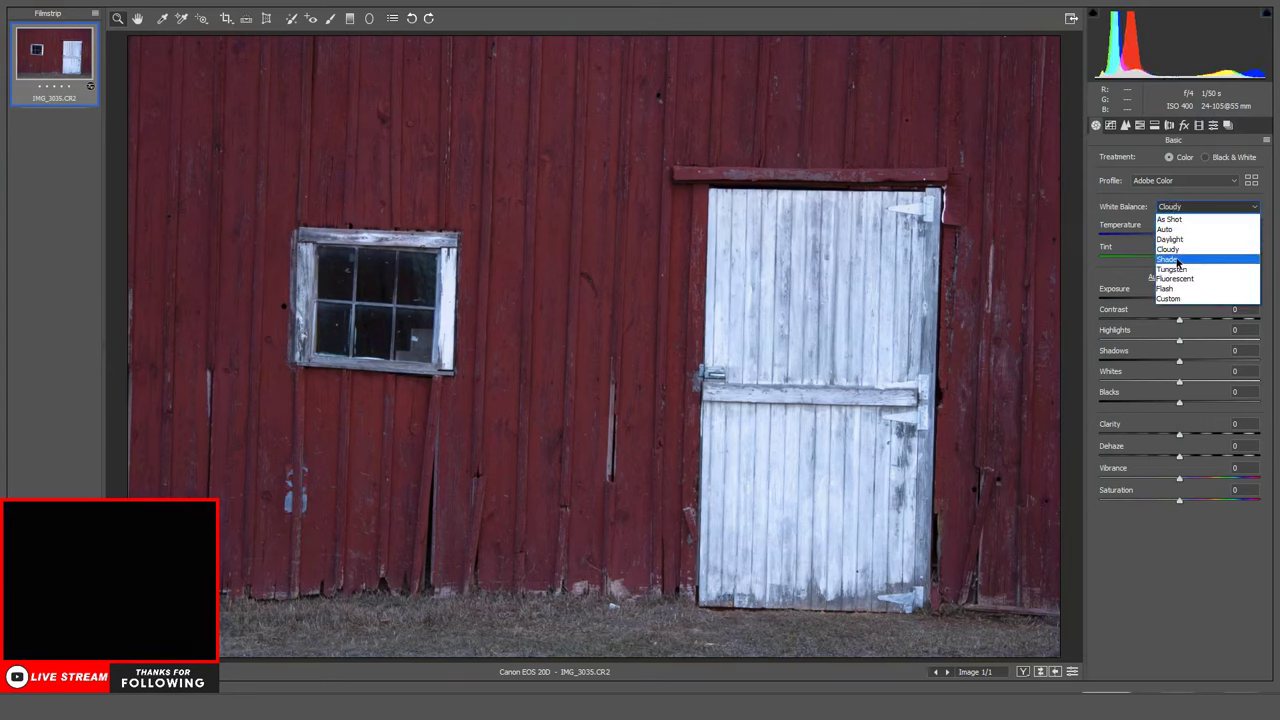
left_click(1178, 259)
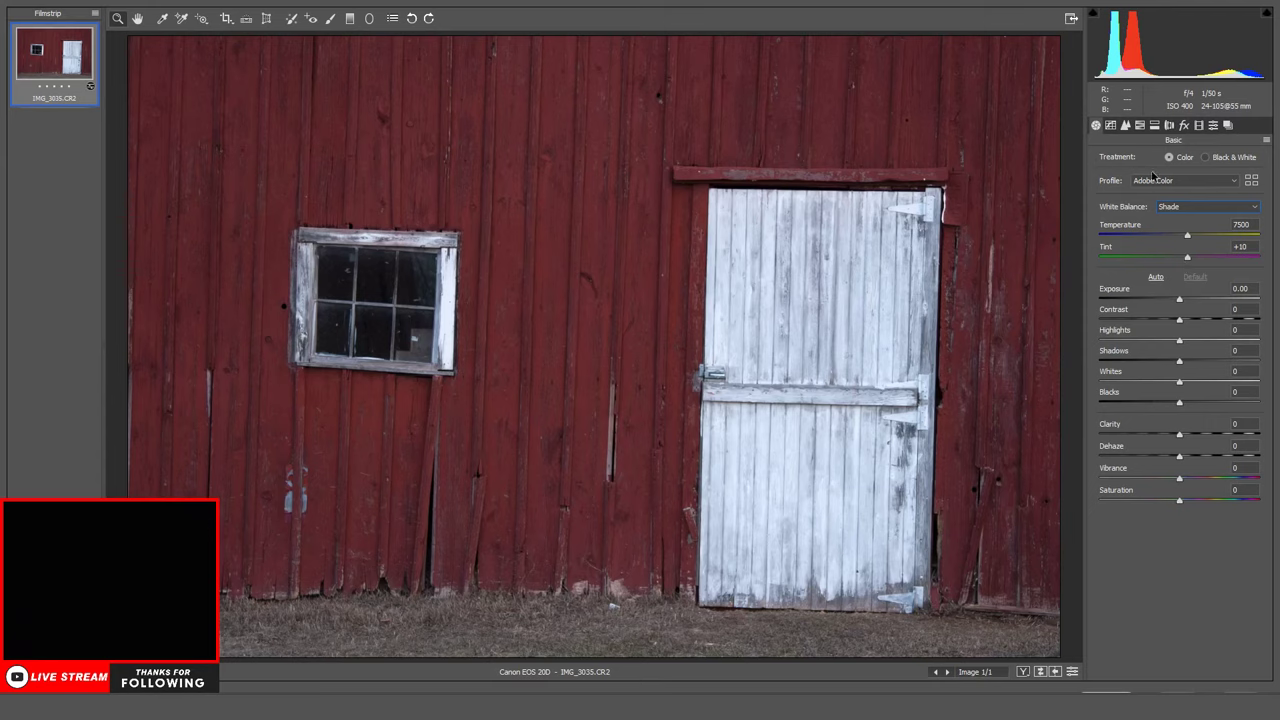
left_click(1140, 126)
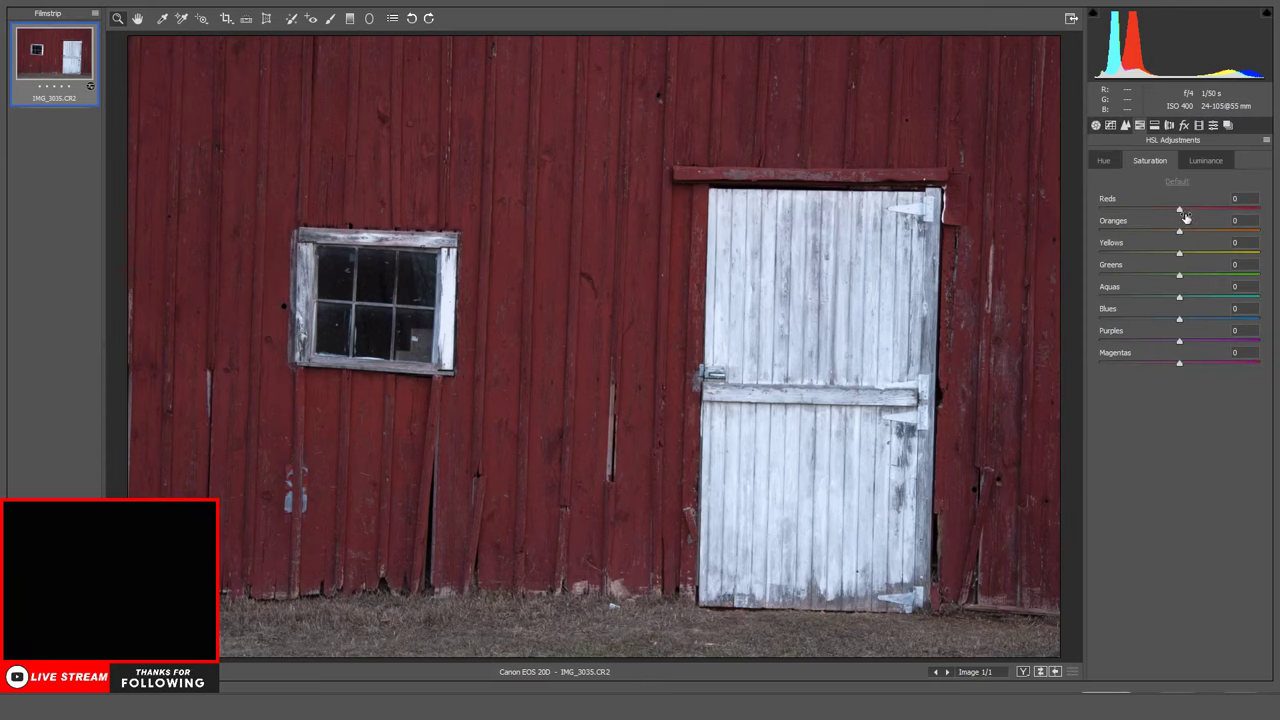
Set HSL Reds luminance to +91 and hue to +5, and Oranges luminance to +20
left_click(1204, 162)
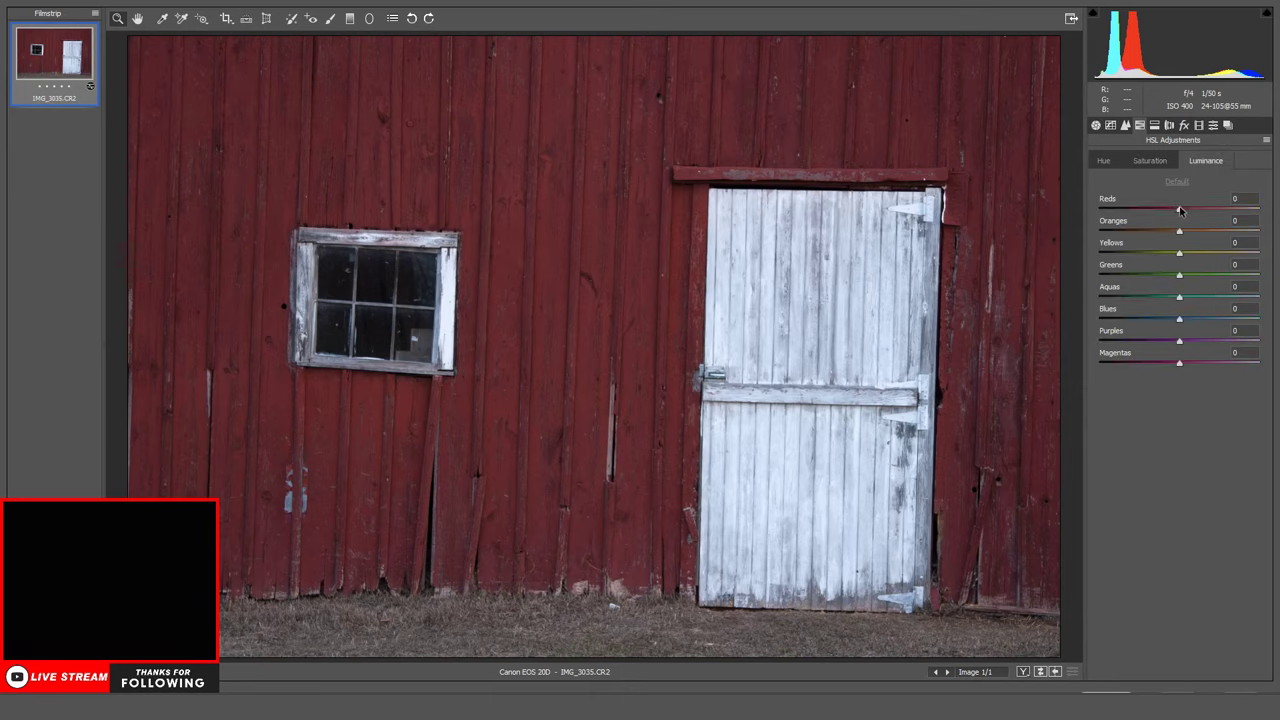
left_click_drag(1181, 211, 1253, 228)
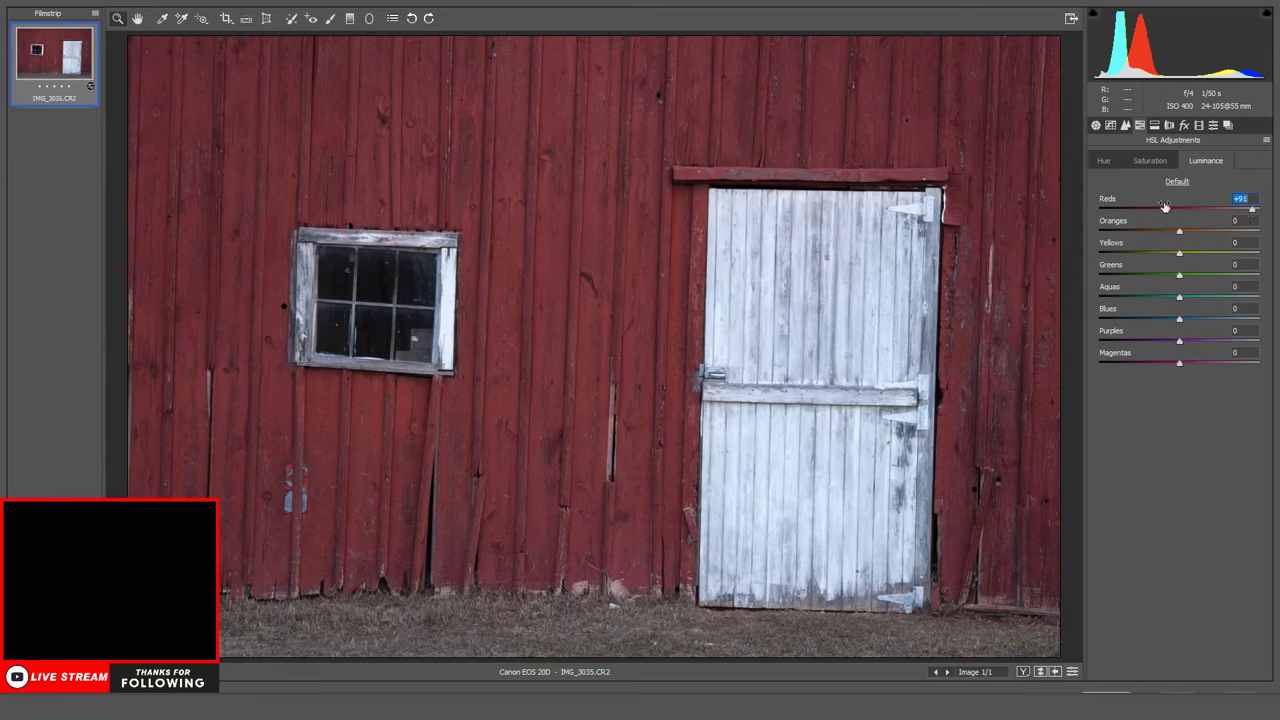
left_click(1103, 160)
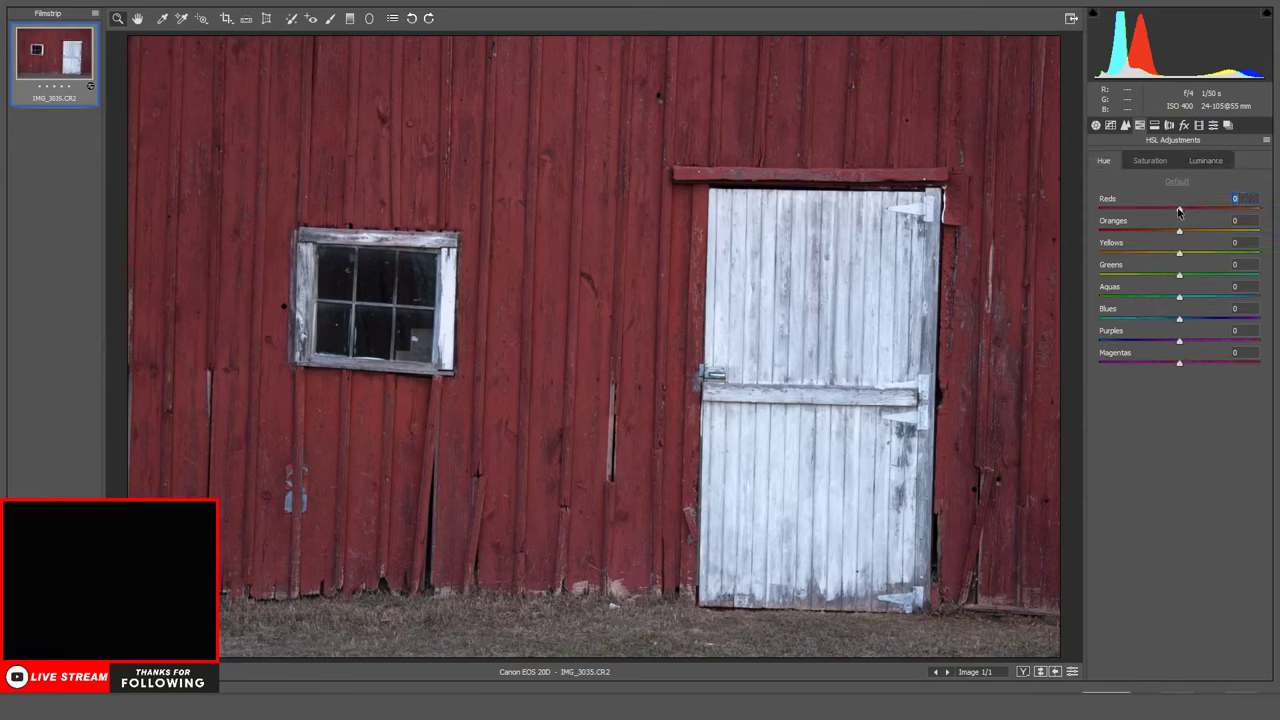
left_click_drag(1179, 211, 1181, 211)
mouse_move(1181, 209)
left_mouse_down()
mouse_move(1201, 217)
mouse_move(1183, 217)
left_mouse_up()
key("Up")
left_click(1205, 161)
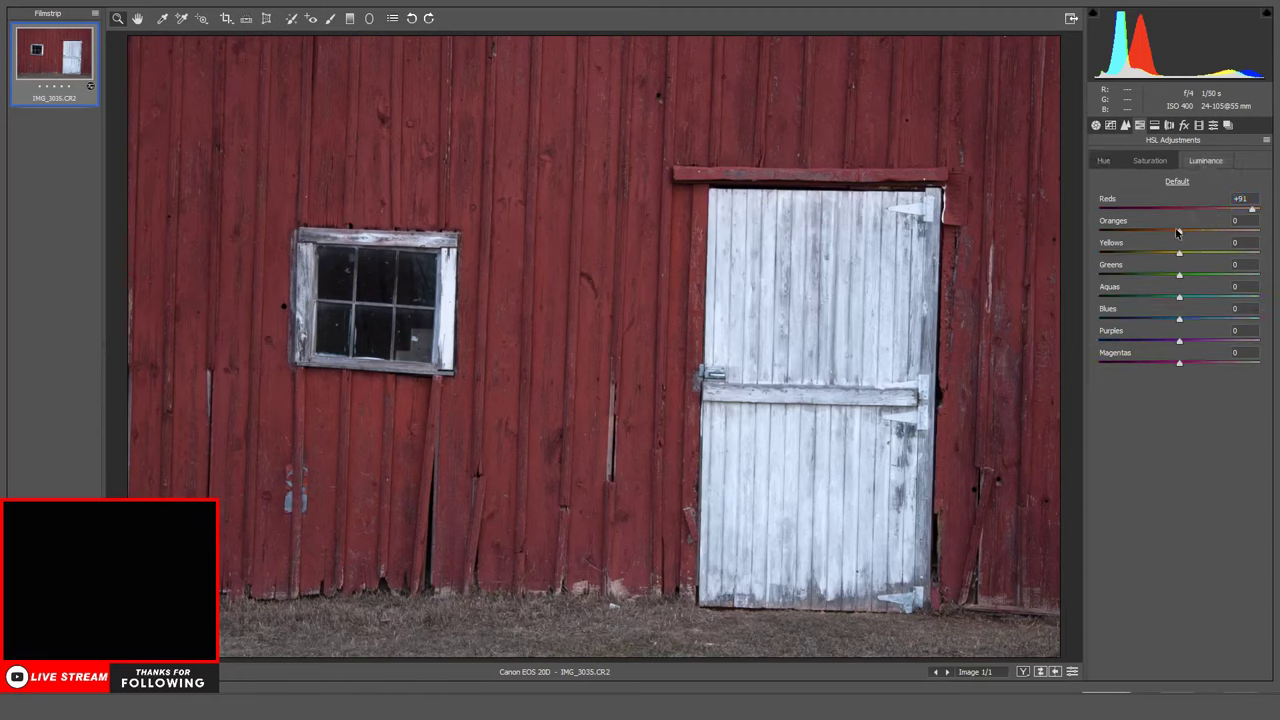
left_click_drag(1178, 233, 1195, 233)
left_click(1103, 161)
Set Clarity +18, Dehaze +13, Shadows +32, Vibrance +10 and Blacks -18
left_click(1096, 125)
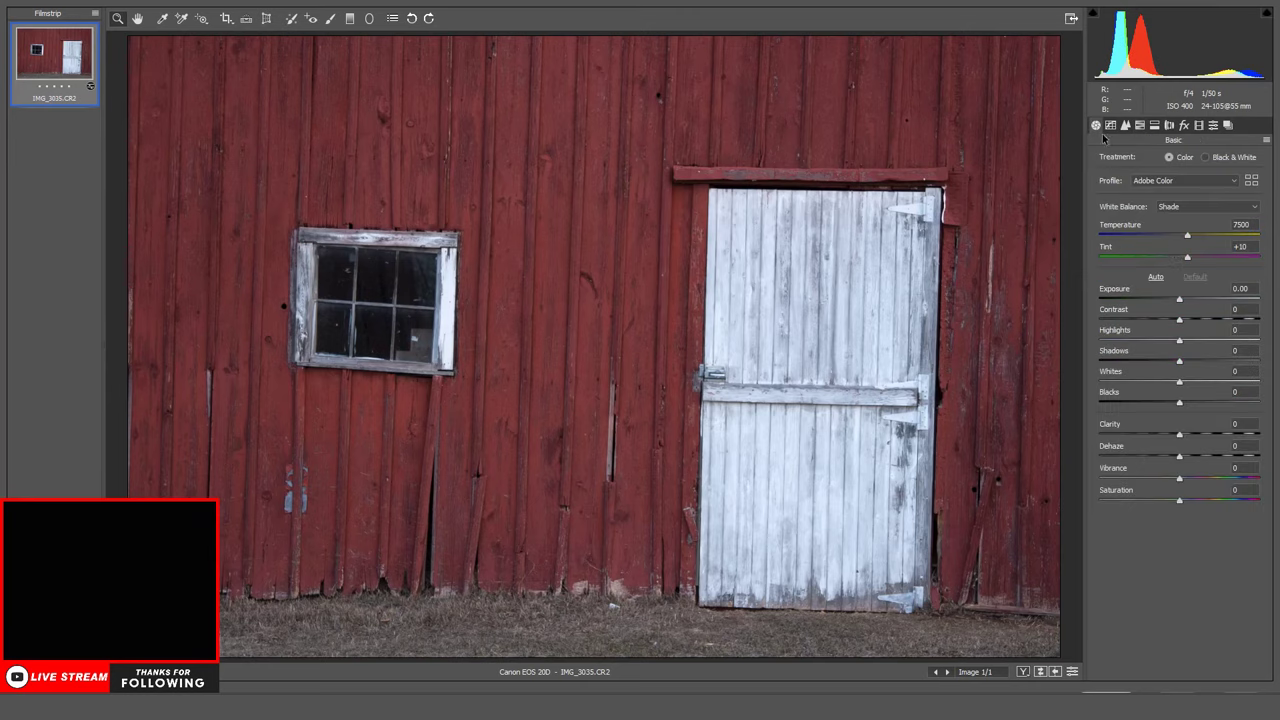
mouse_move(1179, 434)
left_mouse_down()
mouse_move(1198, 436)
mouse_move(1193, 450)
left_mouse_up()
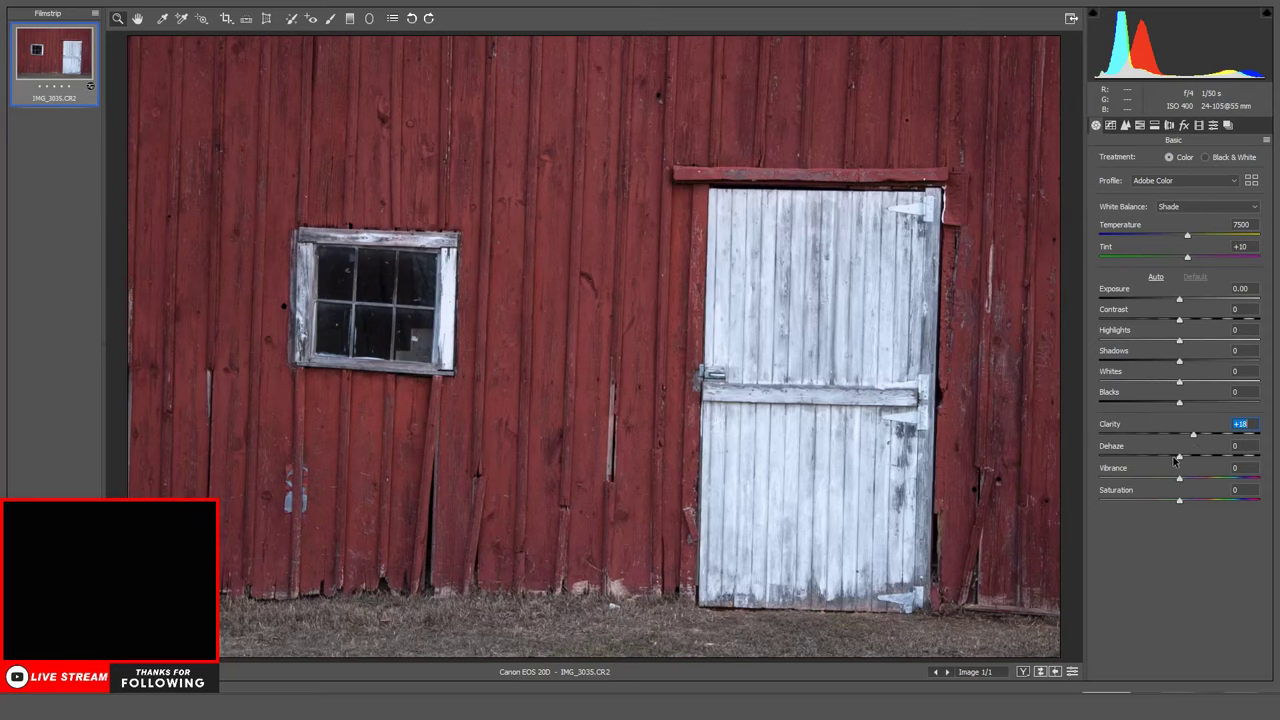
left_click_drag(1180, 461, 1191, 468)
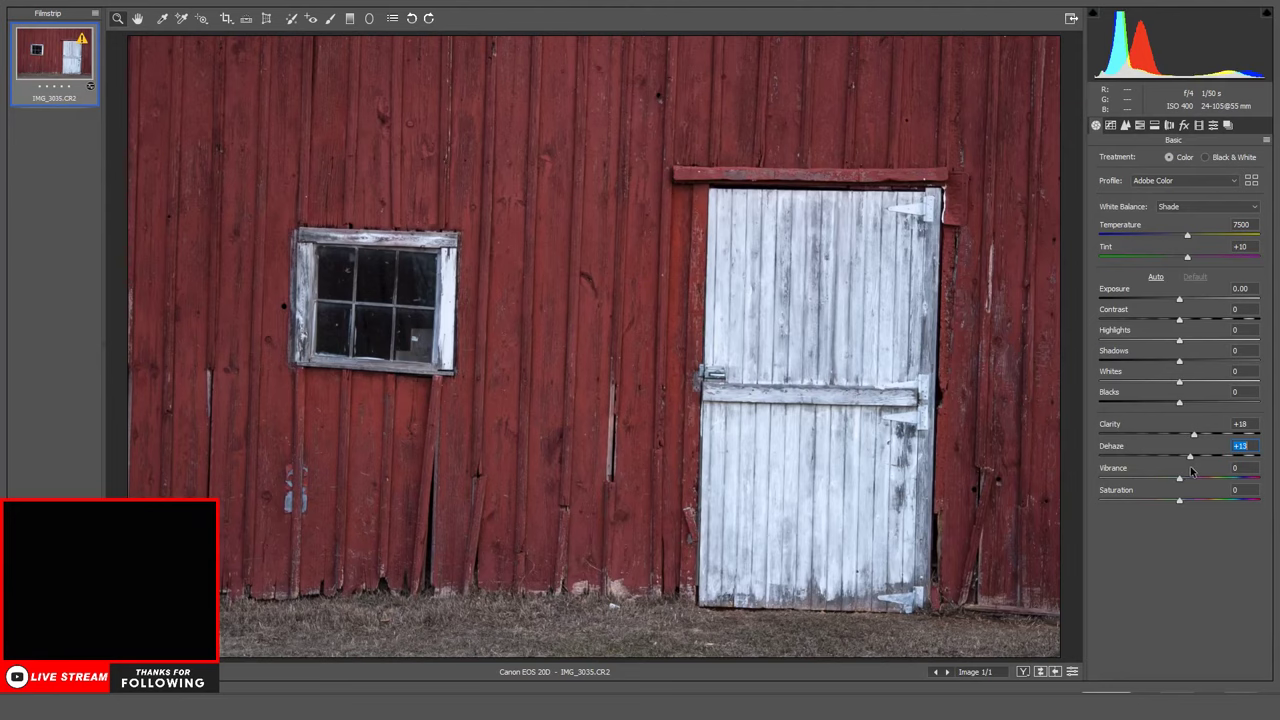
left_click_drag(1180, 361, 1208, 380)
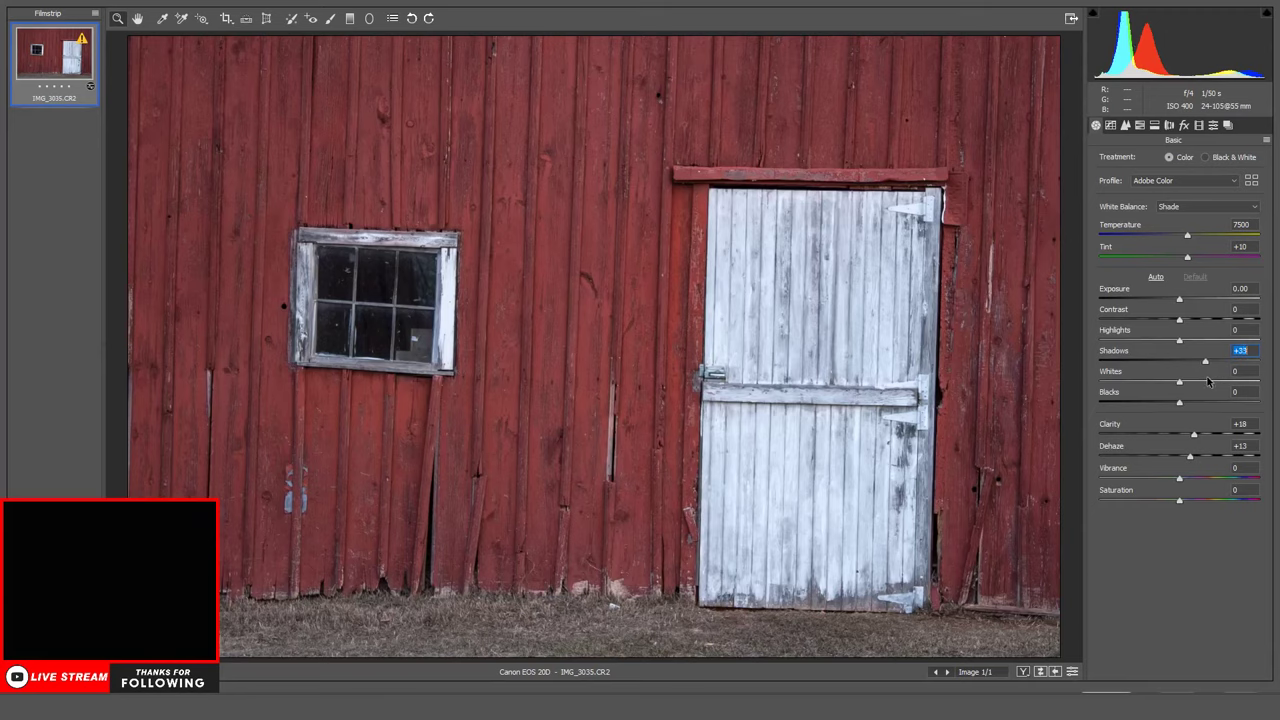
left_click_drag(1207, 378, 1205, 379)
left_click_drag(1179, 481, 1189, 485)
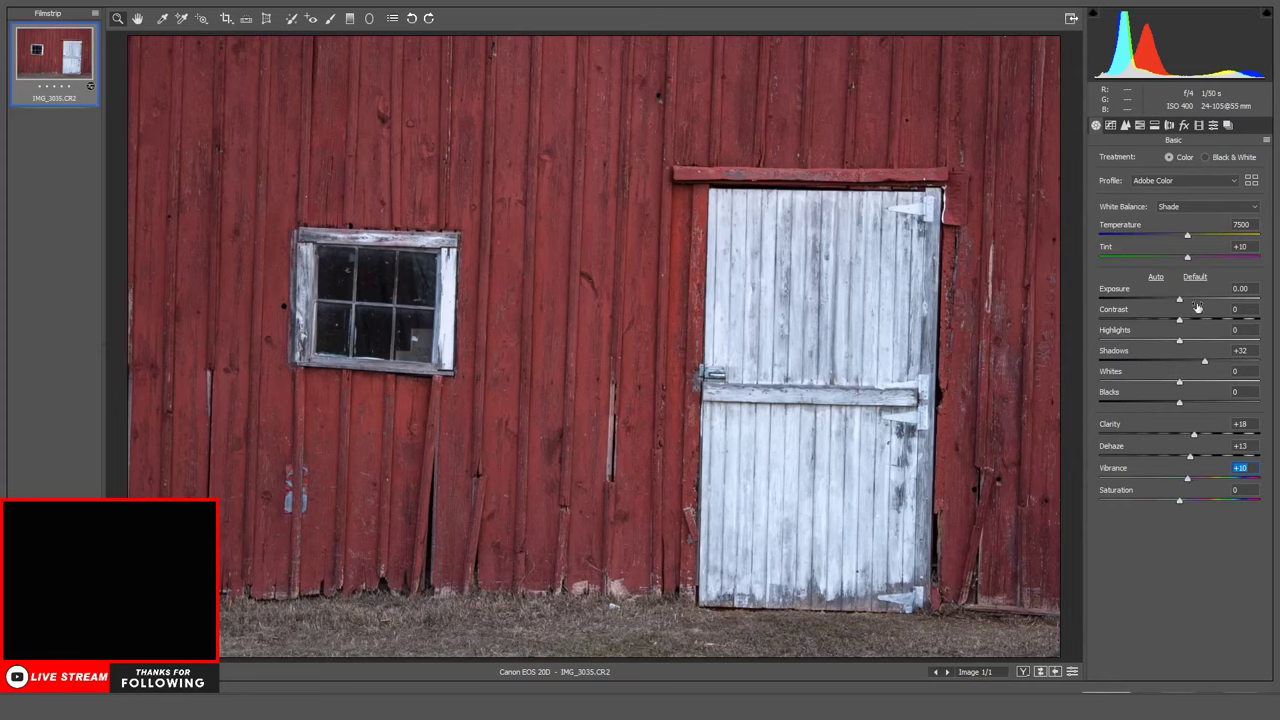
left_click_drag(1179, 403, 1165, 407)
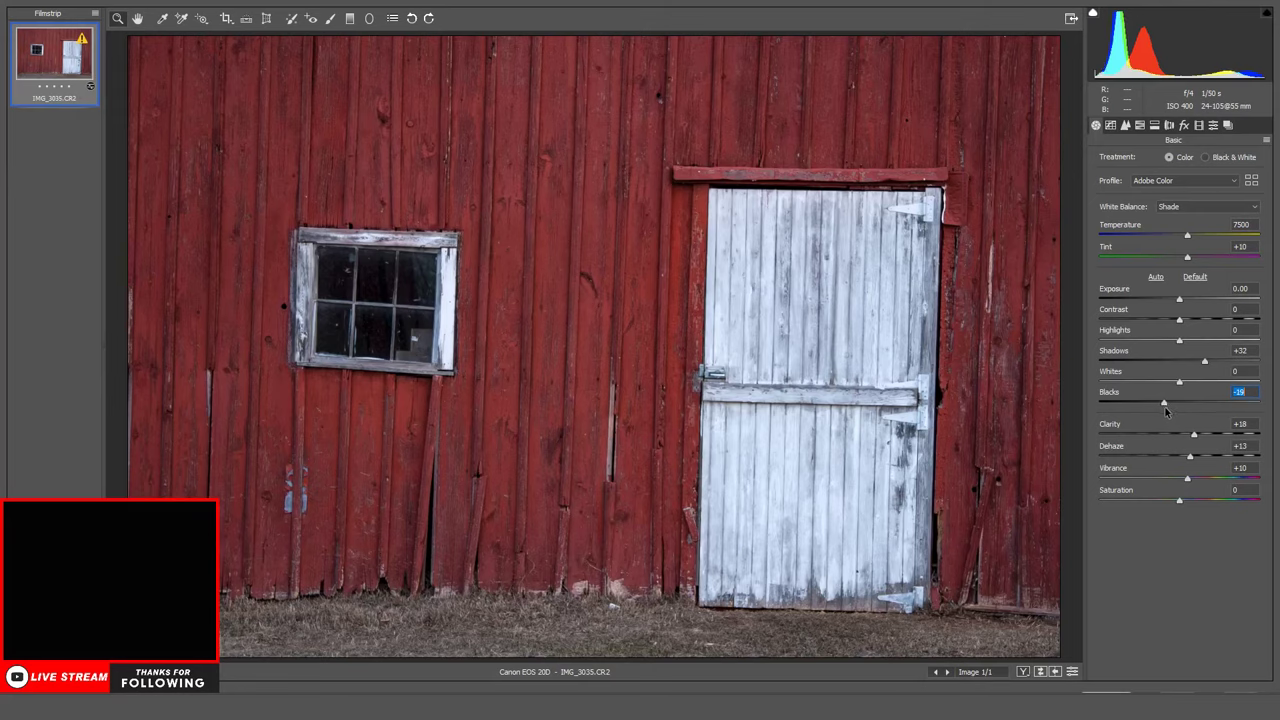
Raise Exposure to +0.05 in the Basic panel's value field
left_click(1140, 125)
left_click(1096, 125)
left_click(1242, 289)
key("Up")
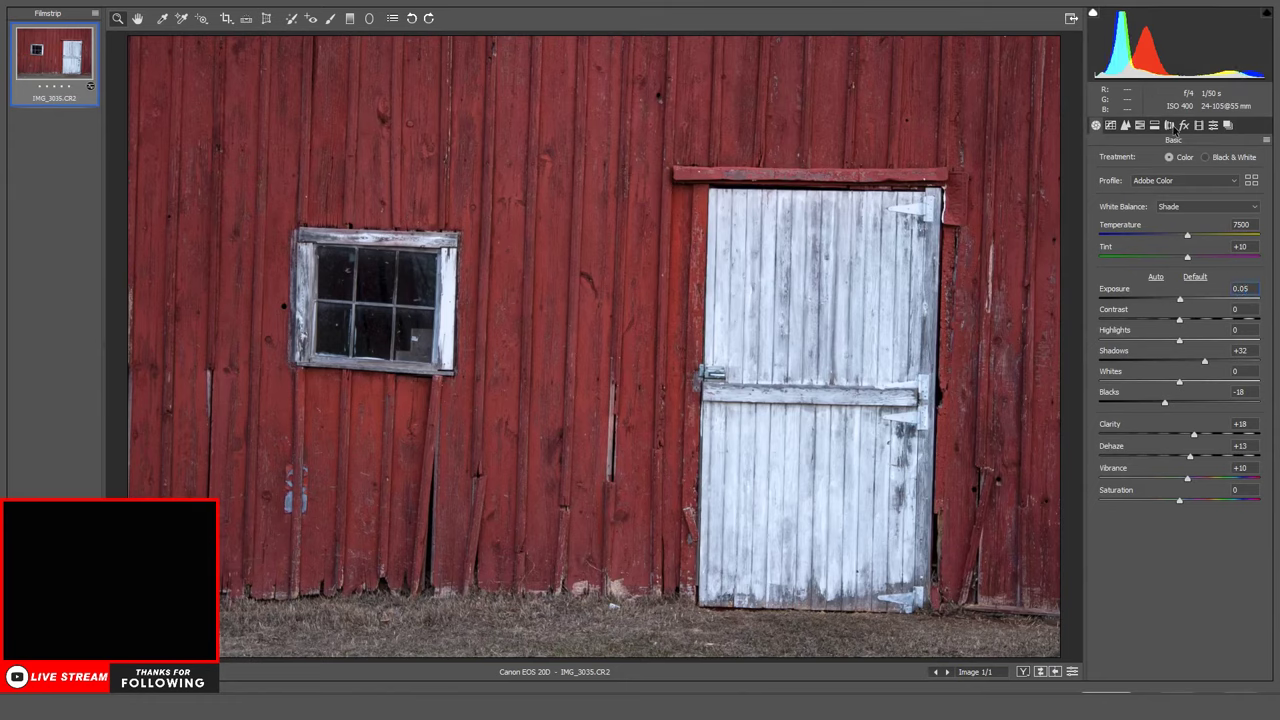
Max out HSL Reds luminance at +100, then open IMG_3035 in Photoshop as a 16-bit document
left_click(1142, 126)
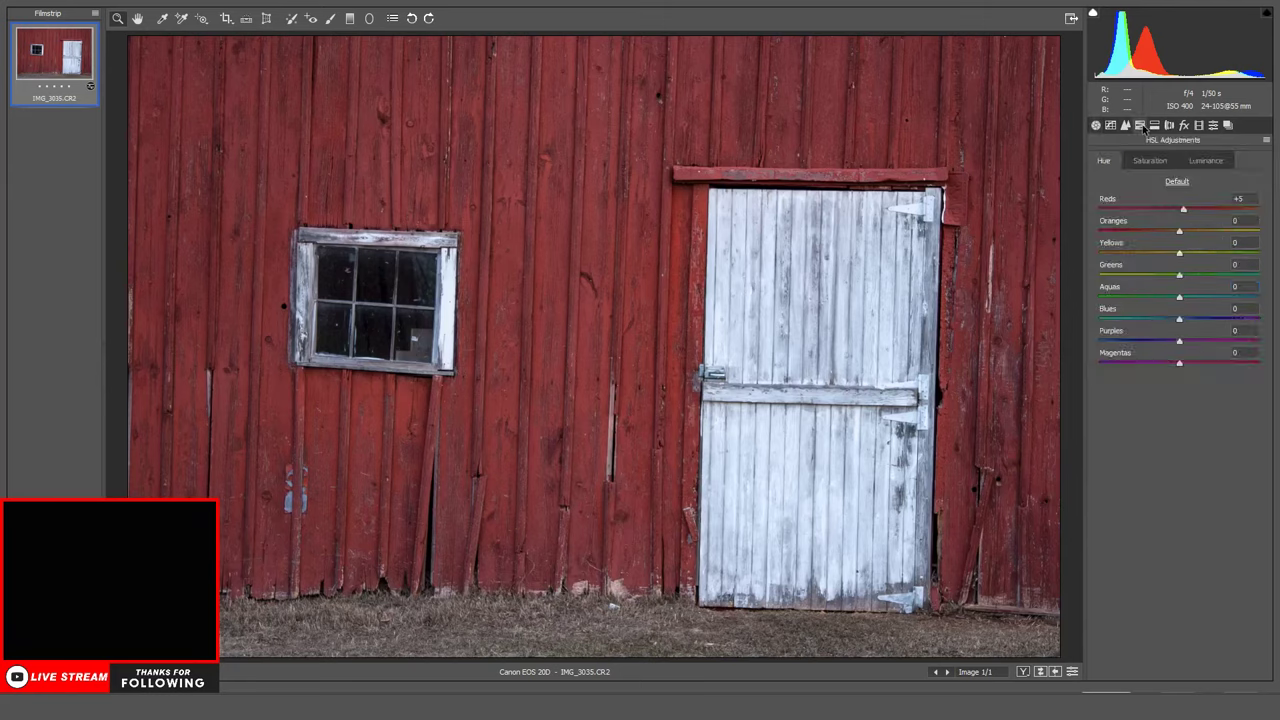
left_click(1204, 162)
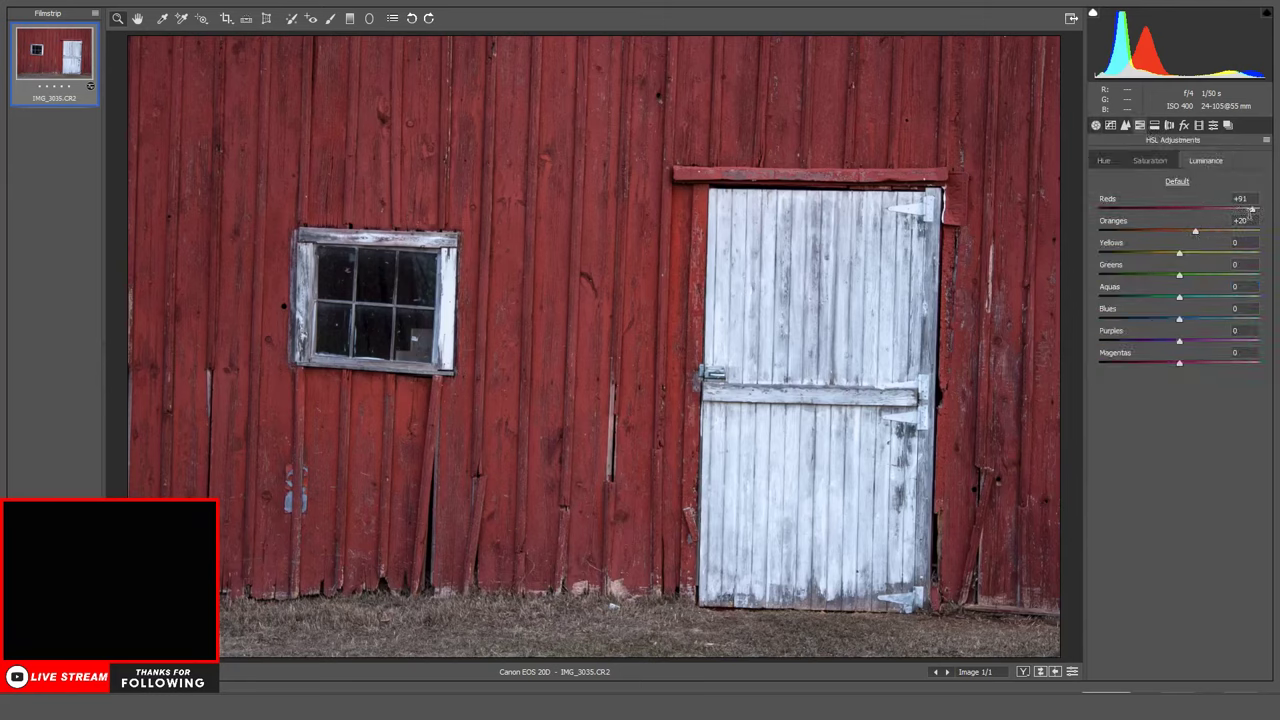
left_click_drag(1254, 214, 1278, 215)
left_click(1096, 126)
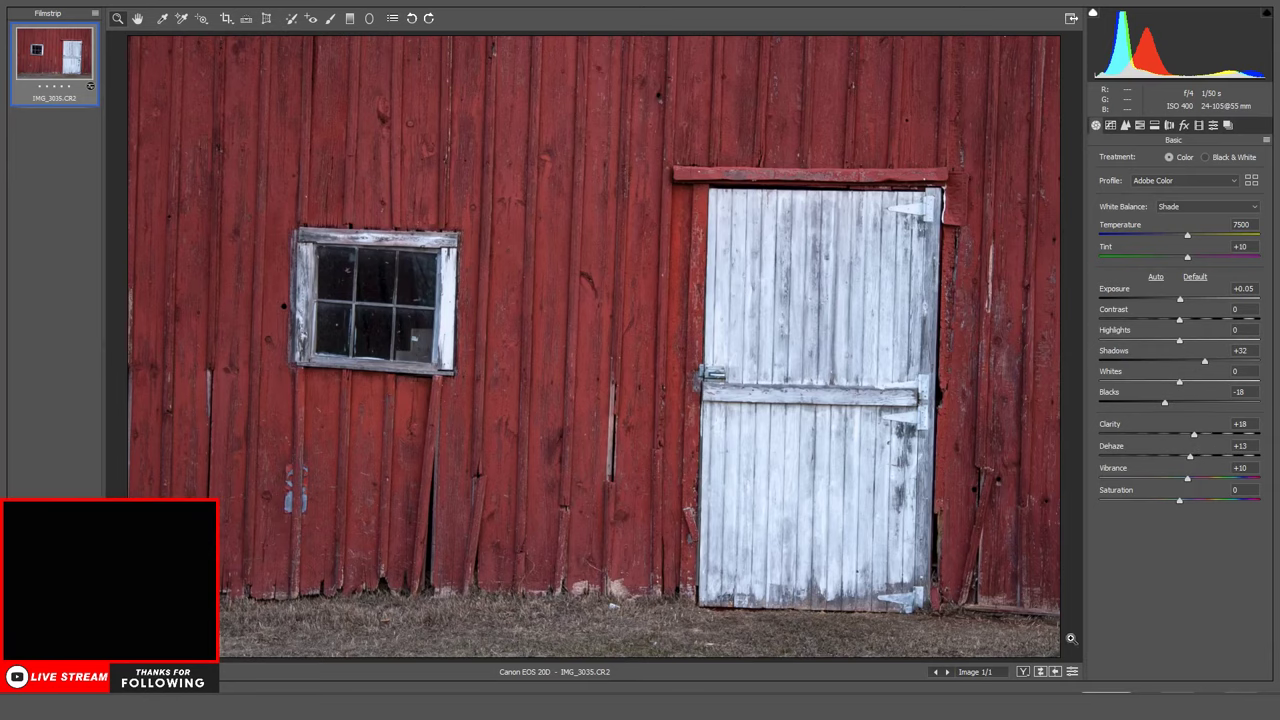
key("Return")
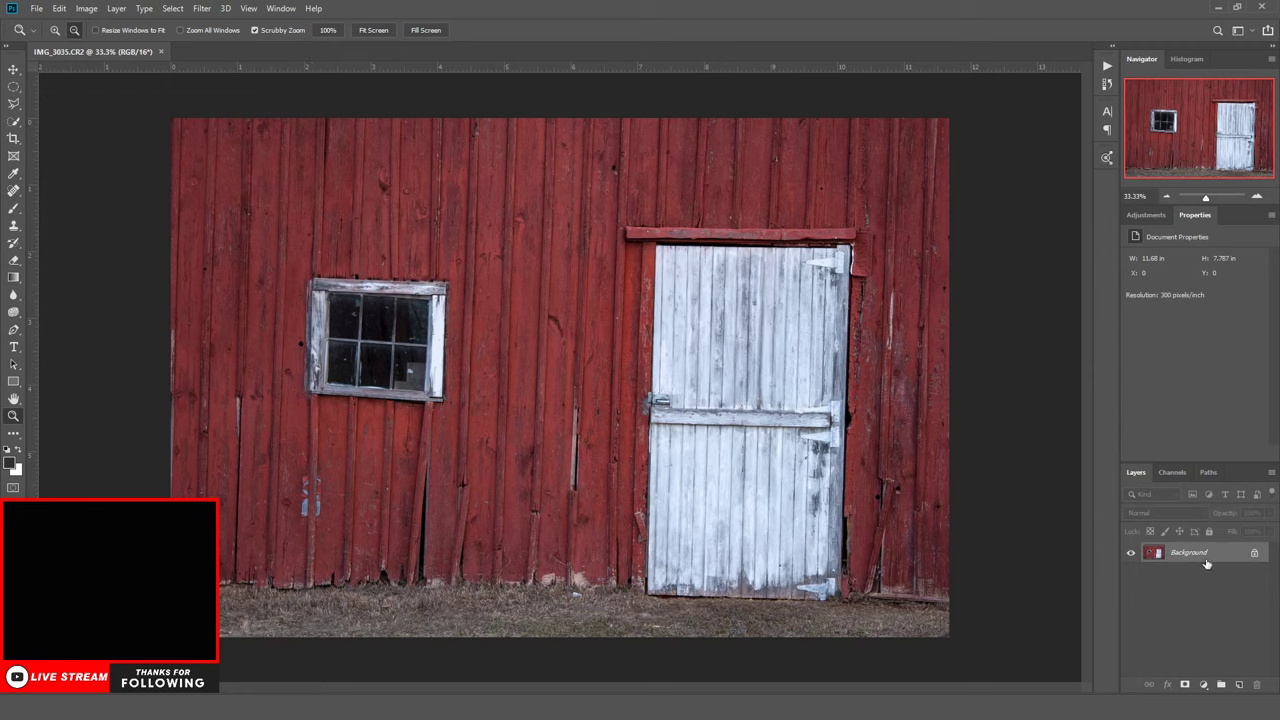
Duplicate Background and skew the copy's bottom edge right about 1.7° to straighten the boards
mouse_move(1203, 562)
left_mouse_down()
mouse_move(1215, 650)
mouse_move(1237, 681)
left_mouse_up()
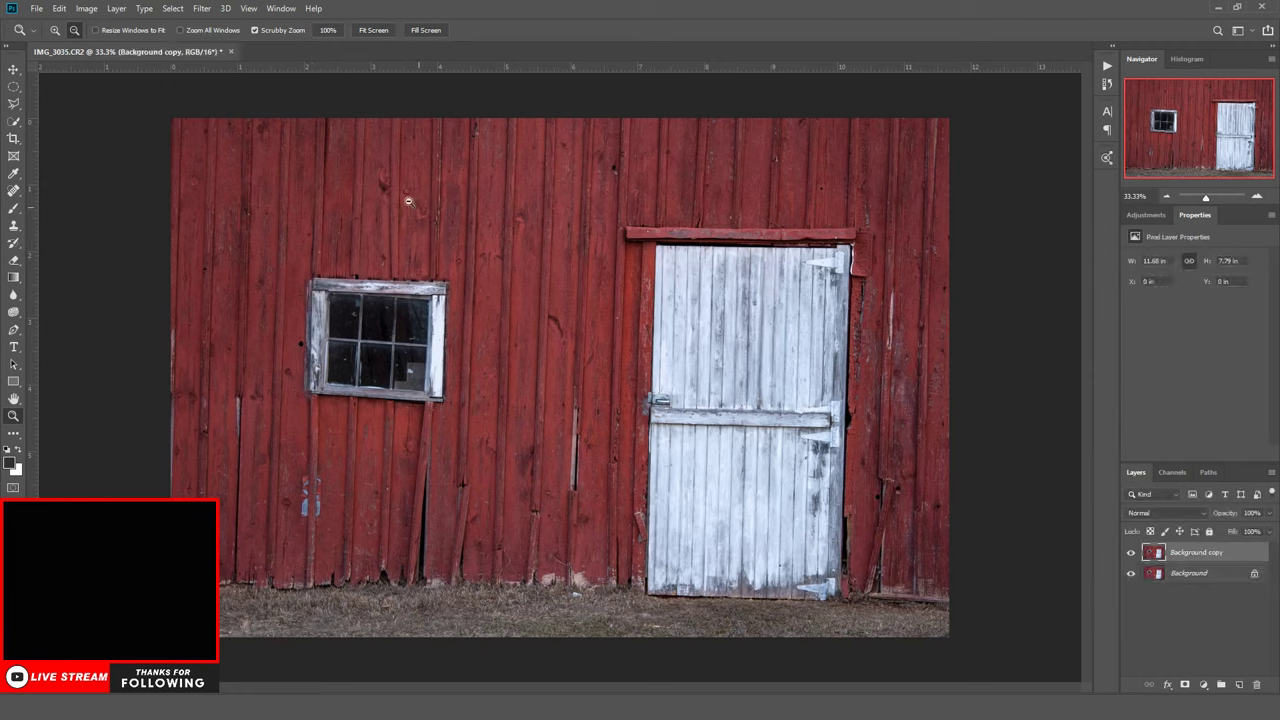
left_click(59, 8)
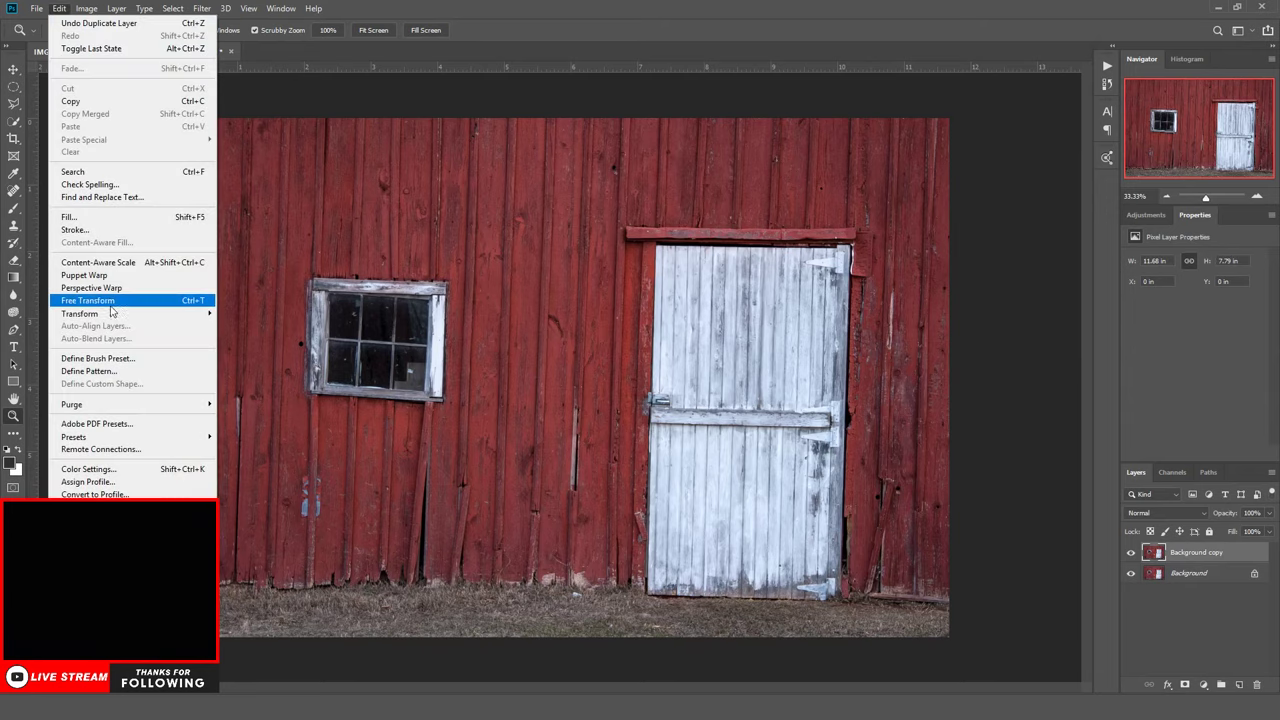
mouse_move(105, 314)
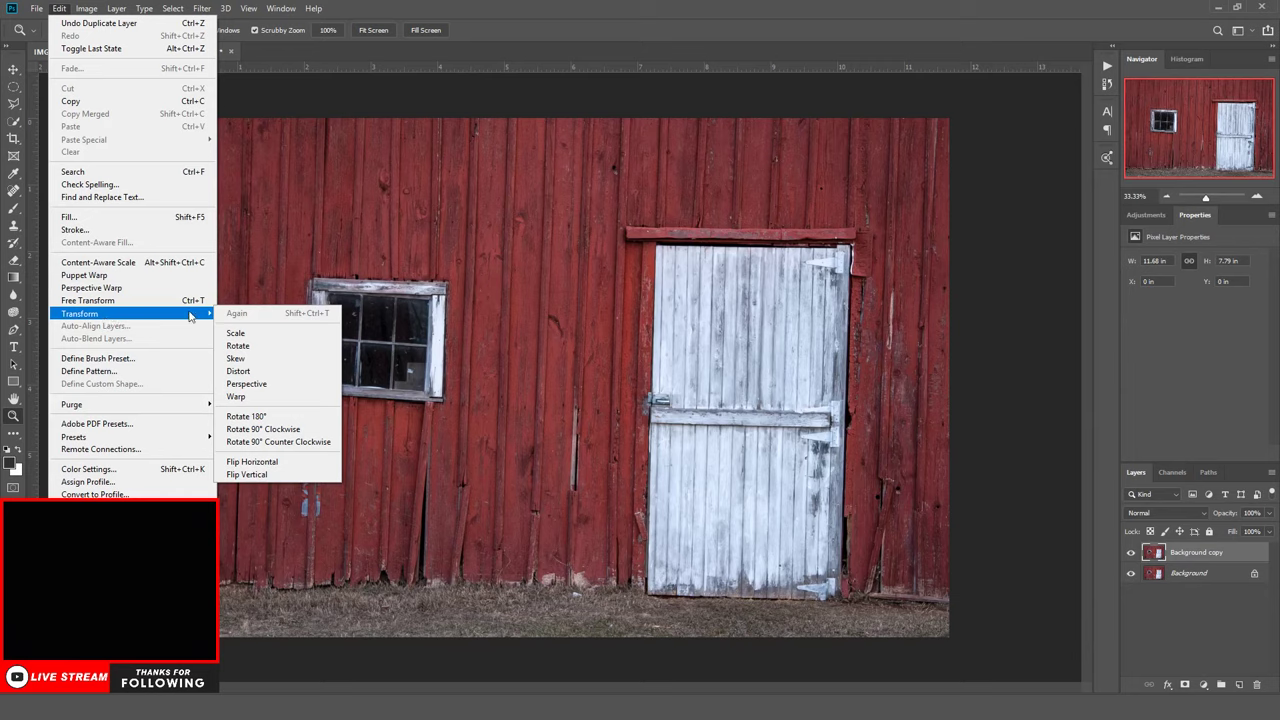
left_click(236, 360)
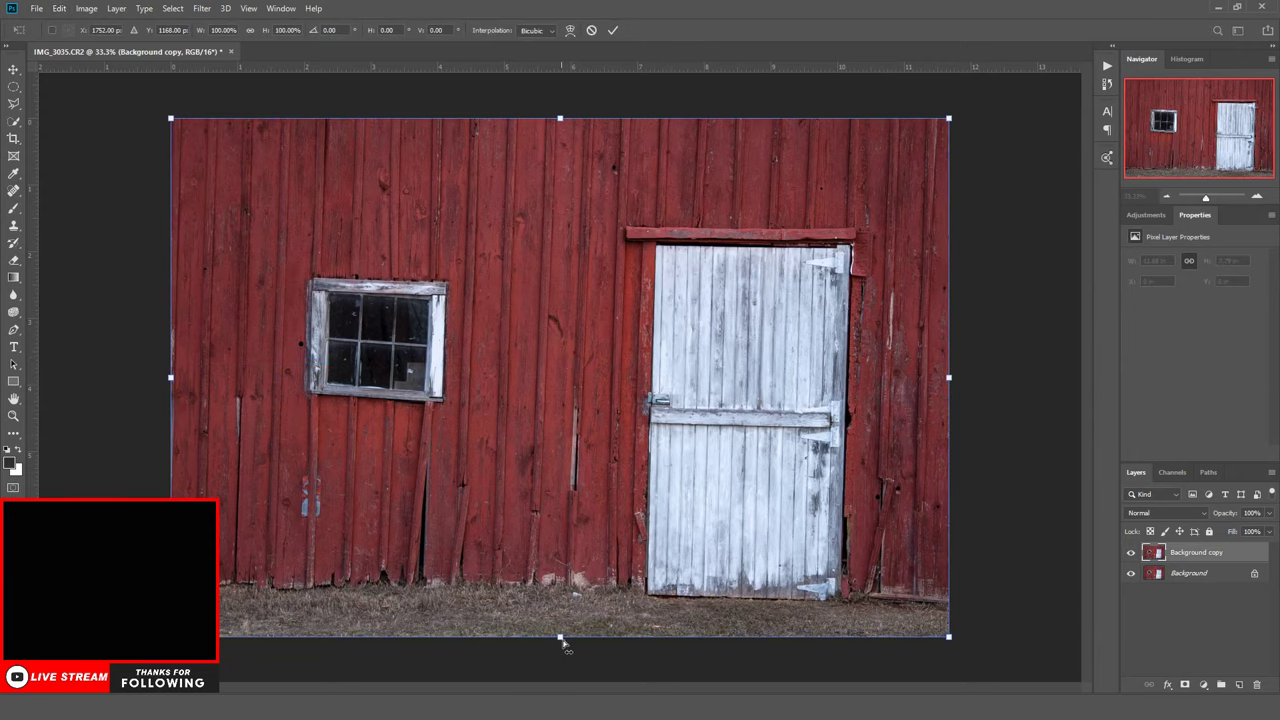
left_click_drag(562, 641, 572, 641)
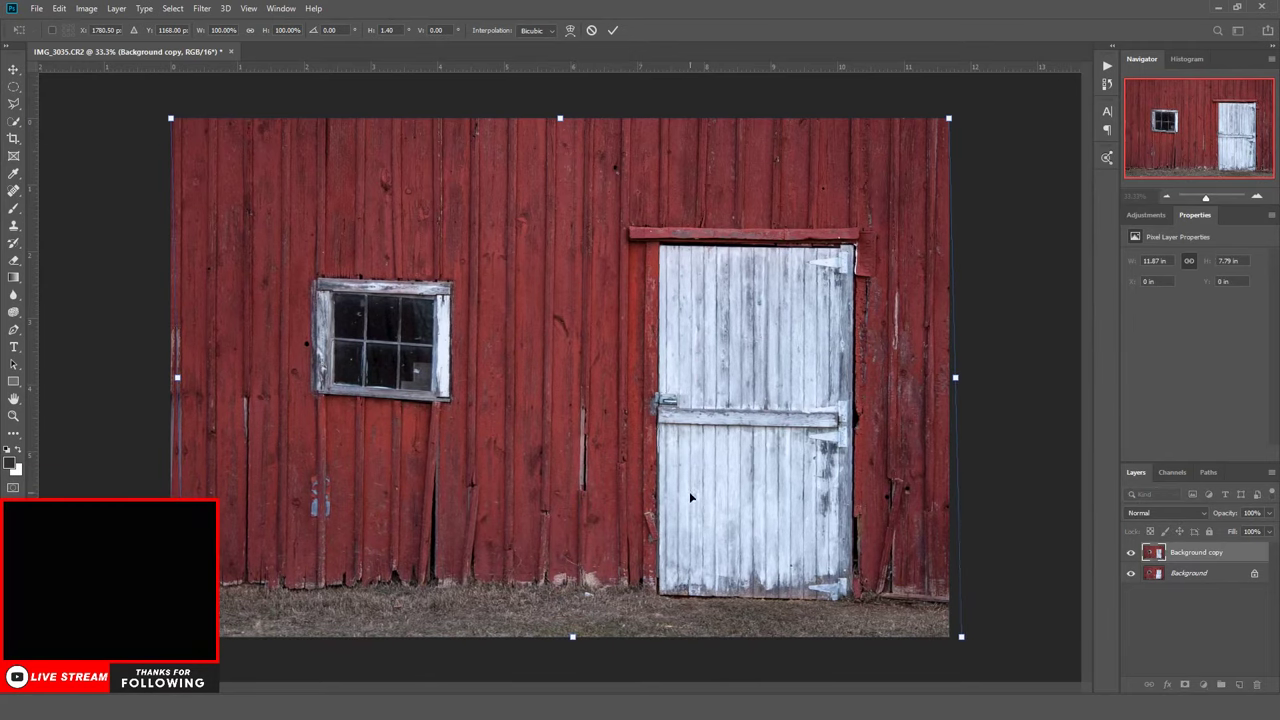
left_click_drag(574, 642, 575, 640)
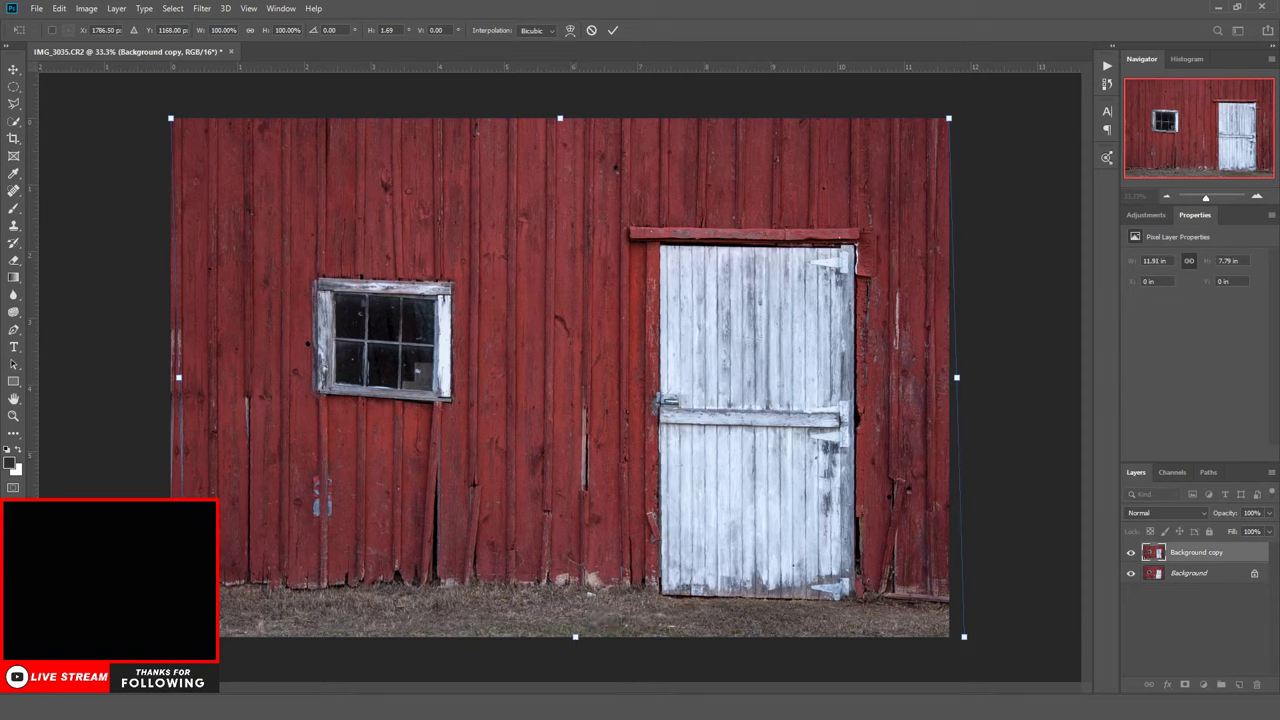
key("Return")
key("z")
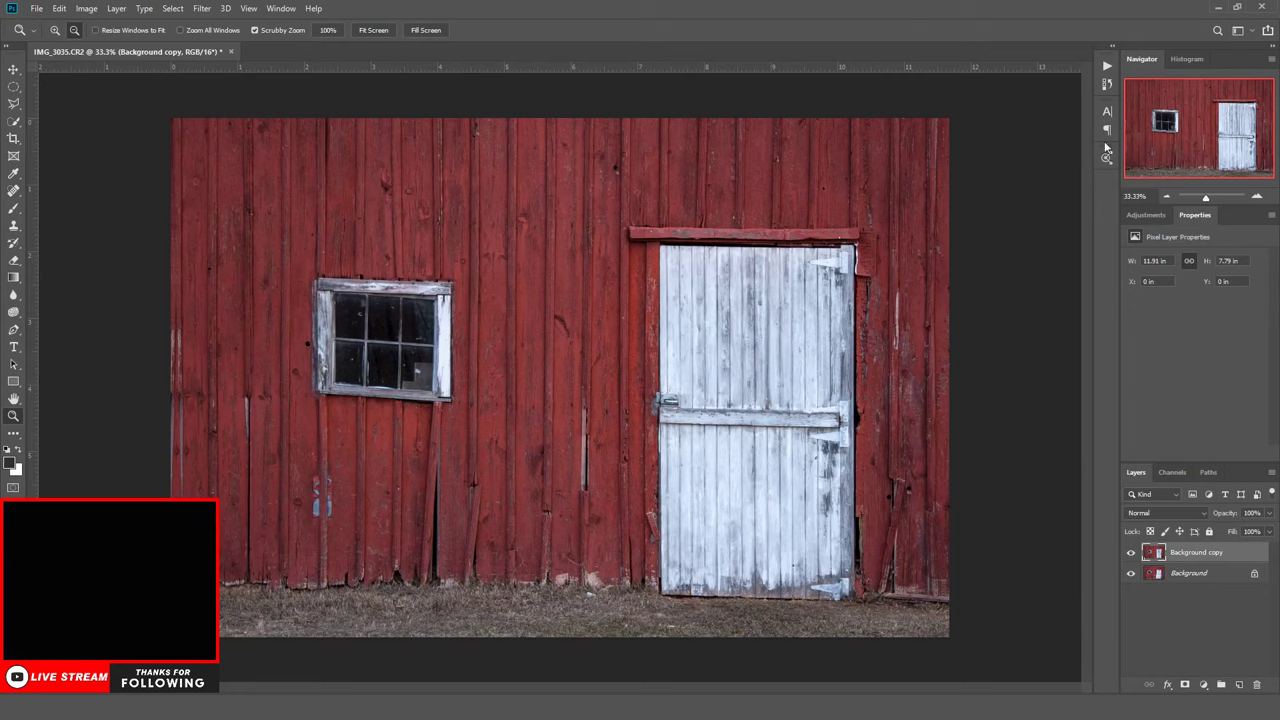
Add a guide along the door's top trim and skew the top-right corner about -0.3° to level it
left_click_drag(726, 69, 750, 227)
left_click(63, 8)
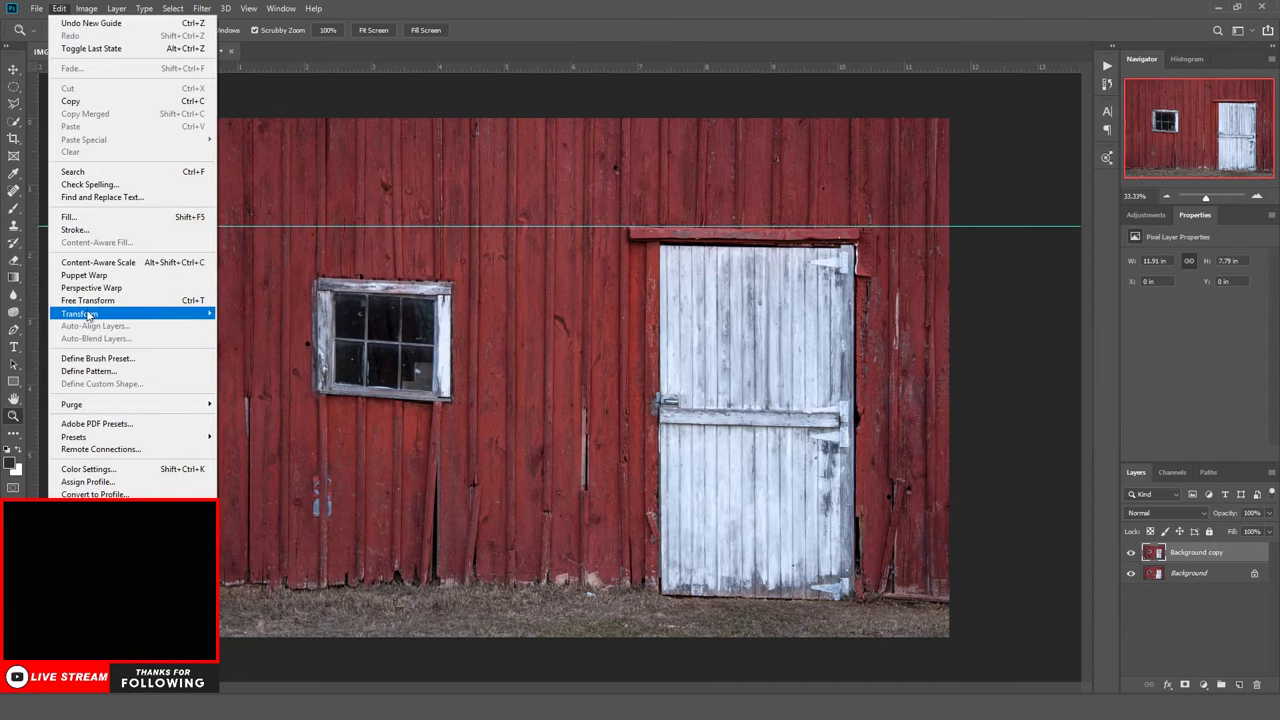
left_click(272, 345)
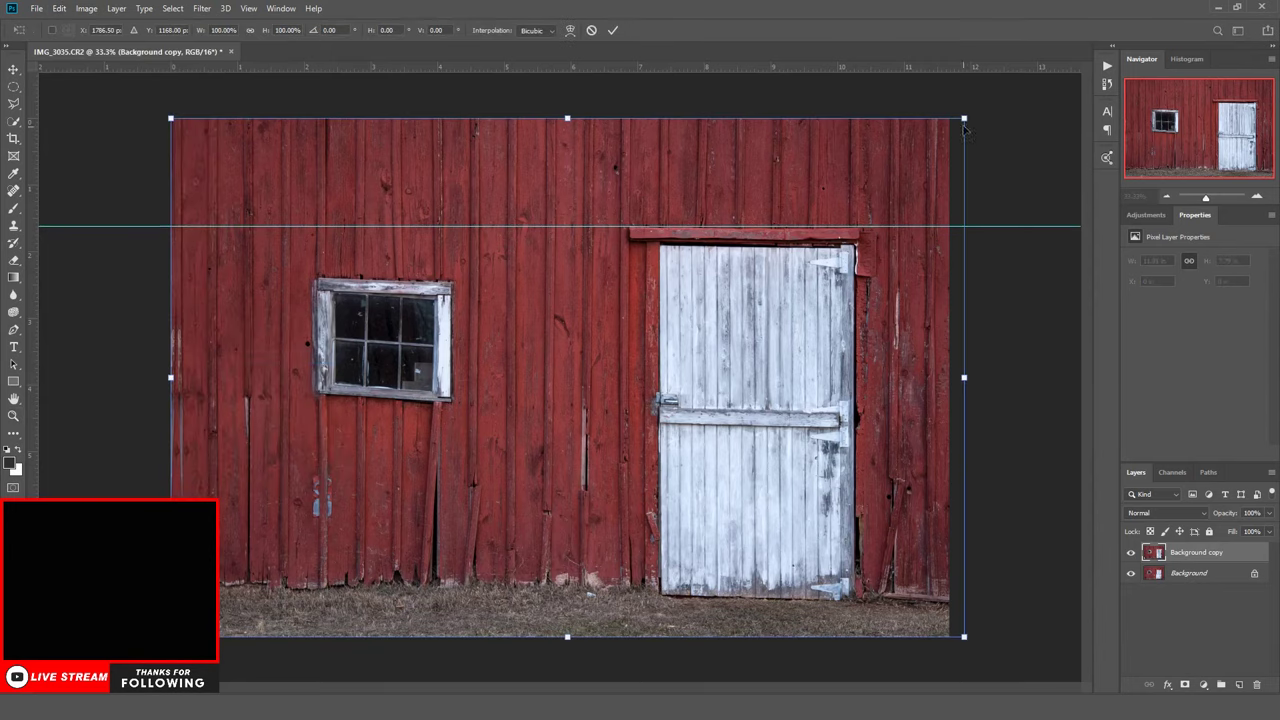
left_click_drag(965, 121, 966, 118)
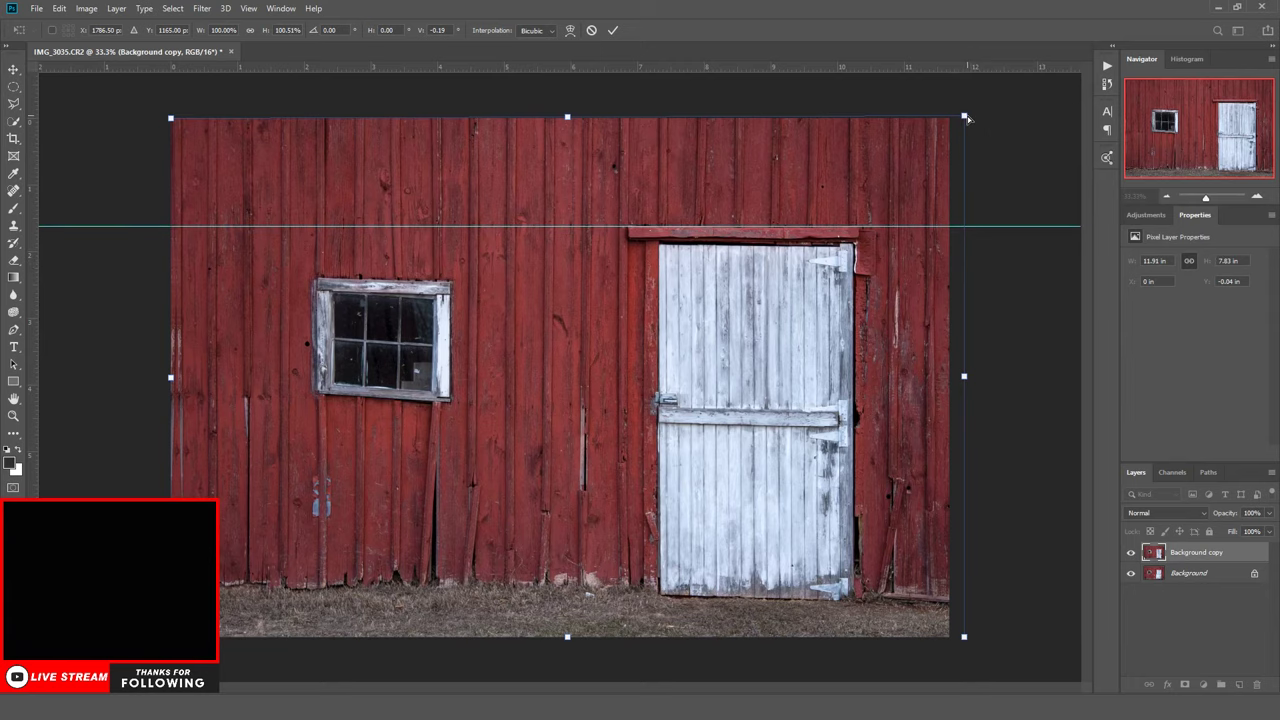
left_click_drag(968, 119, 966, 115)
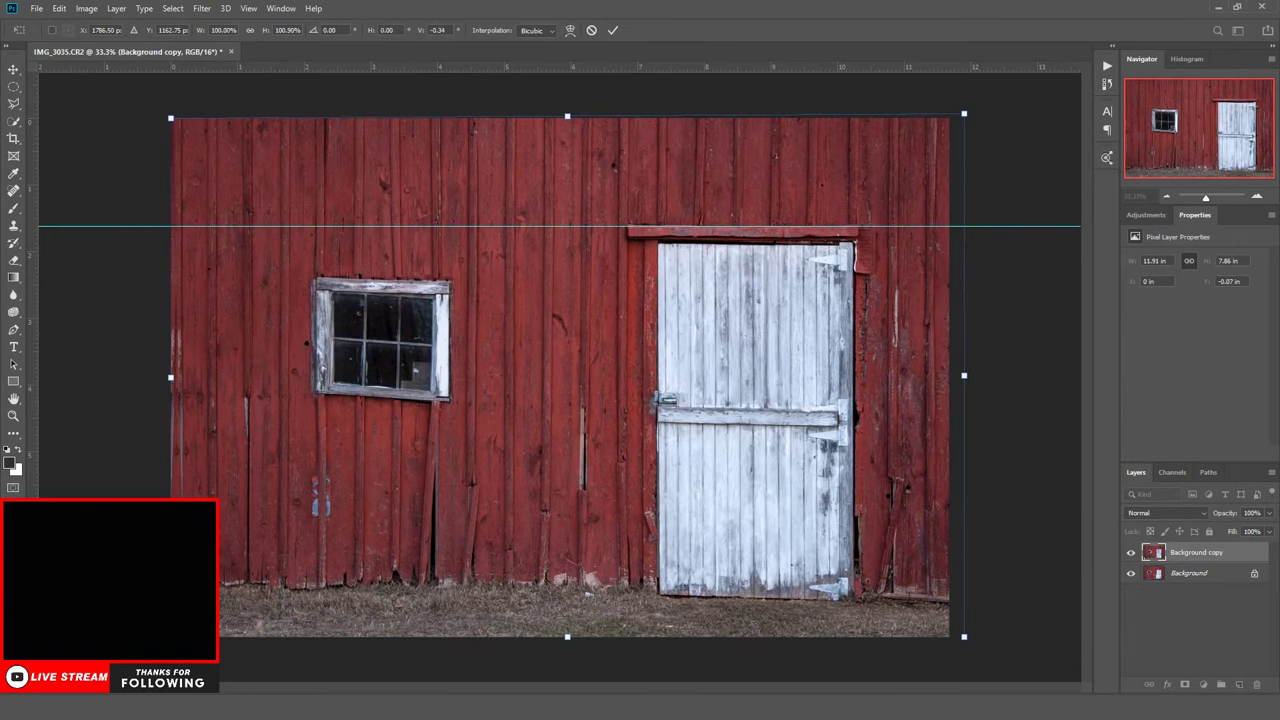
key("Return")
Replace the top guide with one at the barn's base and skew the bottom-right corner up to level it
key("z")
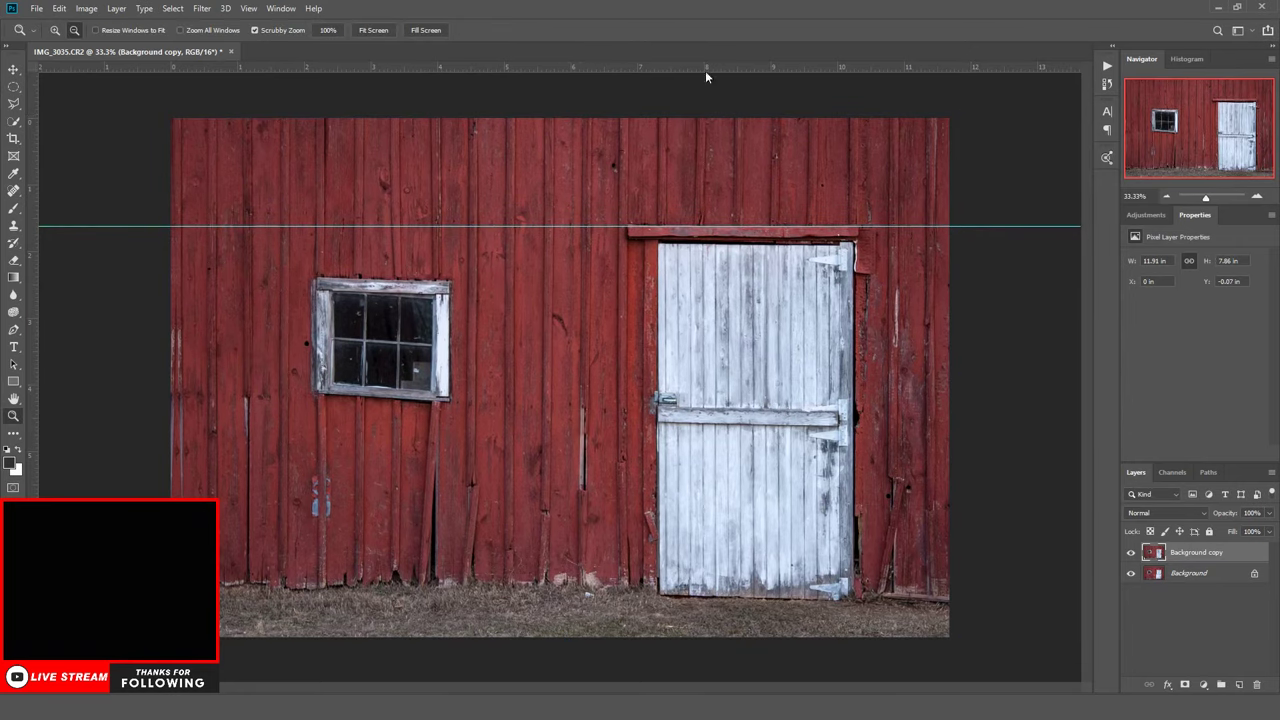
key("v")
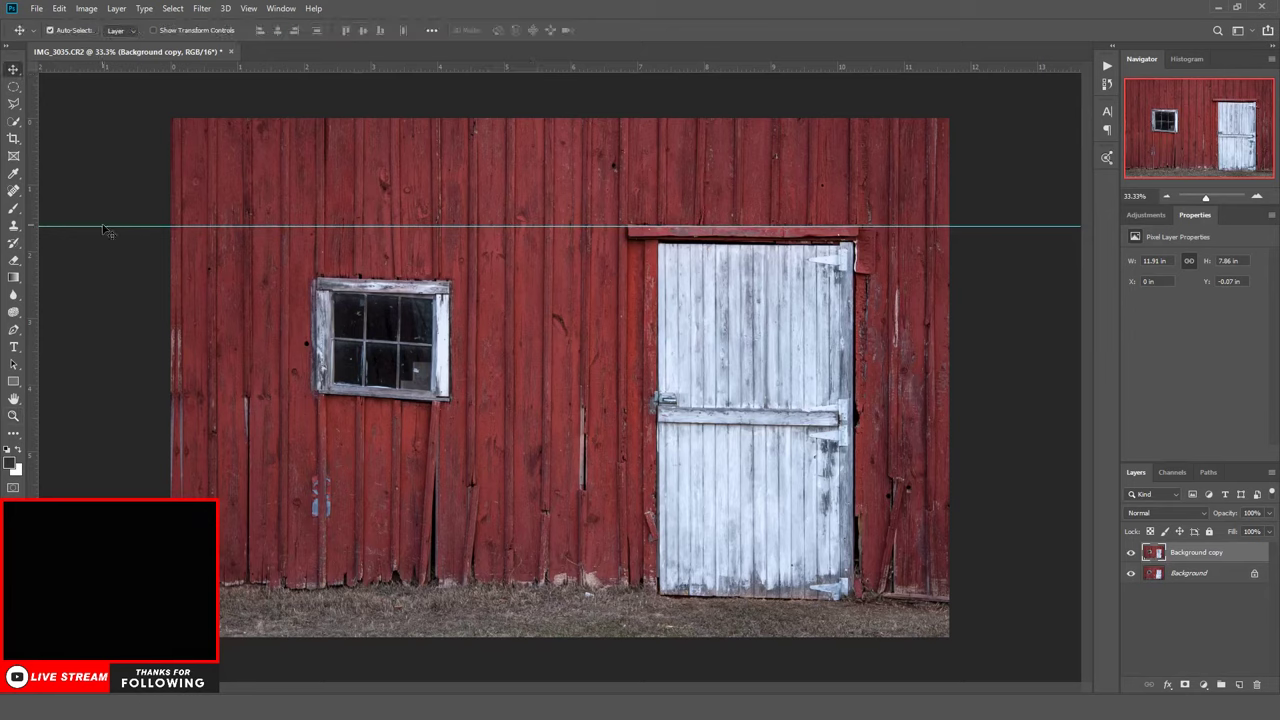
left_click_drag(104, 228, 150, 40)
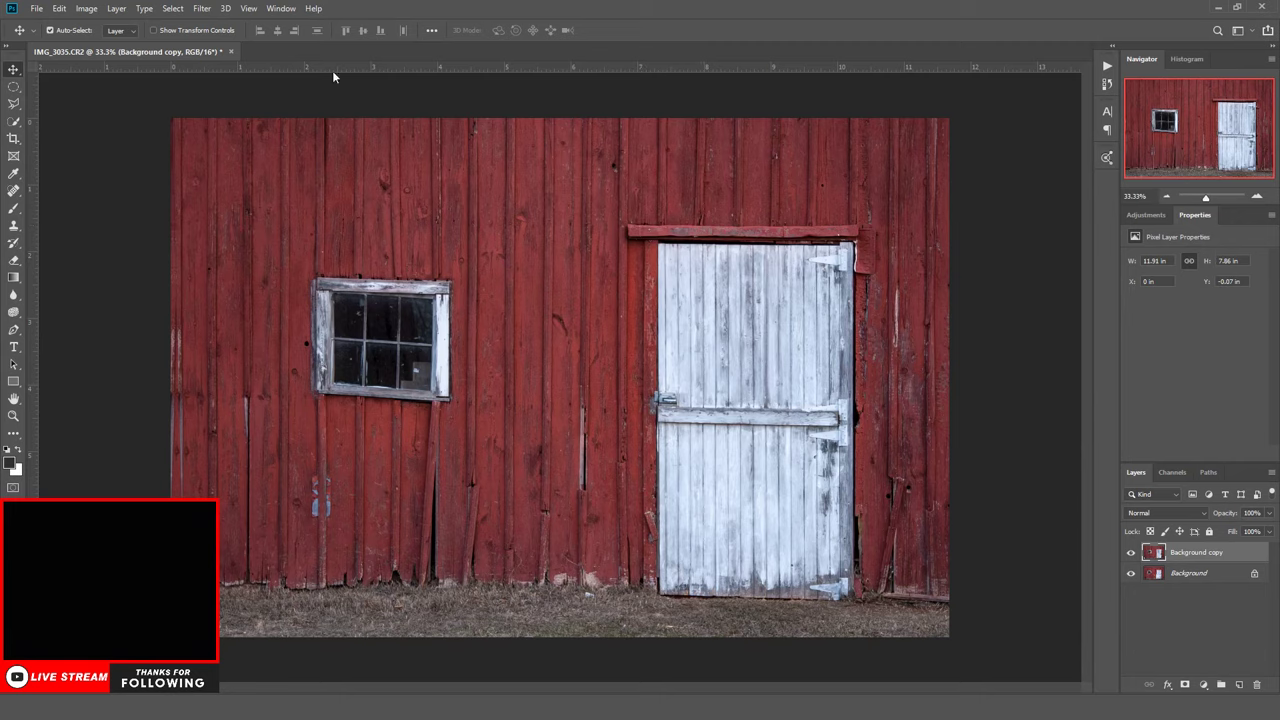
left_click_drag(333, 68, 367, 585)
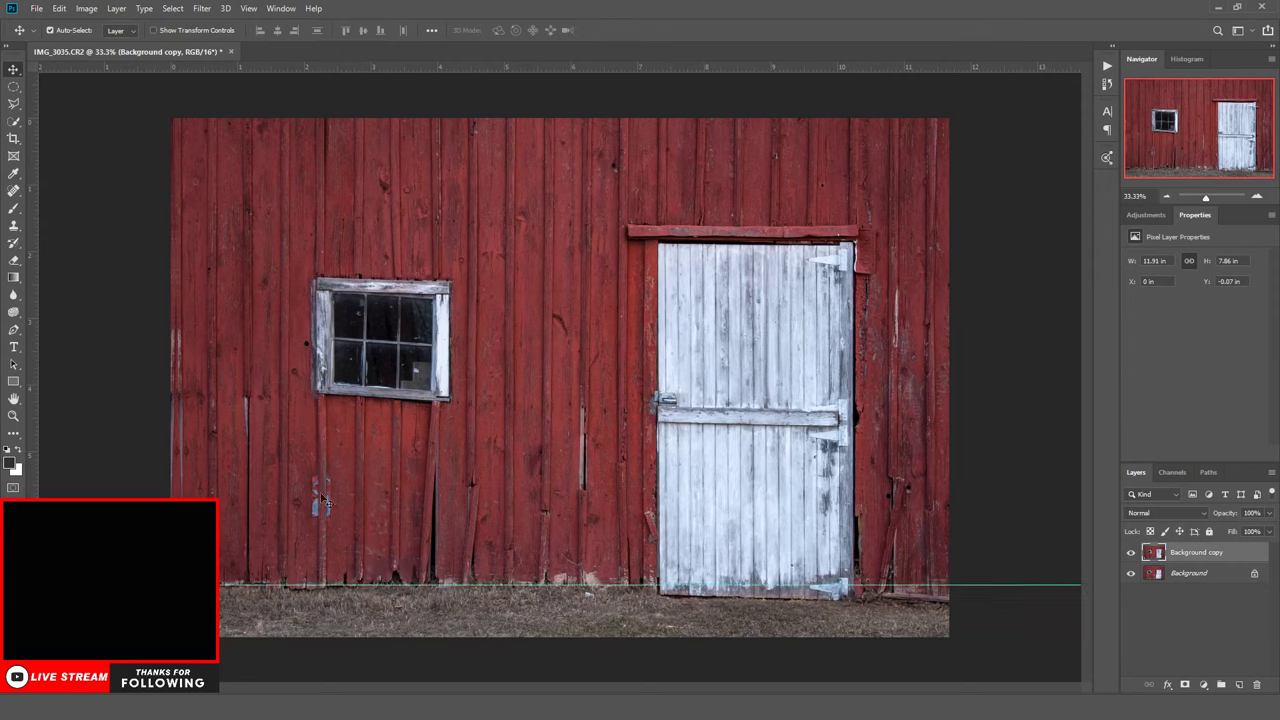
left_click(62, 10)
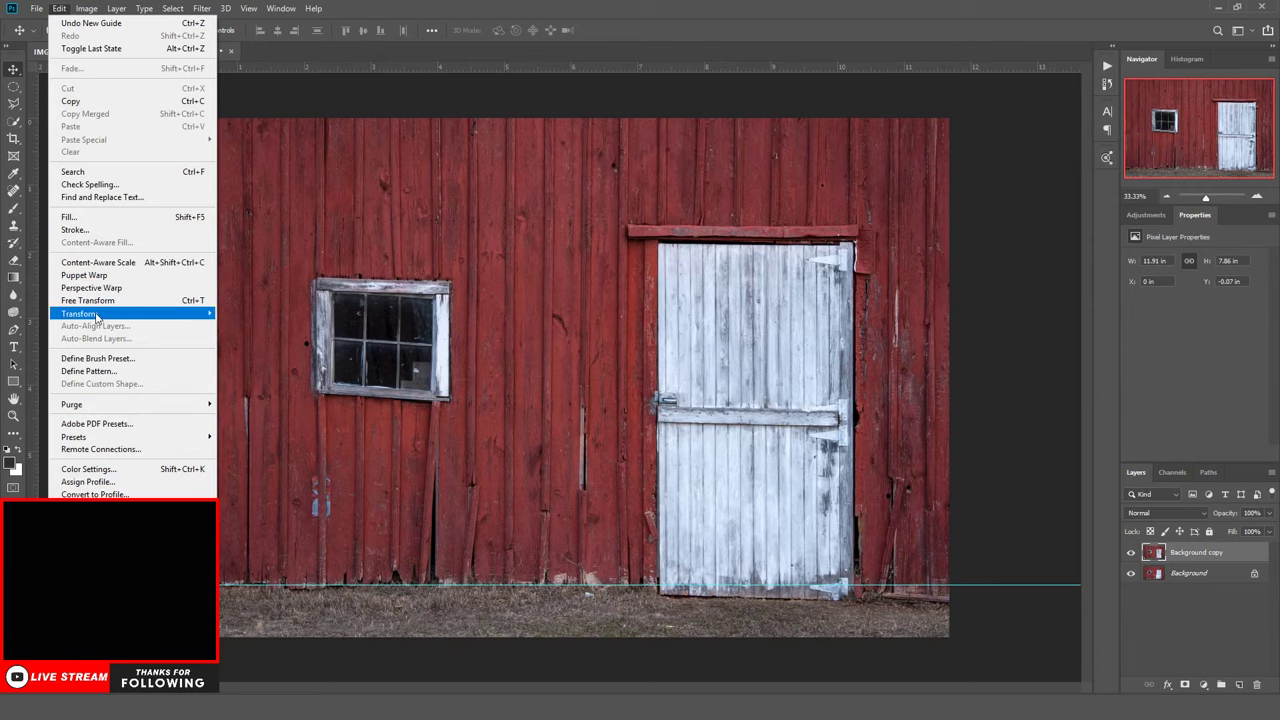
mouse_move(176, 316)
left_click(251, 361)
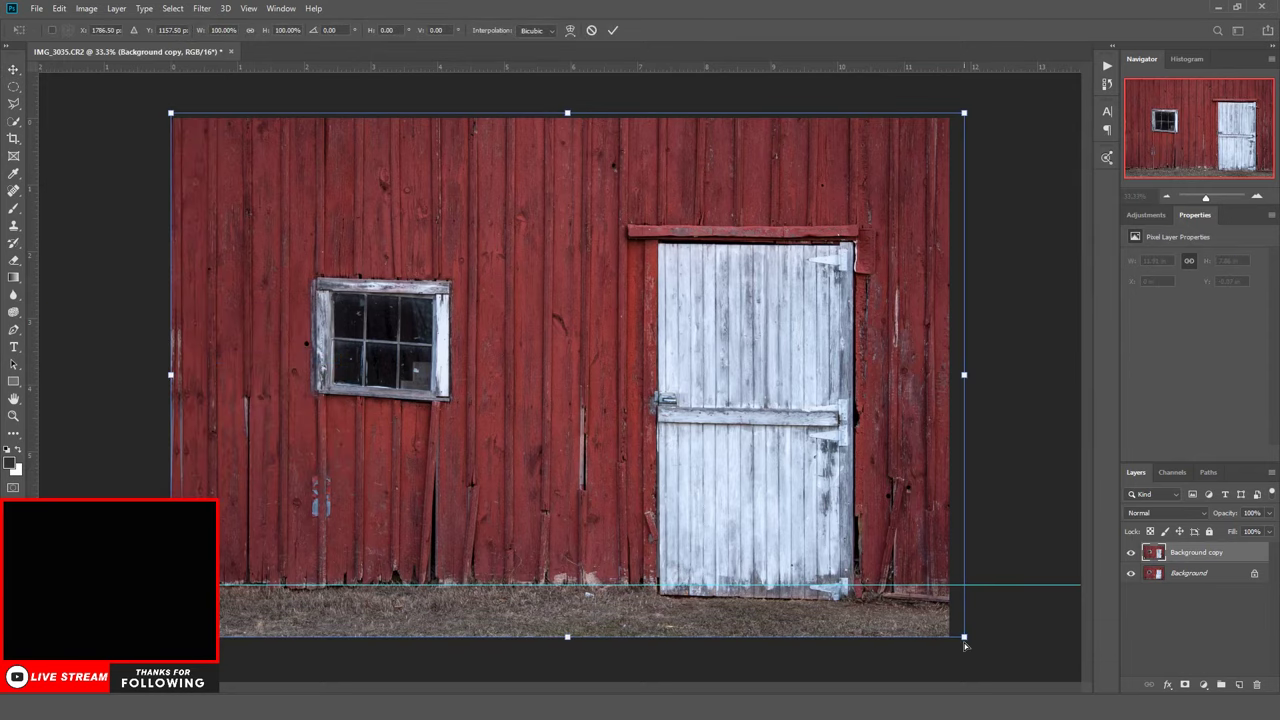
left_click_drag(964, 637, 963, 625)
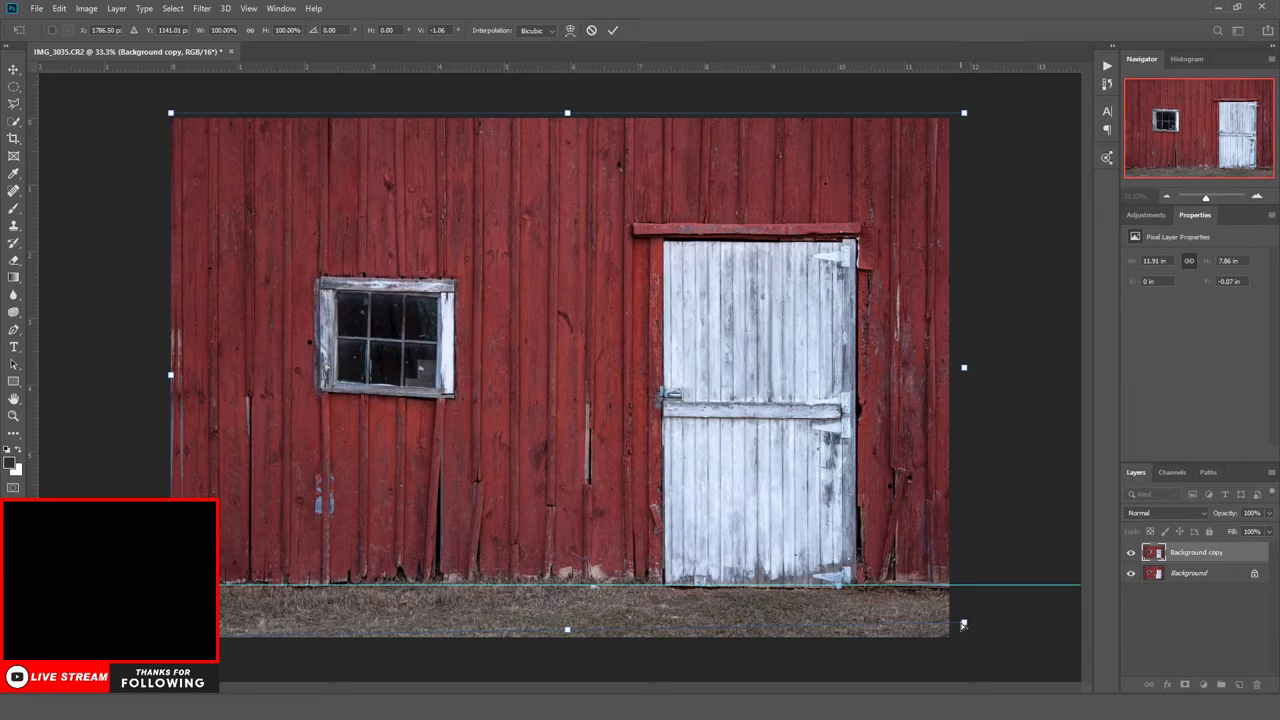
left_click_drag(963, 624, 964, 621)
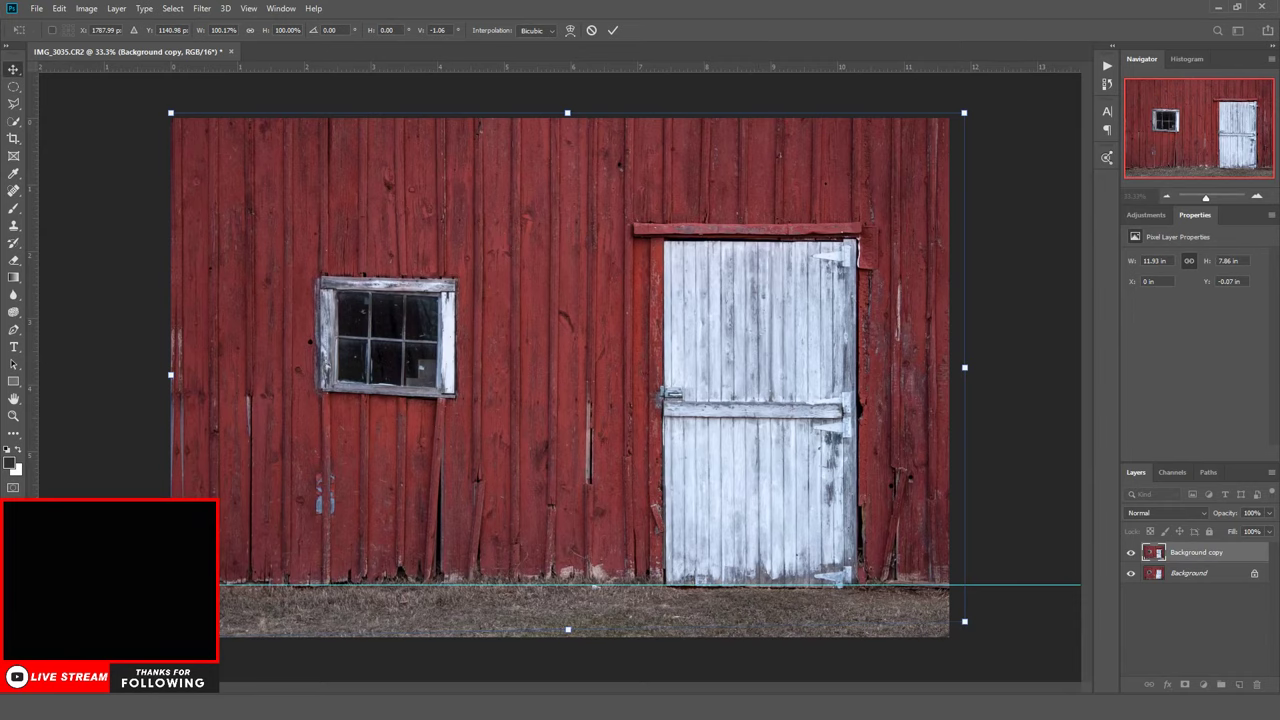
key("Return")
Add a vertical guide at the door's left edge and distort the top-left corner to straighten it
left_click_drag(35, 578, 647, 580)
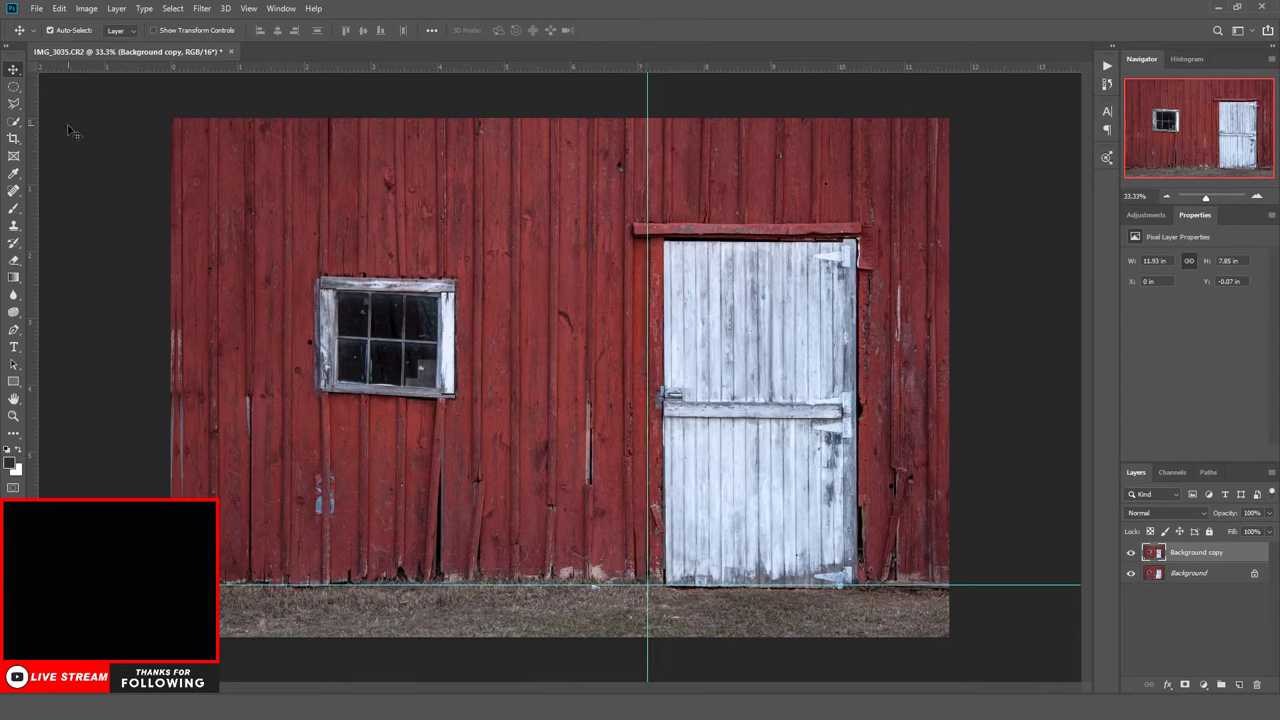
left_click(59, 9)
mouse_move(165, 318)
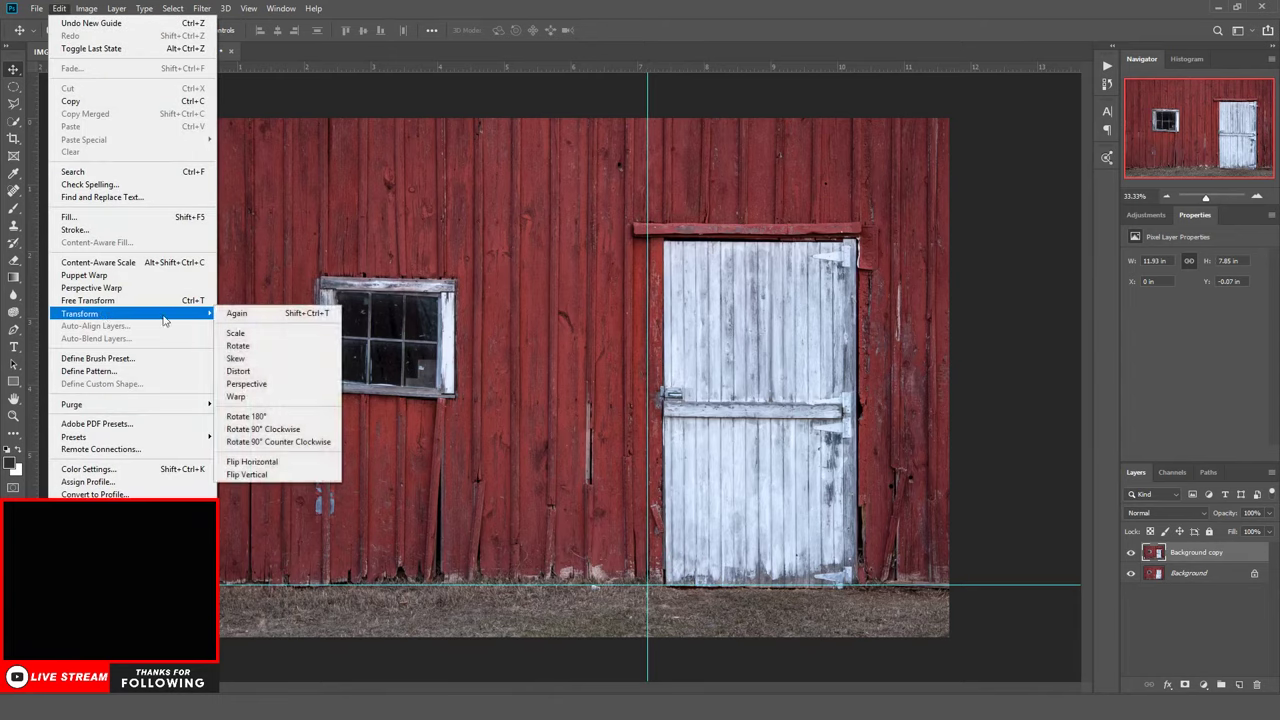
left_click(240, 371)
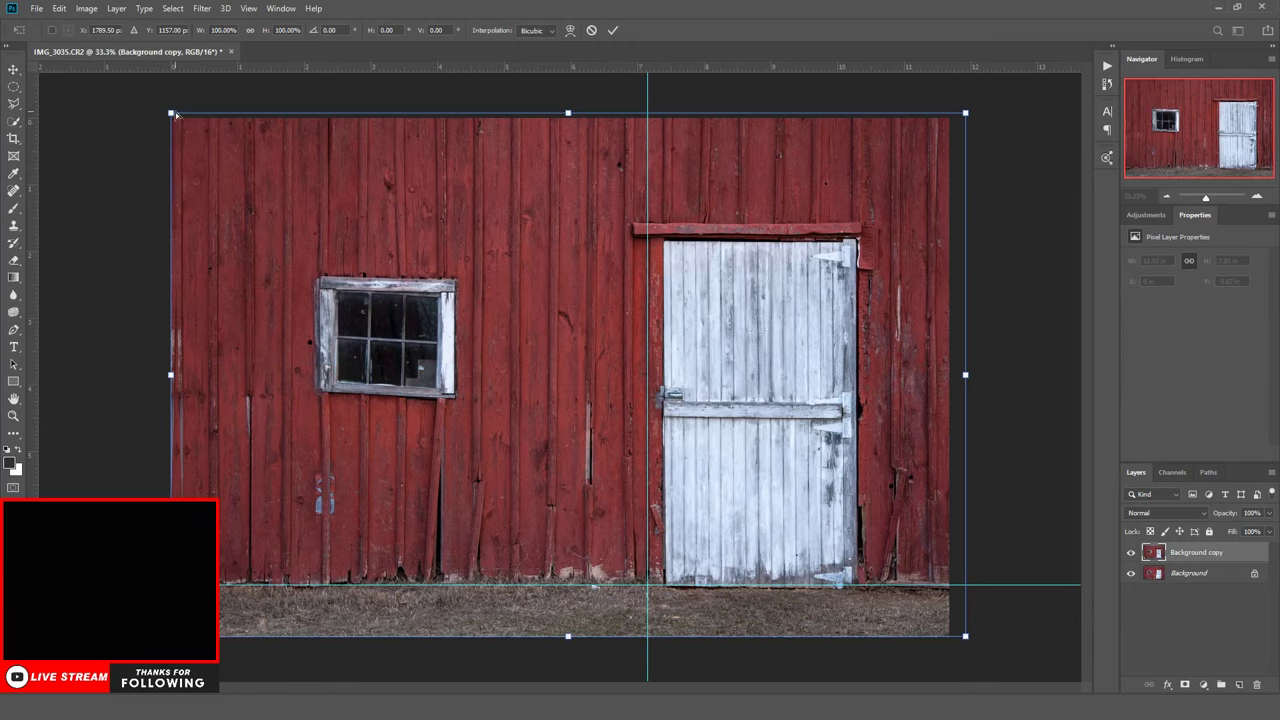
left_click_drag(172, 114, 168, 112)
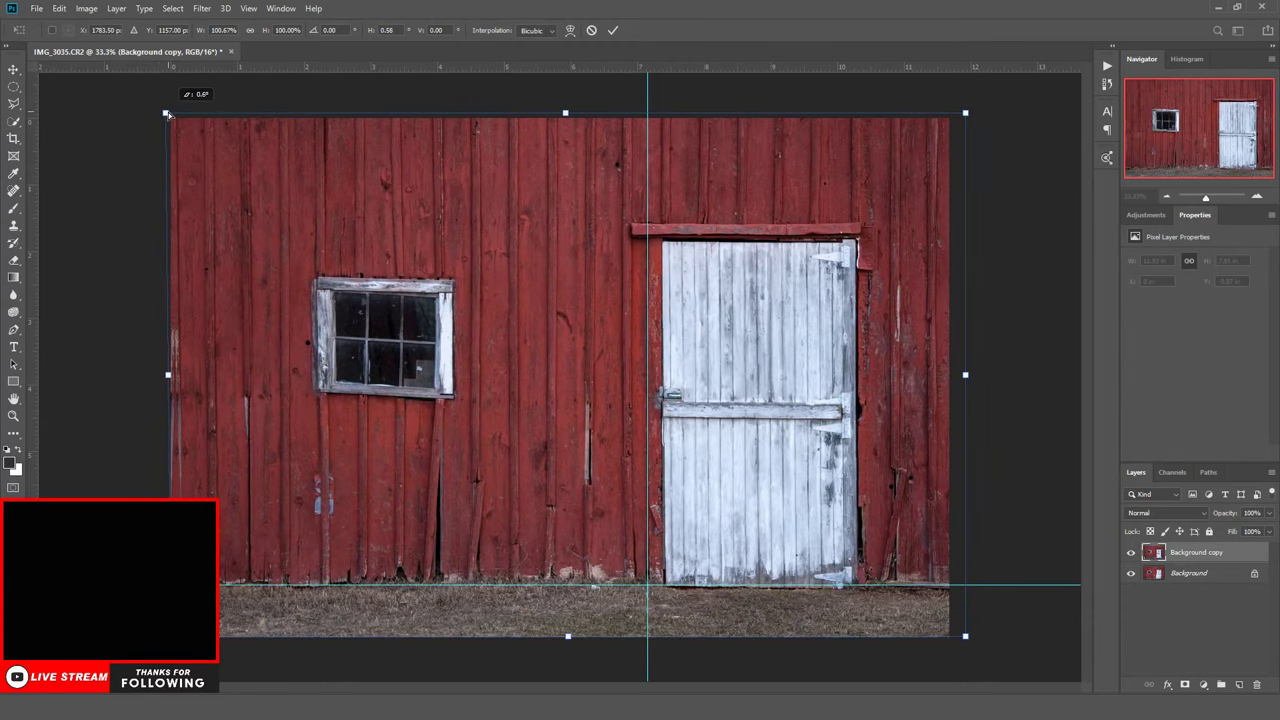
left_click_drag(168, 112, 168, 112)
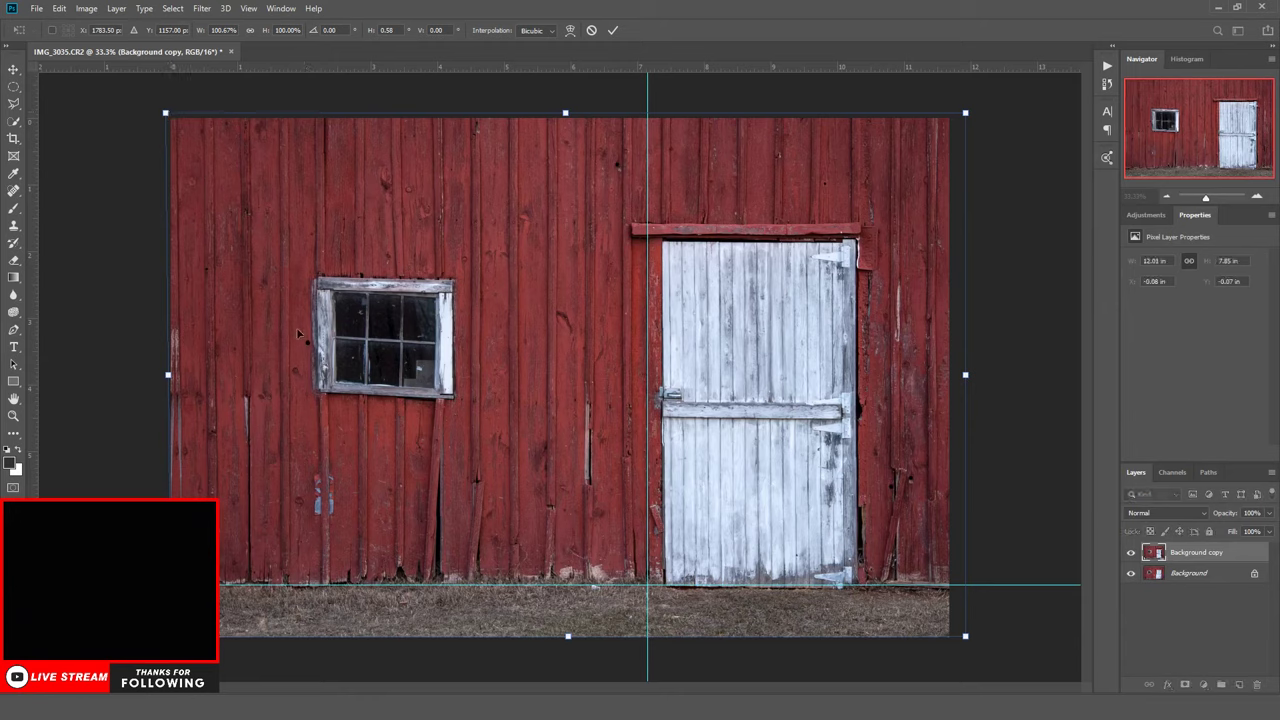
key("Return")
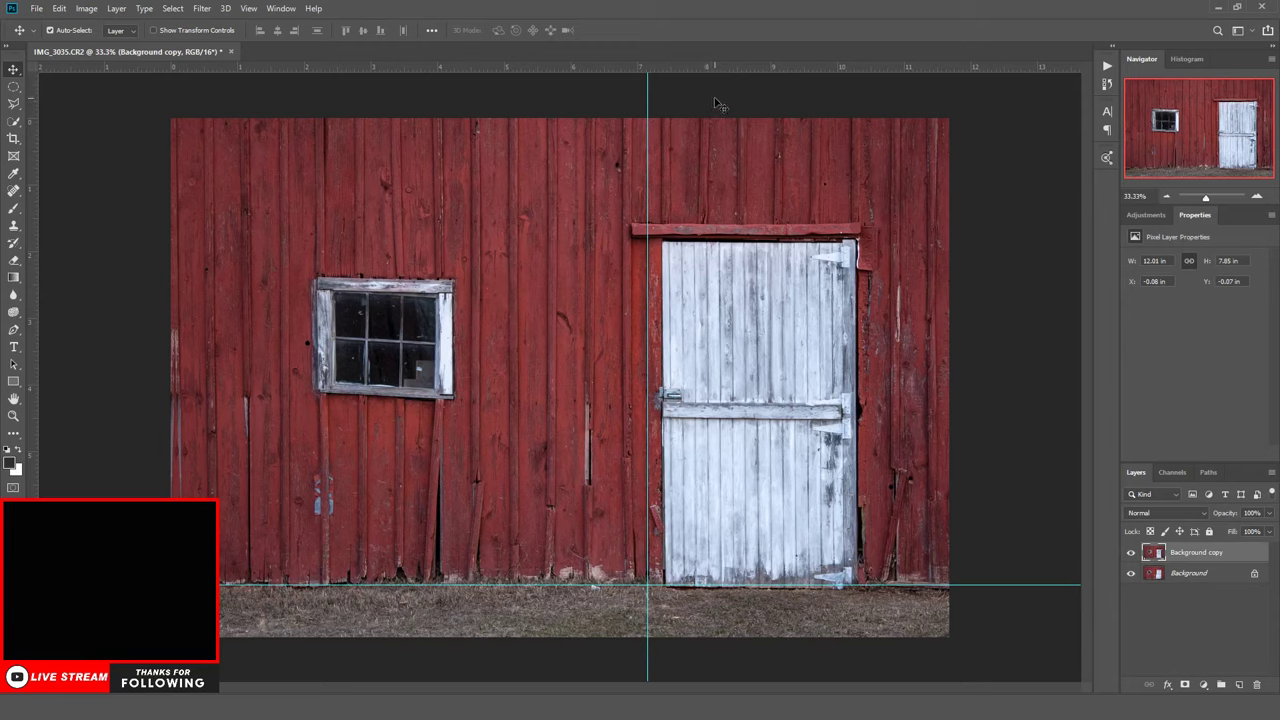
Add a vertical guide at the door's right edge
left_click(173, 8)
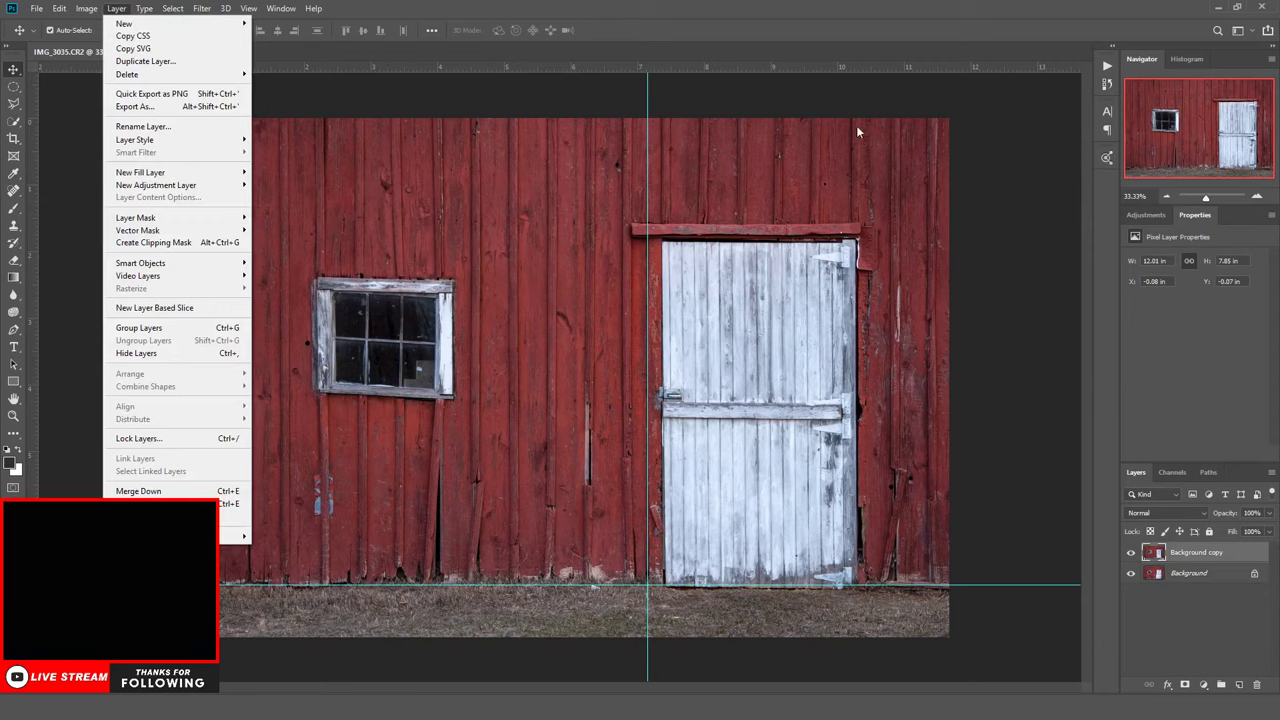
key("Escape")
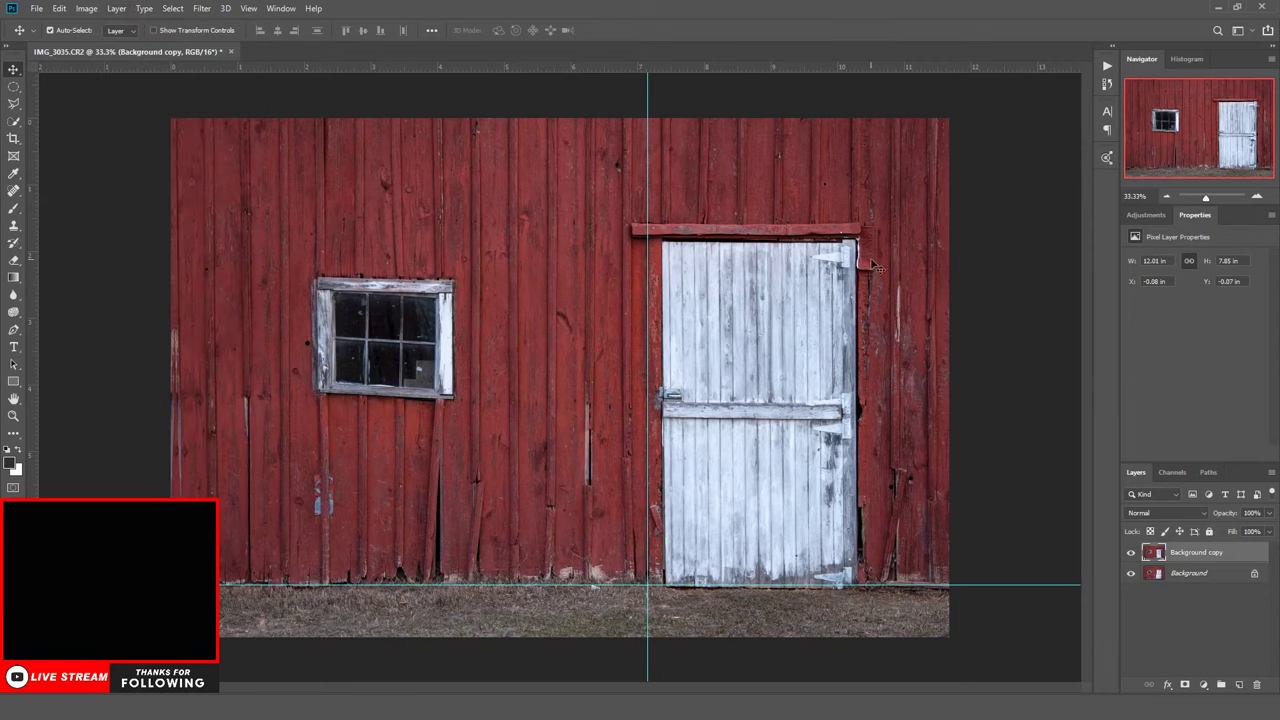
left_click_drag(34, 350, 809, 420)
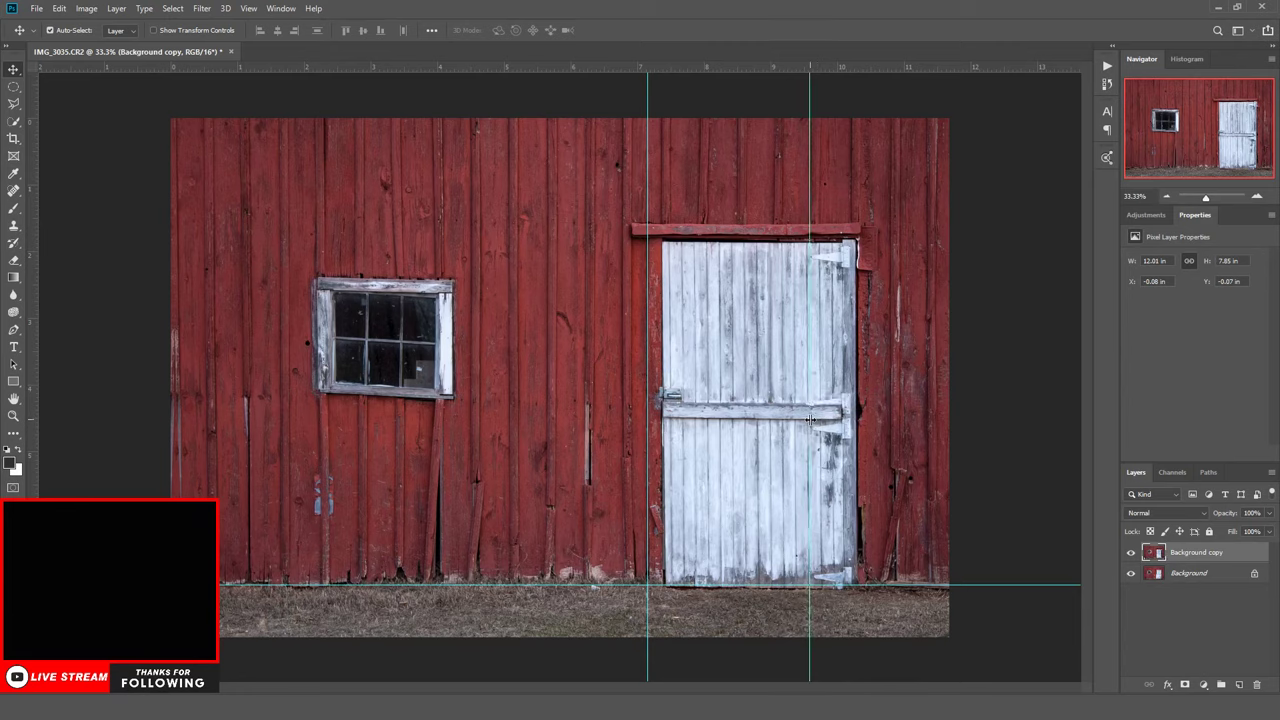
Warp the layer's top-right corner inward to straighten the wall's right side
left_click(59, 8)
mouse_move(97, 314)
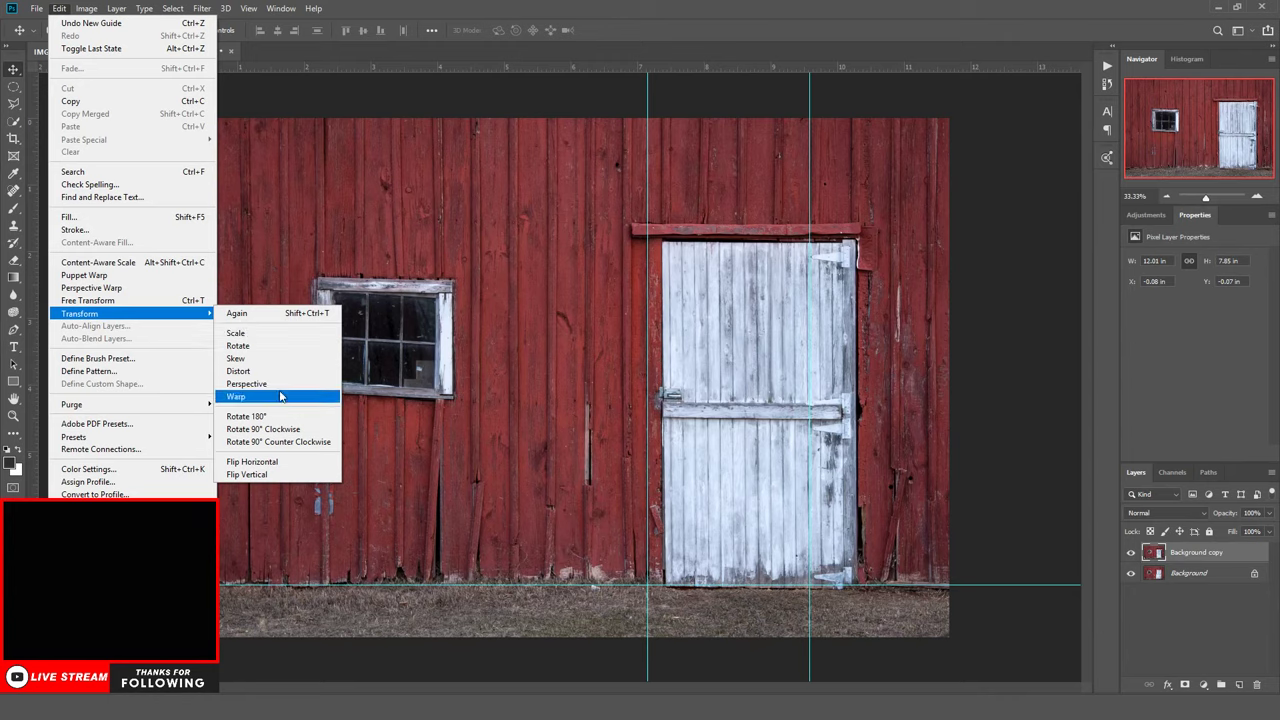
left_click(330, 397)
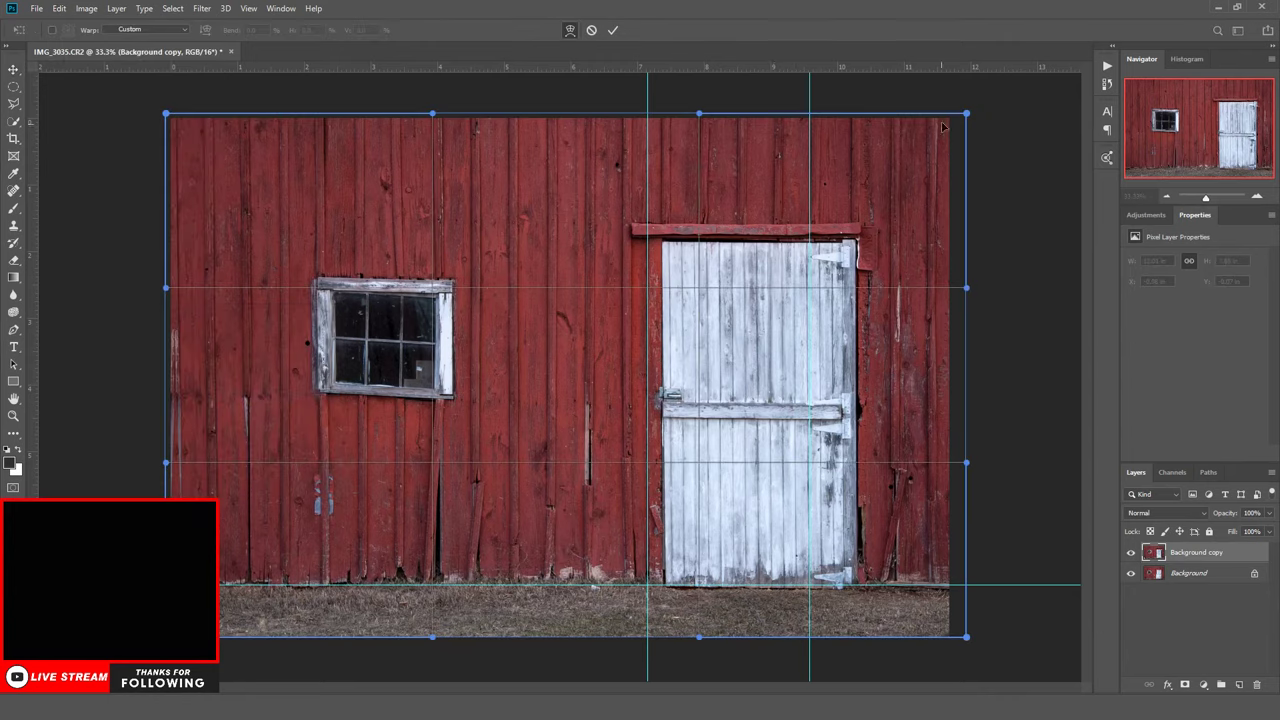
left_click_drag(967, 116, 961, 119)
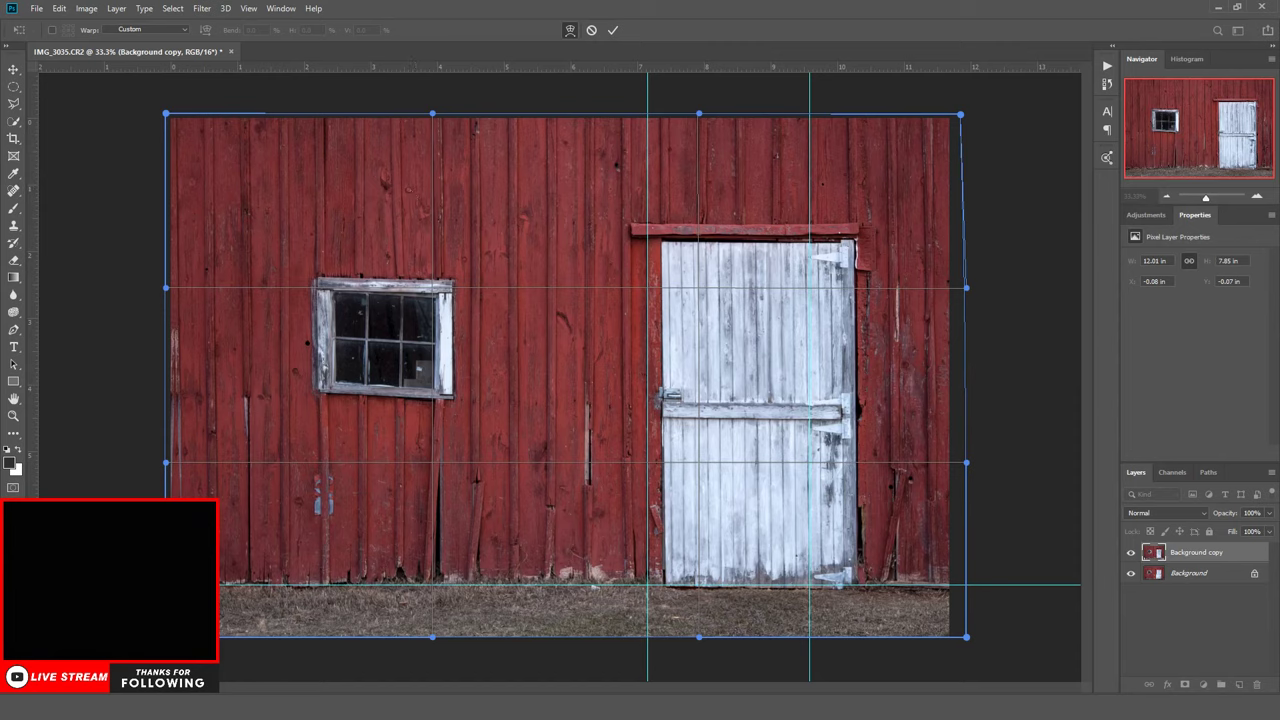
key("Return")
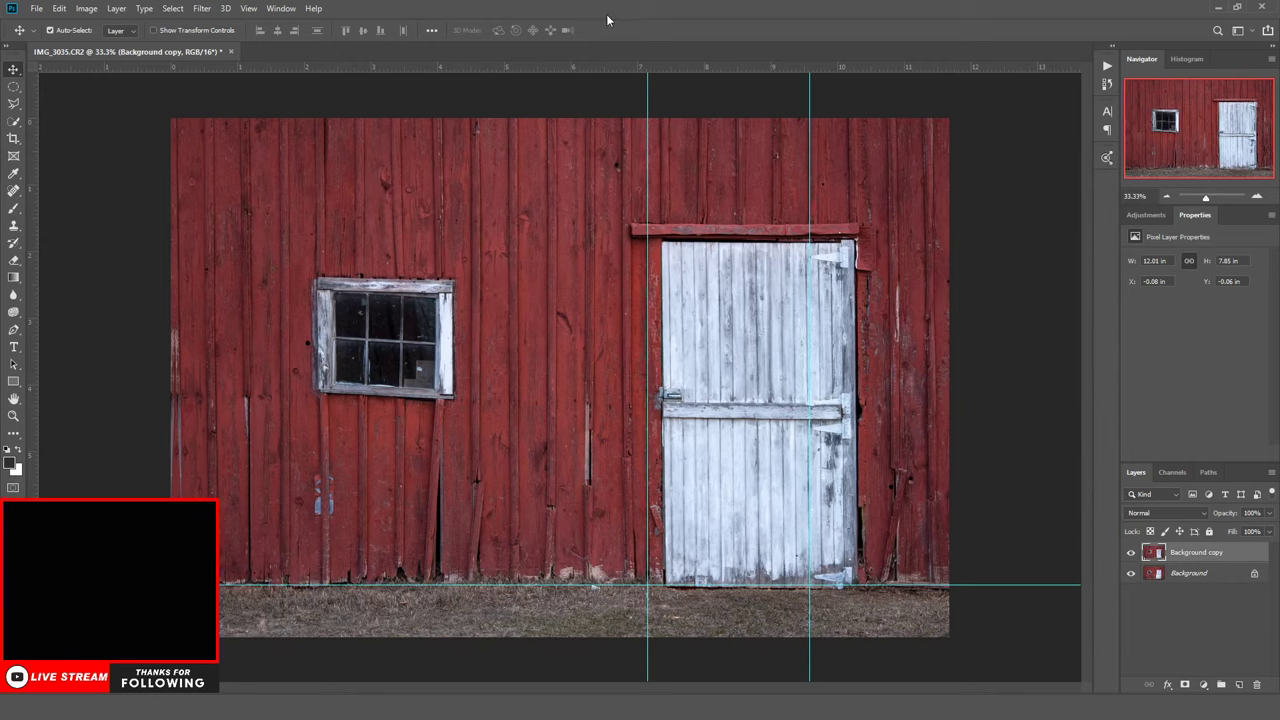
Flatten Background copy into a single locked Background layer with Flatten Image
right_click(1128, 566)
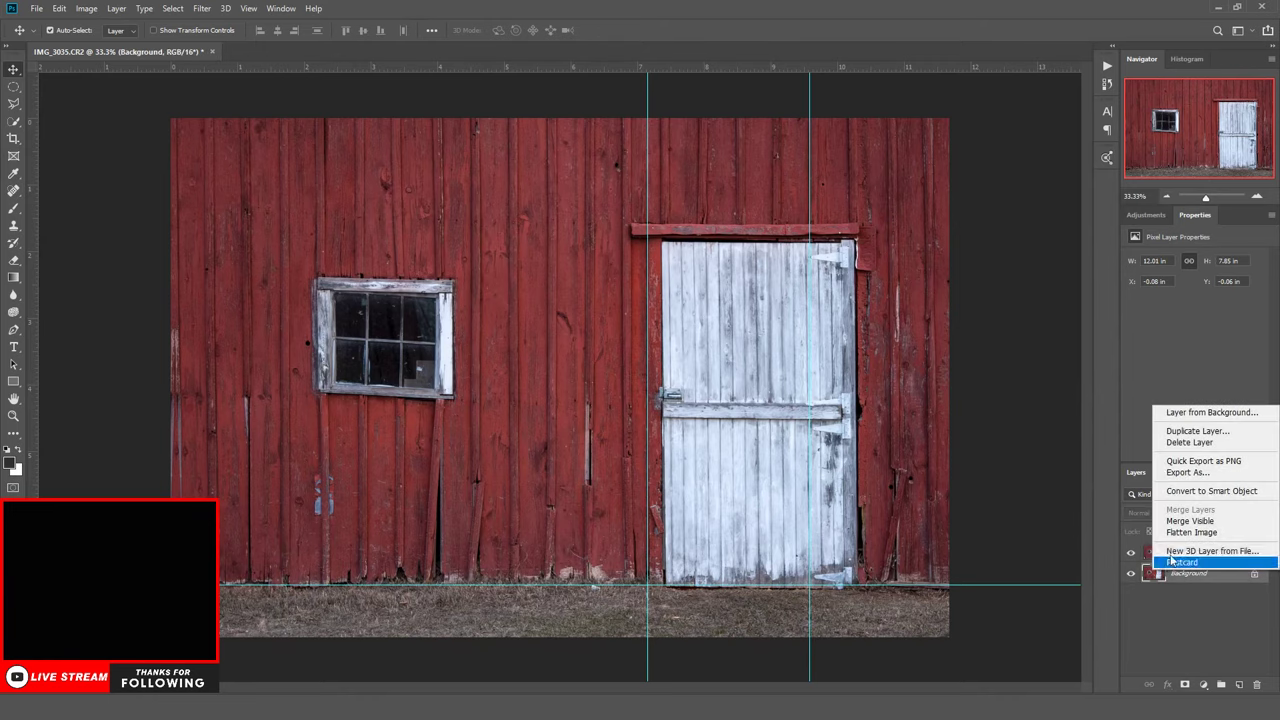
left_click(1132, 525)
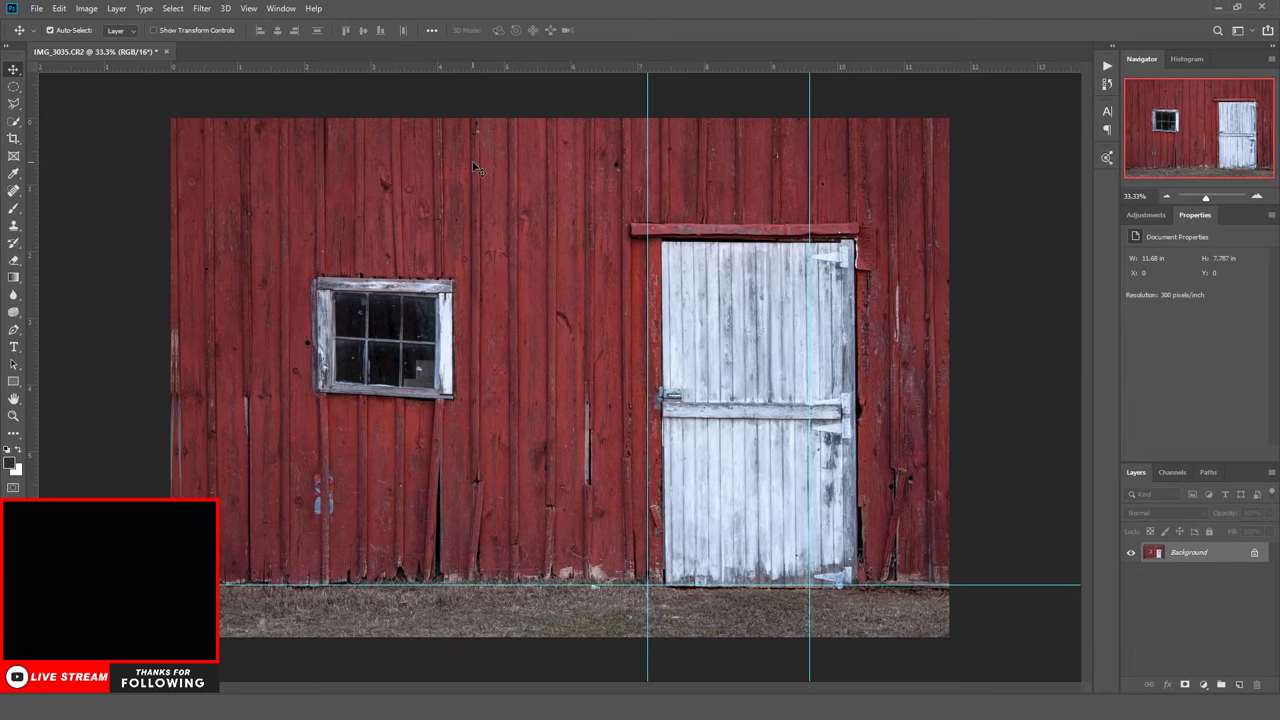
Crop to a 3:2 landscape ratio, trimming the ragged left edge and bottom grass strip
left_click(14, 138)
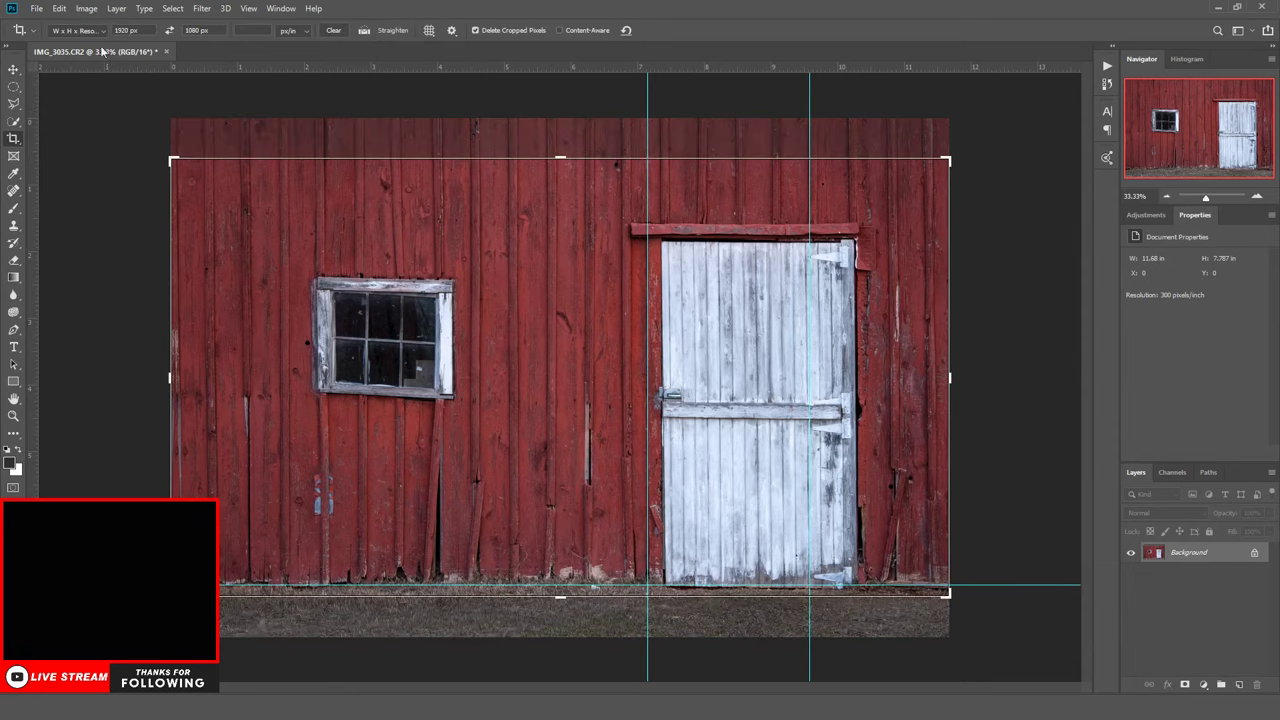
left_click(104, 31)
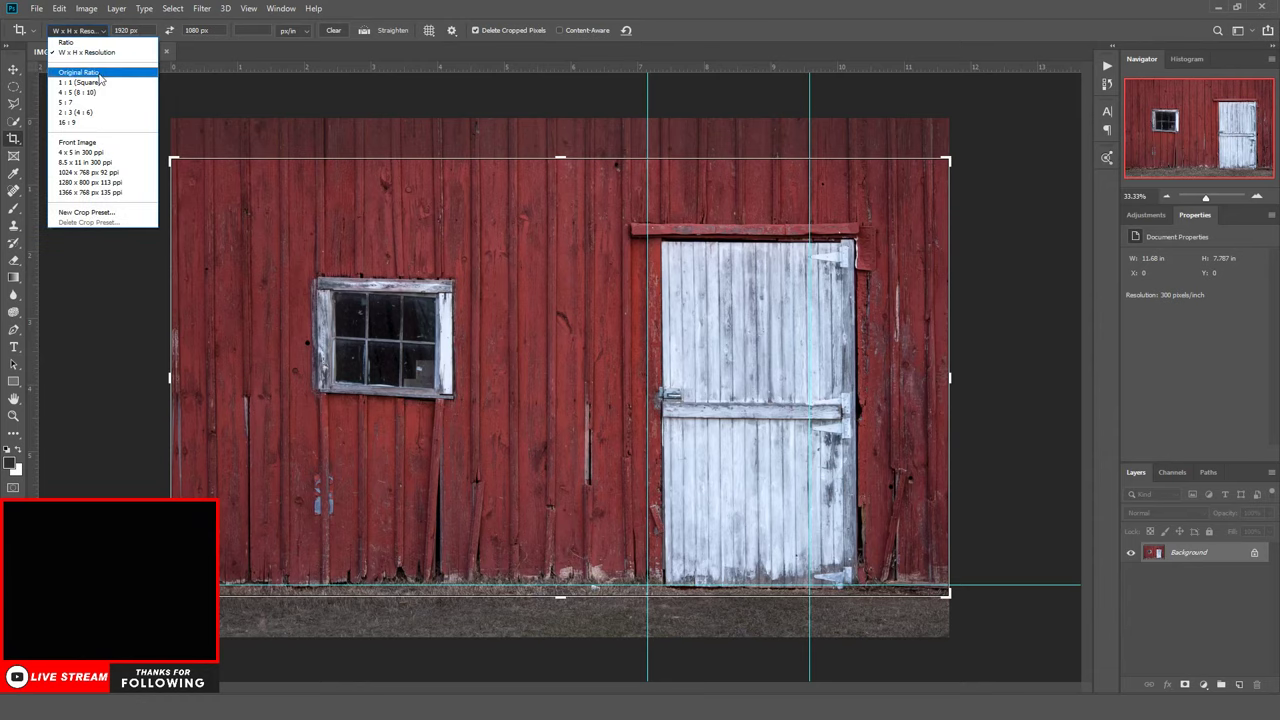
left_click(86, 112)
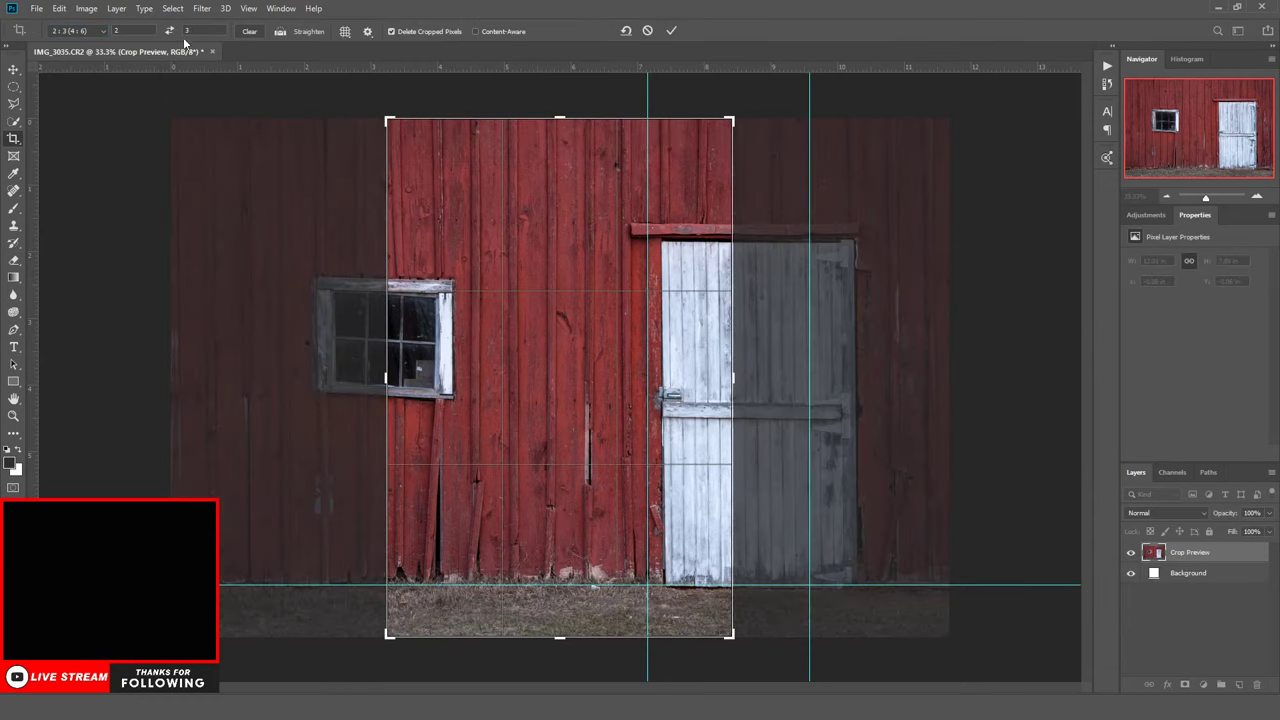
left_click(169, 31)
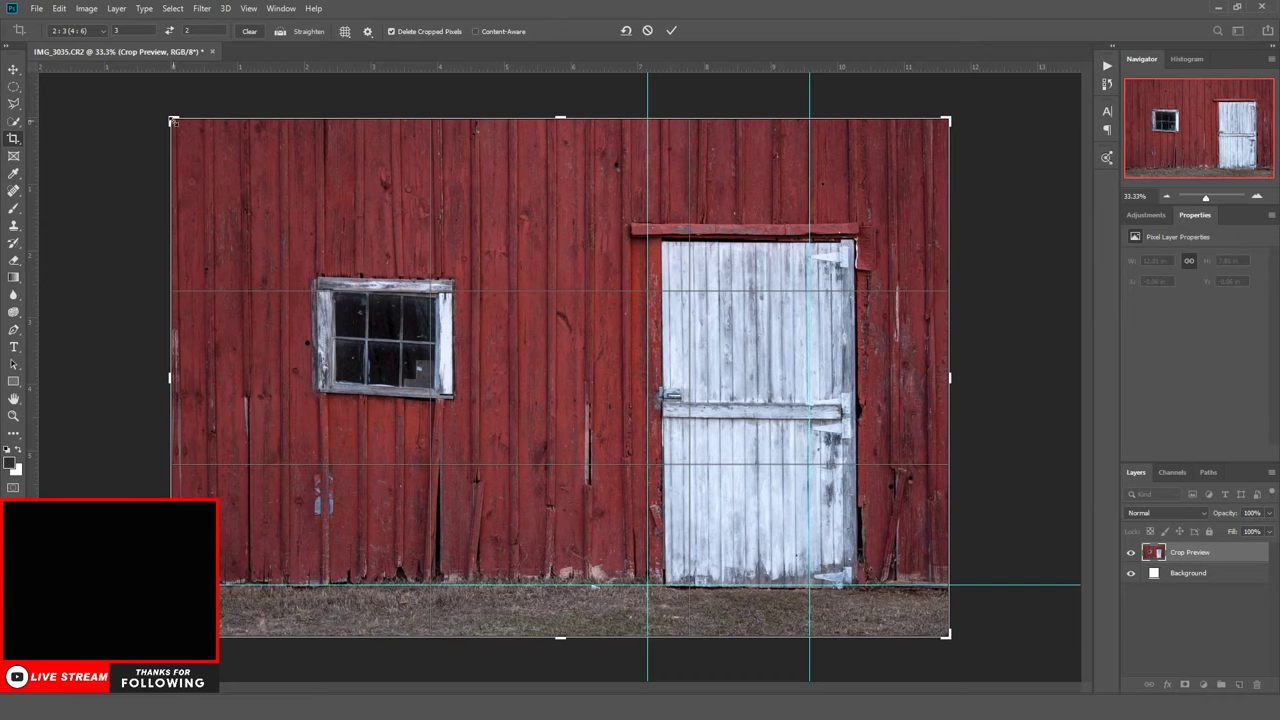
left_click_drag(173, 121, 186, 129)
left_click_drag(289, 165, 290, 186)
left_click_drag(187, 623, 186, 623)
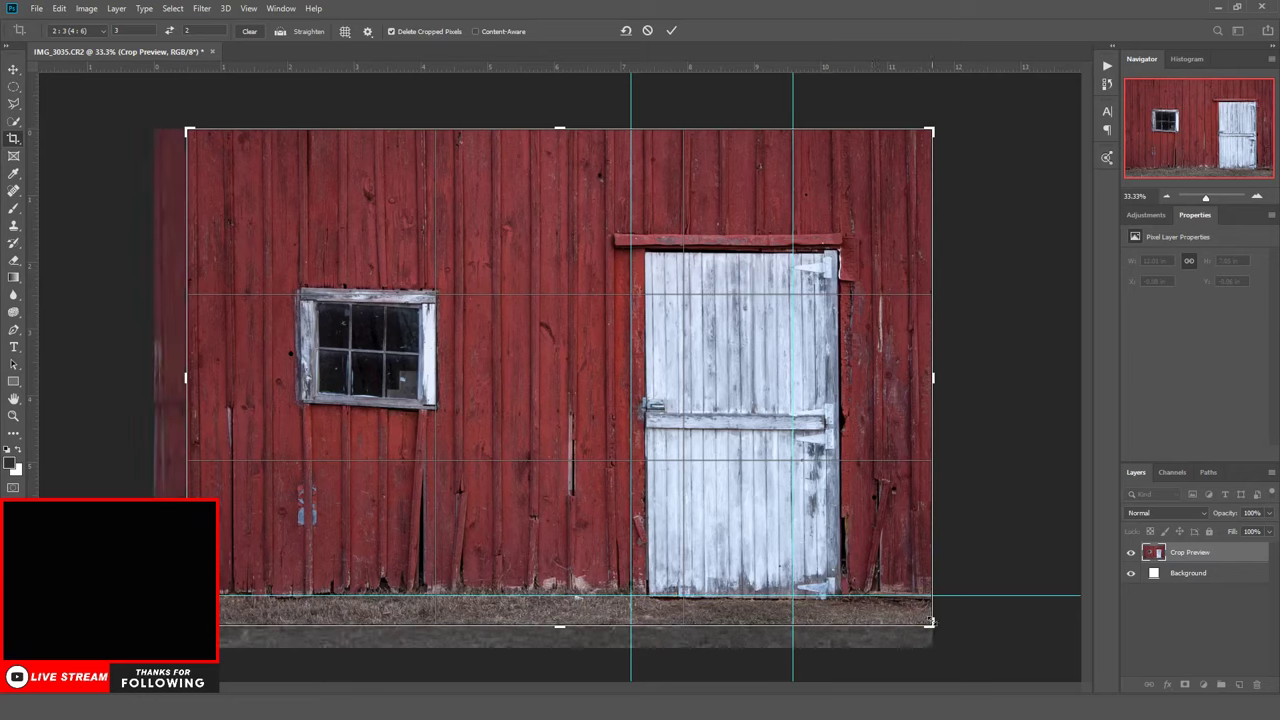
mouse_move(930, 622)
left_mouse_down()
mouse_move(929, 606)
mouse_move(928, 617)
left_mouse_up()
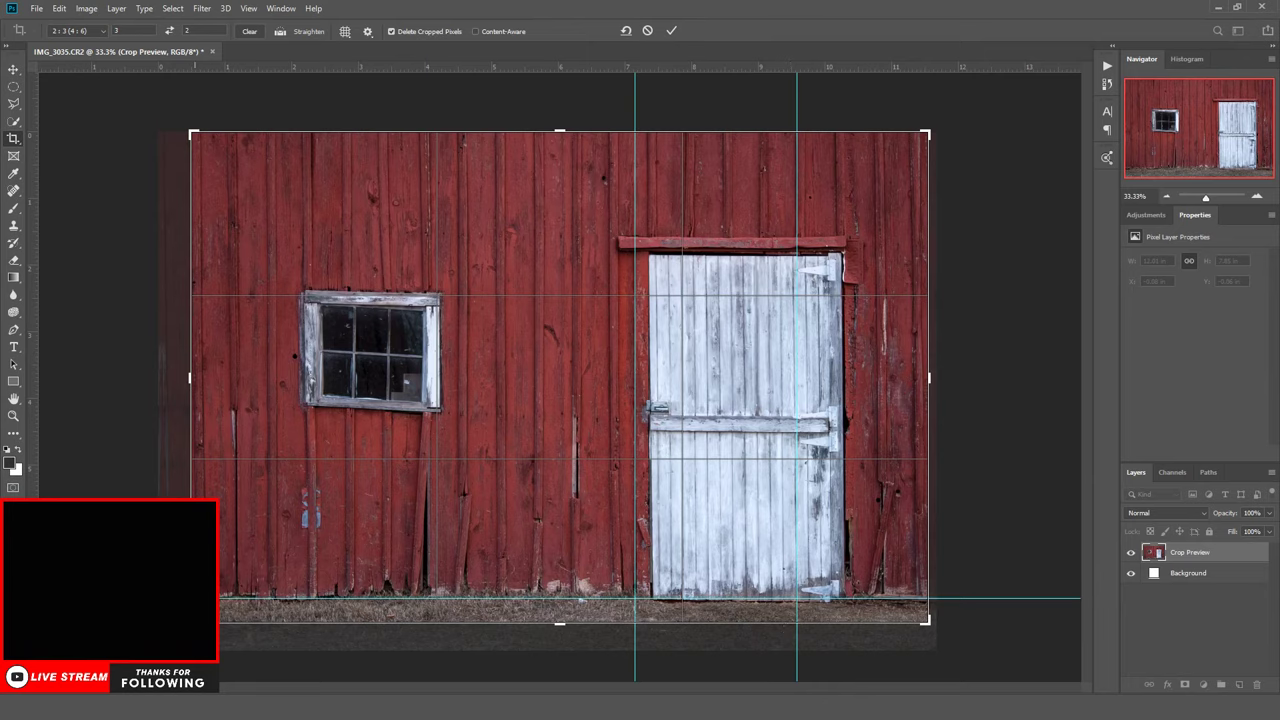
left_click_drag(192, 620, 210, 606)
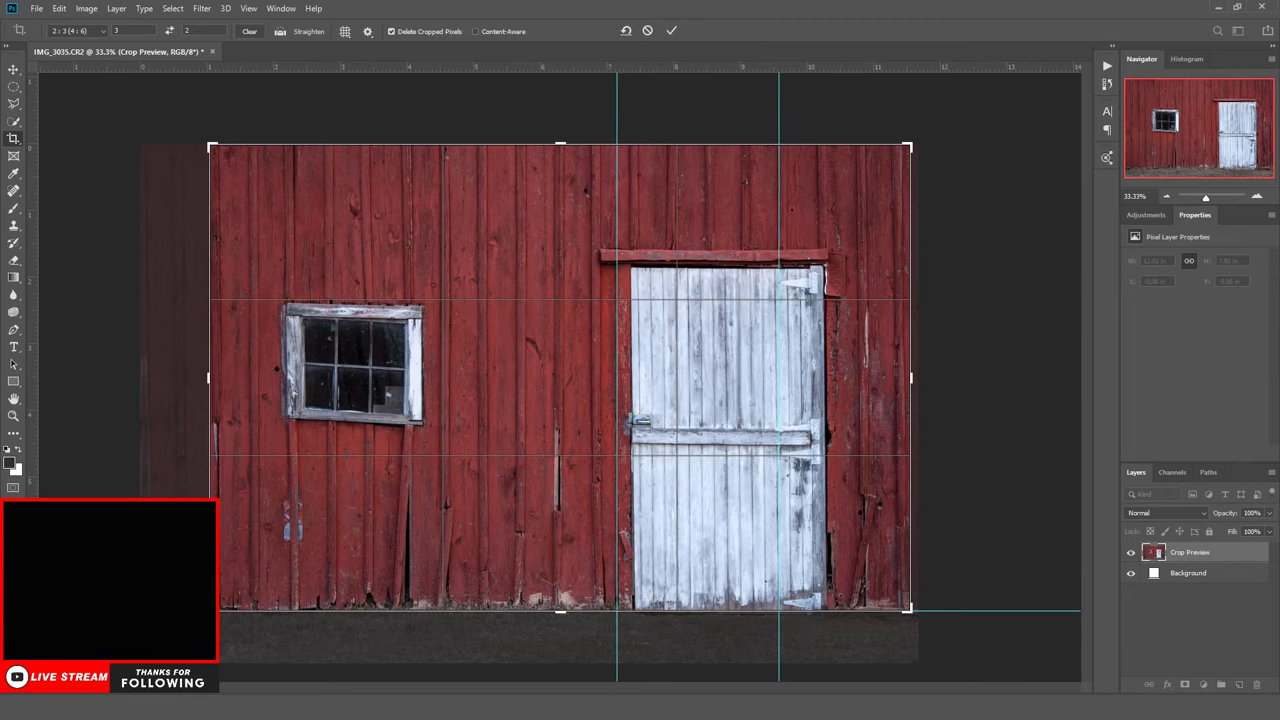
key("Return")
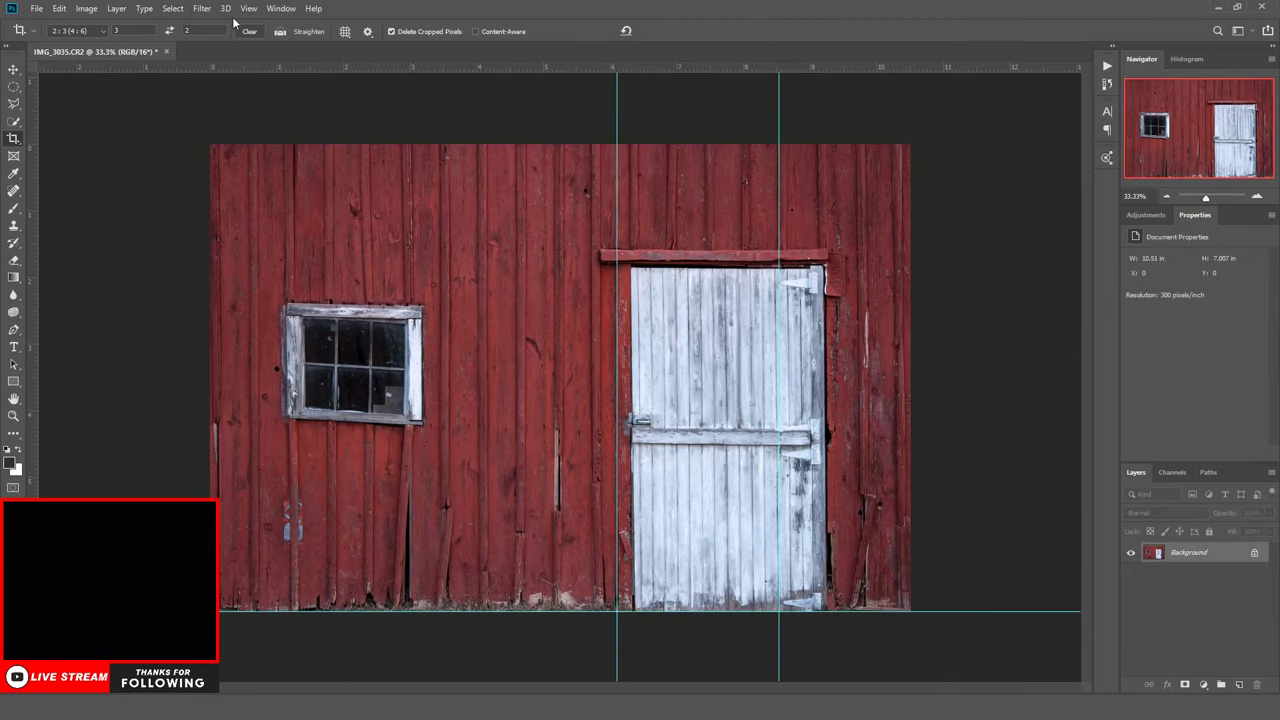
Clear all guides and duplicate the Background layer
left_click(176, 9)
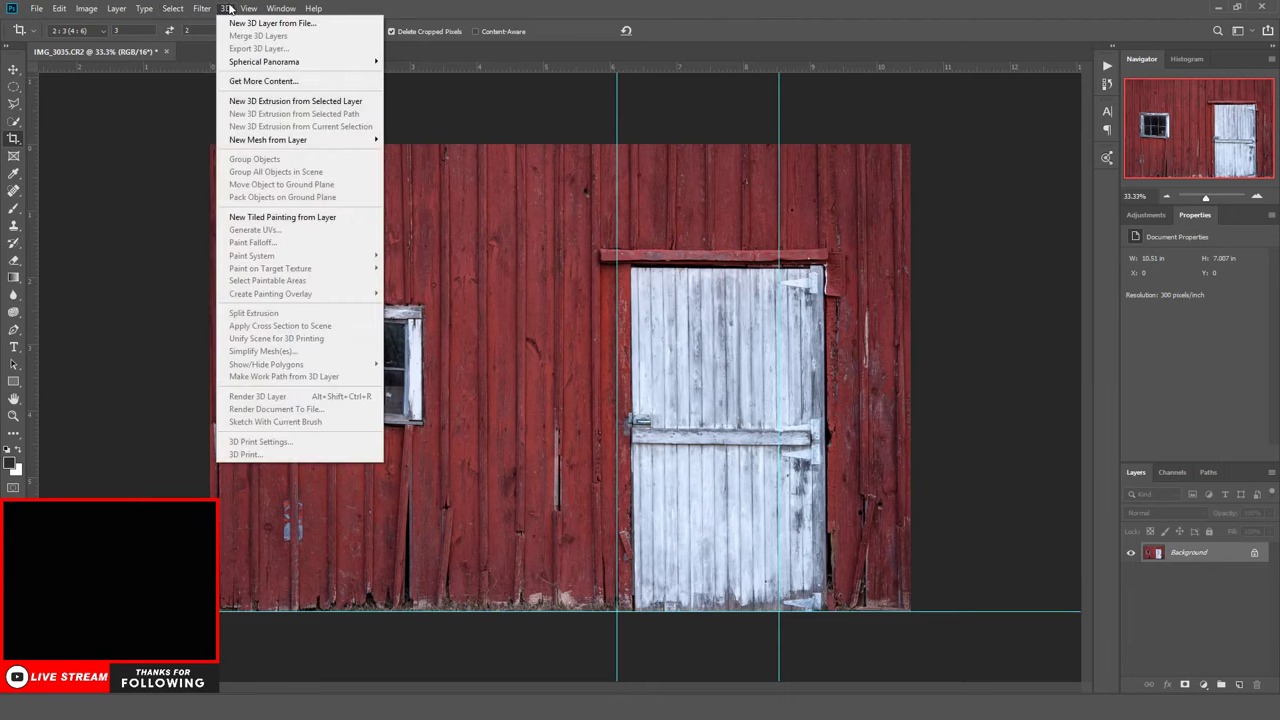
mouse_move(203, 11)
mouse_move(248, 9)
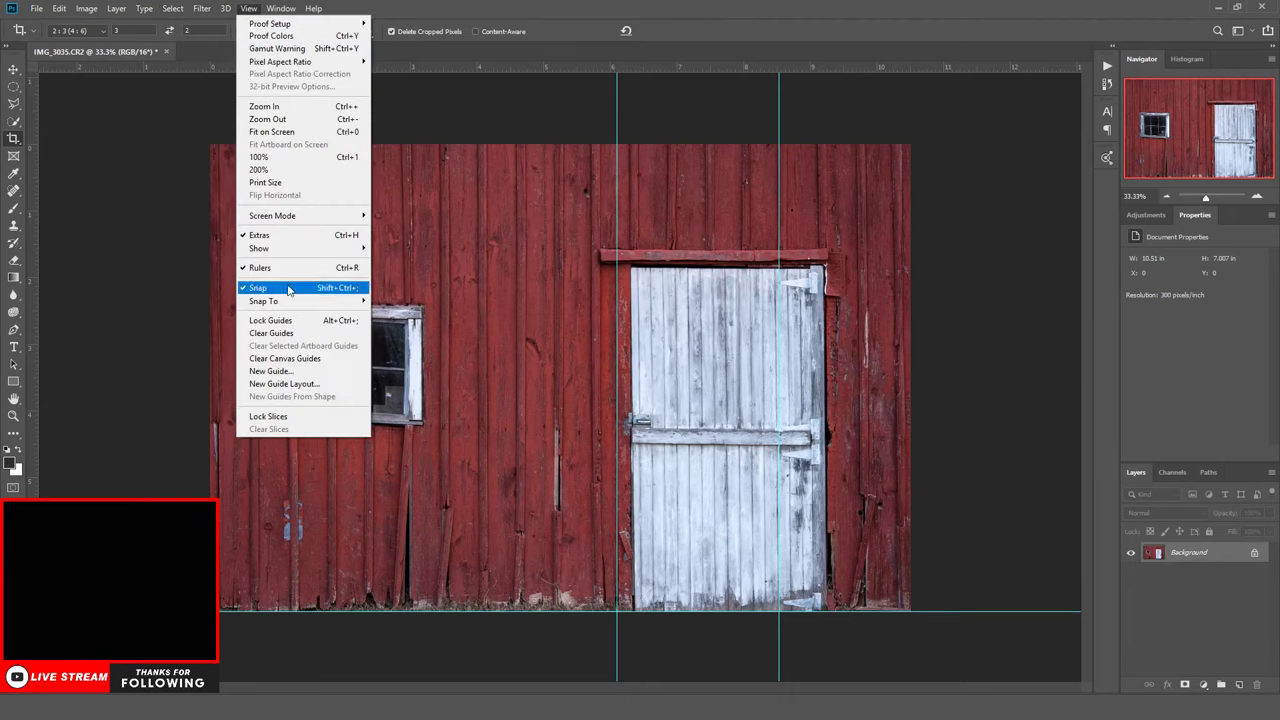
left_click(281, 335)
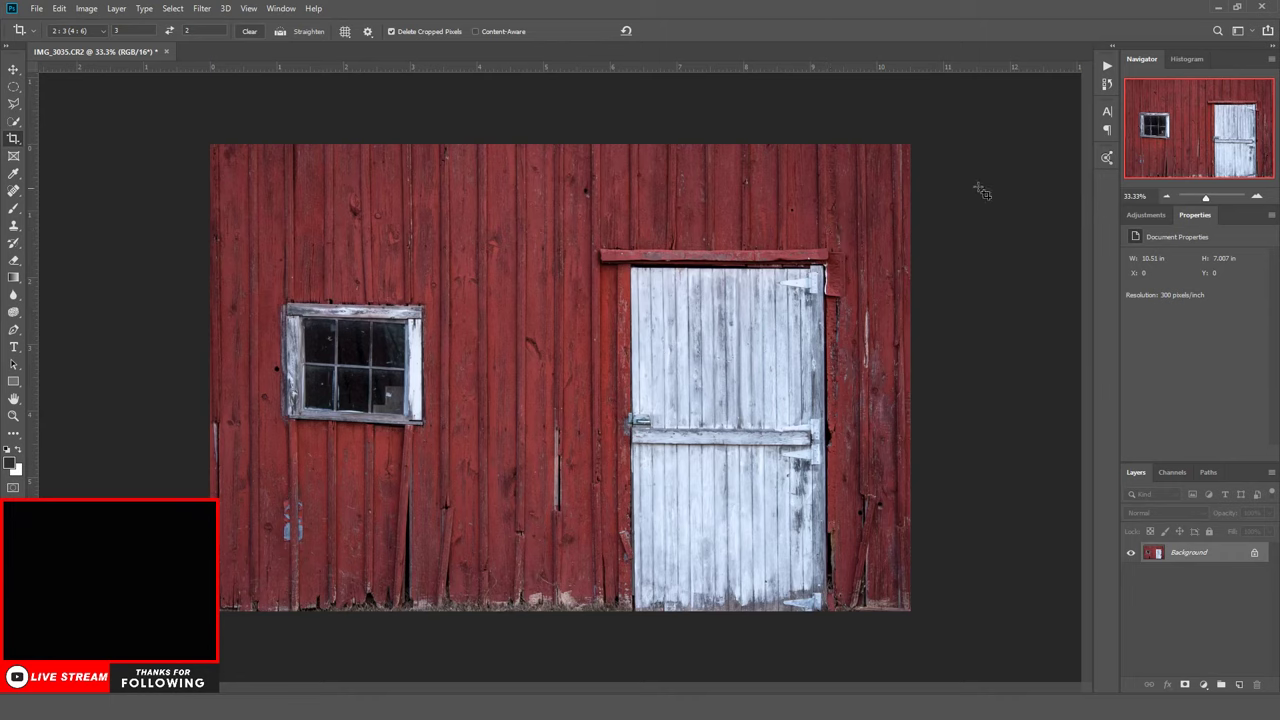
left_click_drag(1224, 556, 1238, 684)
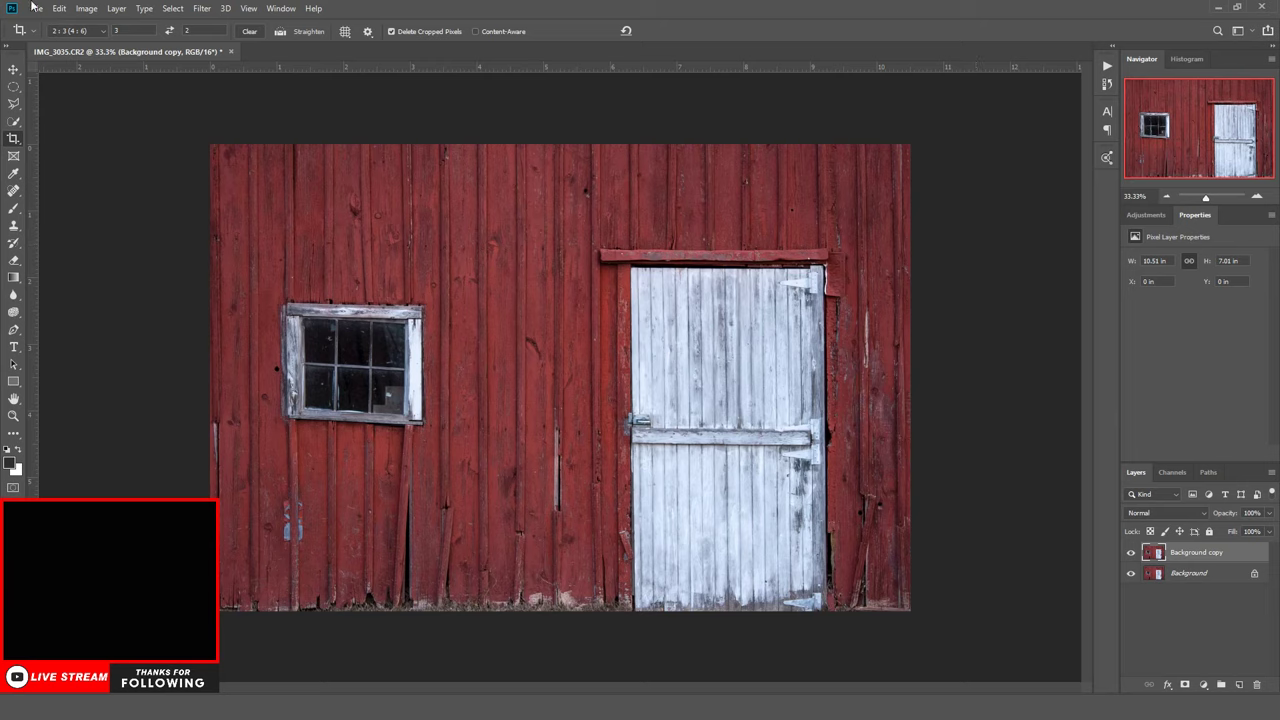
Rotate the copy about -0.7° to straighten the boards, and add a vertical guide near the window
left_click(86, 8)
mouse_move(60, 8)
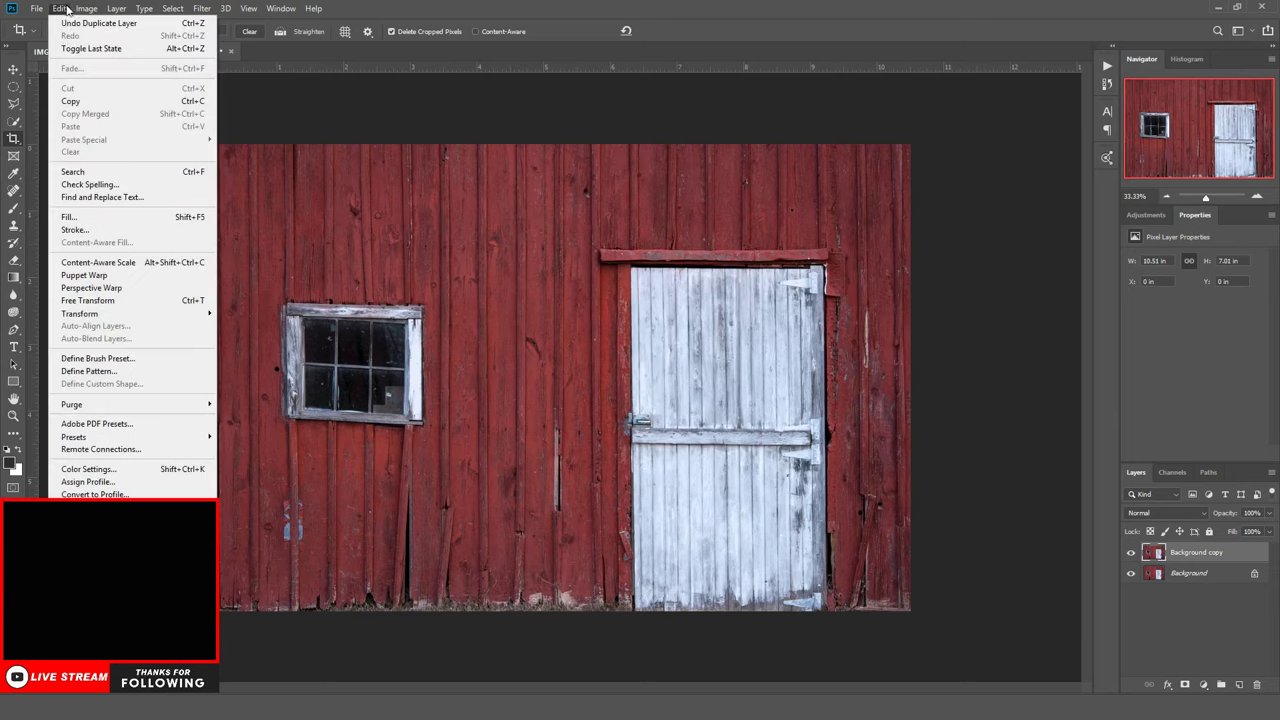
mouse_move(97, 316)
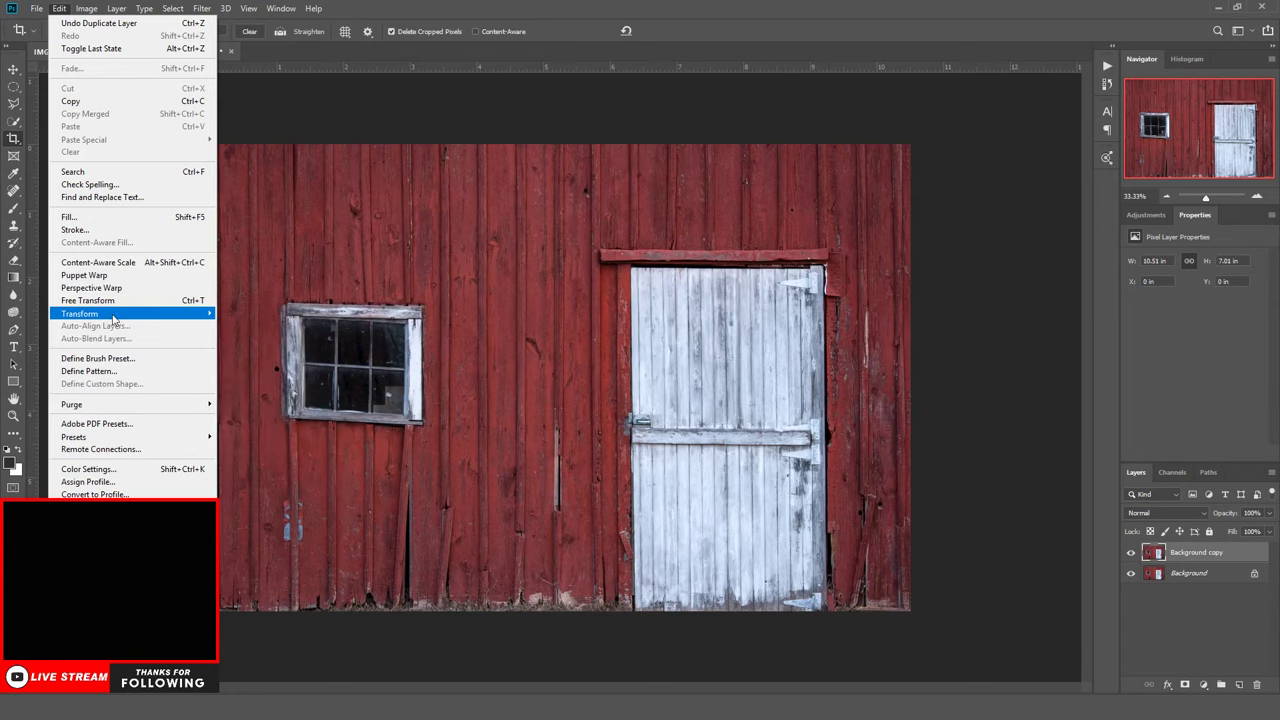
left_click(261, 346)
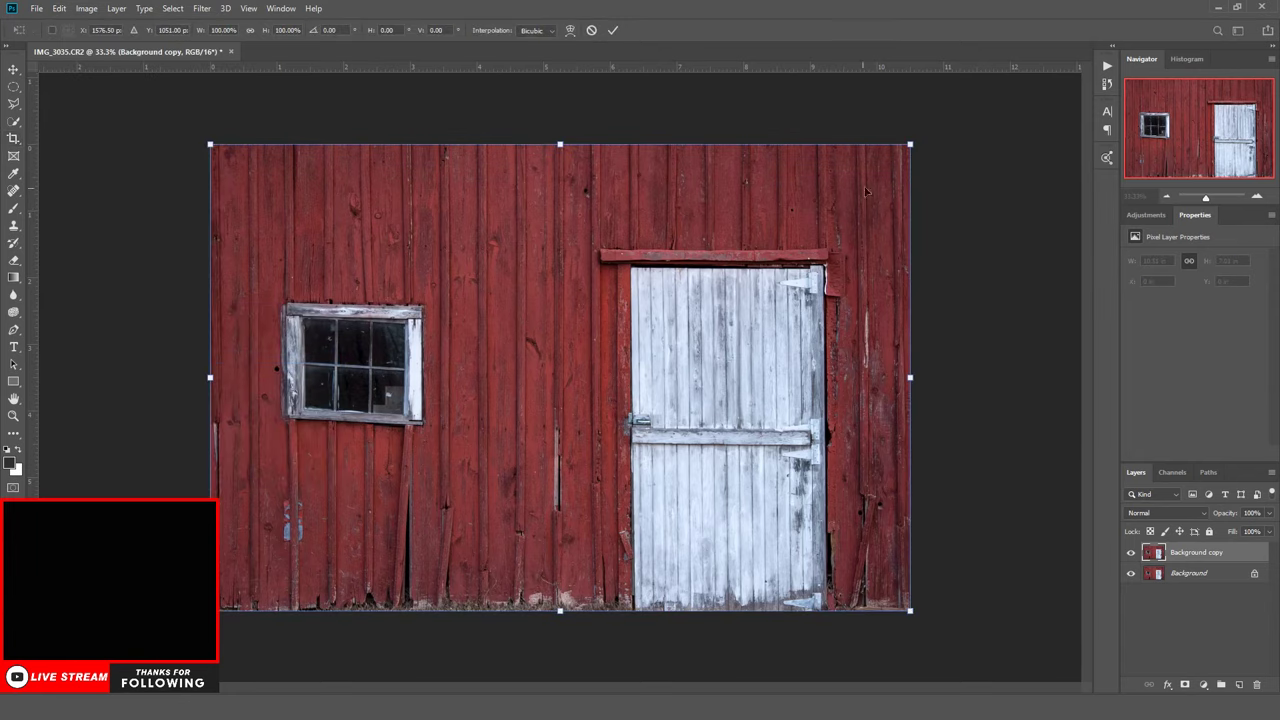
left_click_drag(913, 148, 918, 145)
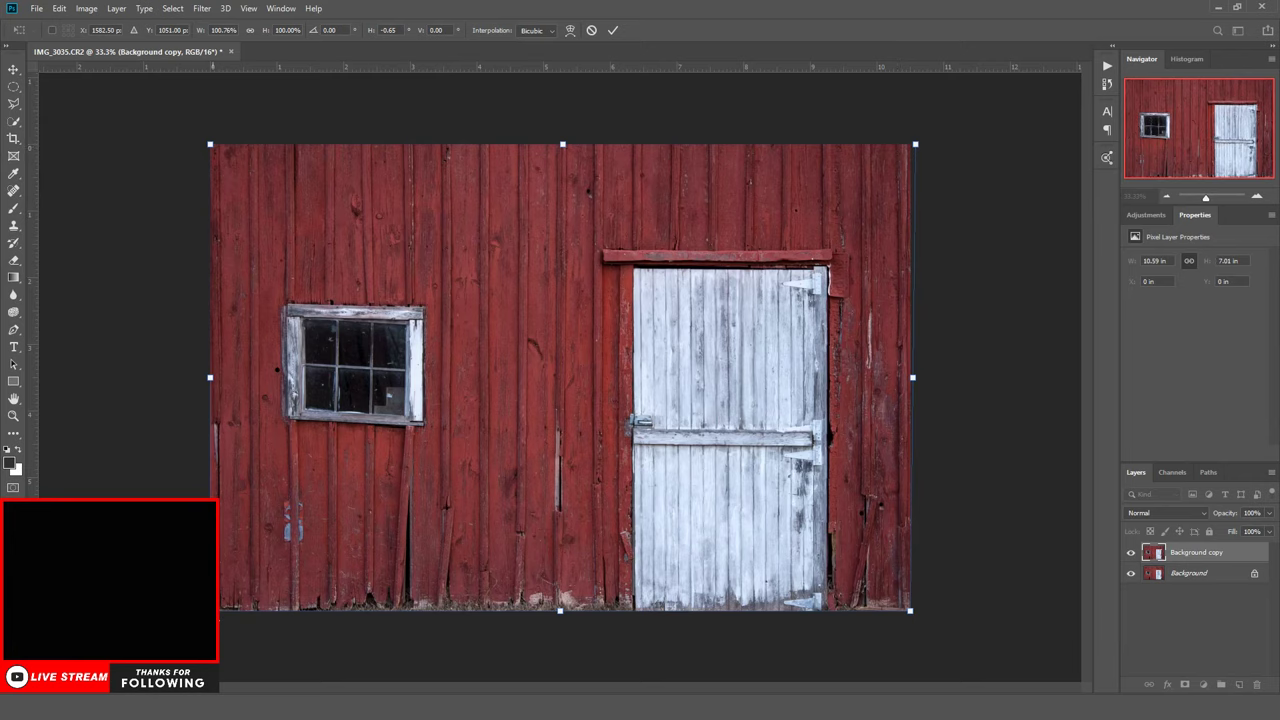
left_click_drag(214, 618, 212, 609)
key("Return")
key("c")
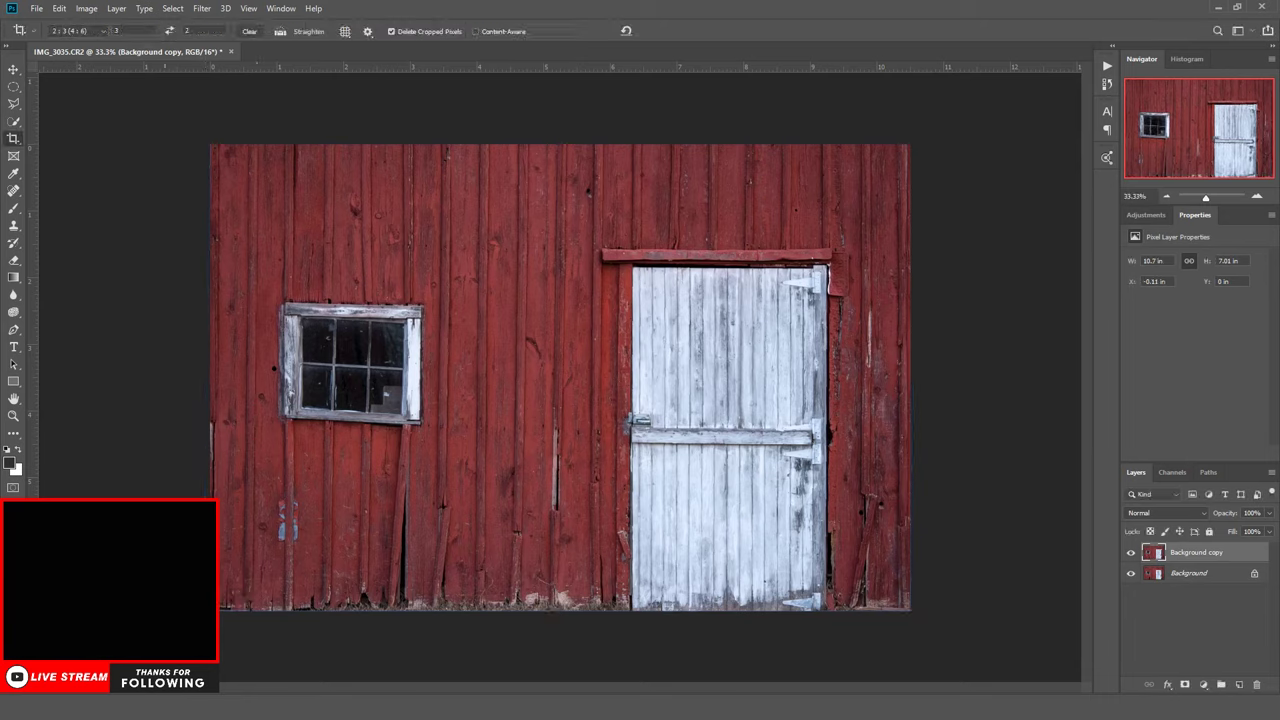
left_click_drag(33, 505, 285, 518)
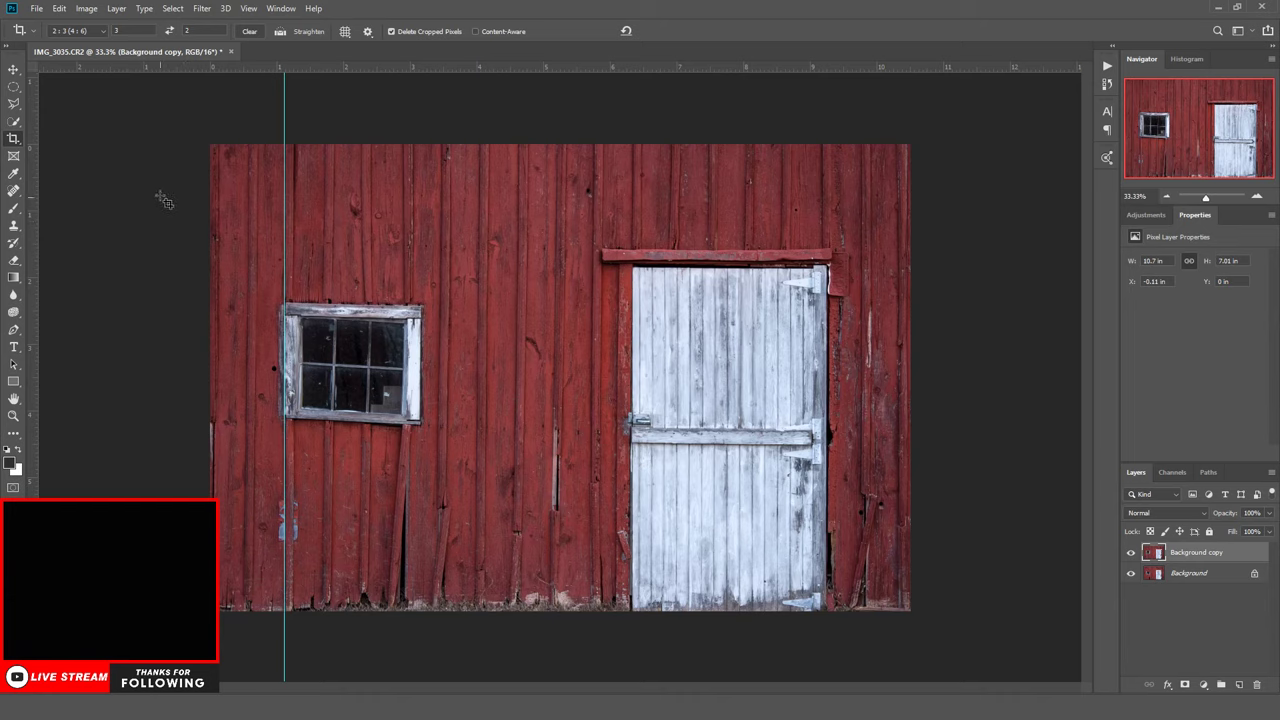
Rotate the copy about 0.7° to level it, and add a vertical guide at the door's left edge
left_click(36, 8)
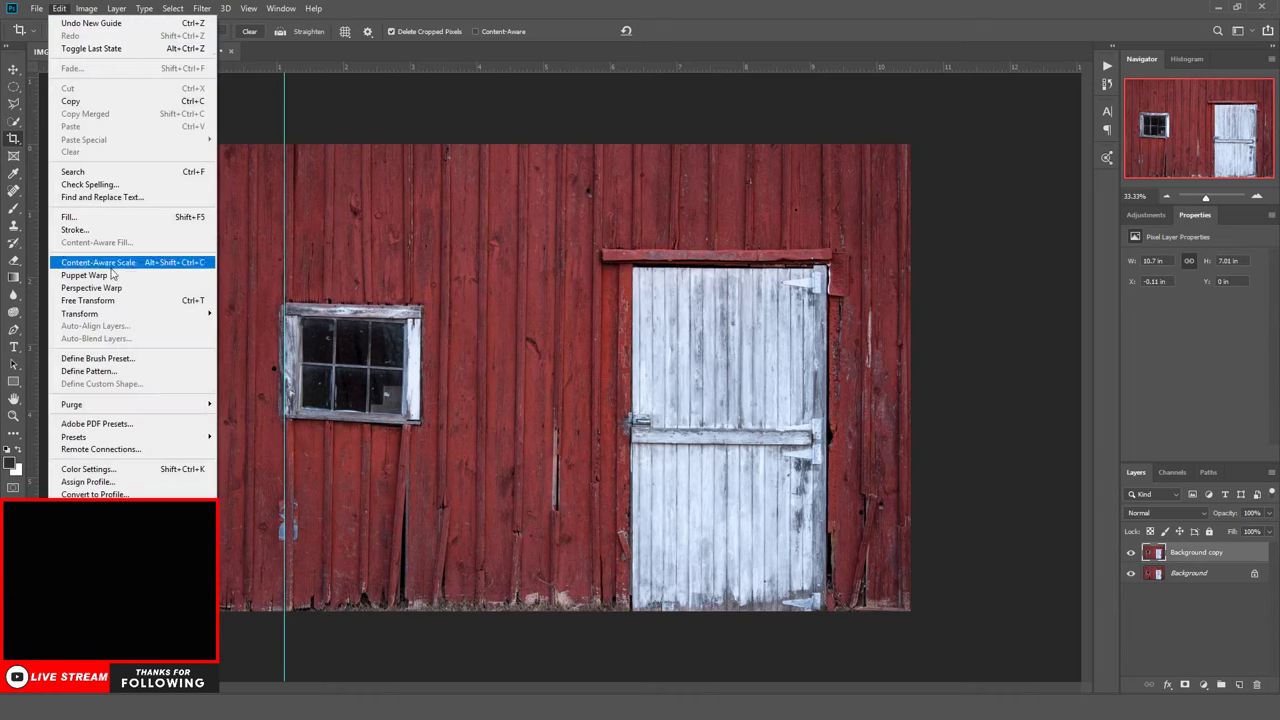
mouse_move(108, 316)
left_click(236, 348)
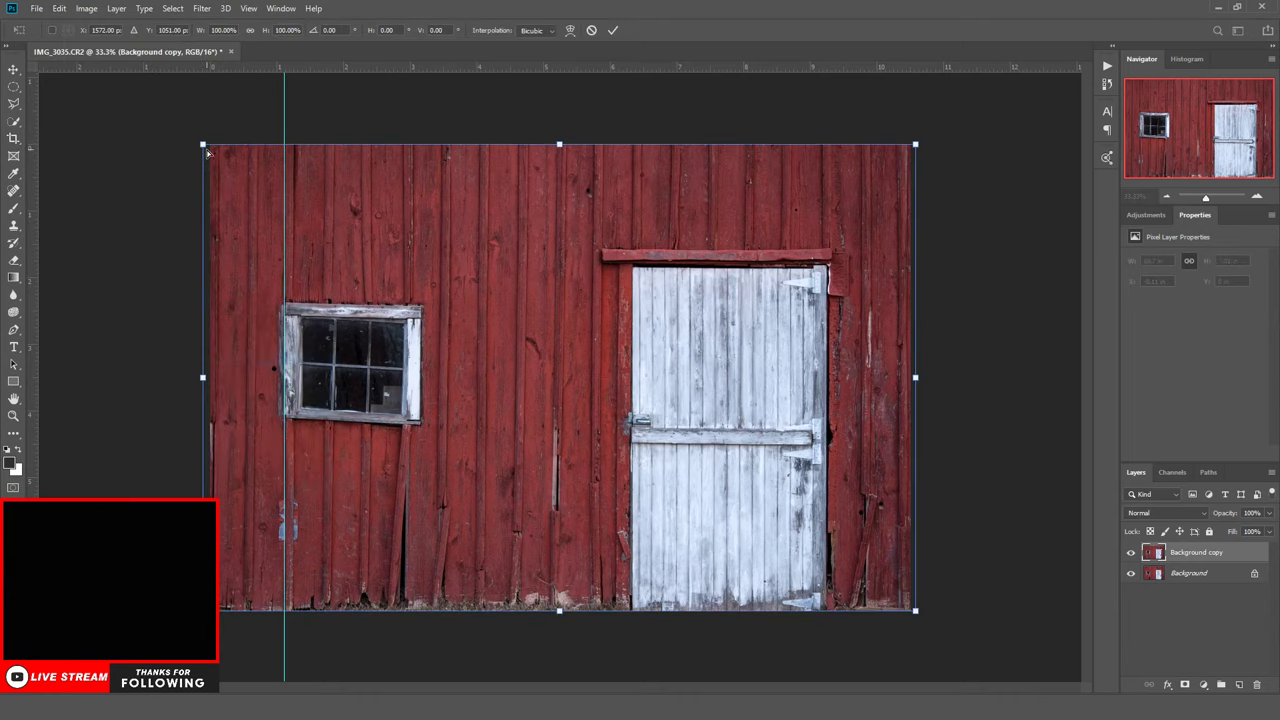
left_click_drag(206, 151, 205, 151)
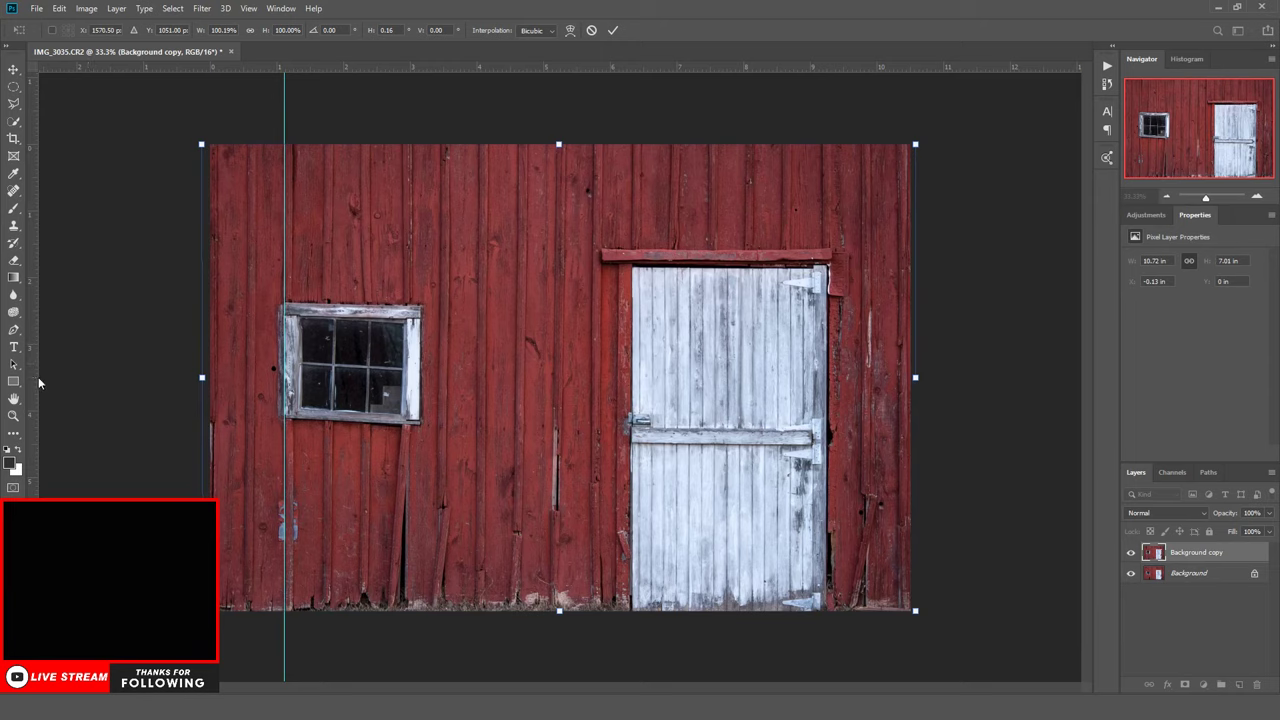
key("Return")
key("c")
left_click_drag(33, 400, 616, 405)
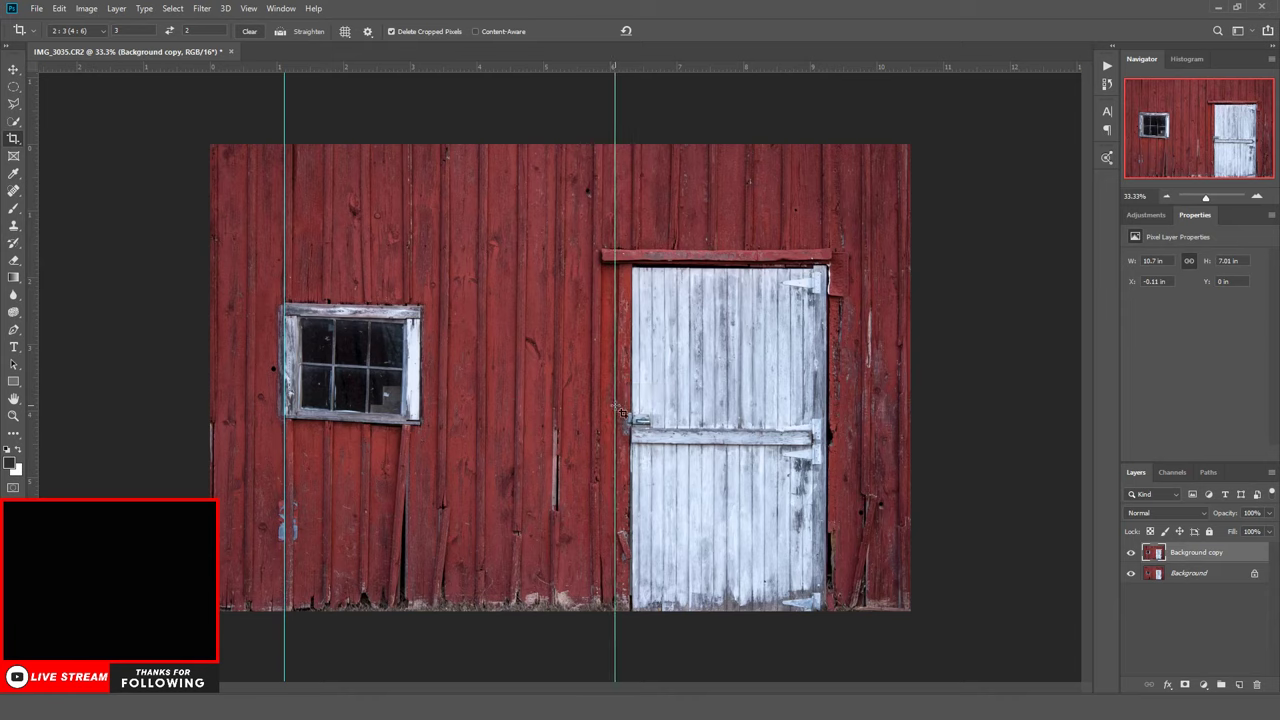
Skew the top-left corner so the boards stand vertical, widening the copy to 10.71 in
left_click(59, 8)
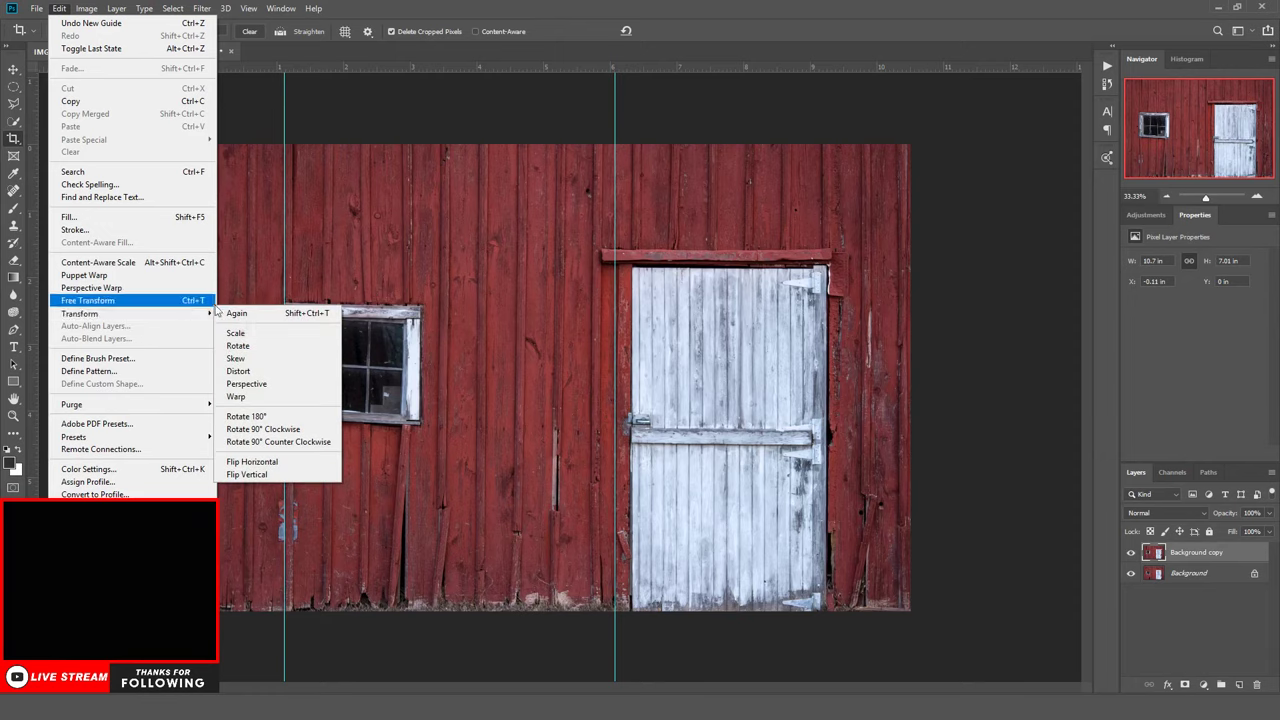
left_click(236, 358)
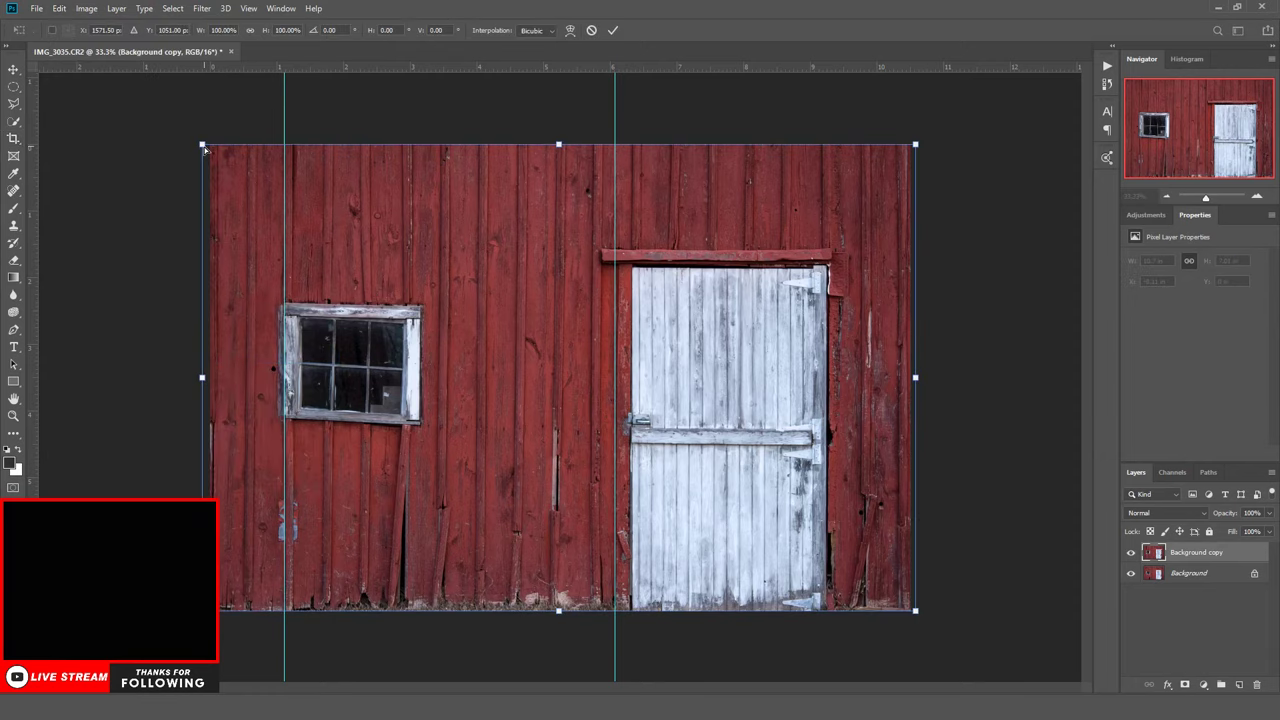
left_click_drag(203, 147, 200, 147)
key("Return")
Free-transform the copy, stretching its left side outward to about 10.8 in wide
key("c")
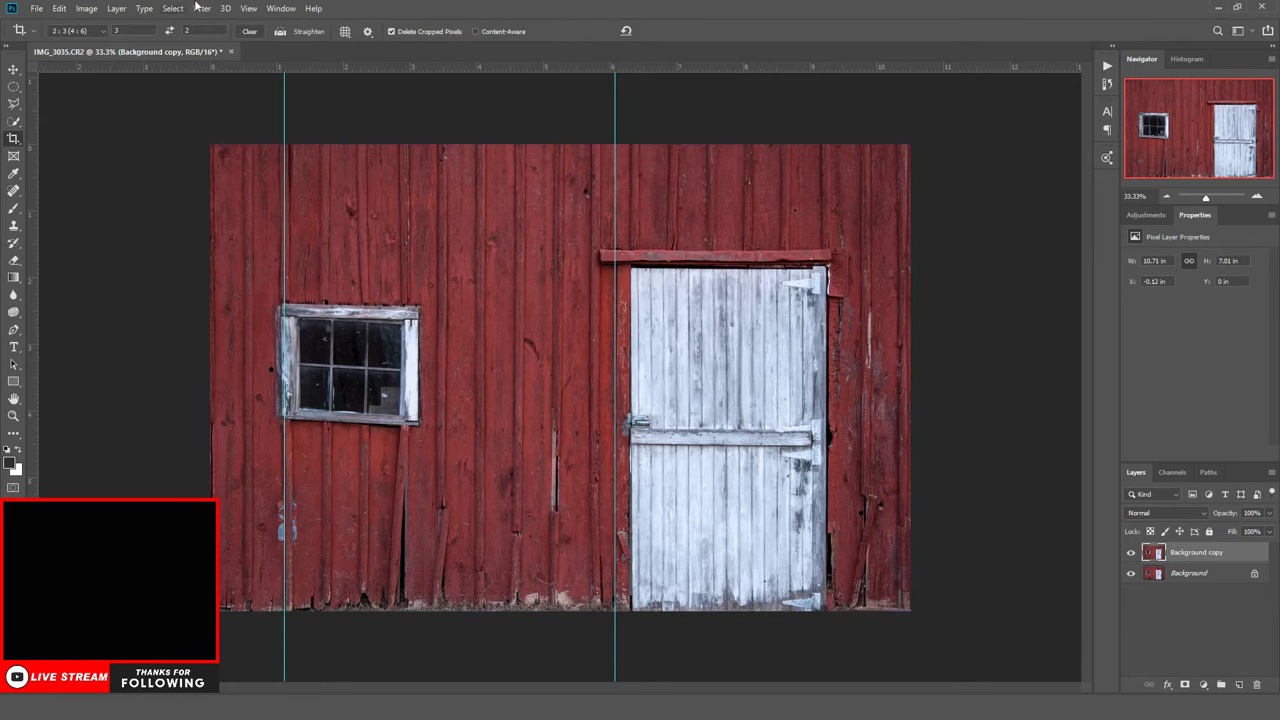
left_click(59, 8)
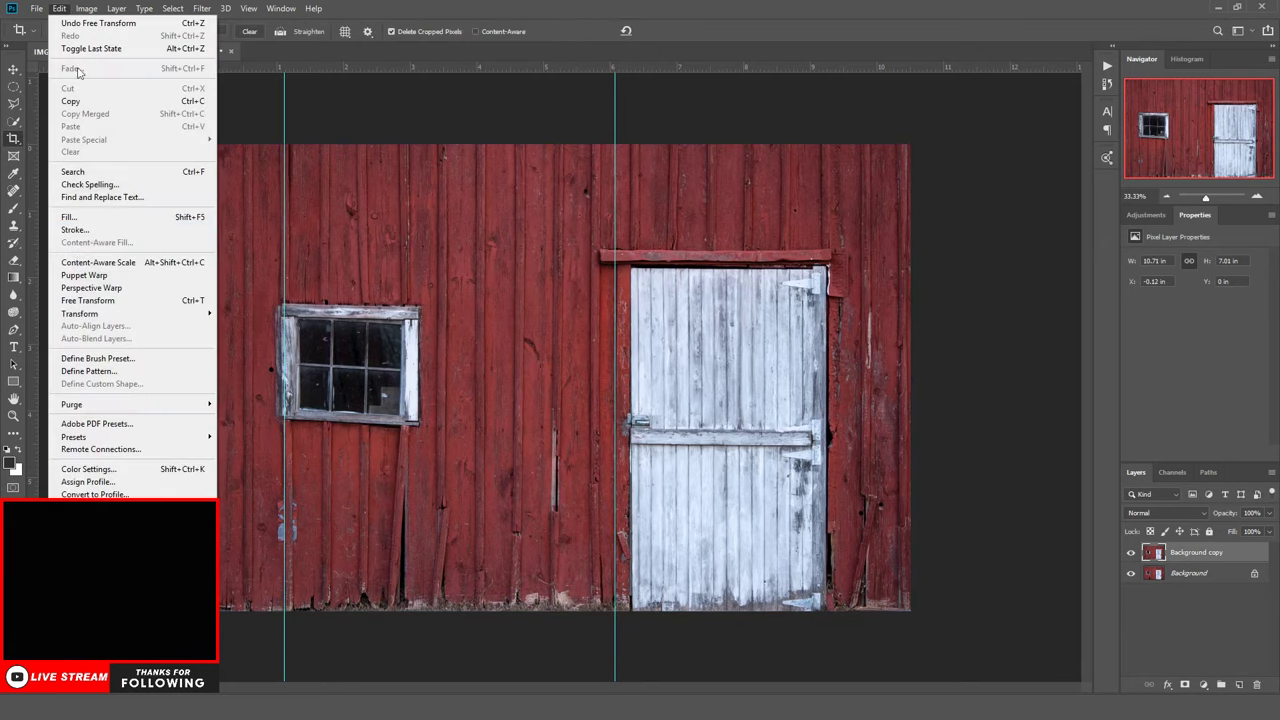
left_click(82, 300)
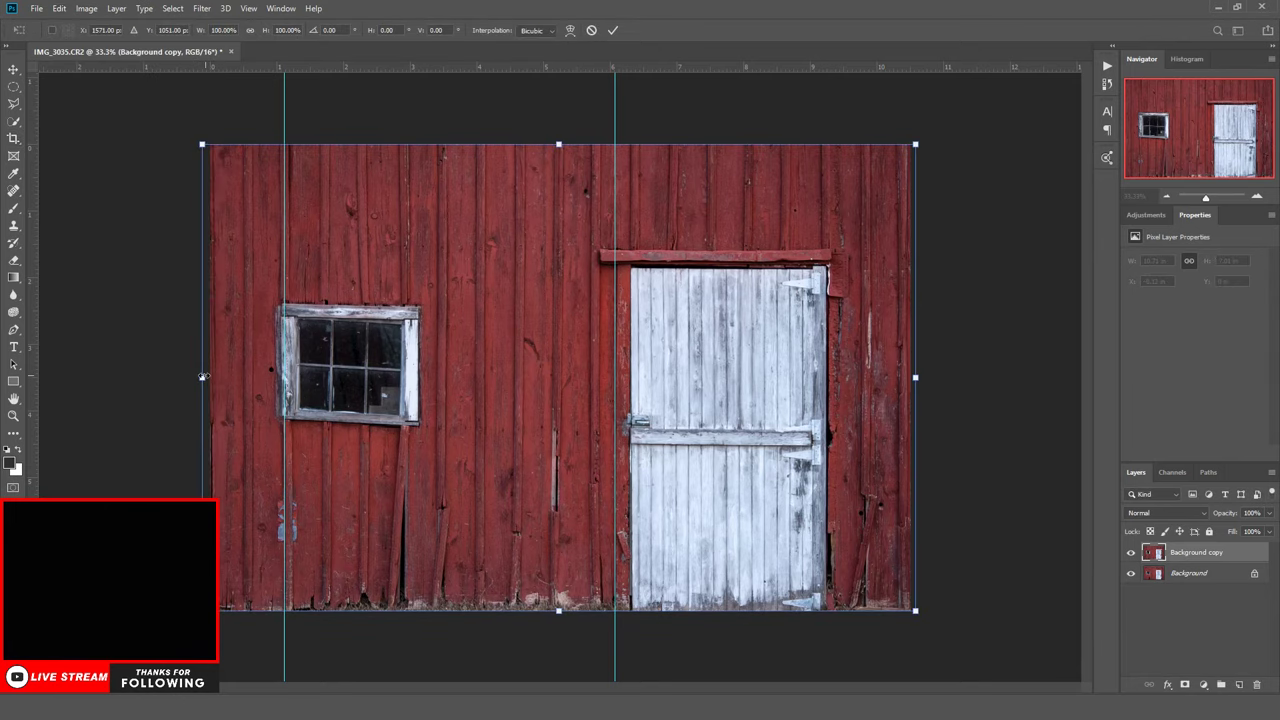
left_click_drag(202, 377, 196, 377)
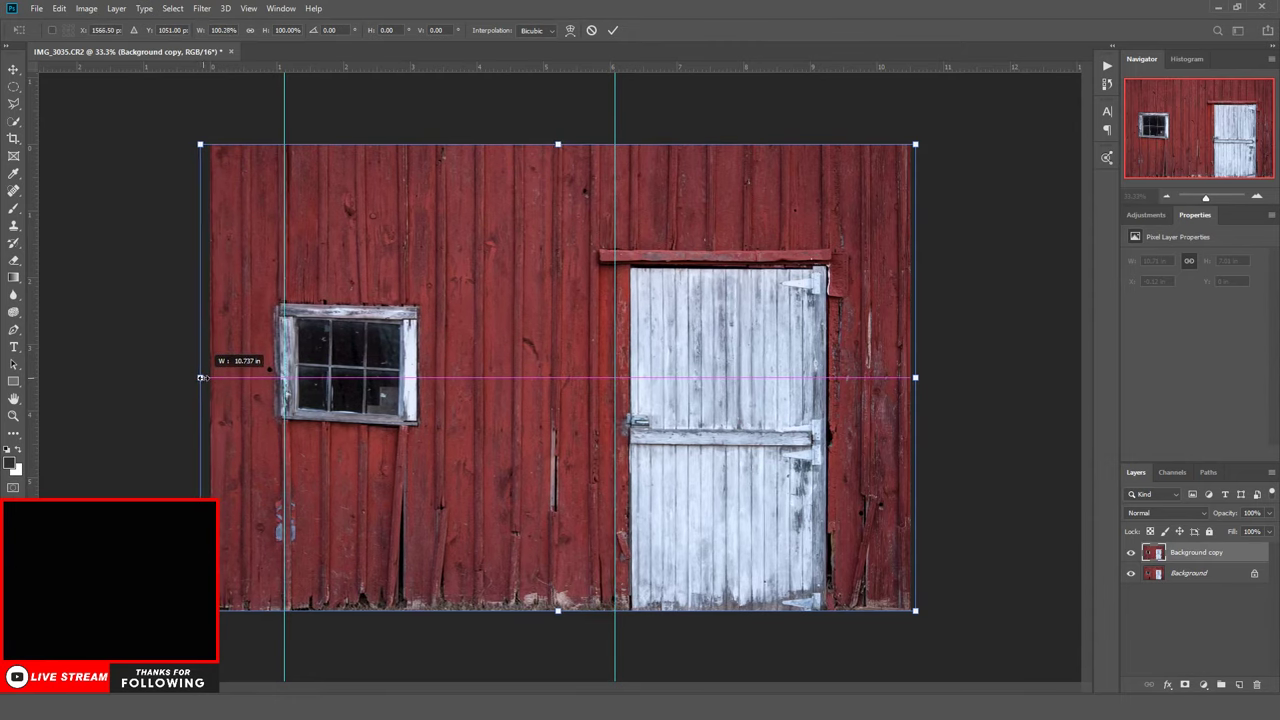
left_click_drag(197, 378, 197, 378)
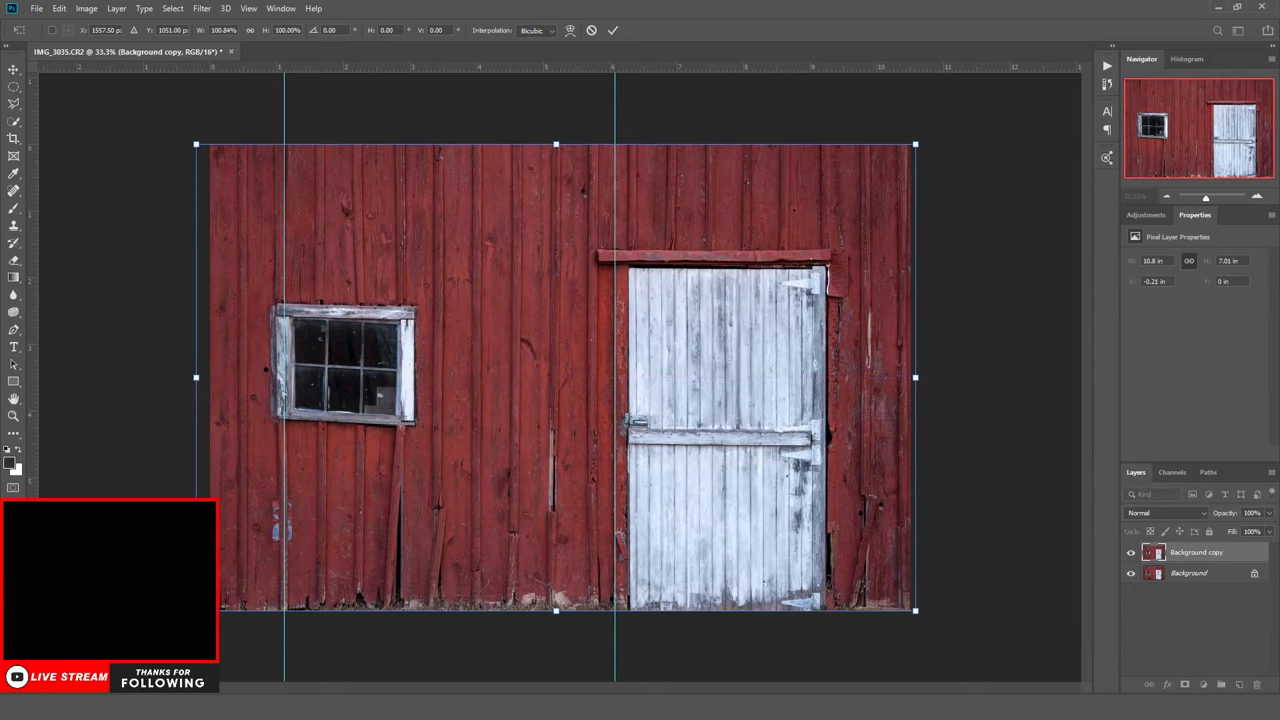
key("Return")
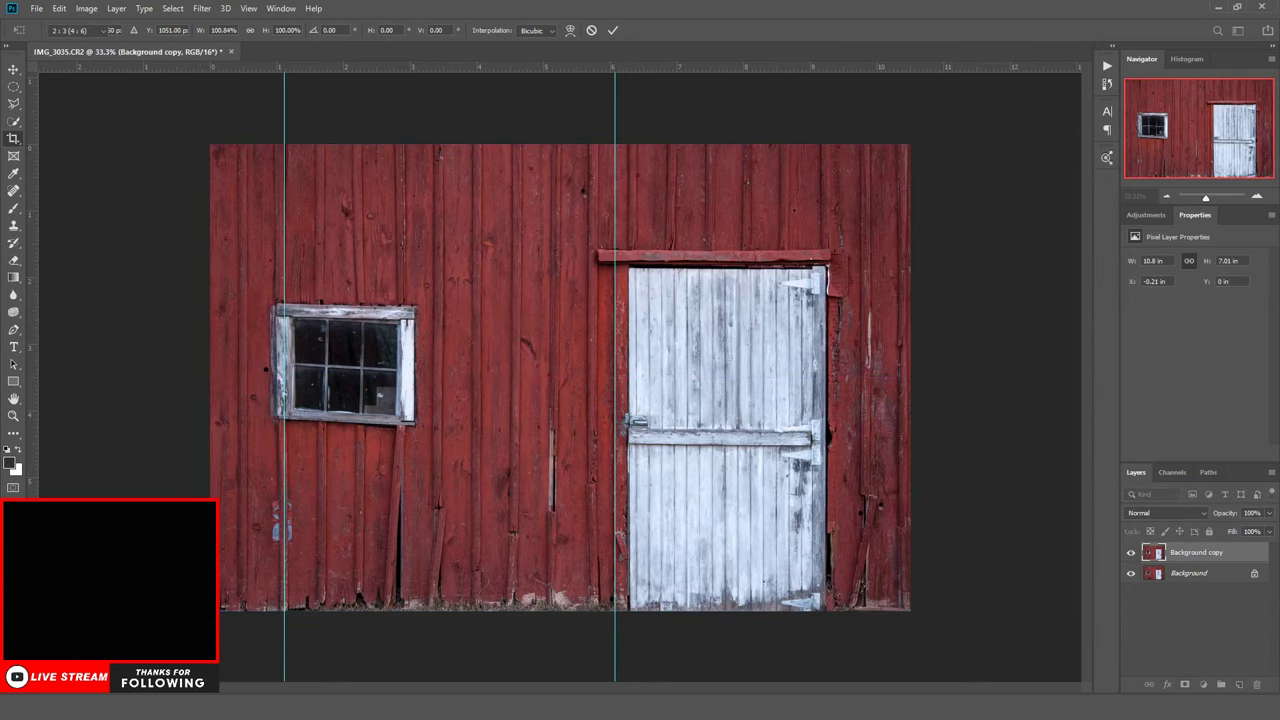
Stretch the copy's right side slightly wider, to 10.87 in
key("c")
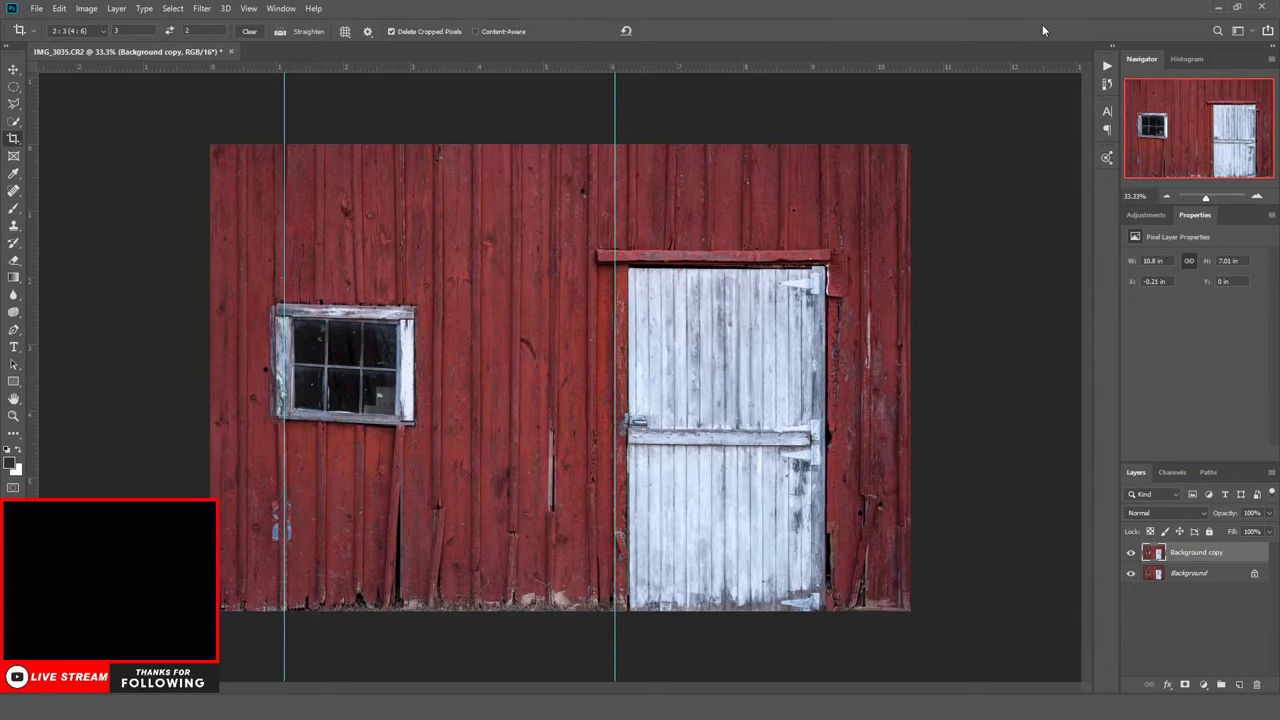
left_click(59, 8)
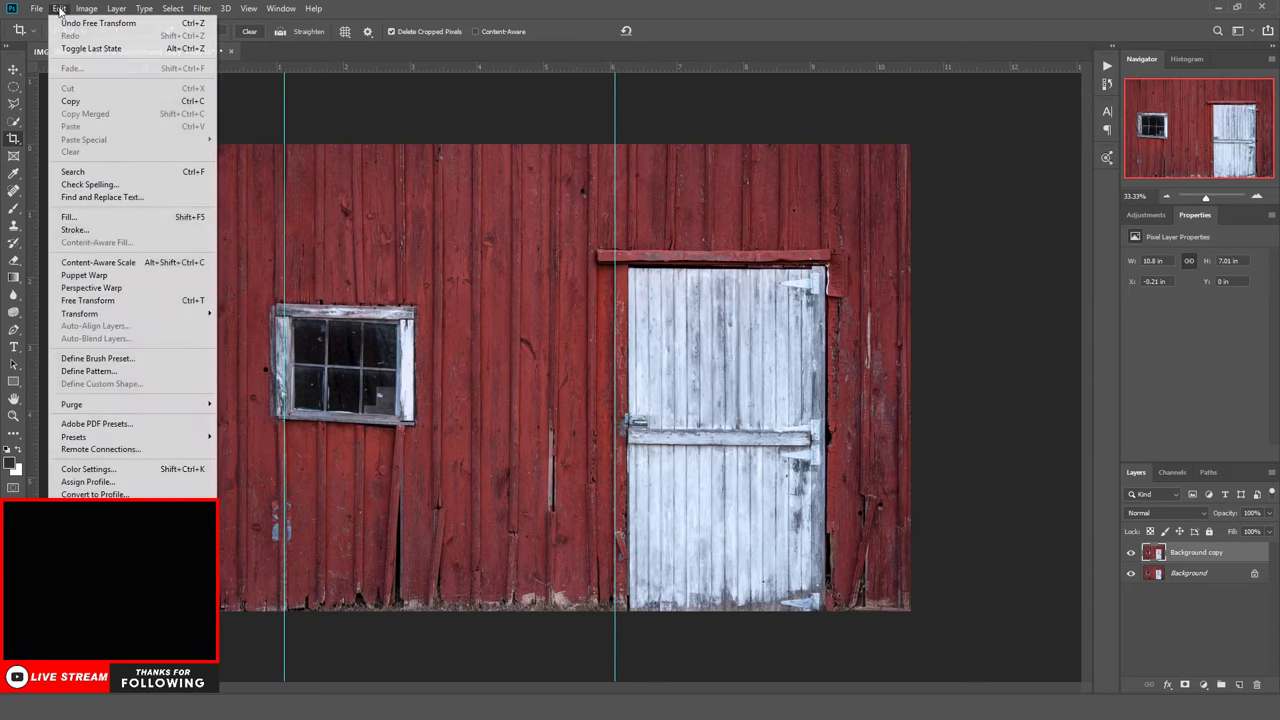
left_click(88, 300)
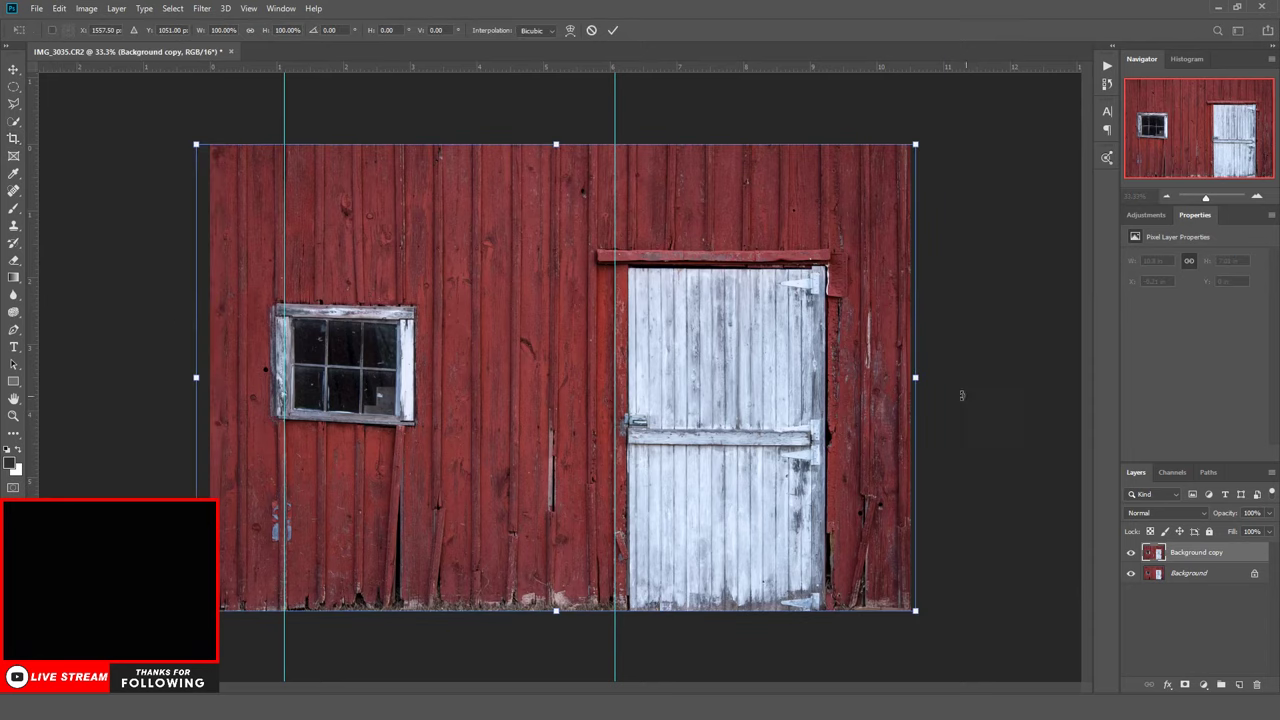
left_click_drag(920, 384, 926, 385)
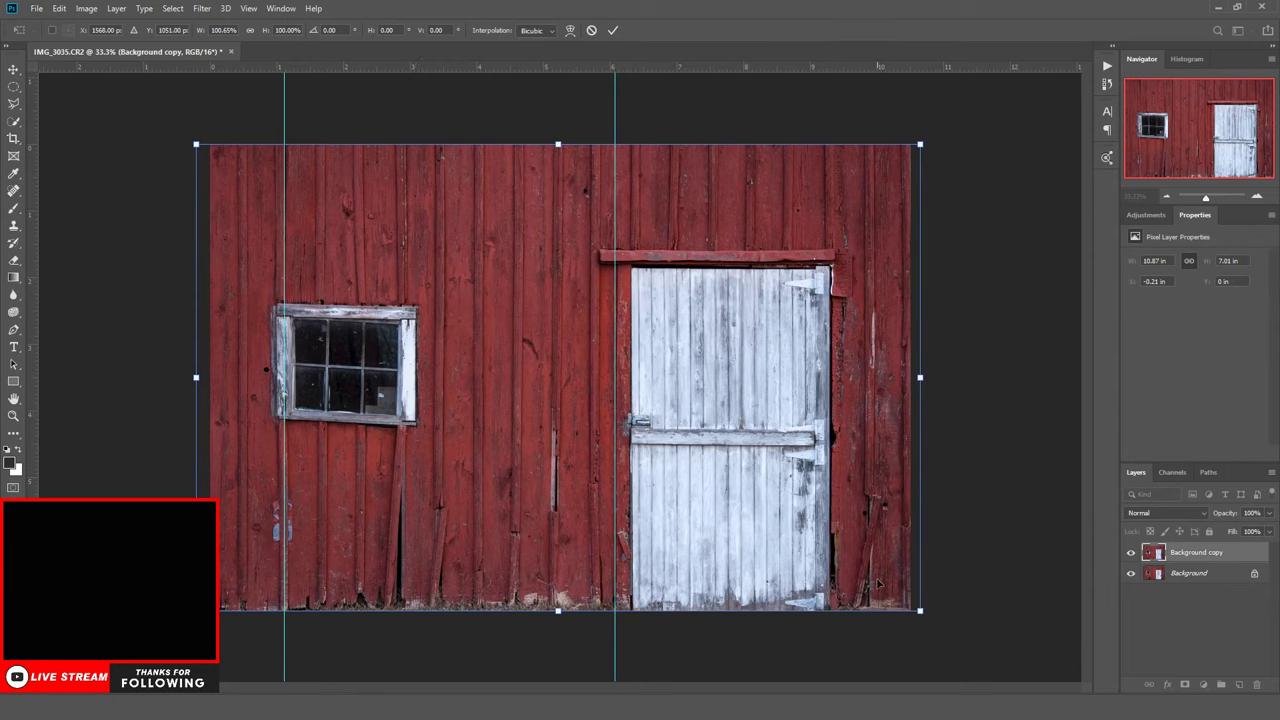
key("Return")
key("c")
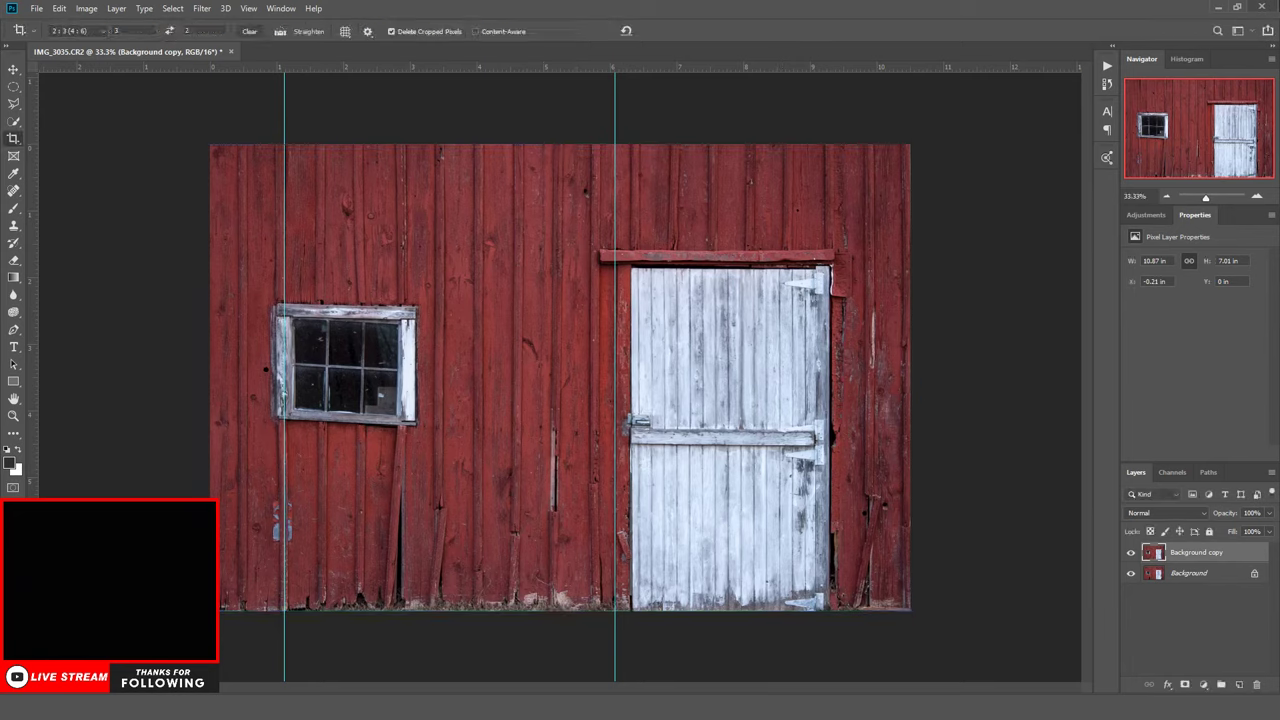
Clear both cyan guides with View > Clear Guides
left_click(209, 8)
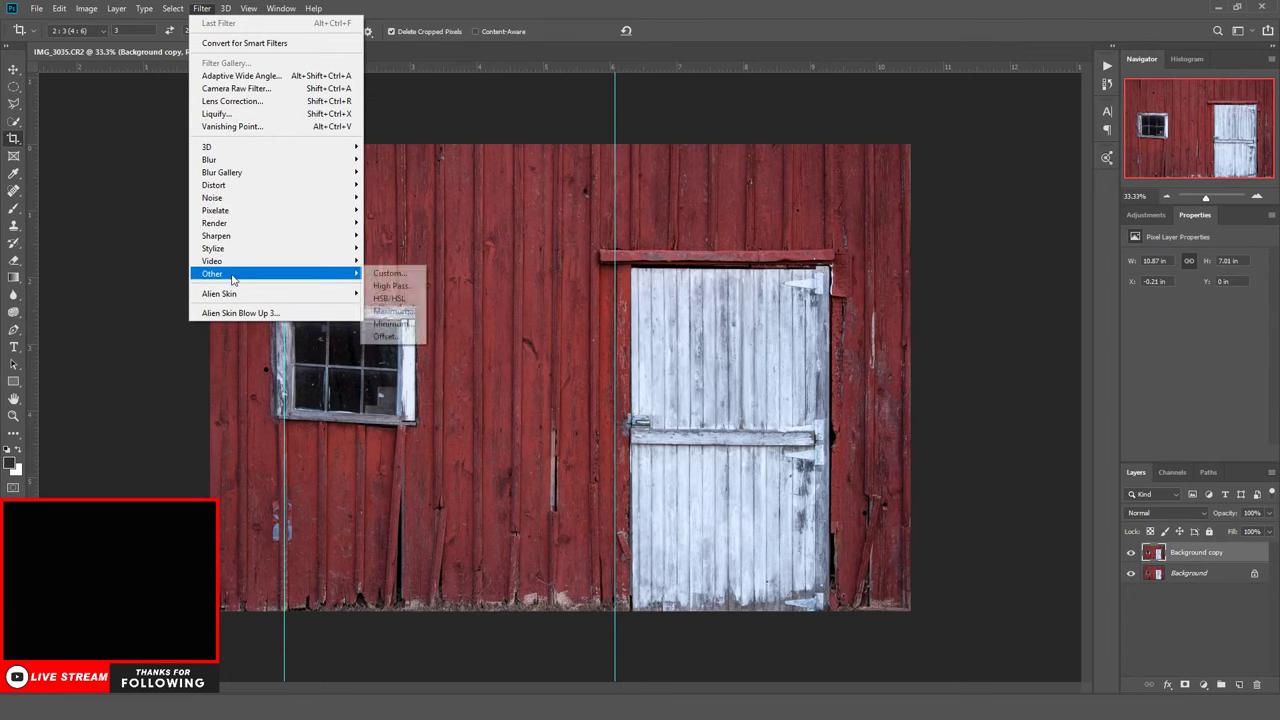
mouse_move(256, 8)
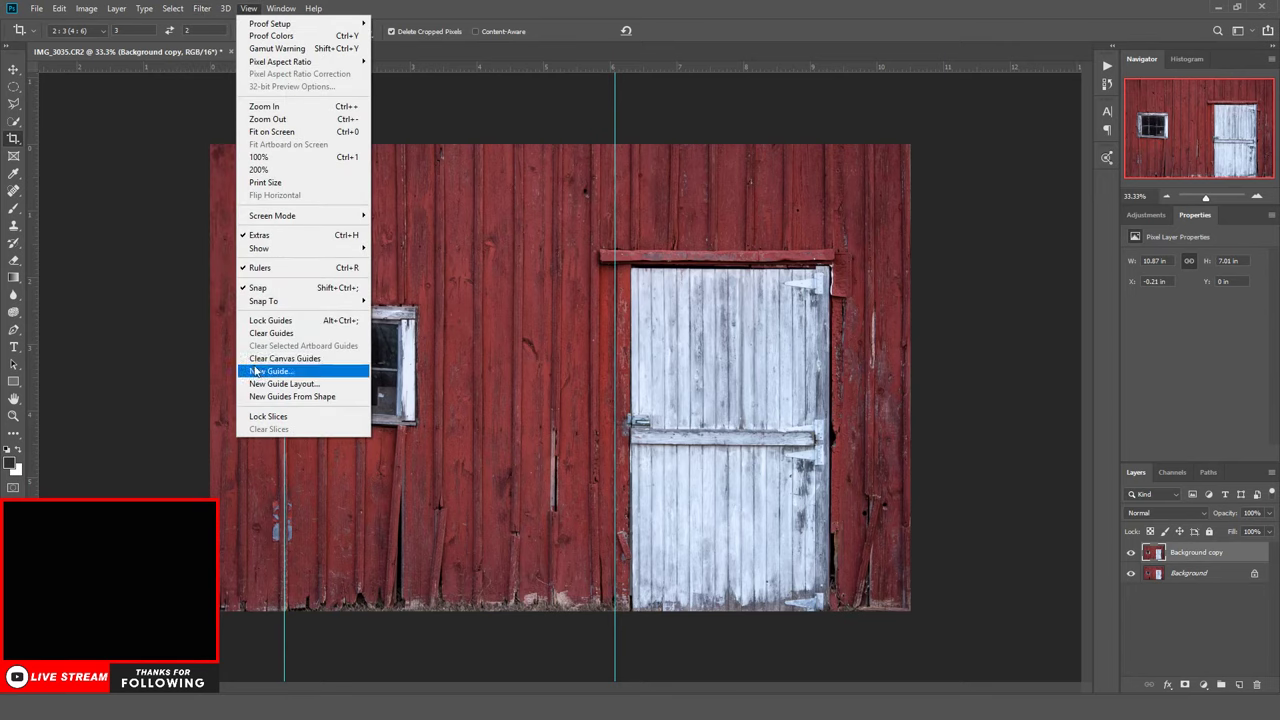
left_click(270, 333)
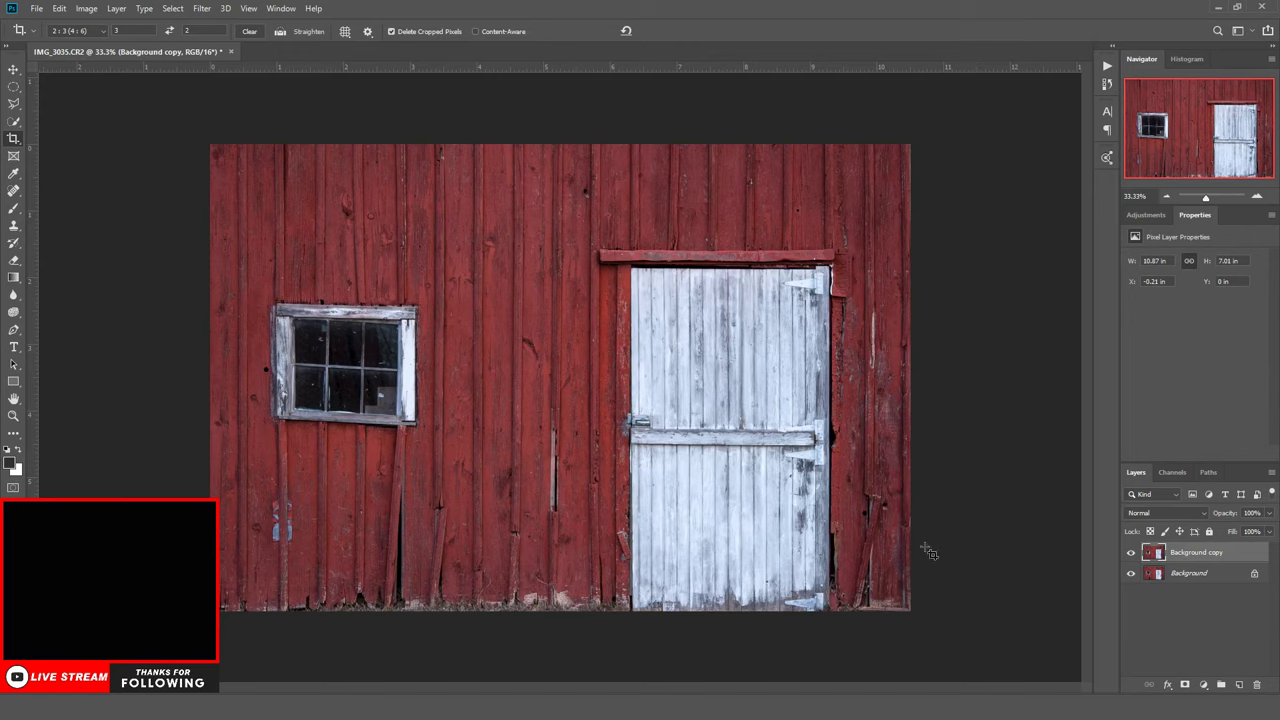
Make a rectangular selection of the wall's left half, including the window
left_click(14, 104)
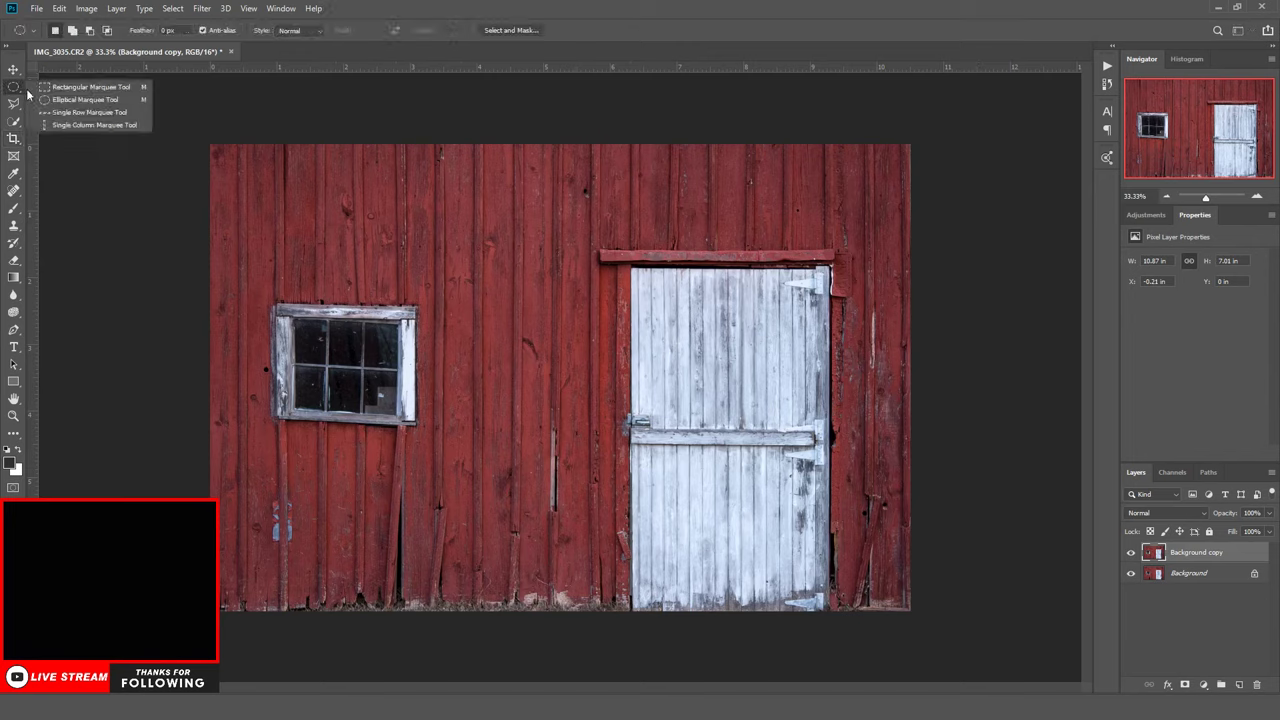
left_click(80, 91)
left_click_drag(119, 140, 186, 263)
left_click(600, 261)
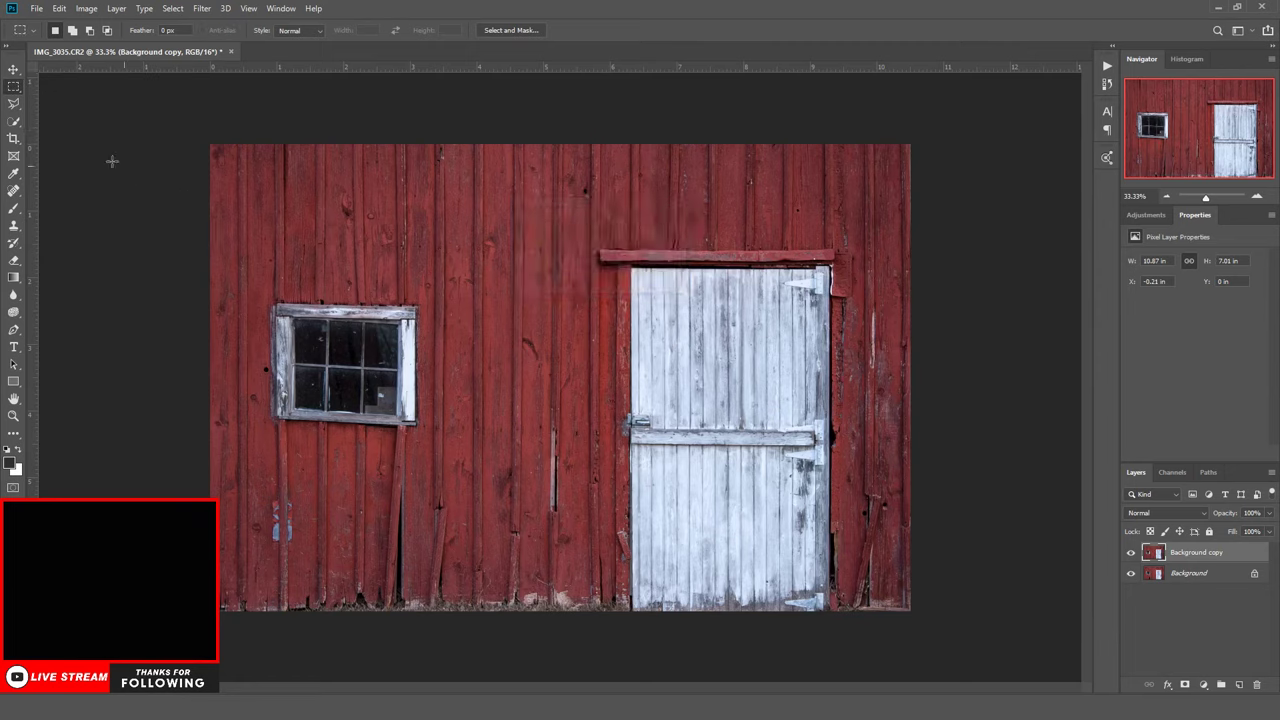
left_click_drag(208, 144, 586, 649)
Feather the selection 8.8 px in Select and Mask and copy it onto Layer 1
left_click(518, 31)
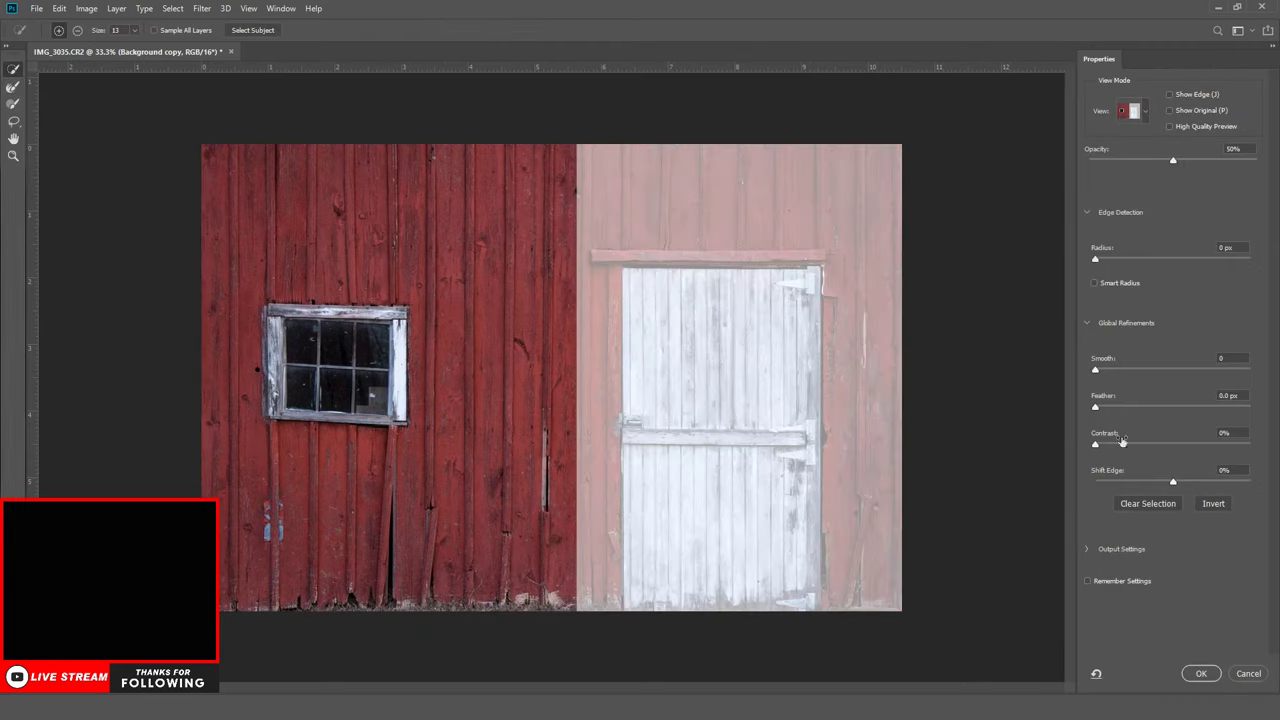
left_click(1147, 408)
left_click_drag(1147, 406, 1154, 409)
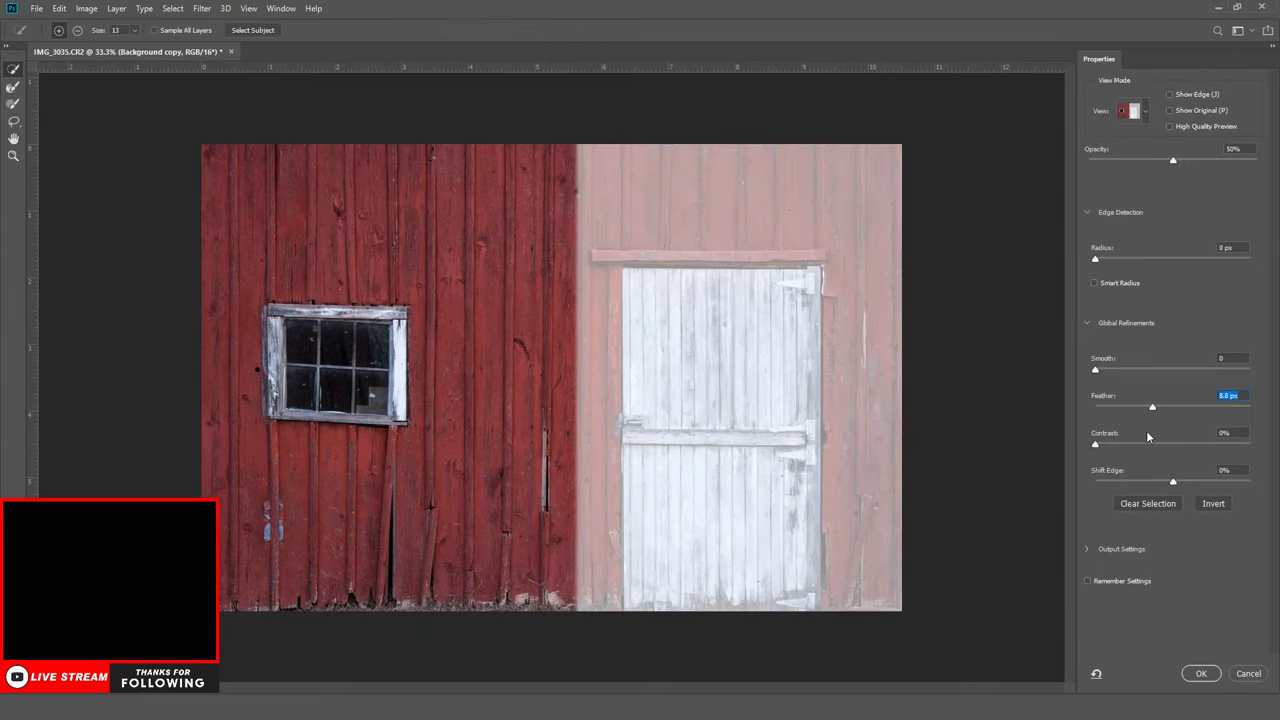
left_click(1200, 674)
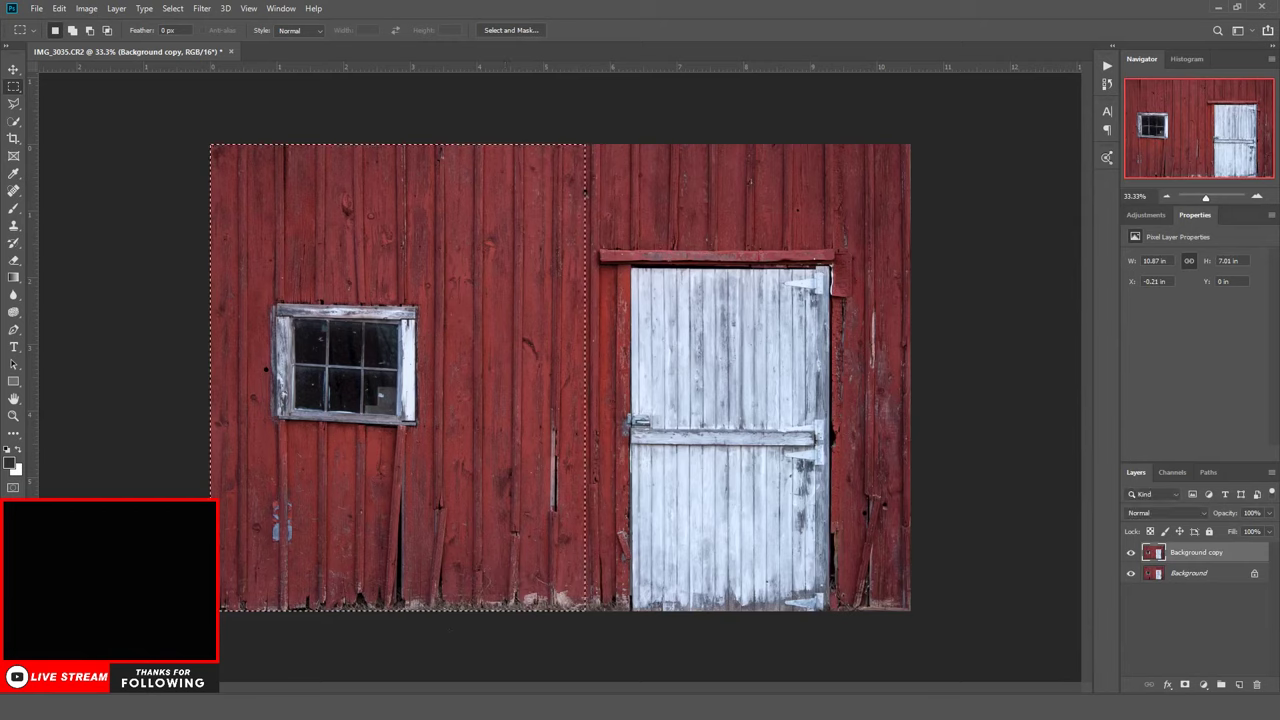
key("ctrl+j")
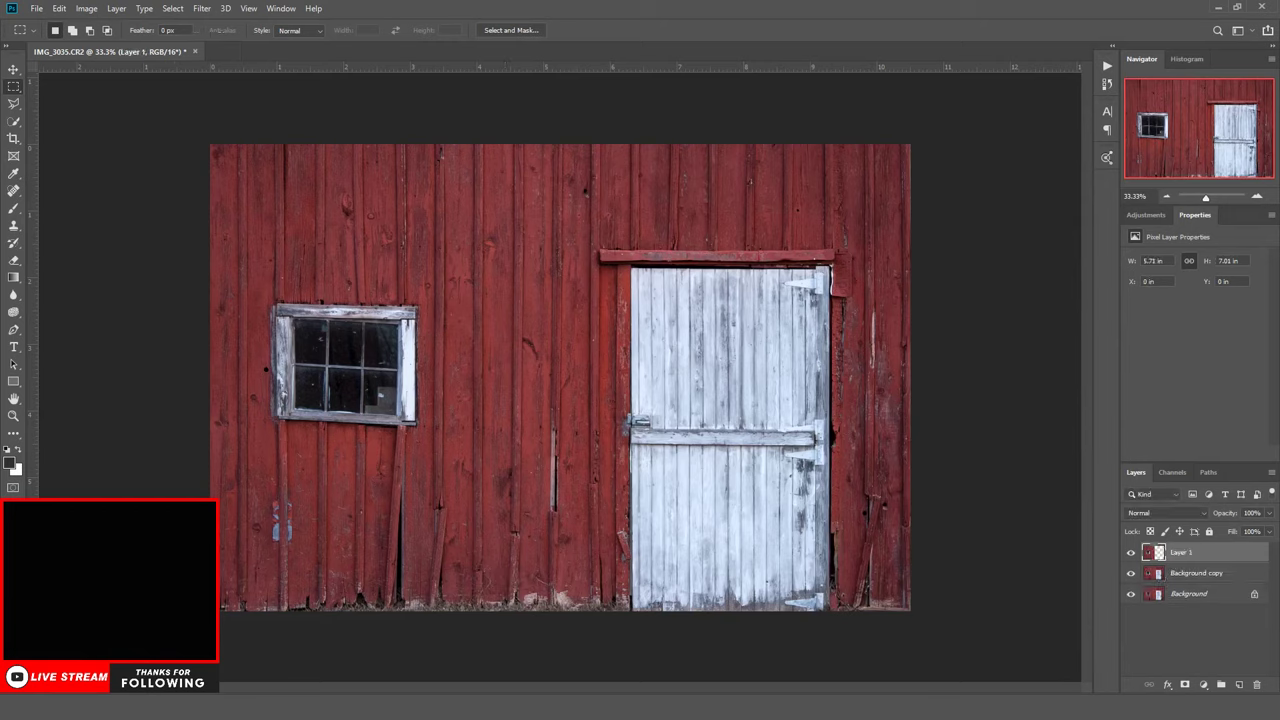
Free-transform Layer 1, pulling its bottom edge down to 7.17 in tall
left_click(59, 8)
left_click(82, 302)
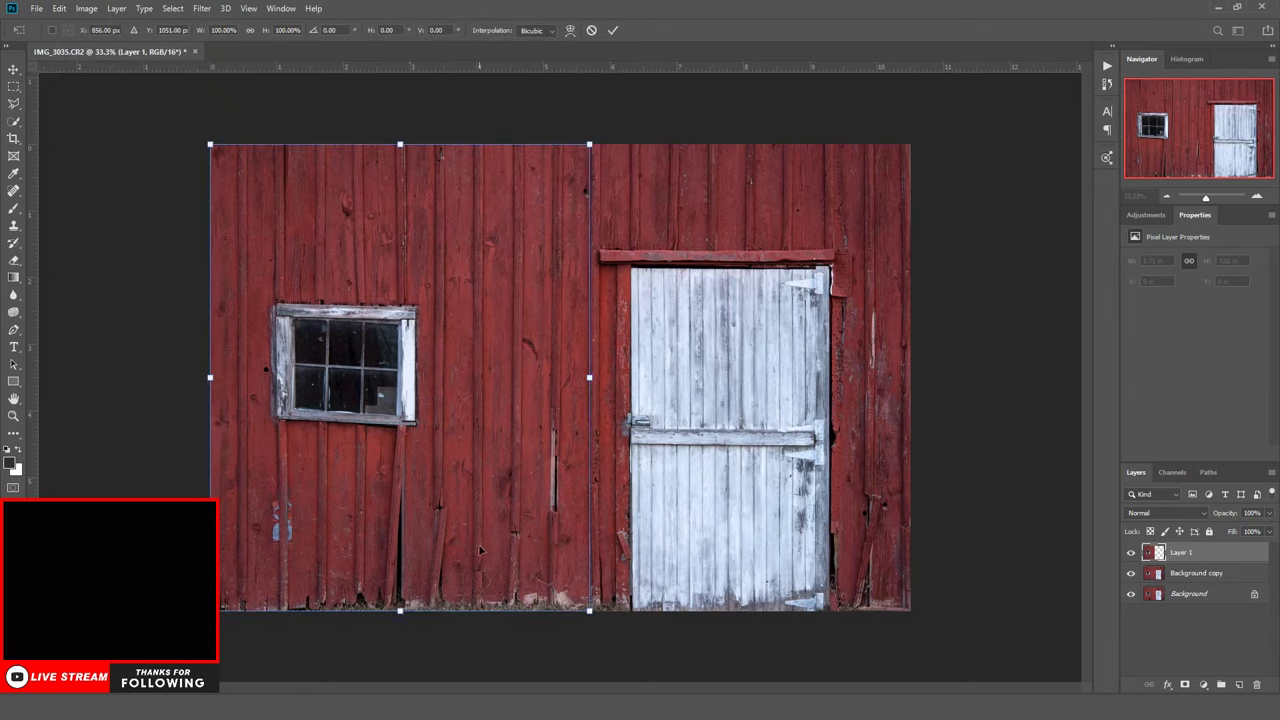
left_click_drag(405, 617, 412, 625)
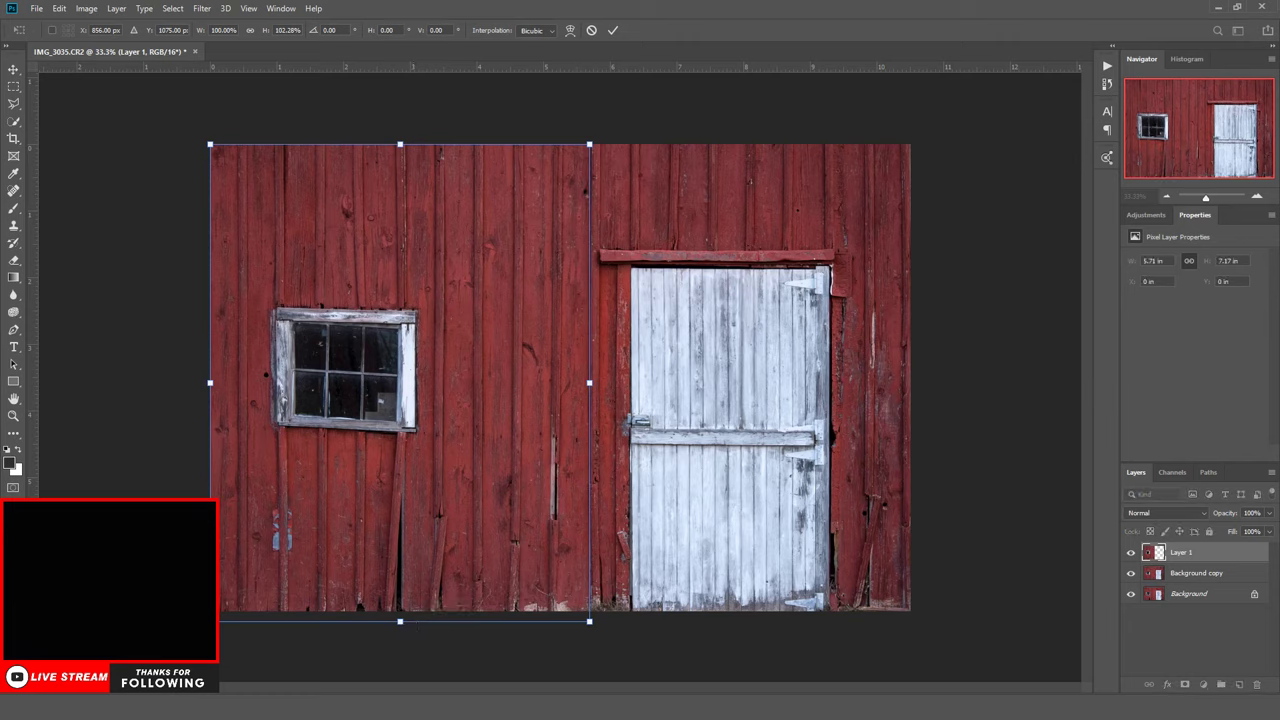
key("Return")
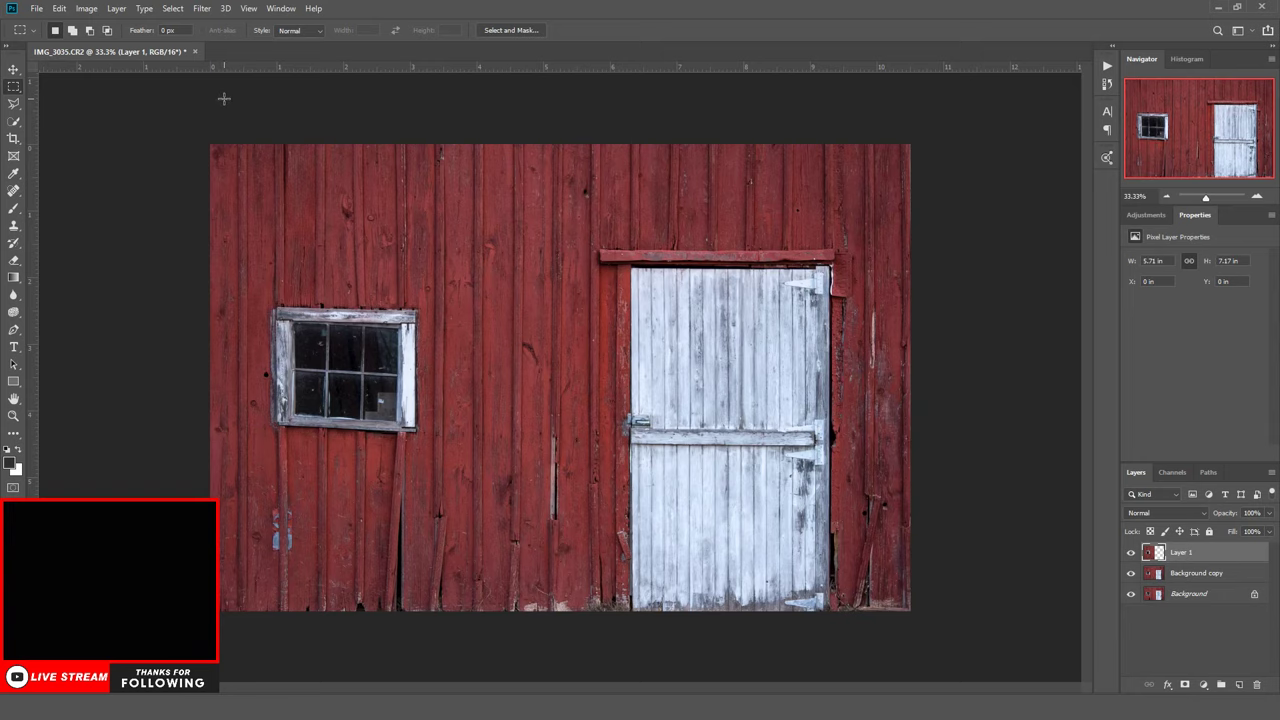
Crop in from the top-right to 10.363 × 6.907 in and flatten into one Background layer
left_click(15, 139)
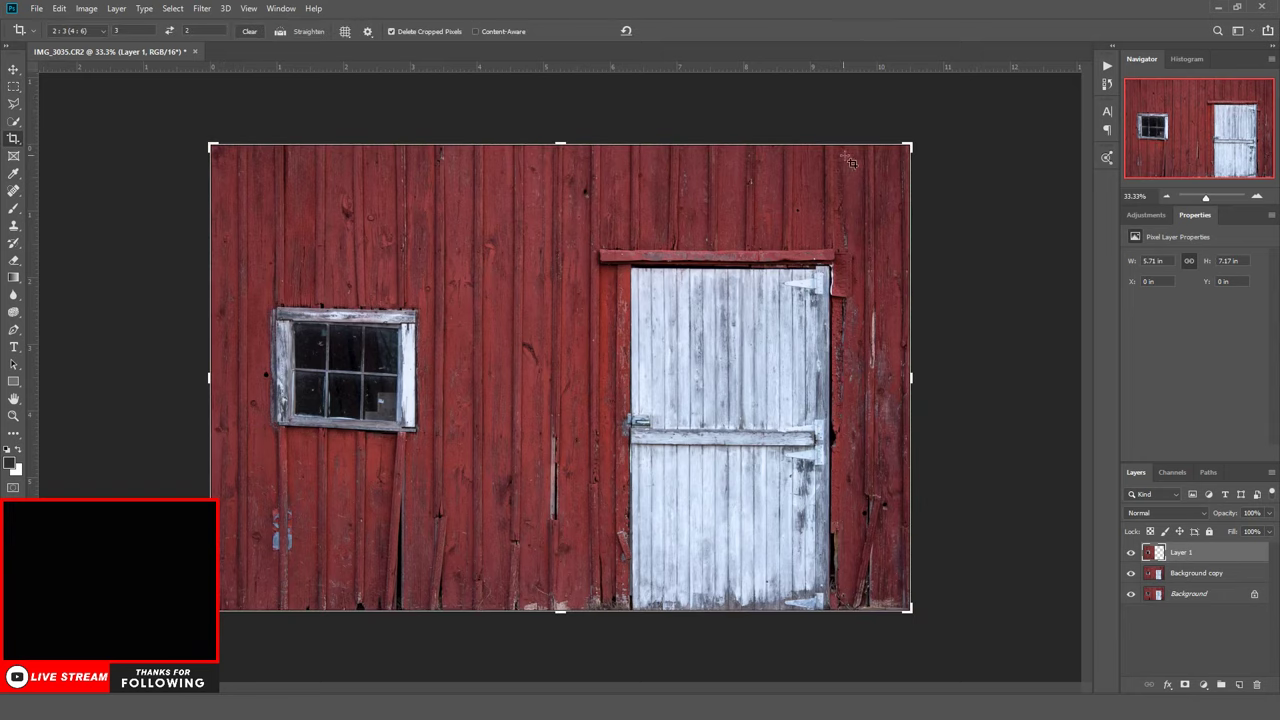
mouse_move(908, 143)
left_mouse_down()
mouse_move(916, 128)
mouse_move(906, 145)
left_mouse_up()
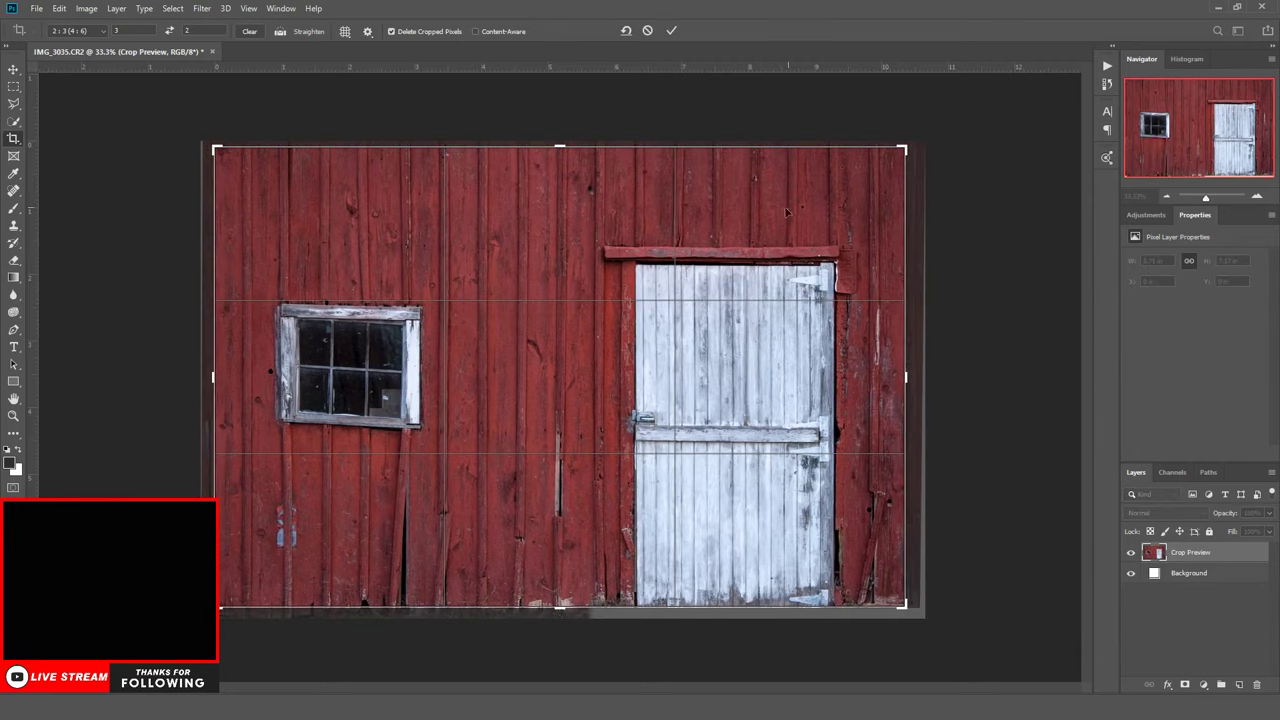
key("Return")
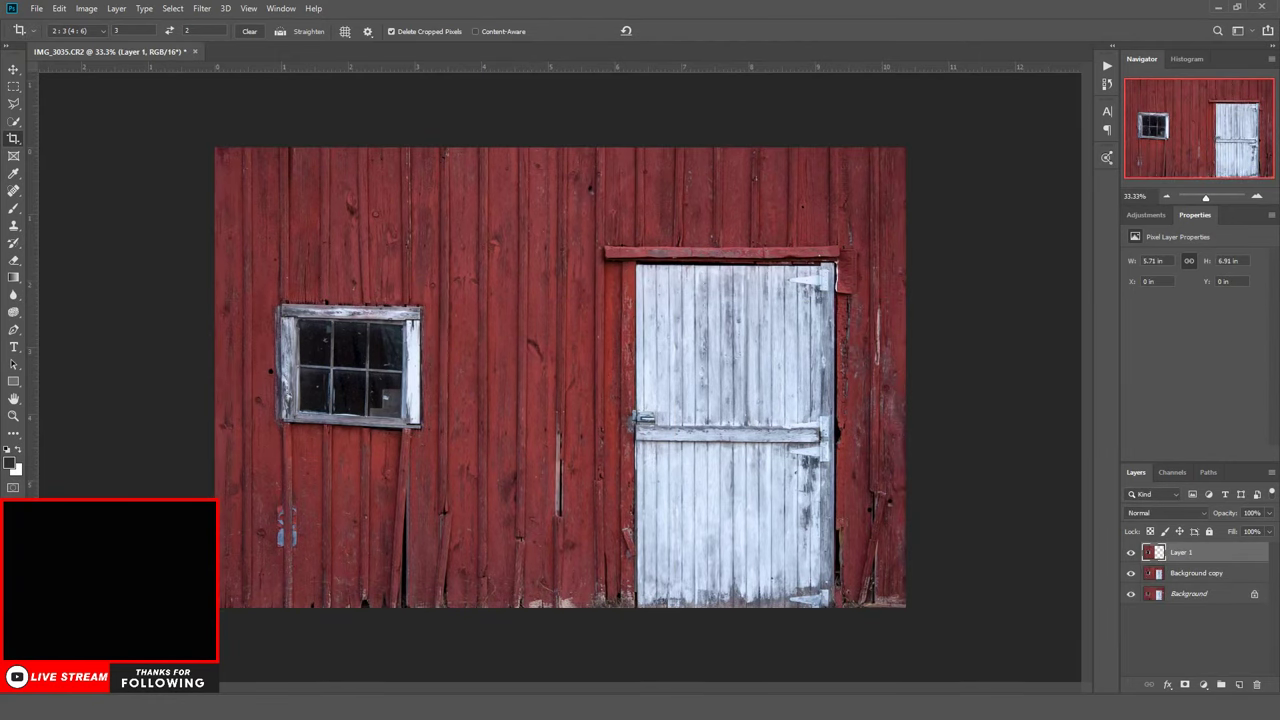
right_click(1185, 594)
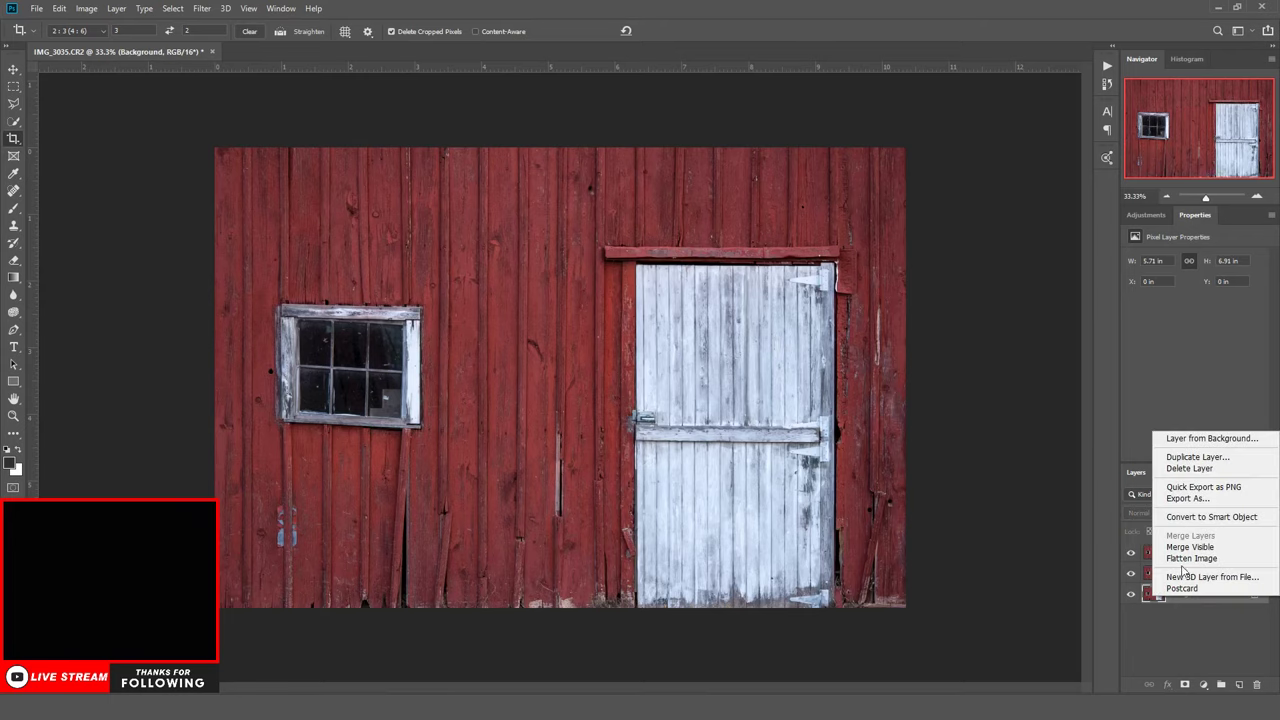
left_click(1186, 558)
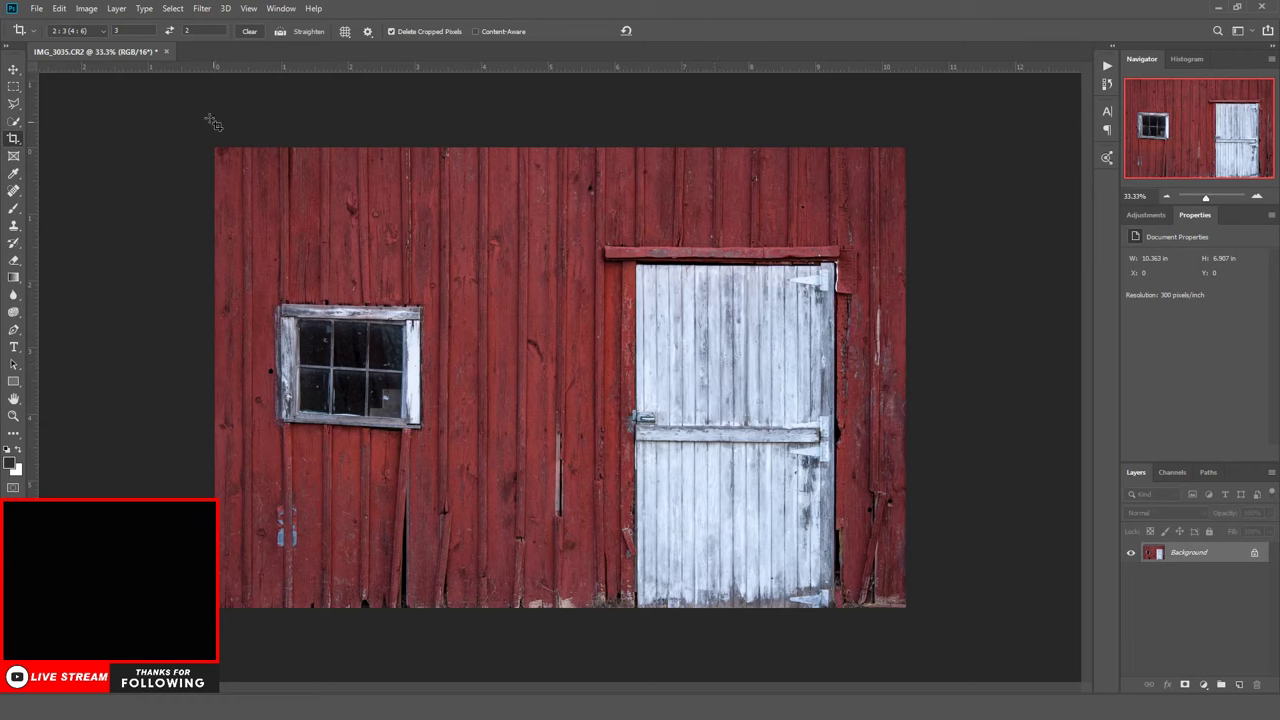
Add a Levels adjustment with white input 254 and flatten it into the Background
left_click(1146, 215)
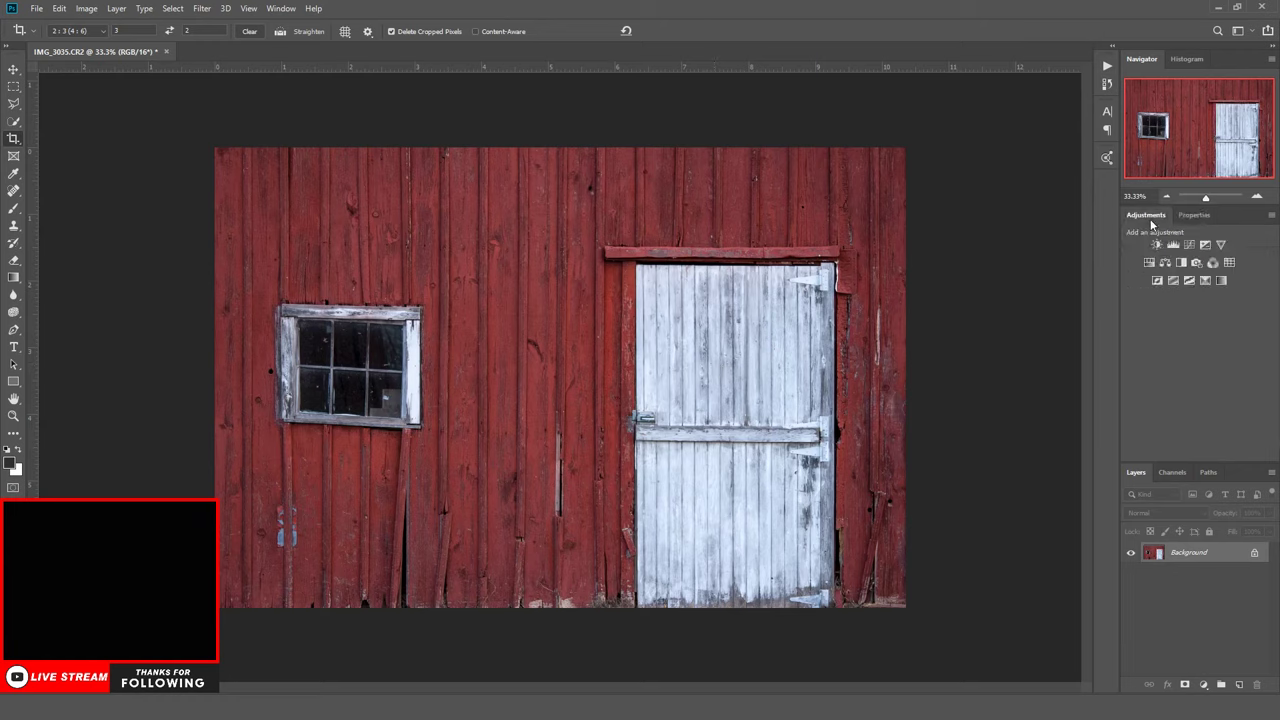
left_click(1169, 245)
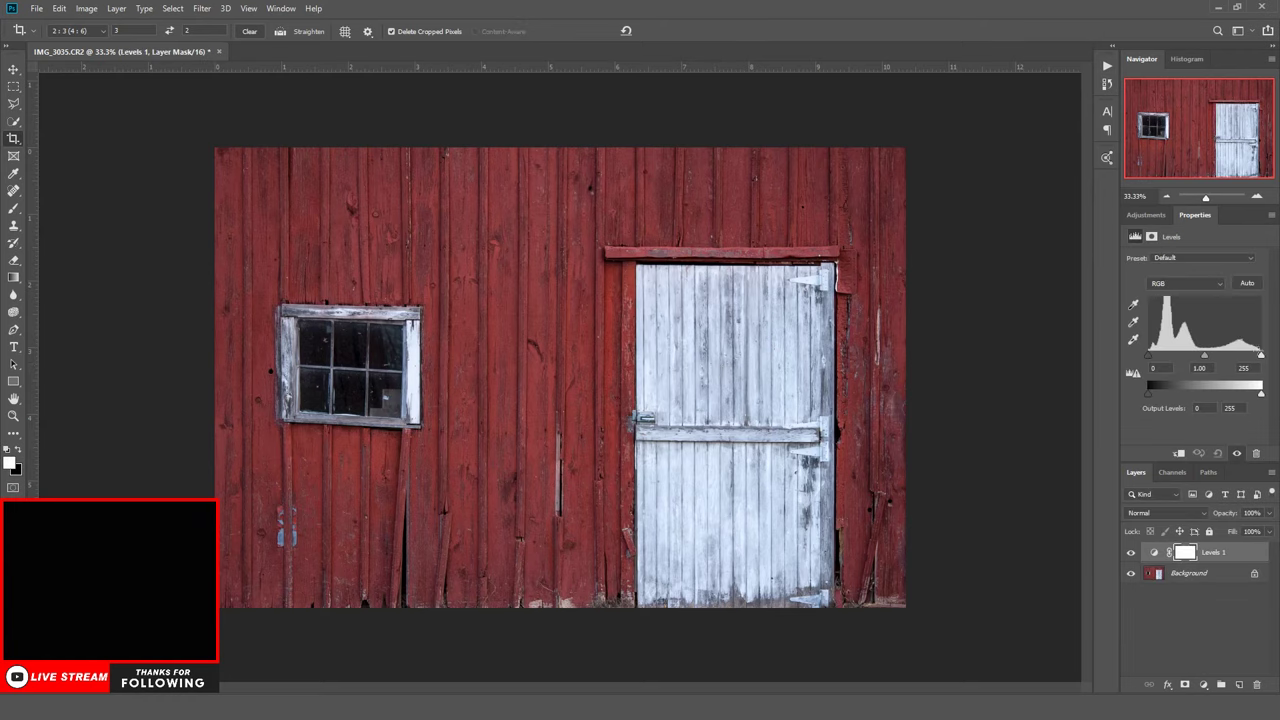
left_click_drag(1261, 356, 1199, 356)
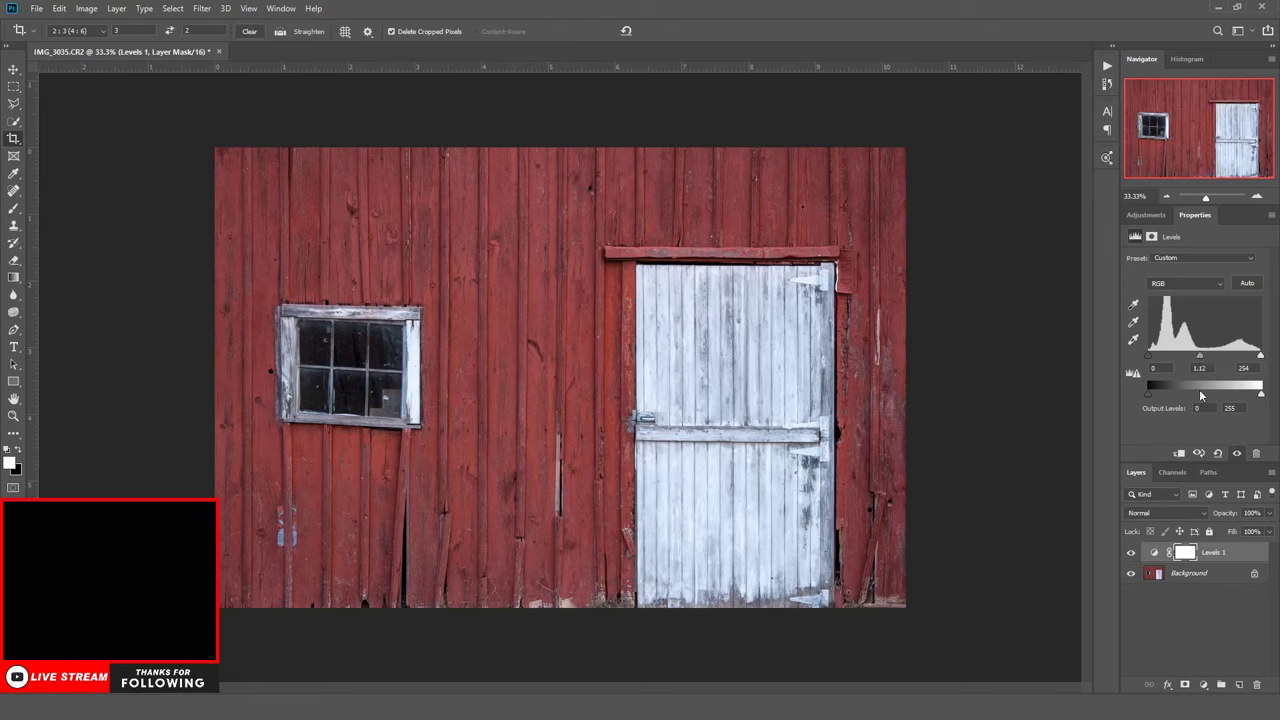
right_click(1180, 573)
left_click(1195, 528)
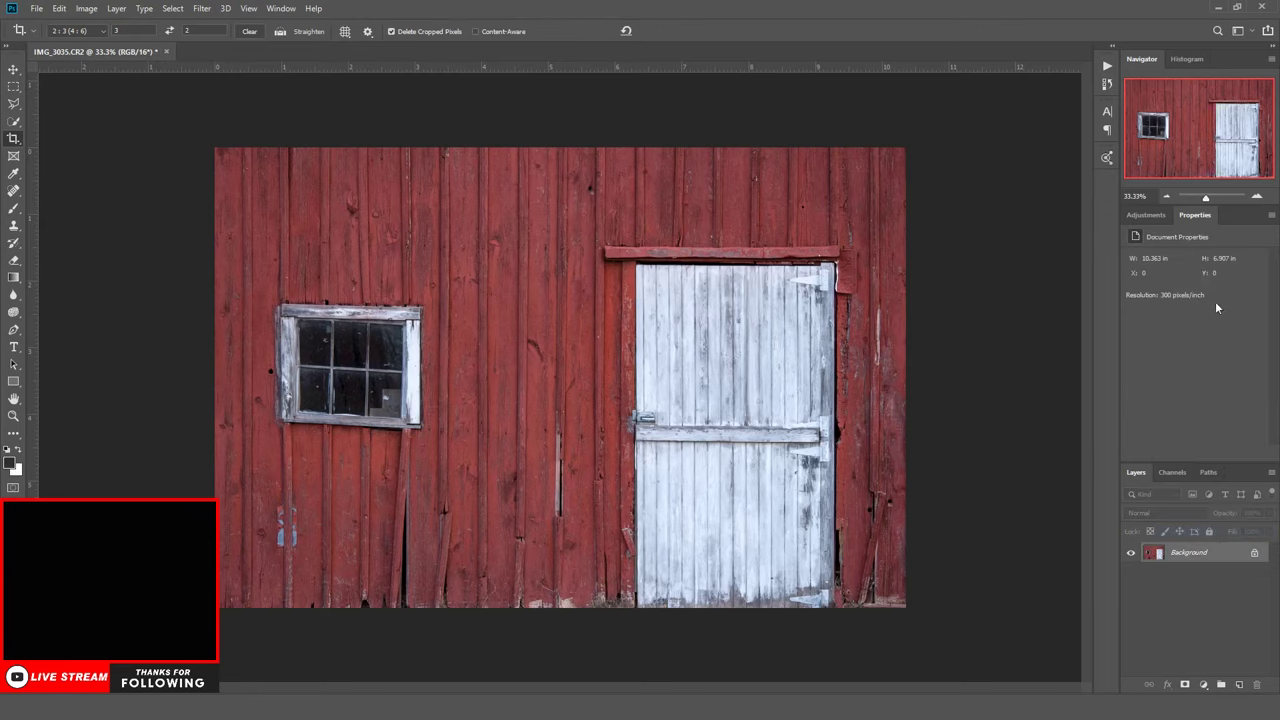
Apply a 3Strip.look Color Lookup at 24% opacity and flatten it into the Background
left_click(1145, 215)
left_click(1229, 274)
left_click(1210, 260)
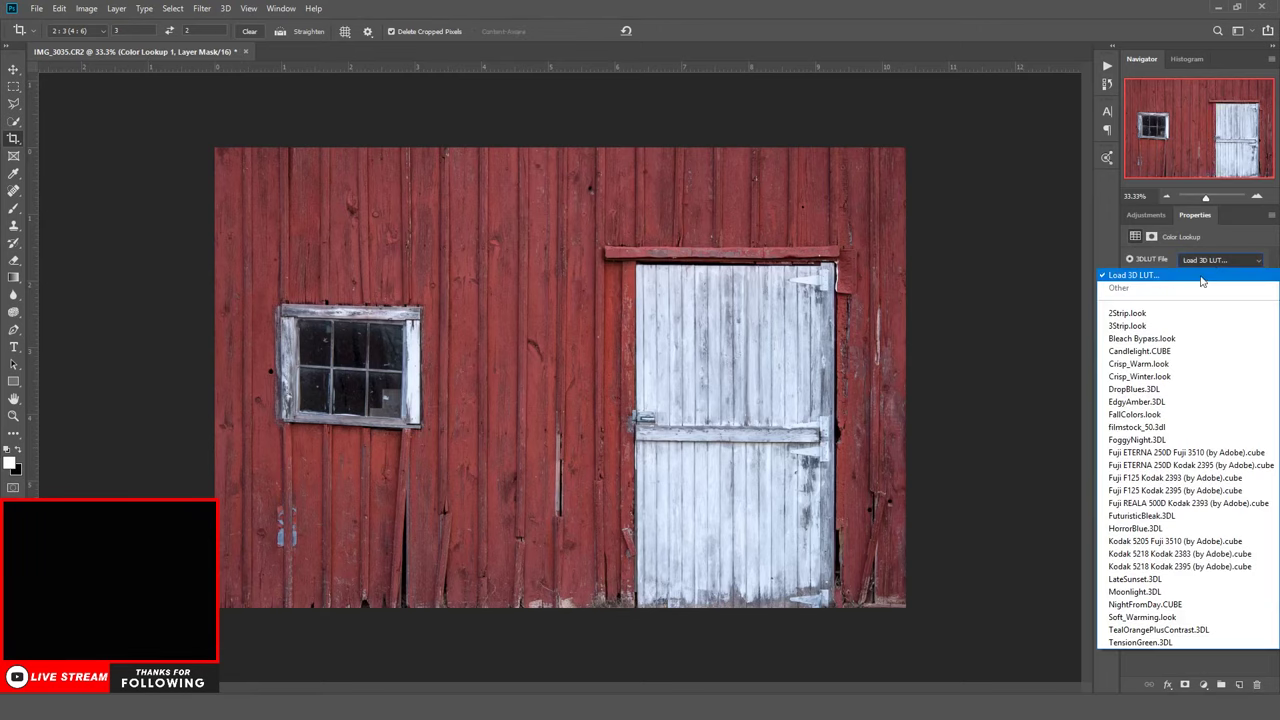
left_click(1180, 325)
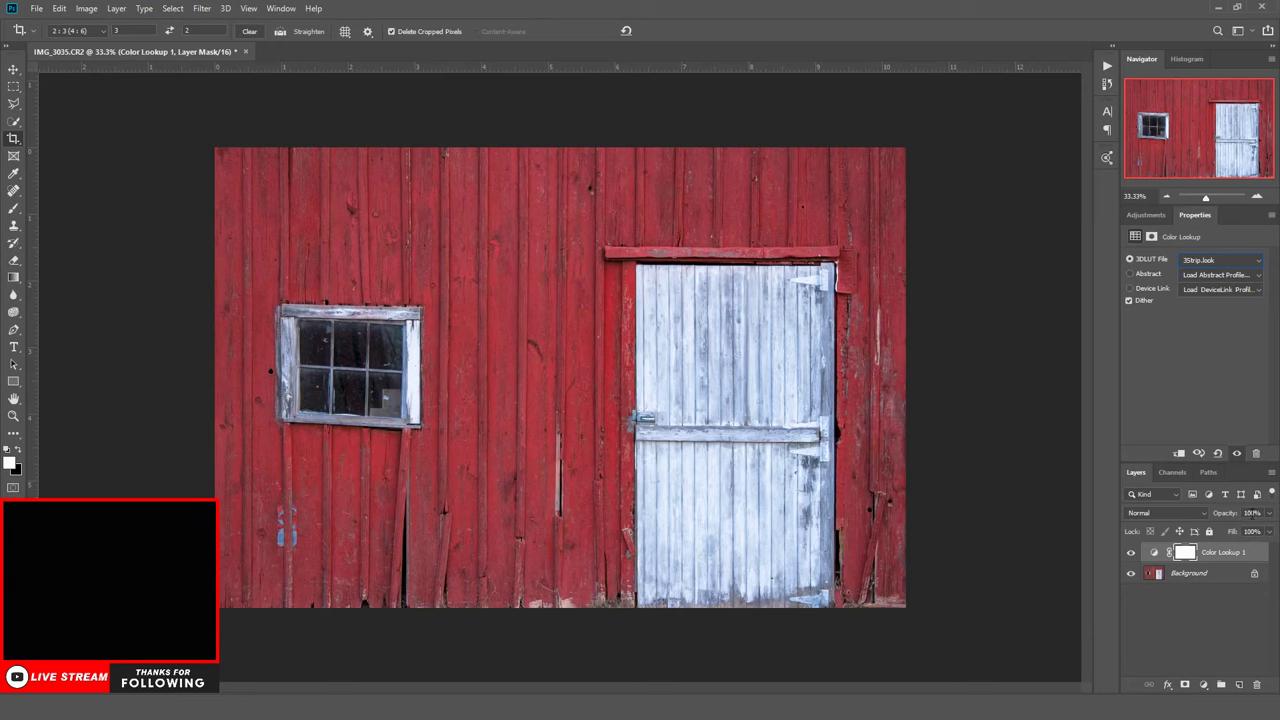
left_click(1226, 513)
type("30")
key("Return")
left_click_drag(1212, 516, 1219, 518)
right_click(1192, 578)
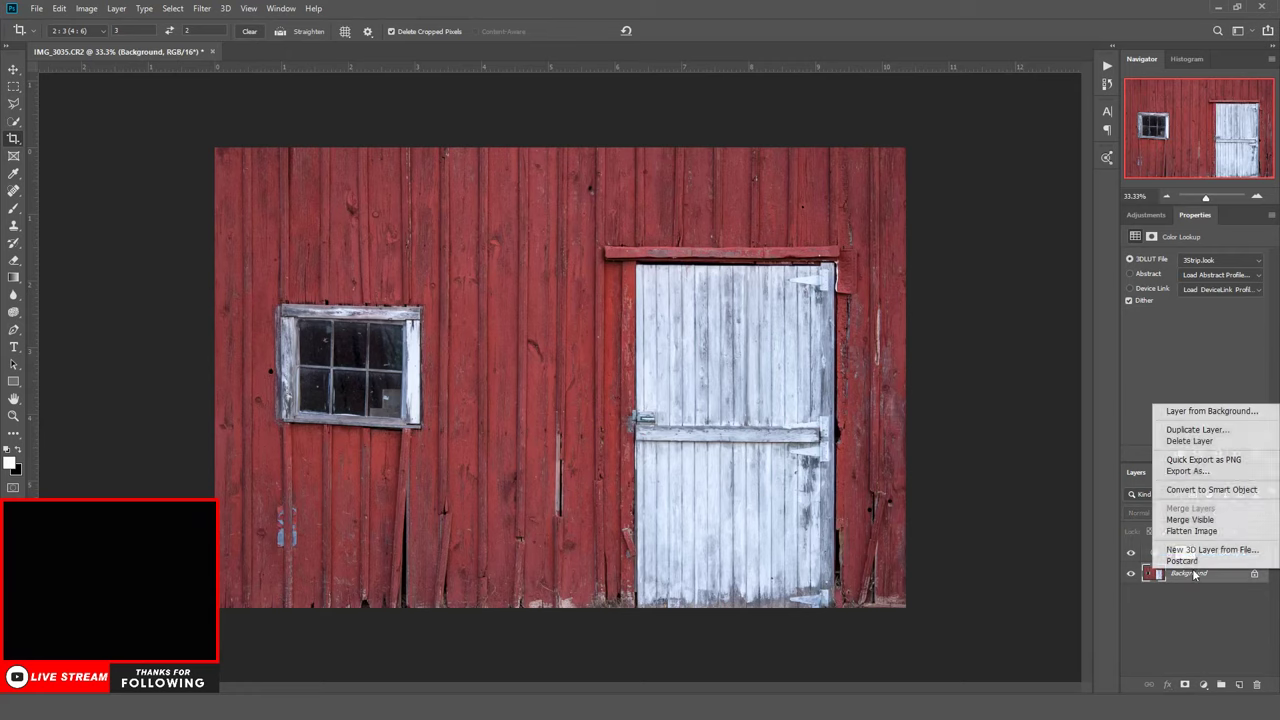
left_click(1185, 540)
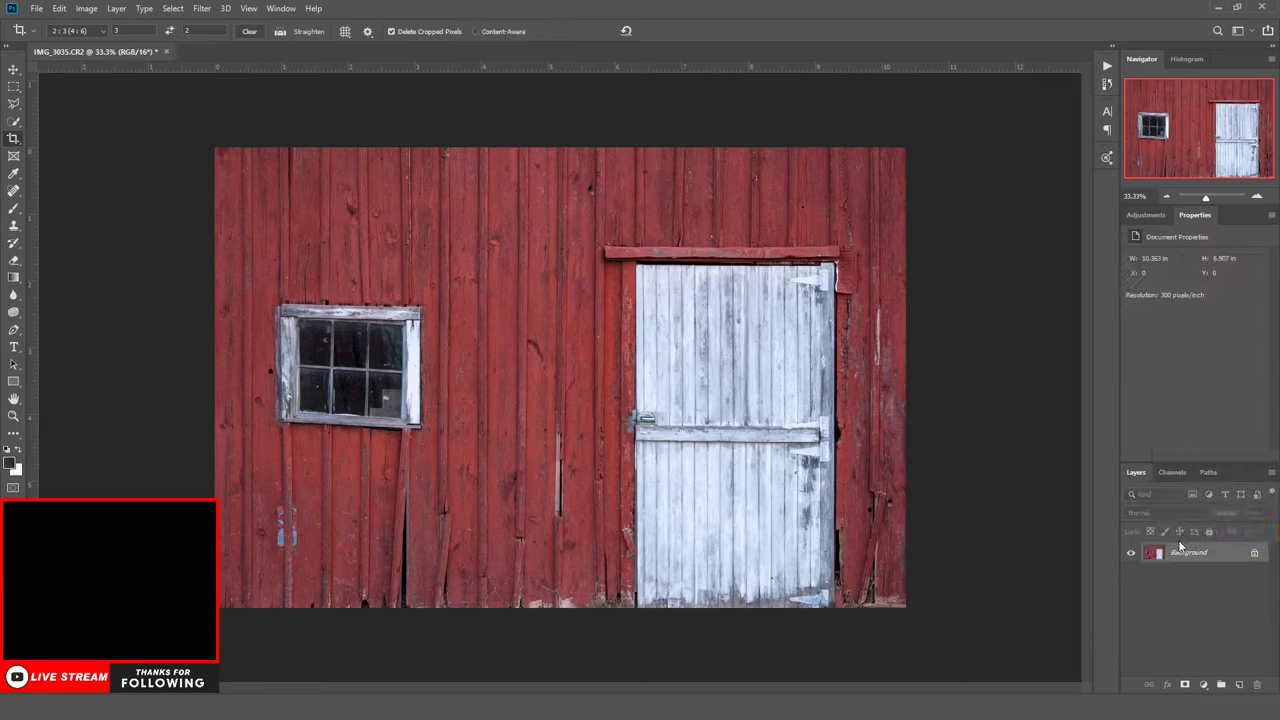
Duplicate the Background layer and trace a Polygonal Lasso selection around the right-edge boards
left_click(1143, 216)
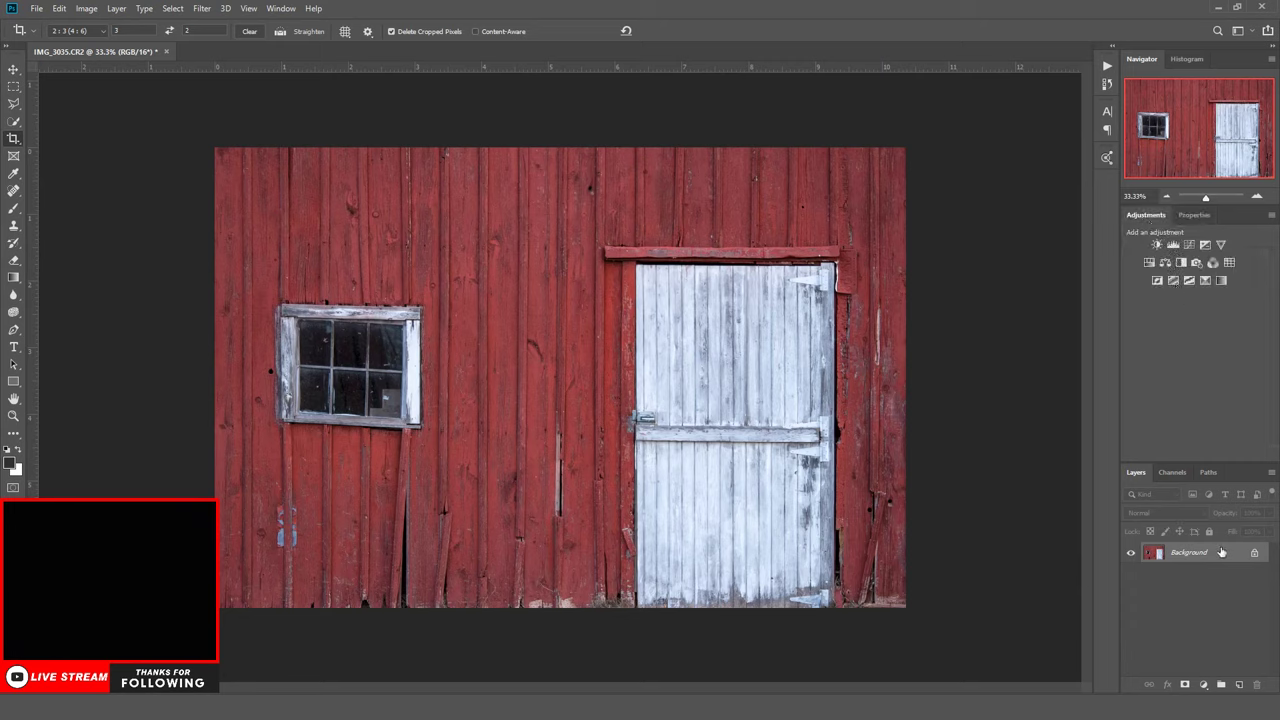
left_click_drag(1221, 553, 1239, 684)
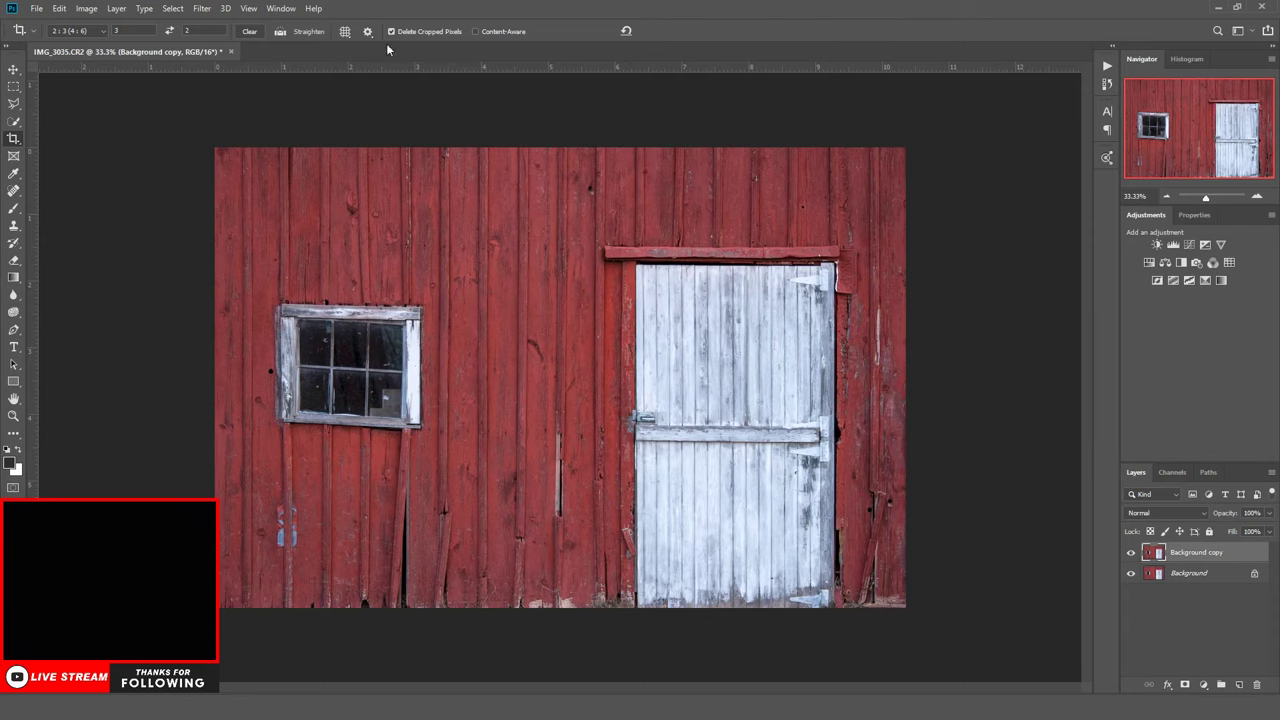
left_click(15, 104)
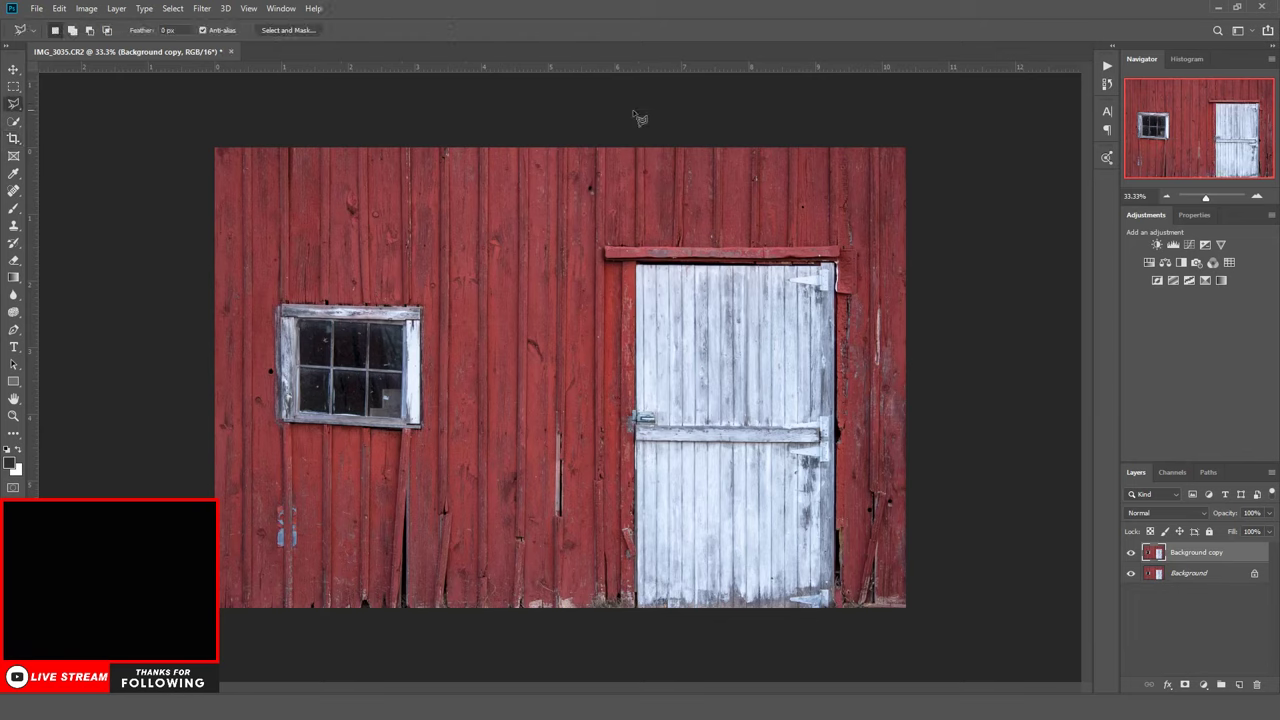
left_click(855, 126)
mouse_move(868, 428)
left_mouse_down()
mouse_move(859, 607)
mouse_move(846, 575)
mouse_move(845, 624)
mouse_move(923, 630)
mouse_move(959, 256)
mouse_move(937, 119)
mouse_move(857, 127)
left_mouse_up()
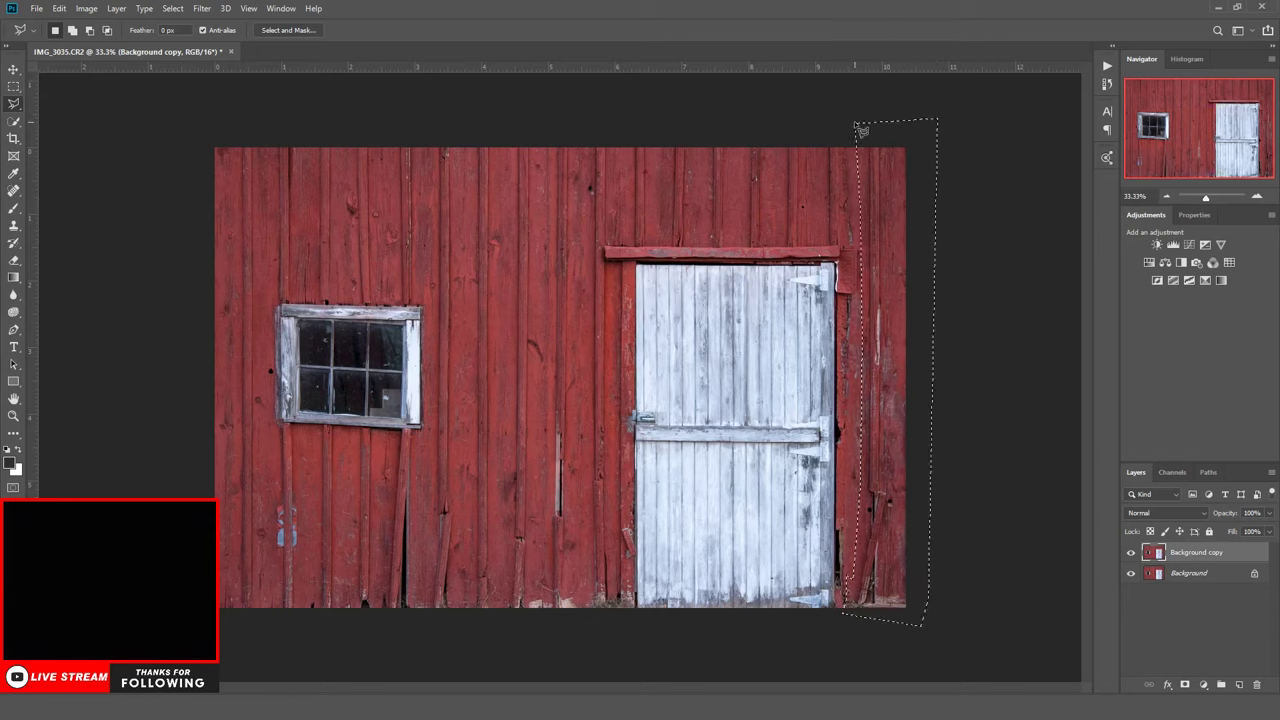
Feather the right-edge board selection by about 6.7 px in Select and Mask
left_click(292, 31)
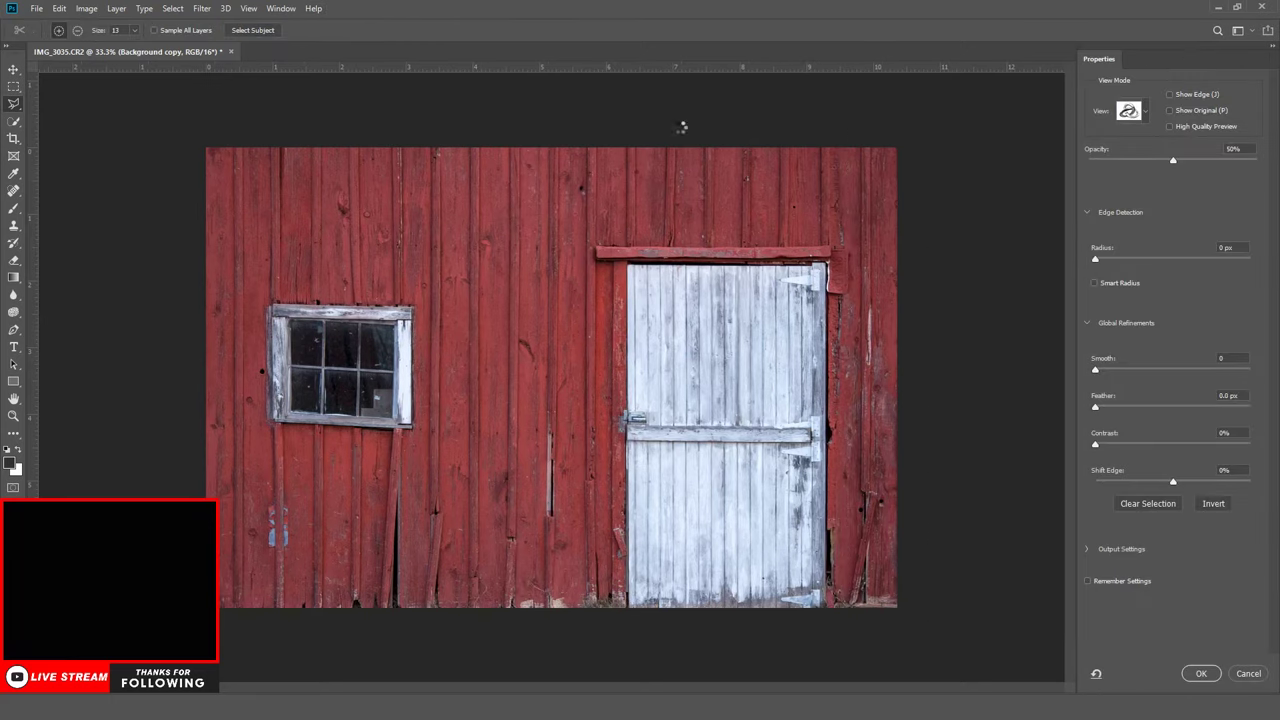
left_click_drag(1095, 407, 1123, 408)
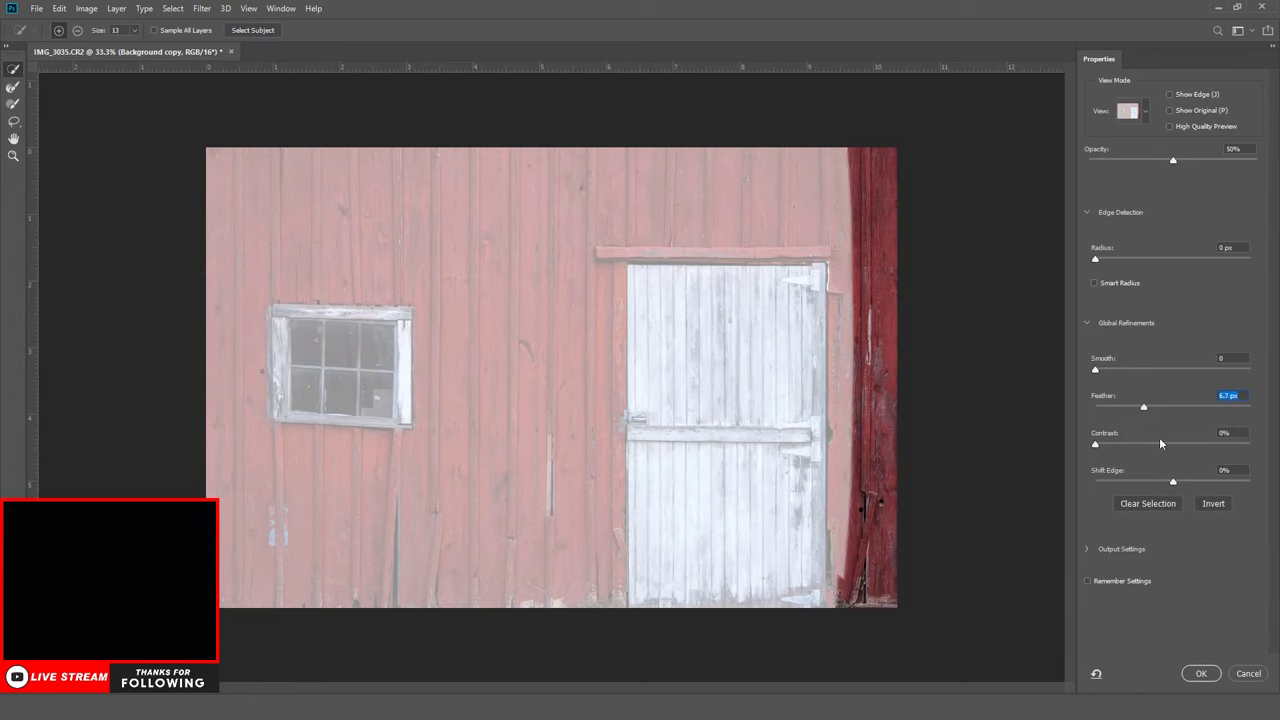
left_click(1203, 673)
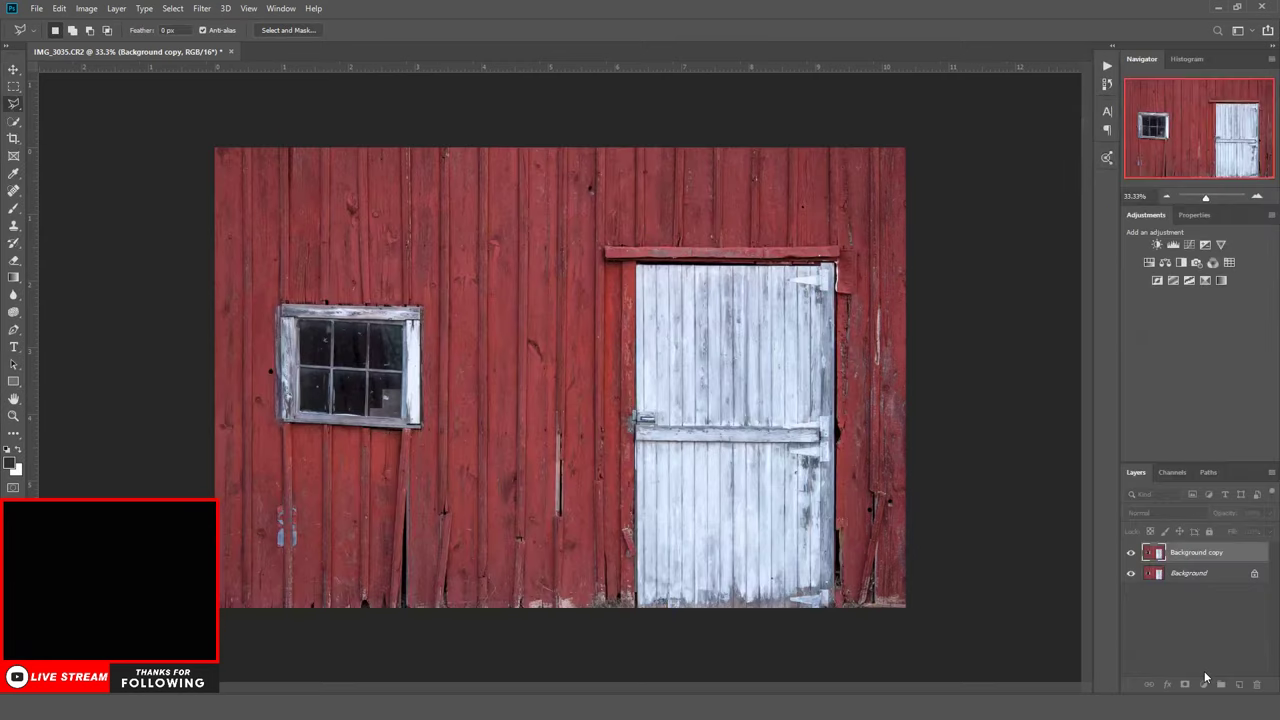
Free Transform the selected strip about 1% taller, then deselect
left_click(59, 9)
left_click(120, 303)
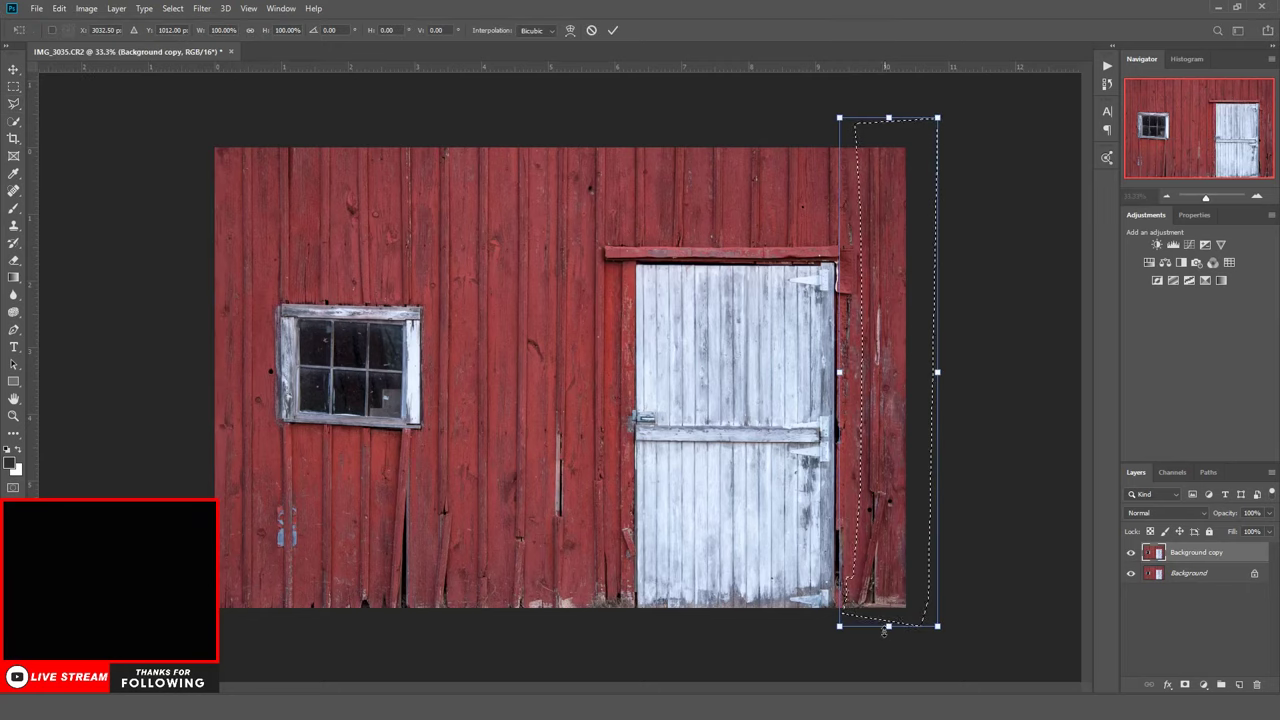
left_click_drag(884, 628, 887, 632)
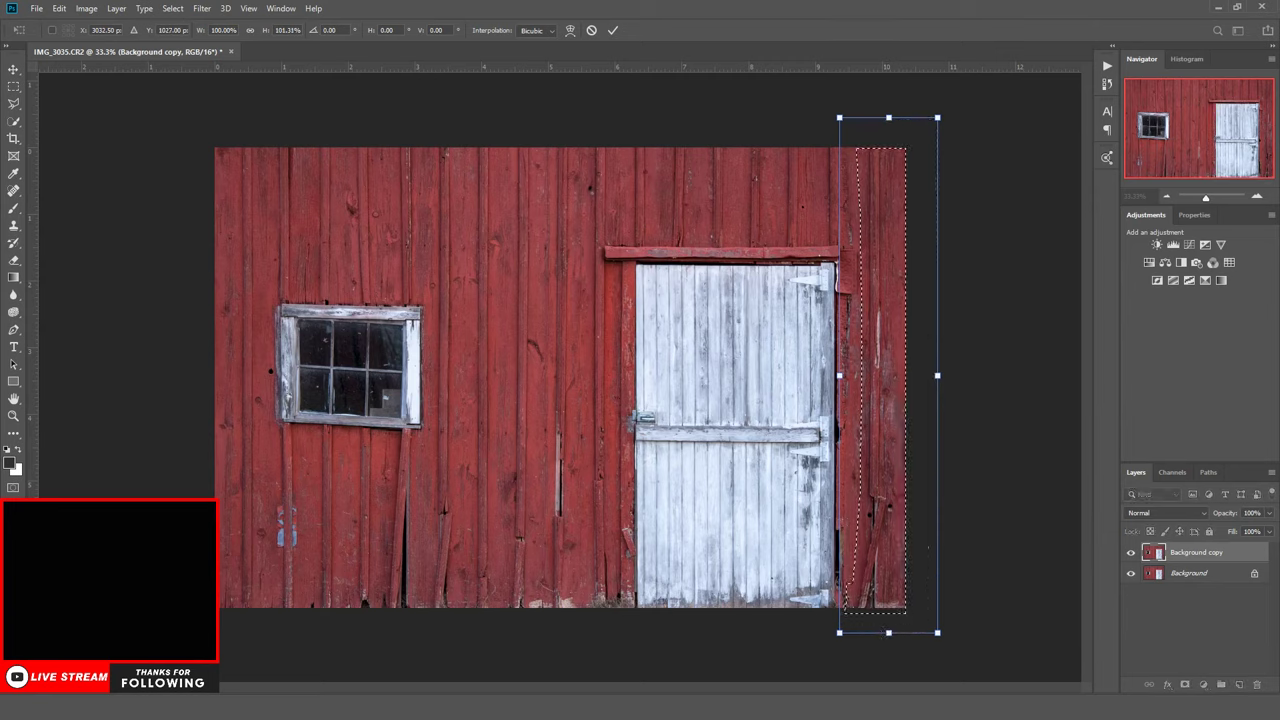
key("Return")
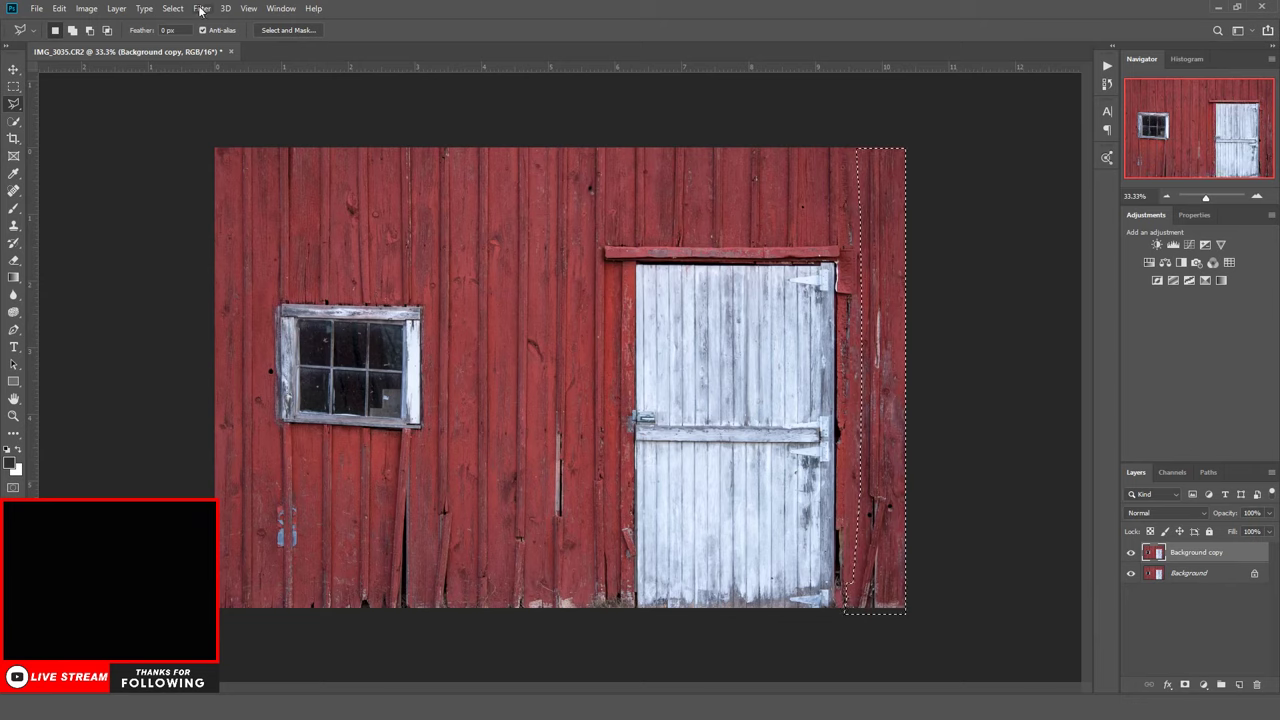
left_click(176, 9)
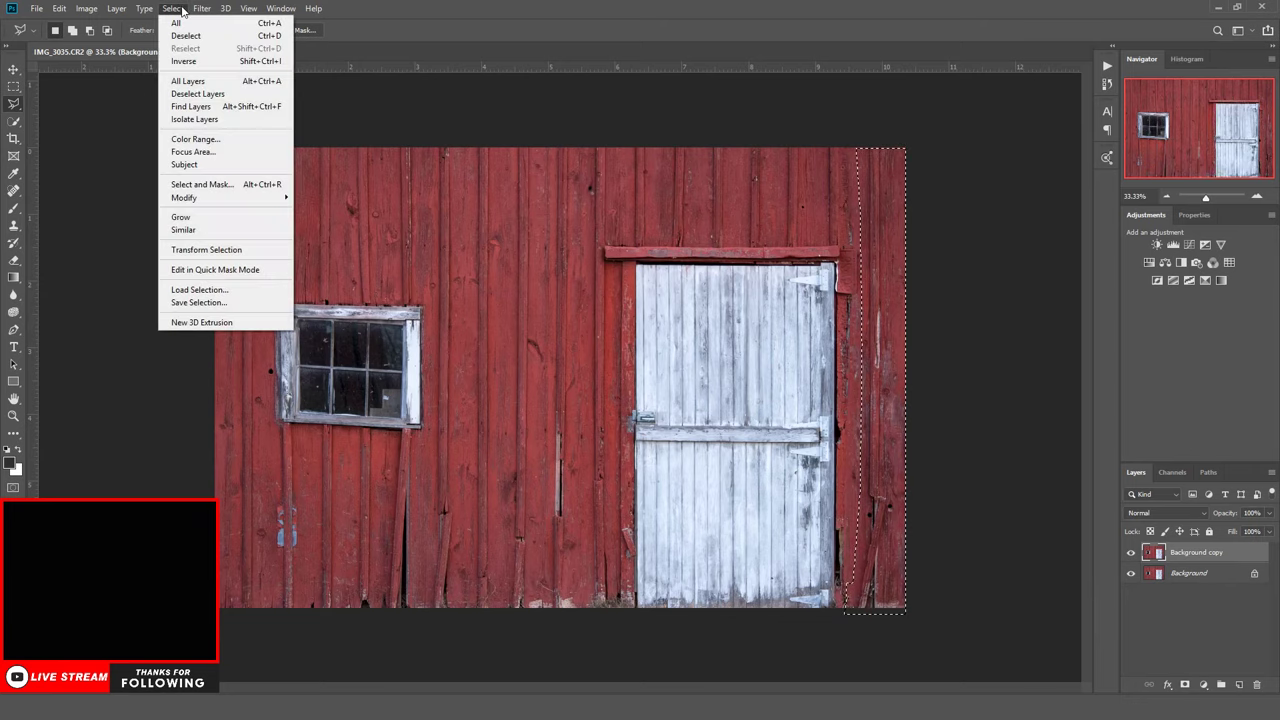
left_click(195, 38)
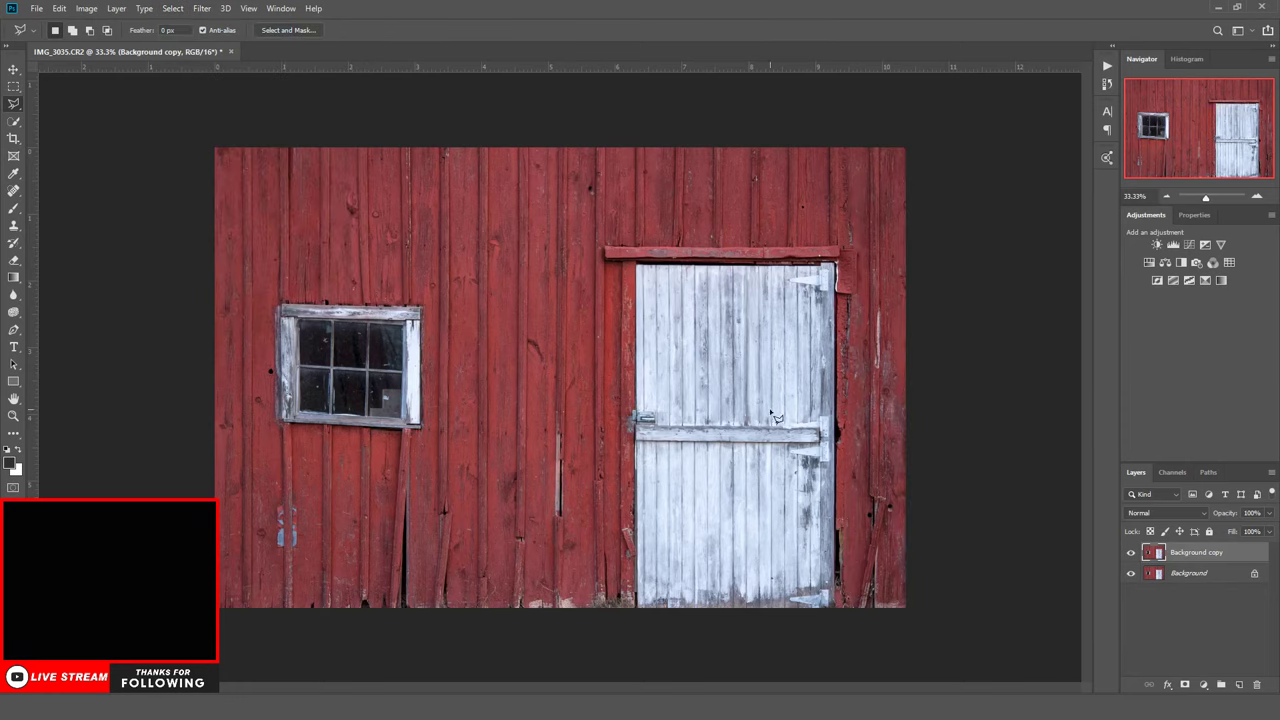
Flatten the image and raise Clarity to +23 in the Camera Raw Filter
right_click(1227, 578)
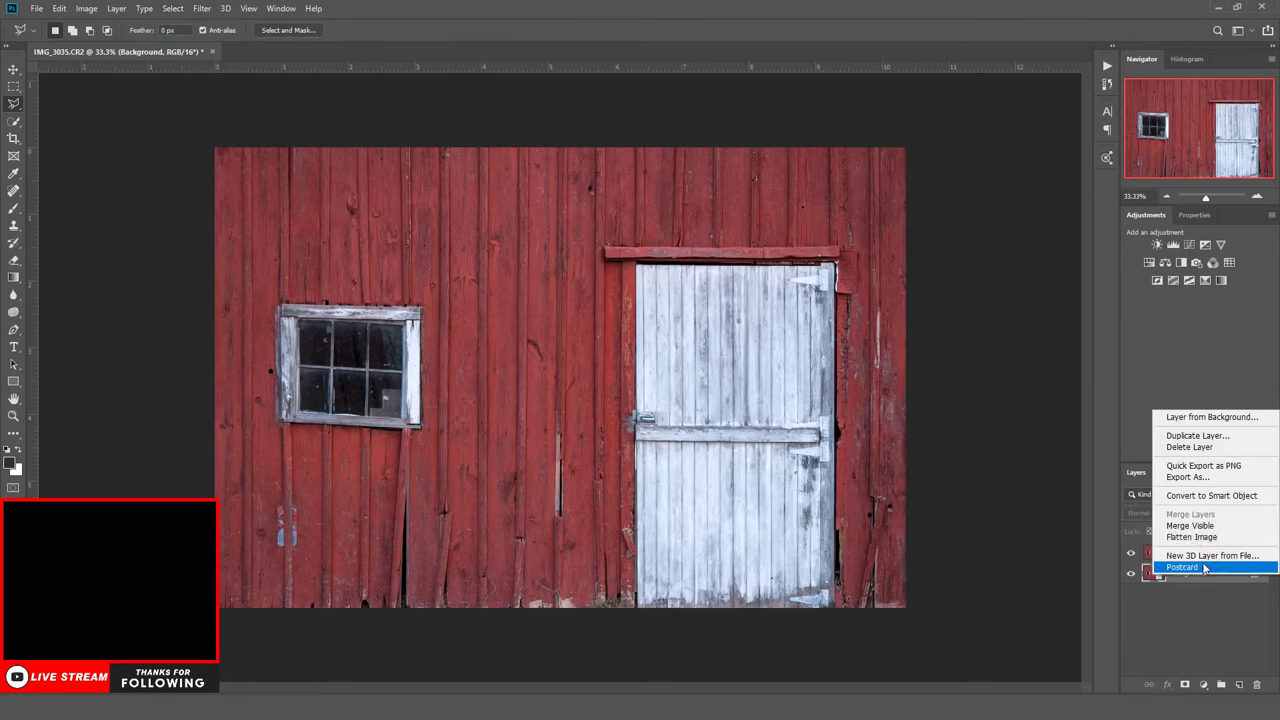
left_click(1151, 566)
left_click(200, 10)
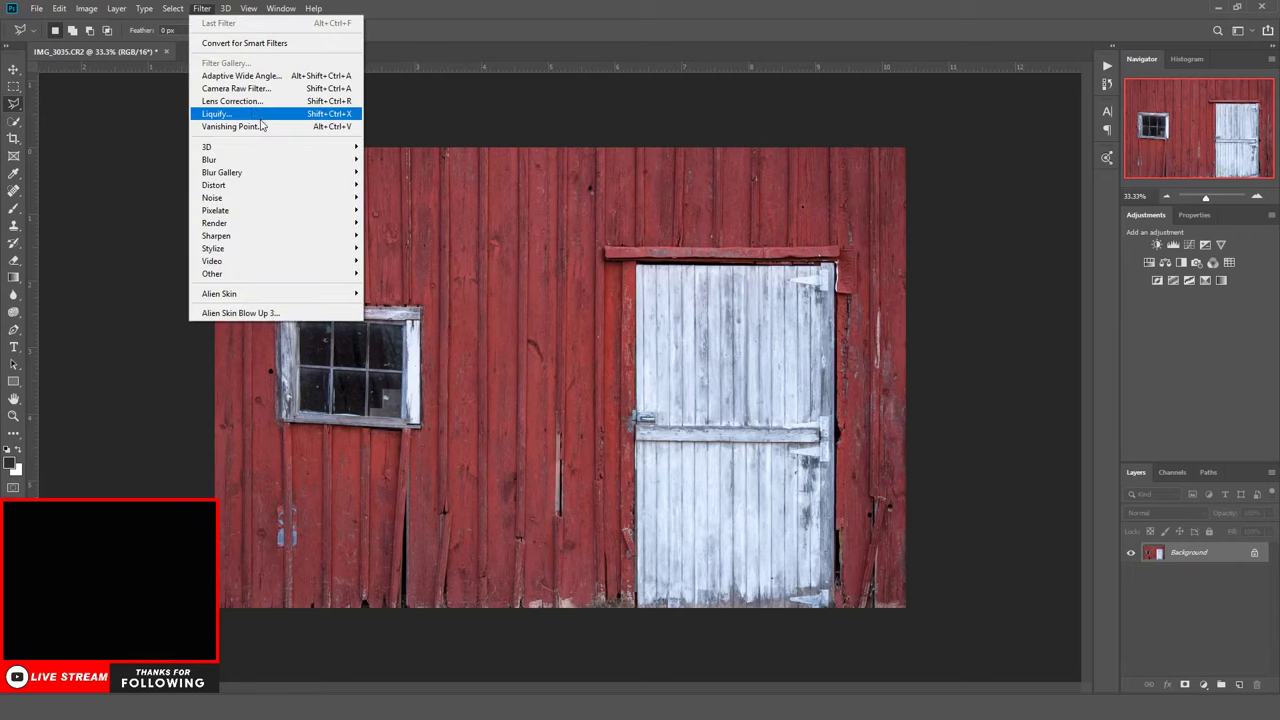
left_click(255, 89)
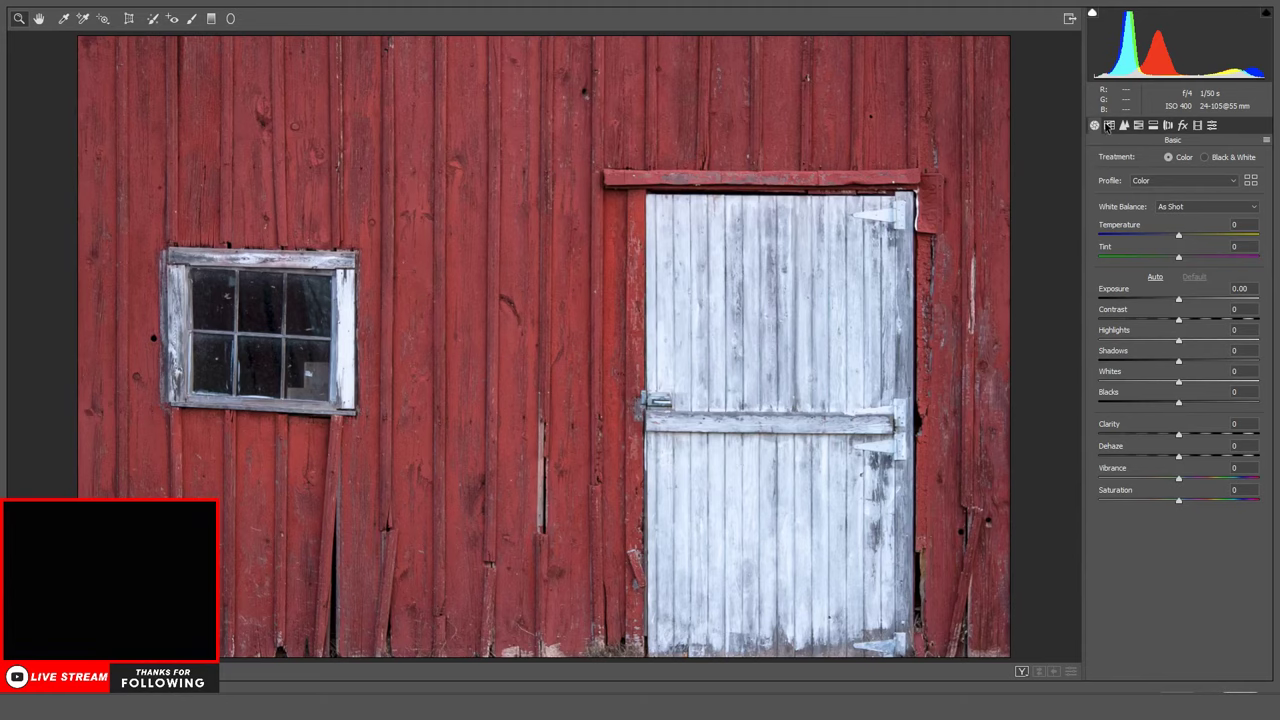
left_click_drag(1181, 438, 1203, 455)
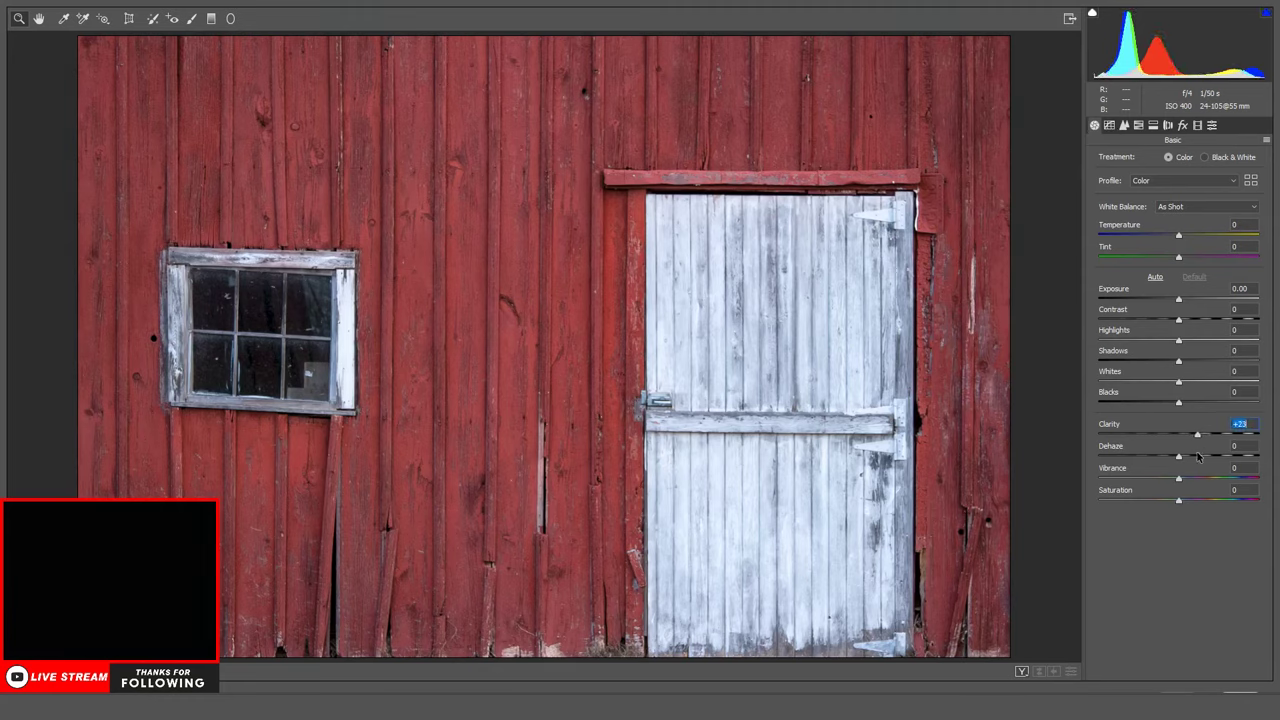
left_click(60, 671)
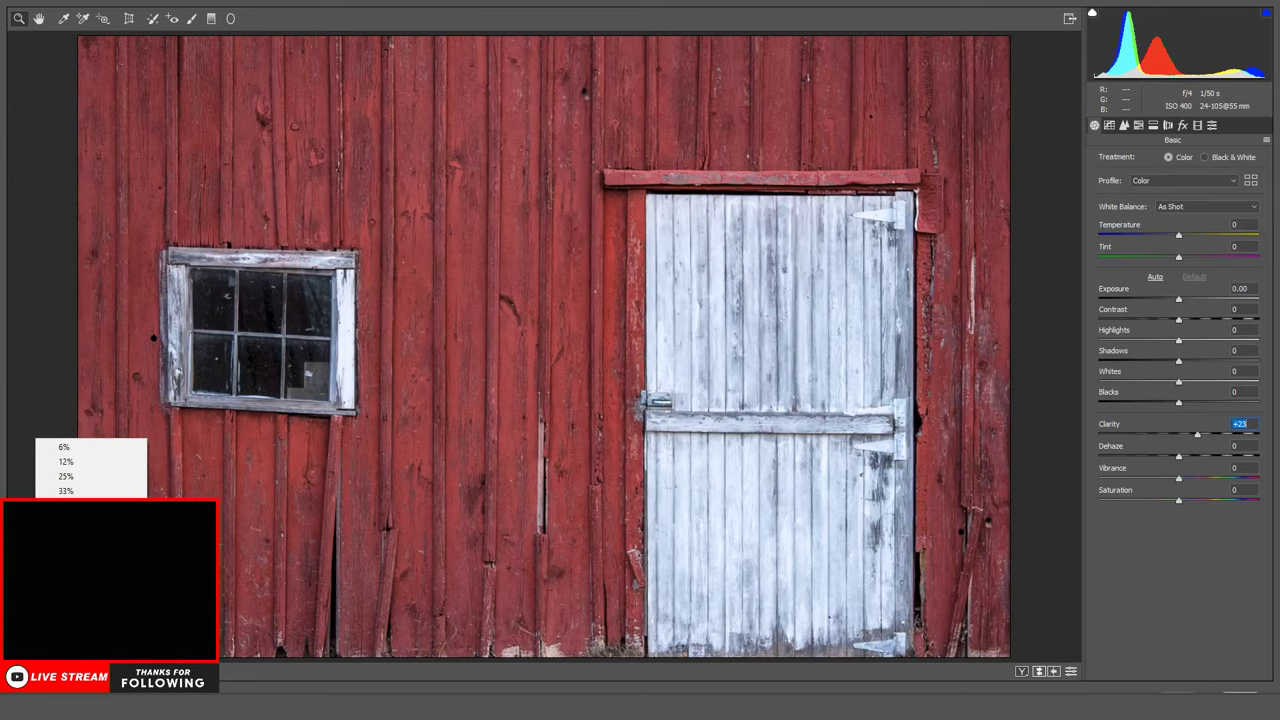
Set Camera Raw Detail to Luminance 35, Luminance Detail 35, Sharpening Amount 19, and apply
left_click(65, 535)
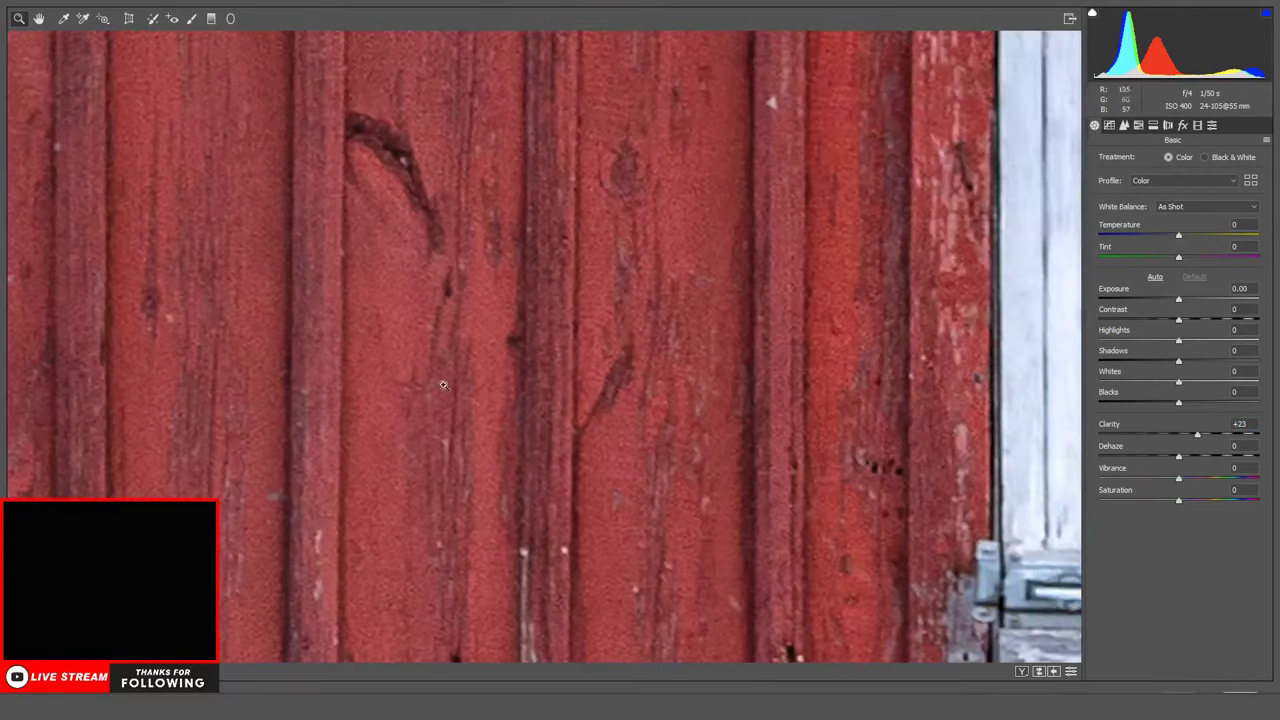
left_click(1124, 125)
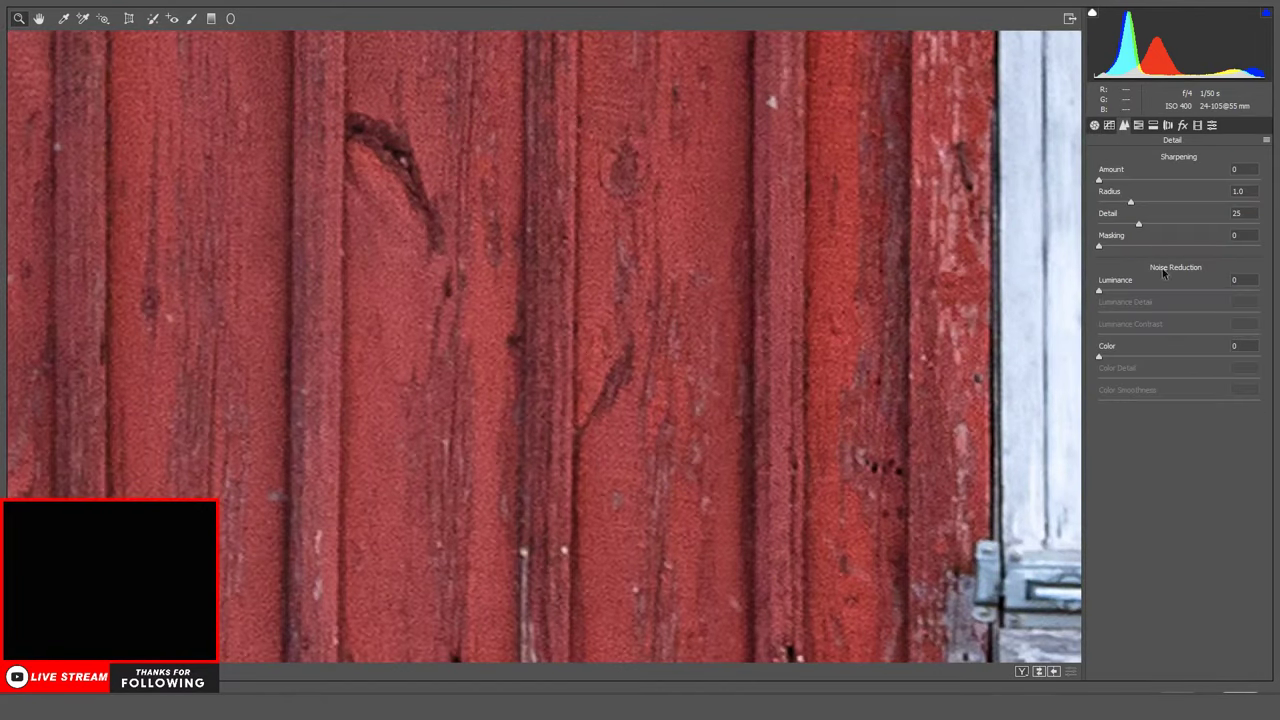
left_click(1125, 291)
left_click_drag(1125, 291, 1166, 297)
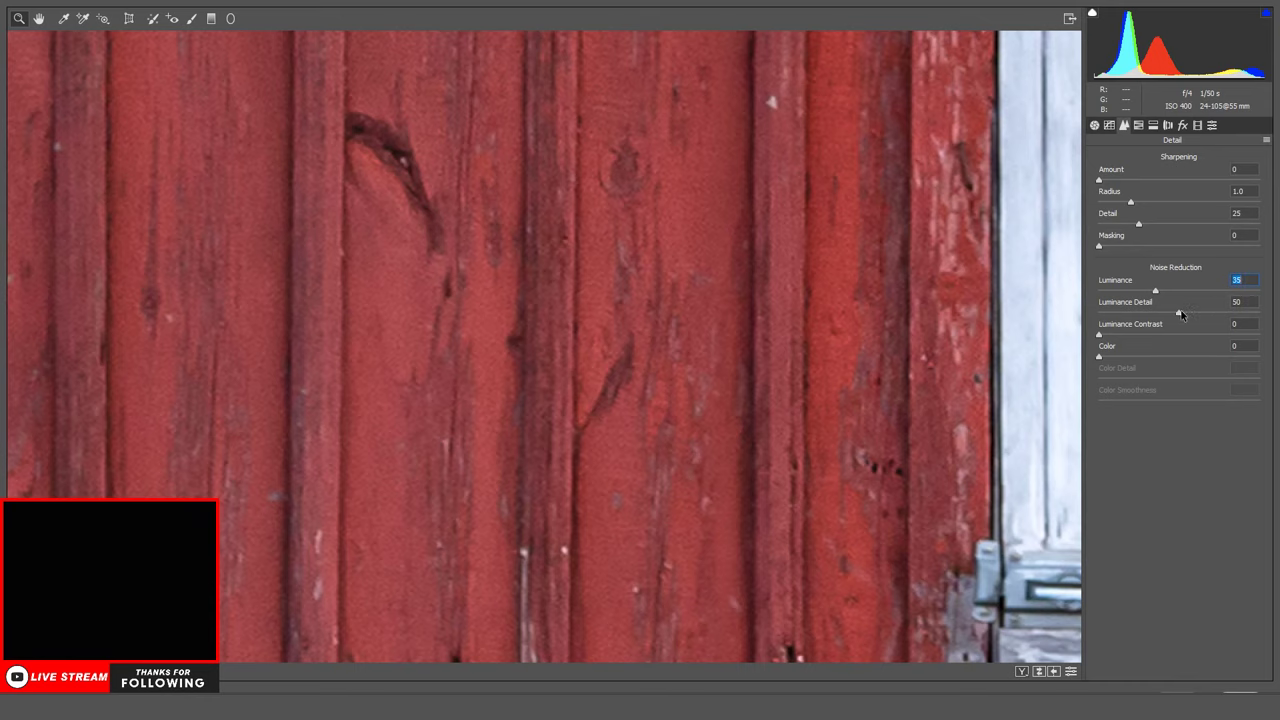
left_click_drag(1181, 314, 1159, 317)
left_click_drag(1159, 317, 1157, 317)
mouse_move(1099, 180)
left_mouse_down()
mouse_move(1121, 190)
mouse_move(1109, 186)
left_mouse_up()
key("Return")
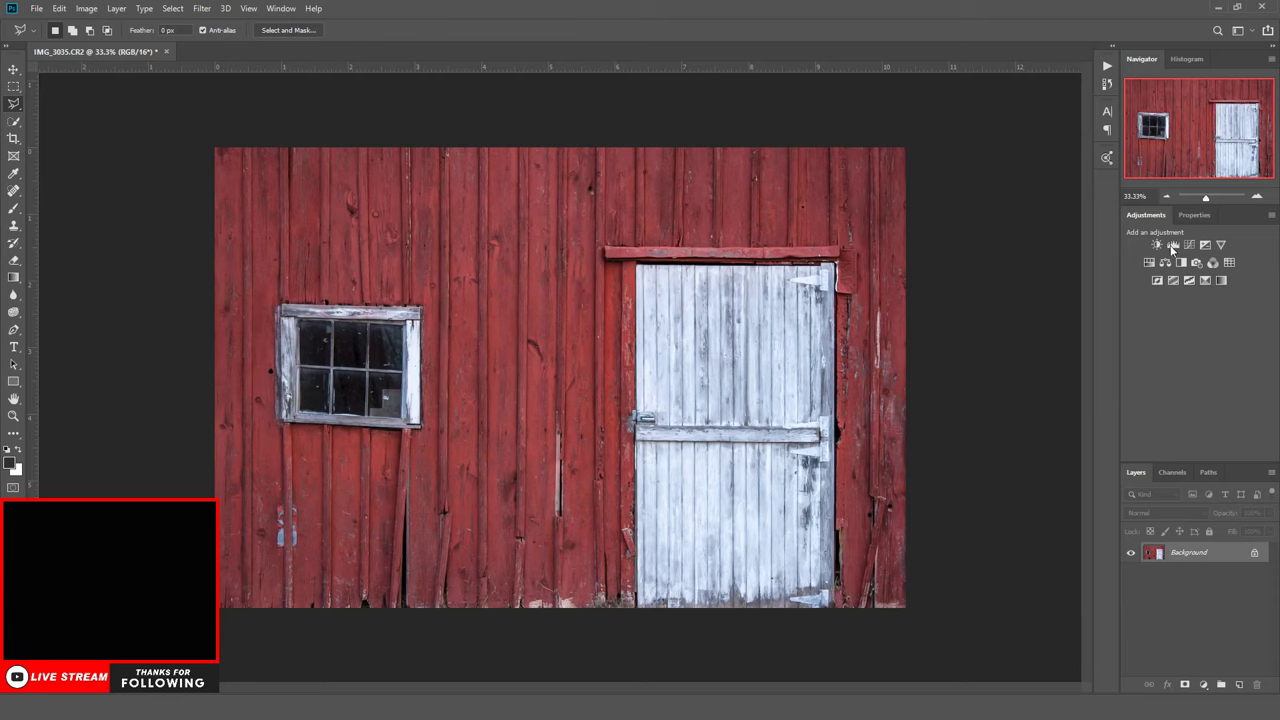
Make a Color Range selection of Highlights, then invert it to cover the rest of the barn
left_click(175, 12)
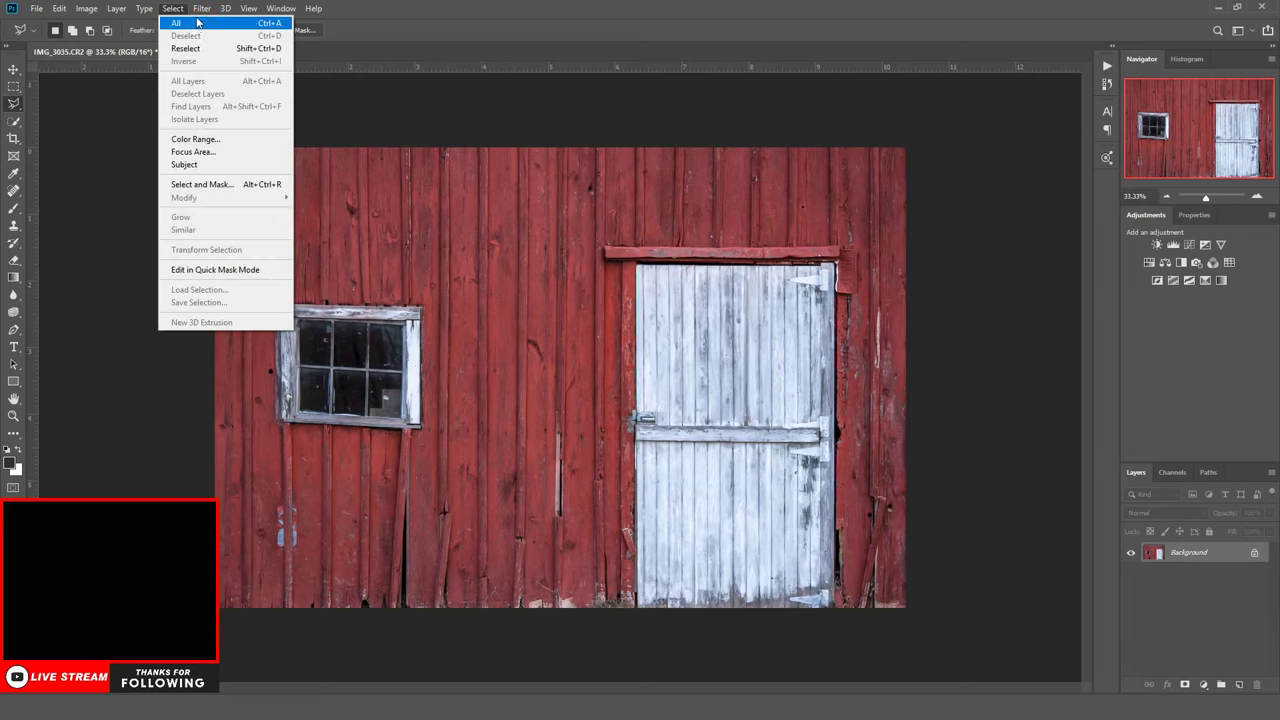
mouse_move(193, 17)
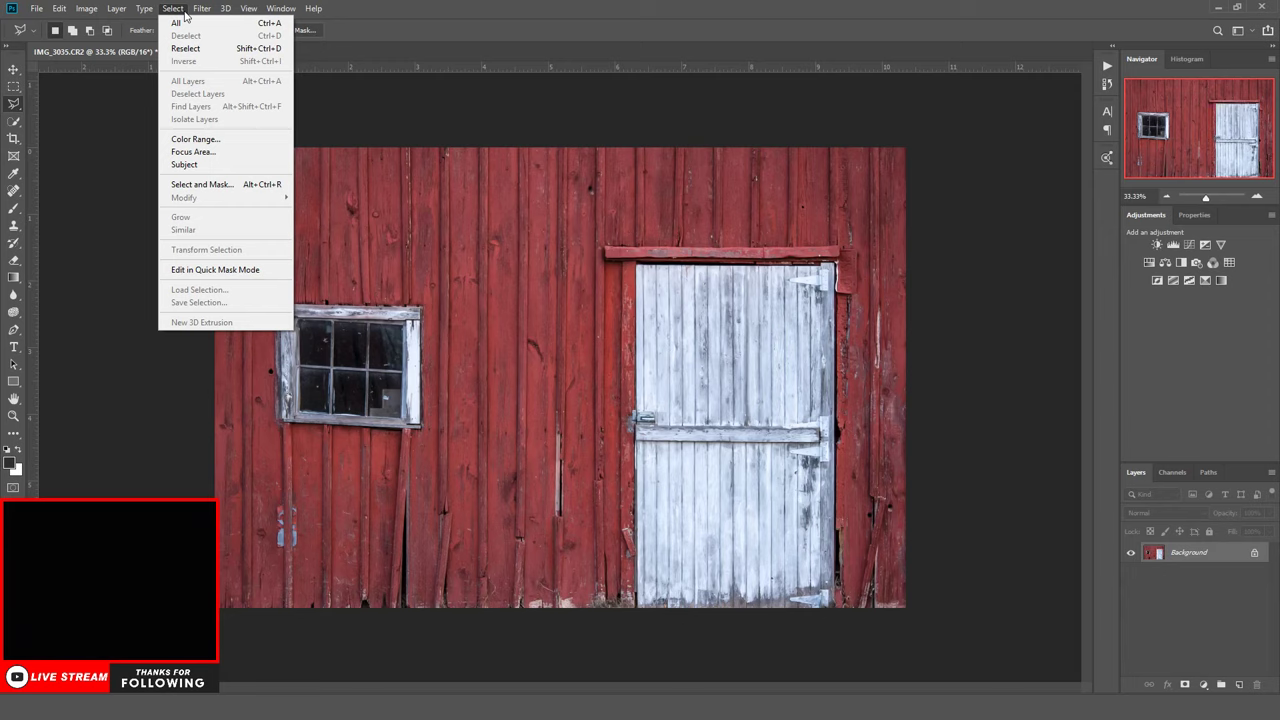
left_click(210, 139)
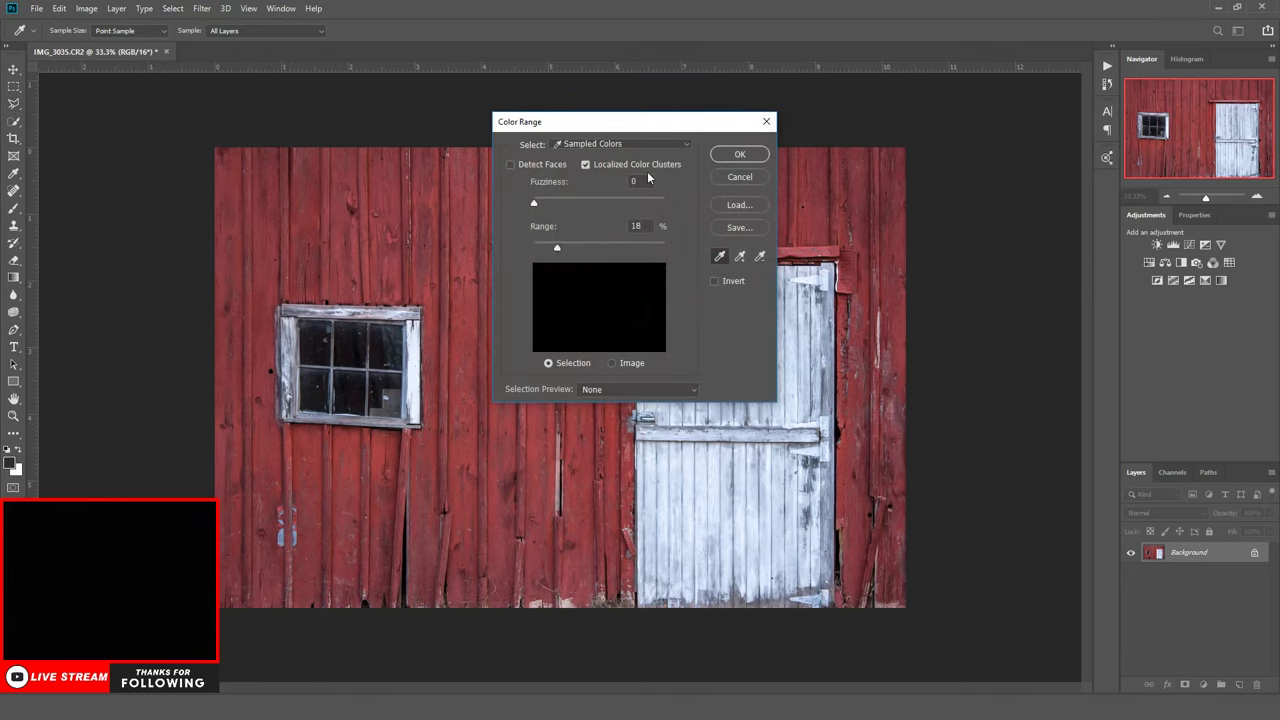
left_click(645, 141)
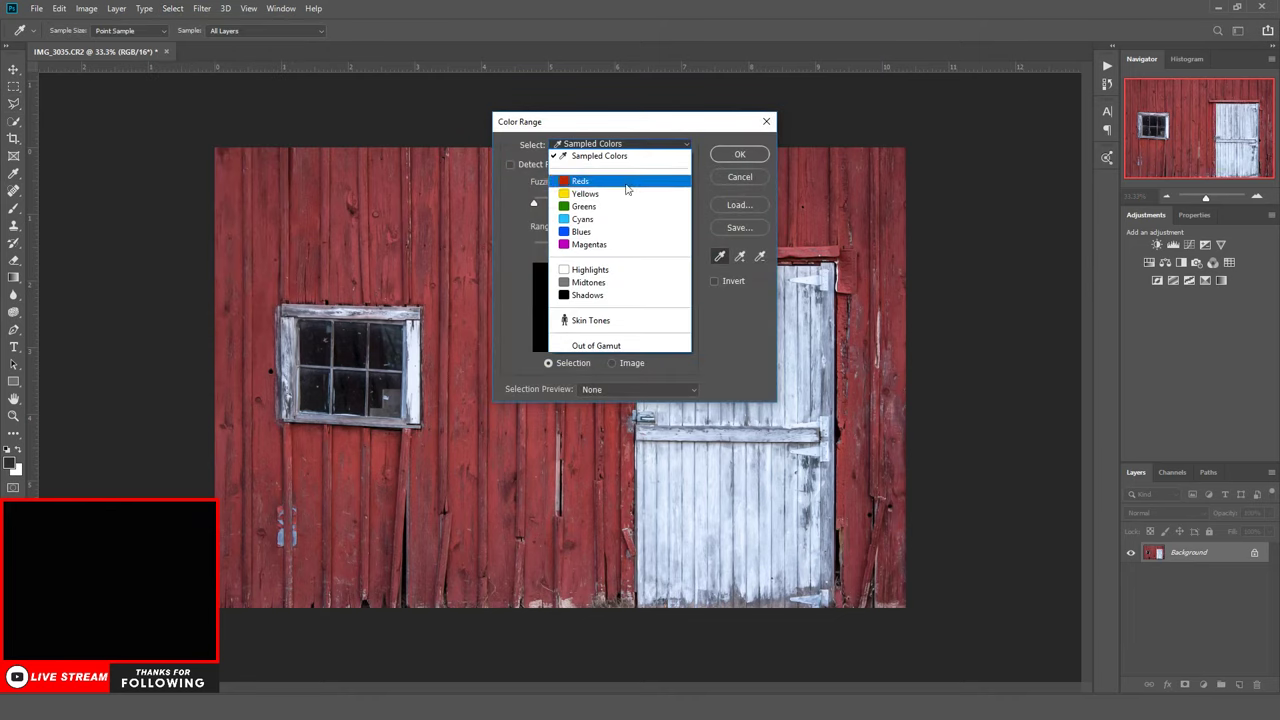
left_click(607, 293)
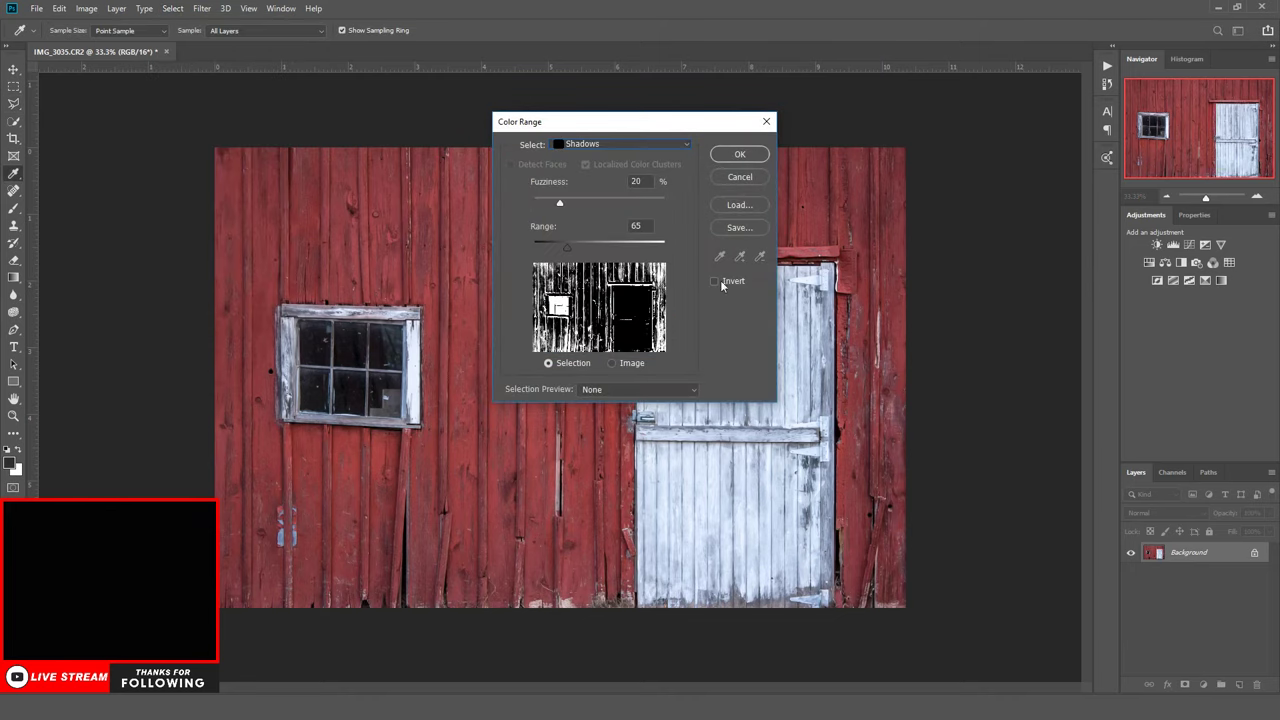
left_click(583, 141)
left_click(590, 266)
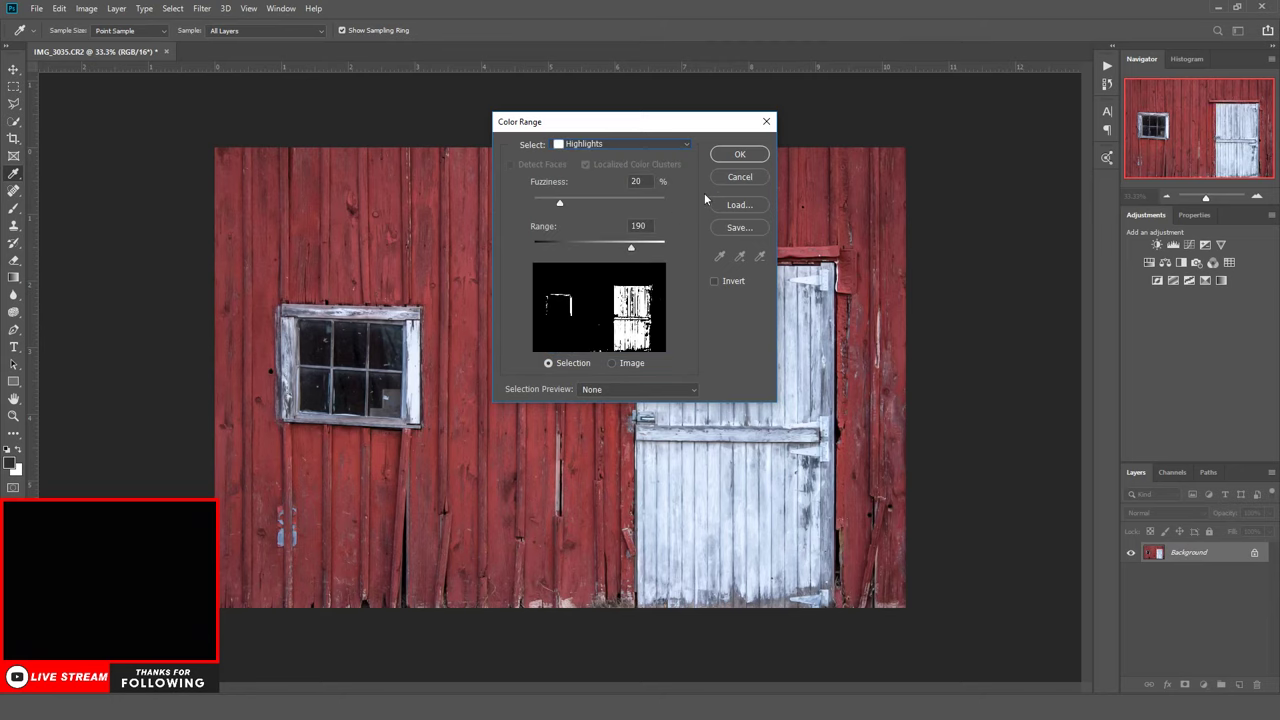
left_click(739, 155)
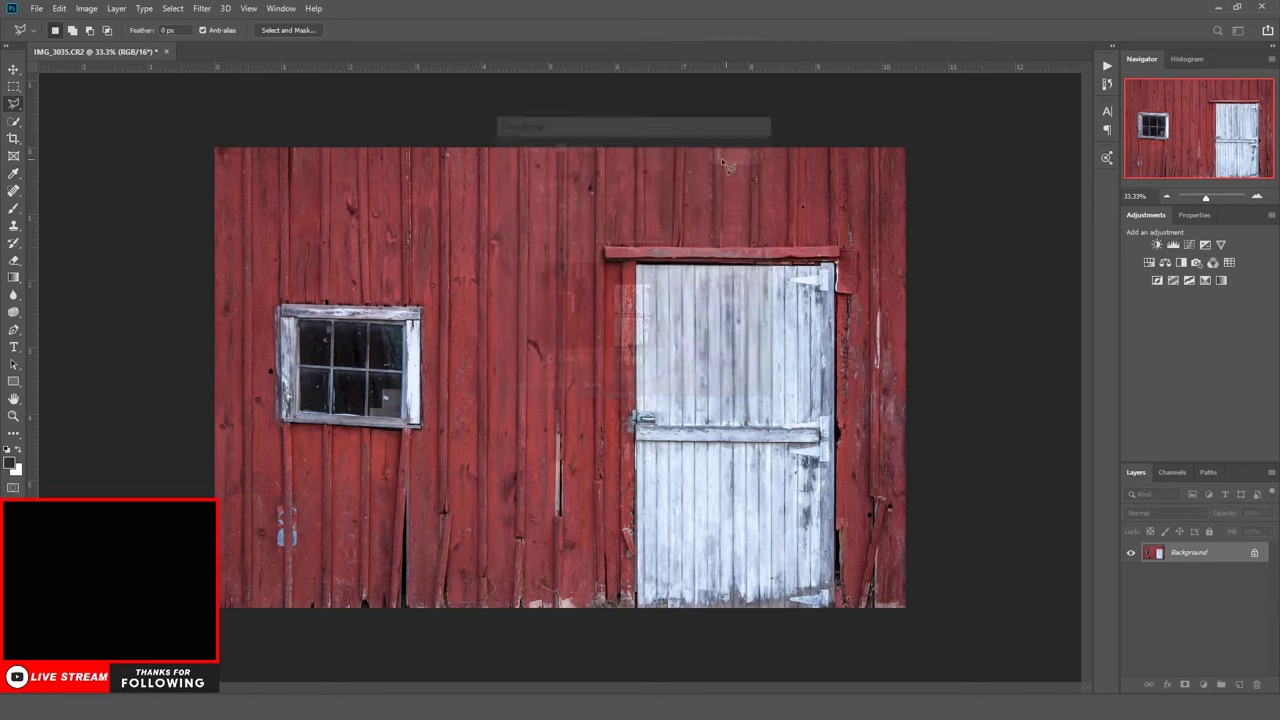
left_click(175, 9)
left_click(229, 63)
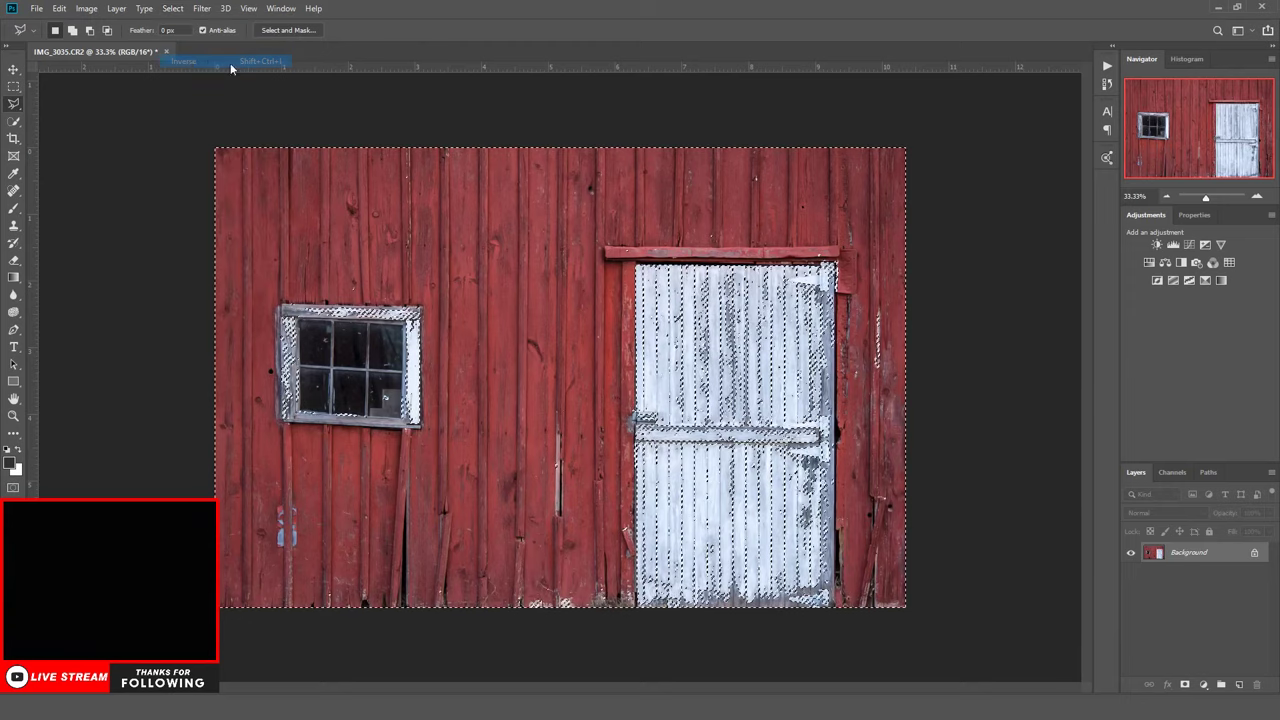
Add a Levels adjustment from the selection with white input 206
left_click(1172, 245)
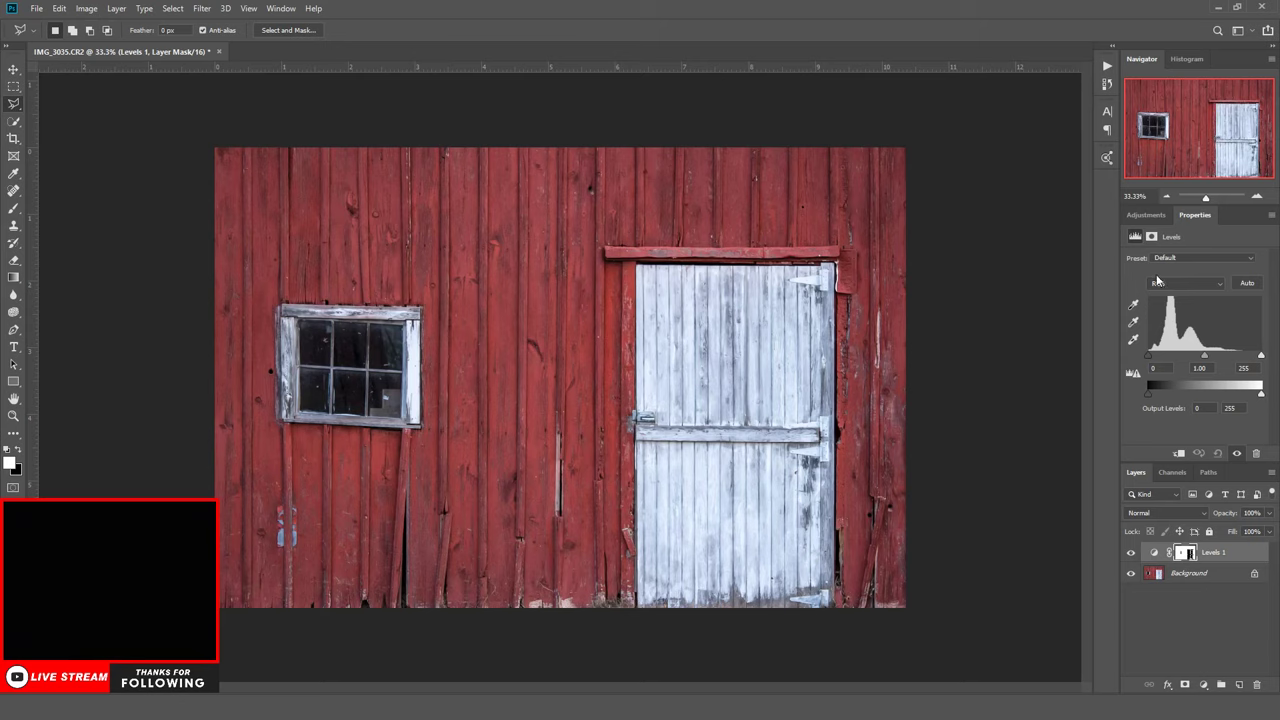
left_click(1148, 216)
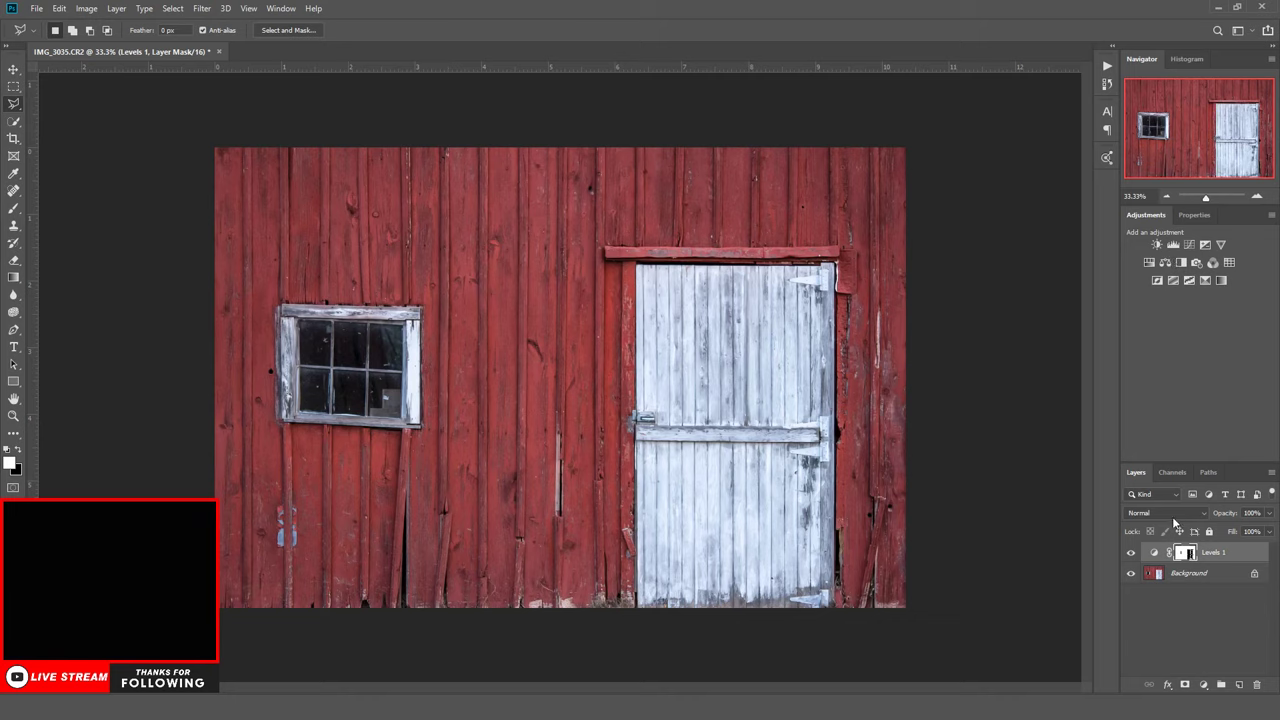
double_click(1155, 552)
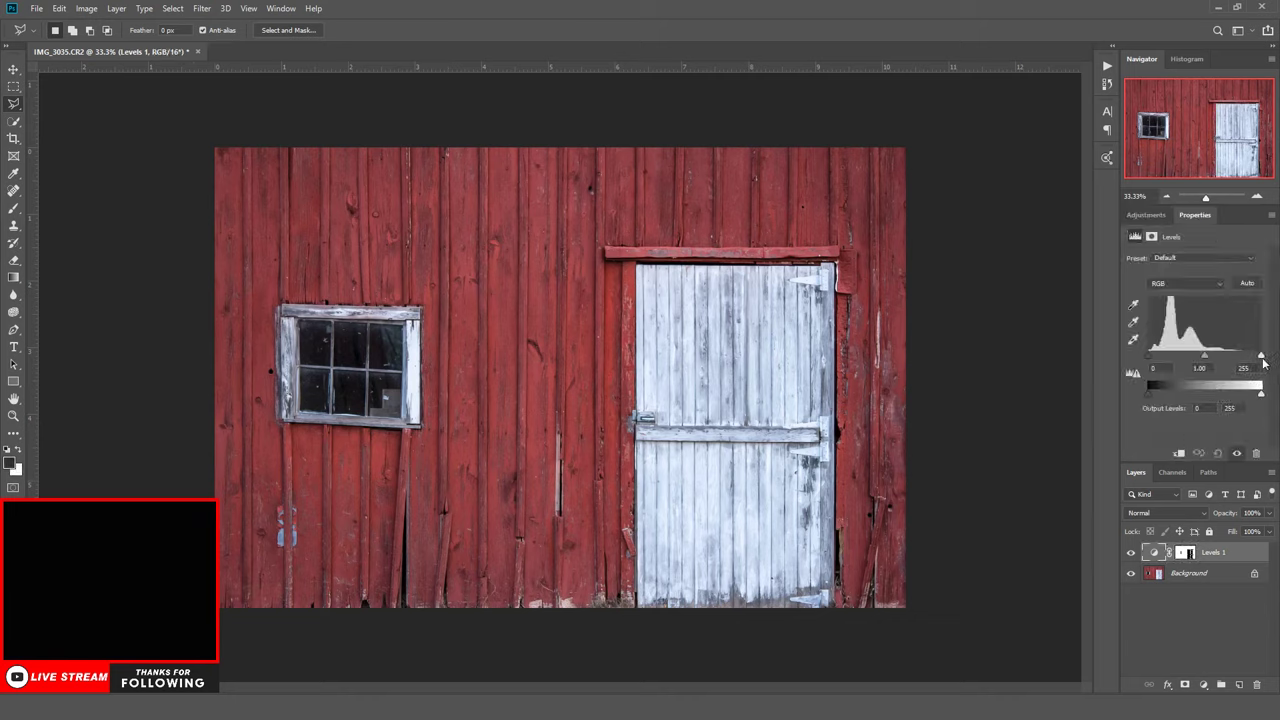
left_click_drag(1263, 363, 1239, 362)
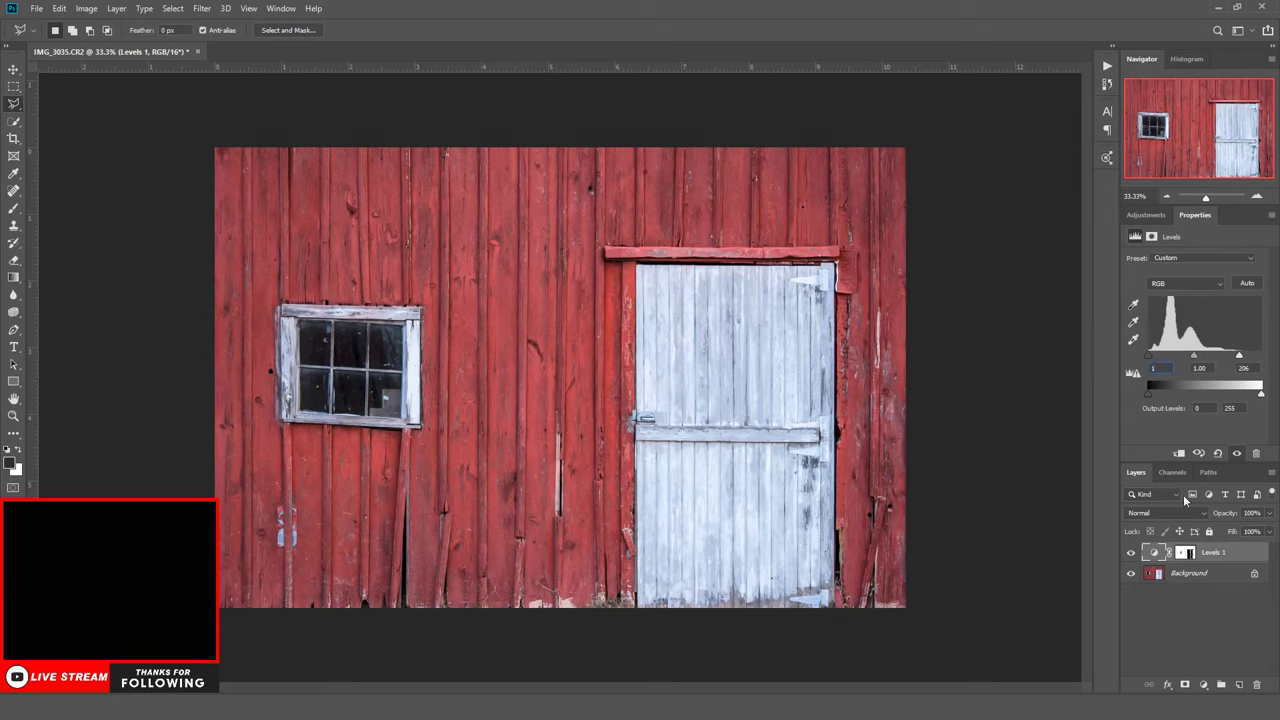
Compare the image with Levels 1 on and off, then set its opacity to 80%
left_click(1132, 552)
left_click(1132, 553)
left_click(1132, 553)
left_click(1132, 553)
left_click(1132, 553)
left_click(1132, 553)
left_click(1132, 553)
left_click(1132, 553)
left_click_drag(1236, 514, 1218, 518)
type("50")
key("Return")
Quick Select the door panels and latch
left_click(14, 121)
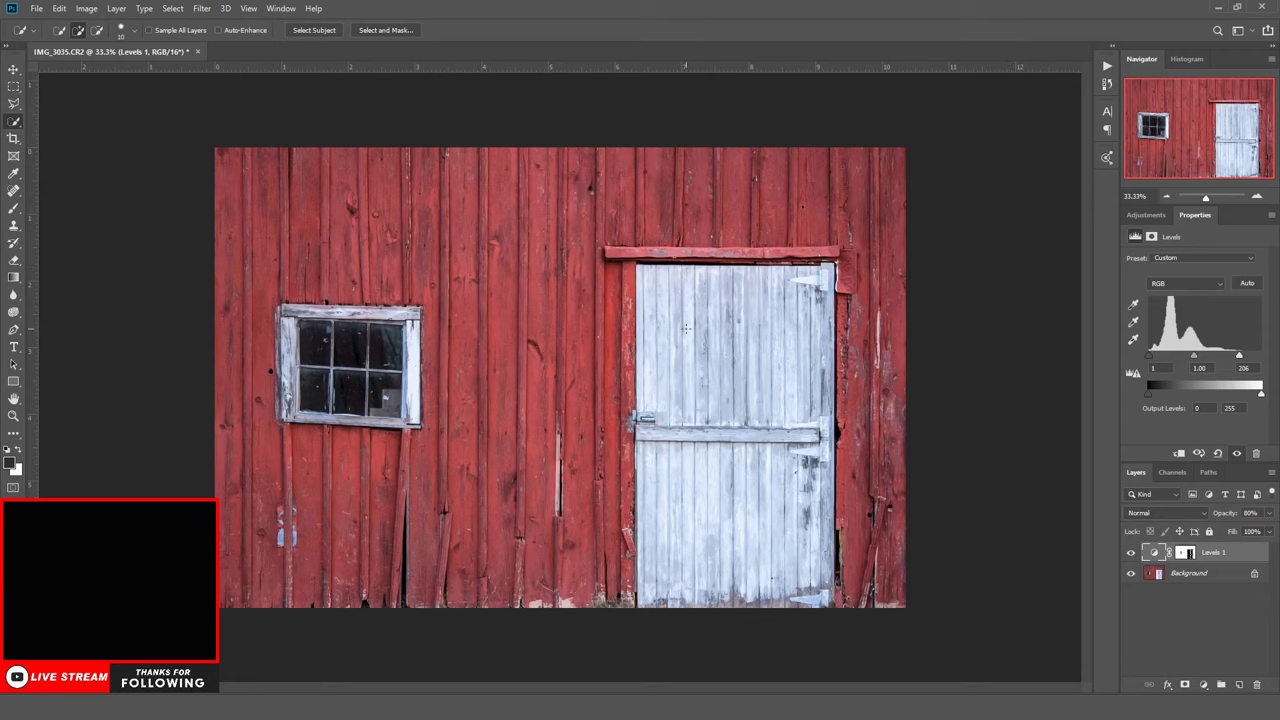
key("bracketright")
key("bracketright")
key("bracketright")
key("bracketright")
key("bracketright")
key("bracketright")
key("bracketright")
key("bracketright")
key("bracketright")
key("bracketright")
key("bracketright")
key("bracketright")
mouse_move(667, 290)
left_mouse_down()
mouse_move(794, 286)
mouse_move(800, 300)
mouse_move(789, 434)
mouse_move(677, 449)
mouse_move(720, 531)
mouse_move(680, 422)
mouse_move(705, 481)
mouse_move(812, 602)
mouse_move(723, 526)
left_mouse_up()
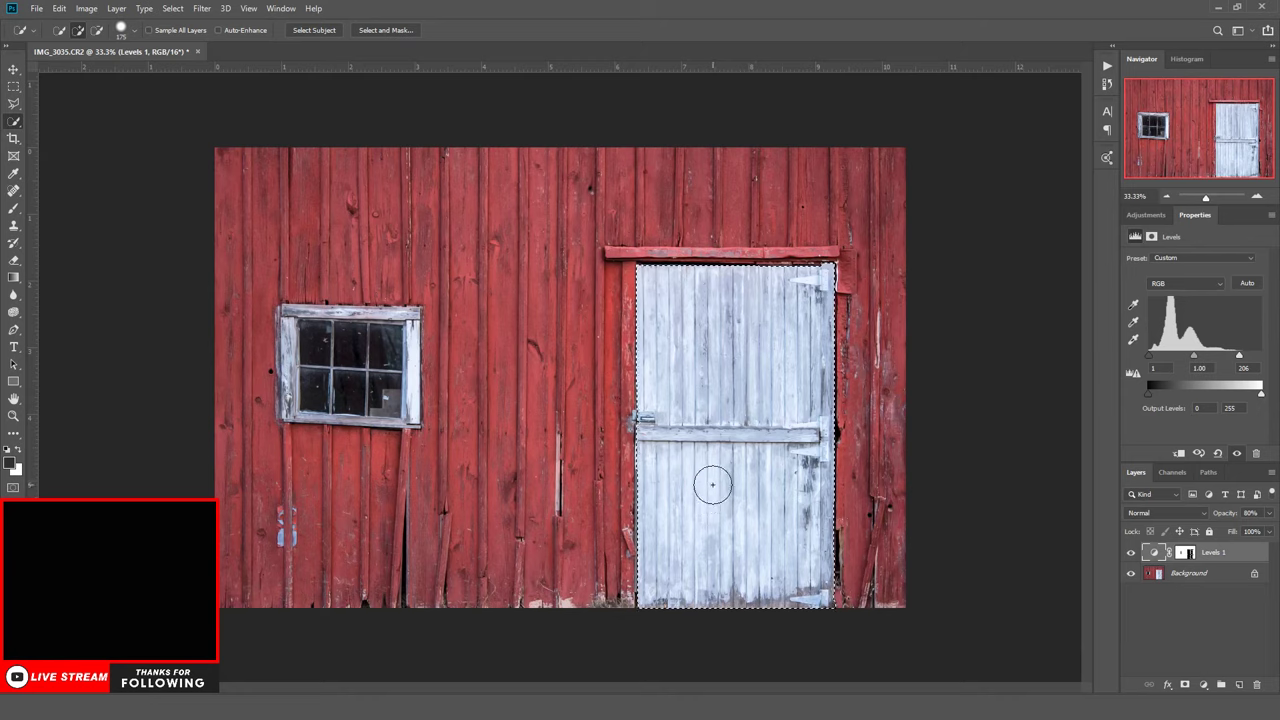
key("bracketleft")
key("bracketleft")
key("bracketleft")
key("bracketleft")
key("bracketleft")
key("bracketleft")
key("bracketleft")
key("bracketleft")
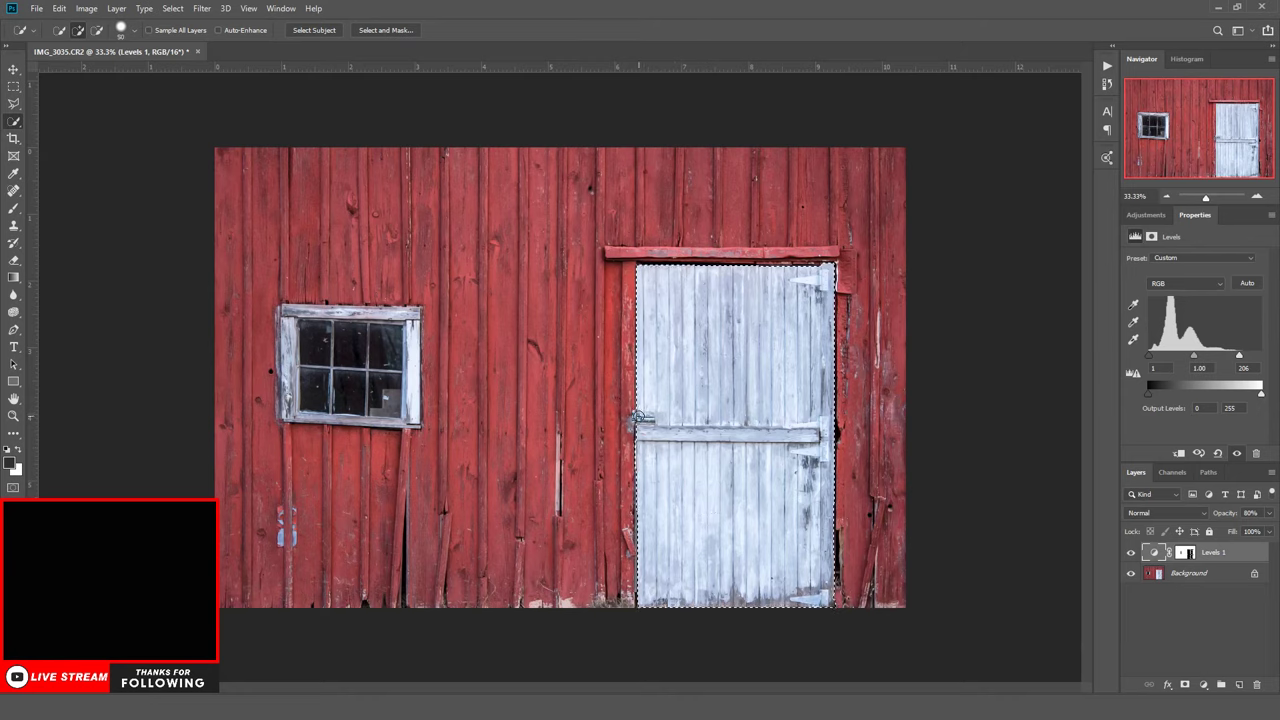
left_click(647, 417)
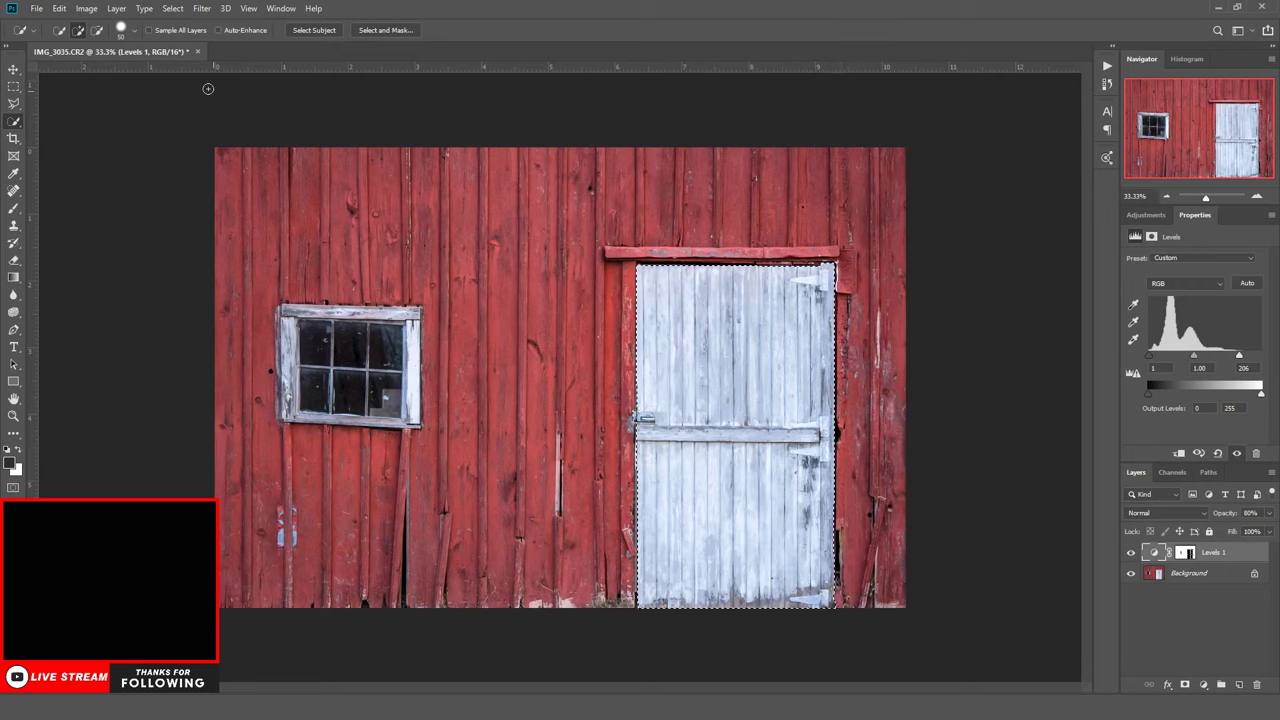
Fill the door area of the Levels 1 mask with black
left_click(60, 8)
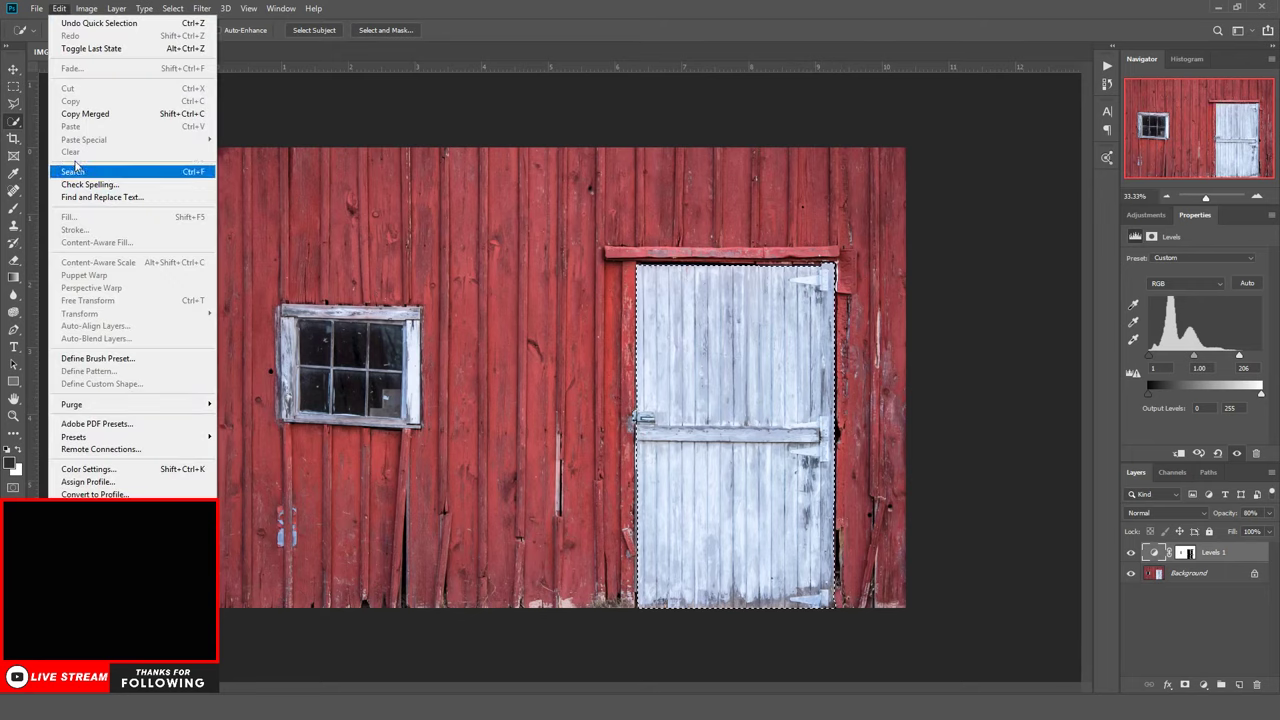
left_click(1176, 630)
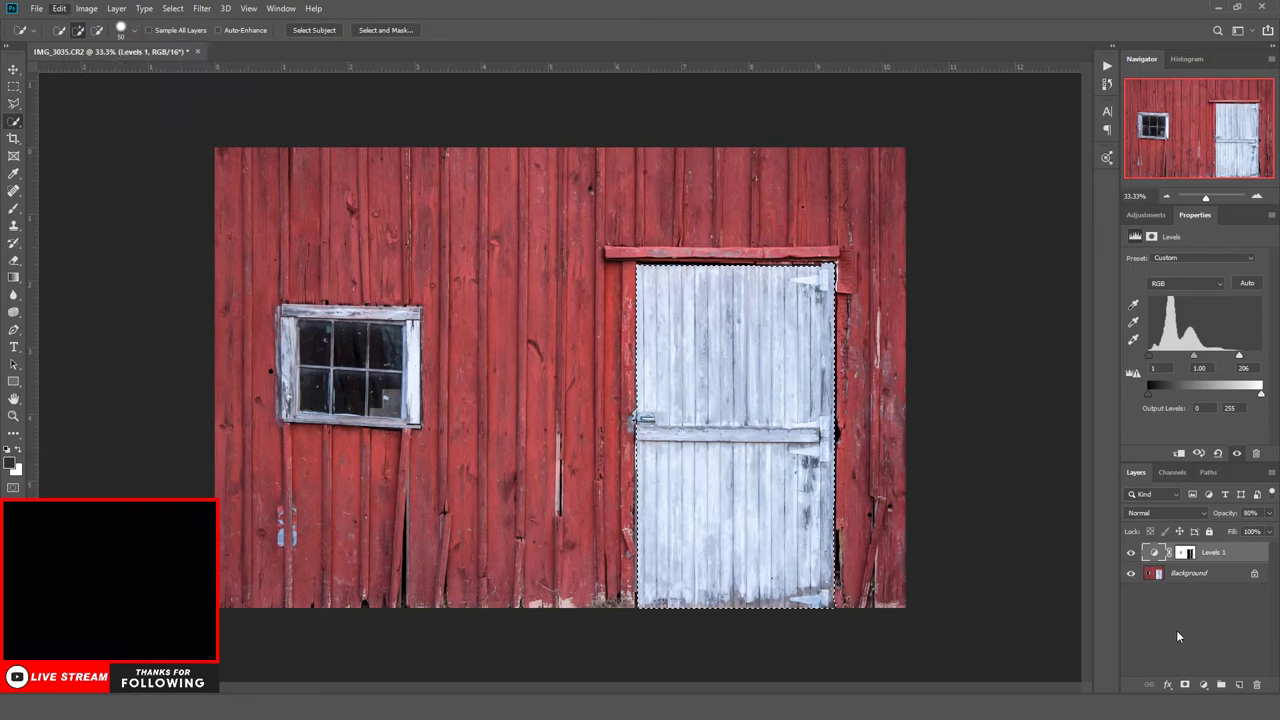
left_click(1176, 630)
left_click(58, 10)
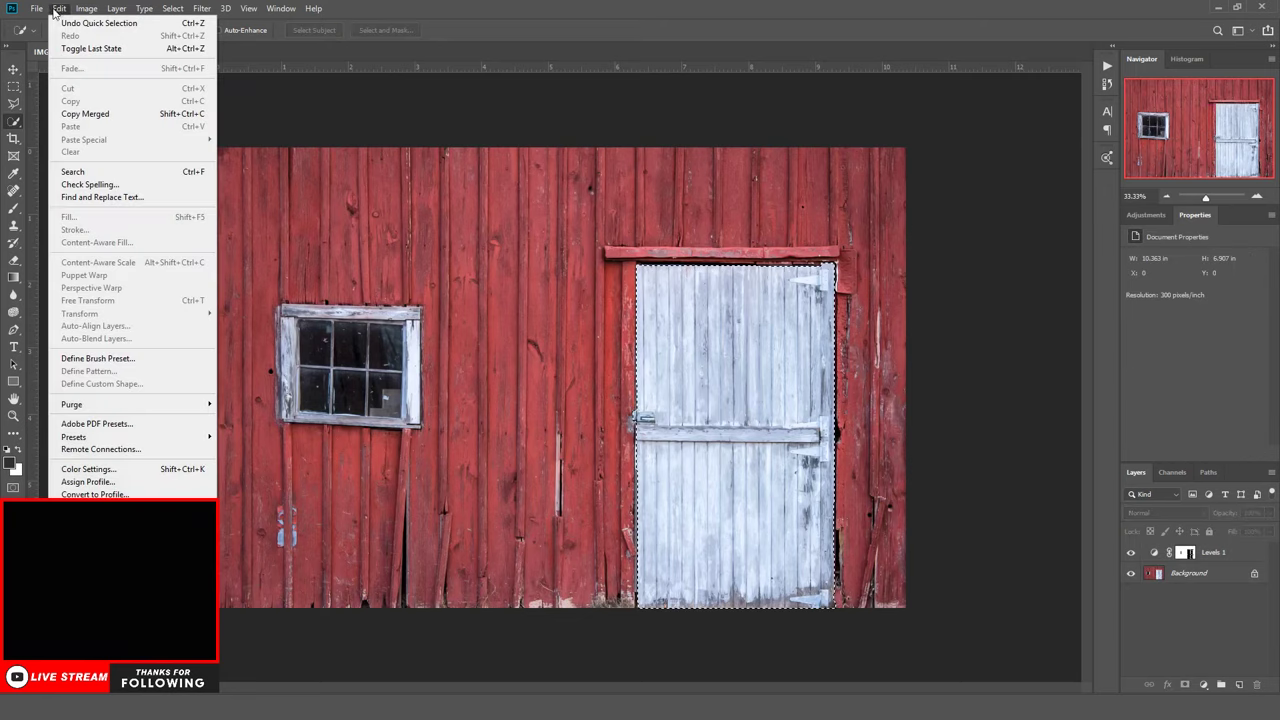
left_click(1217, 633)
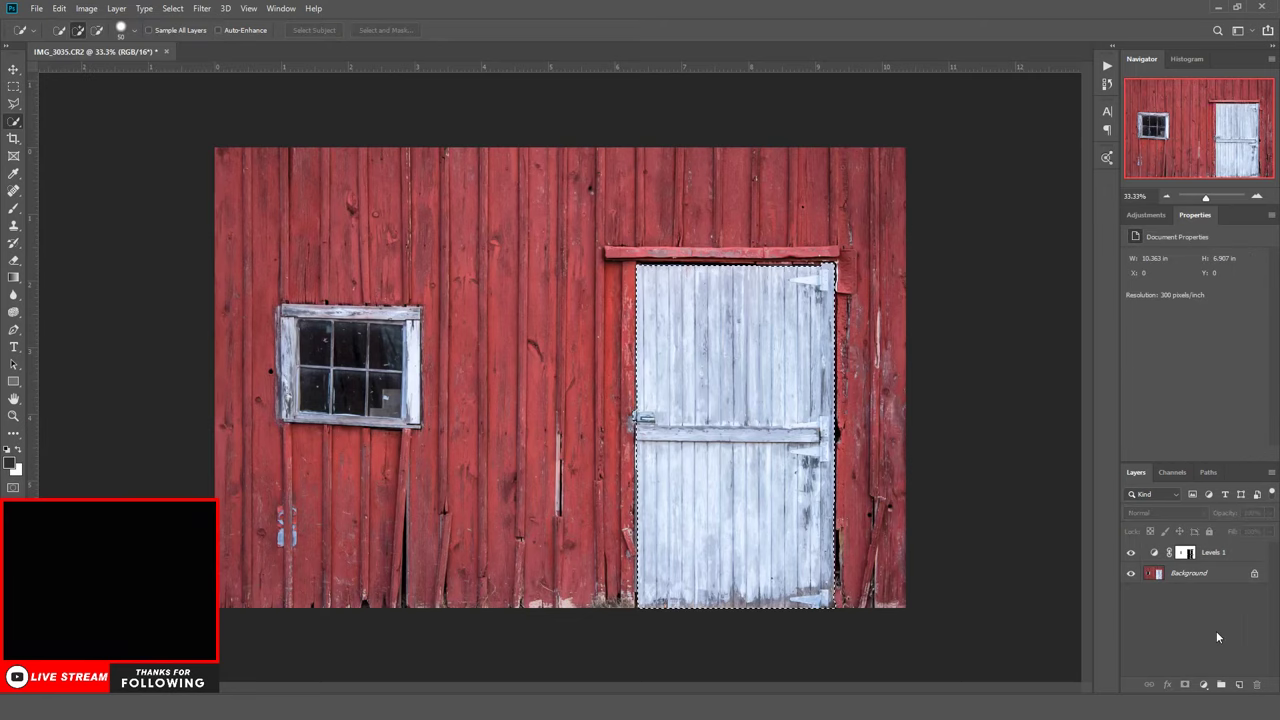
left_click(1214, 553)
left_click(60, 8)
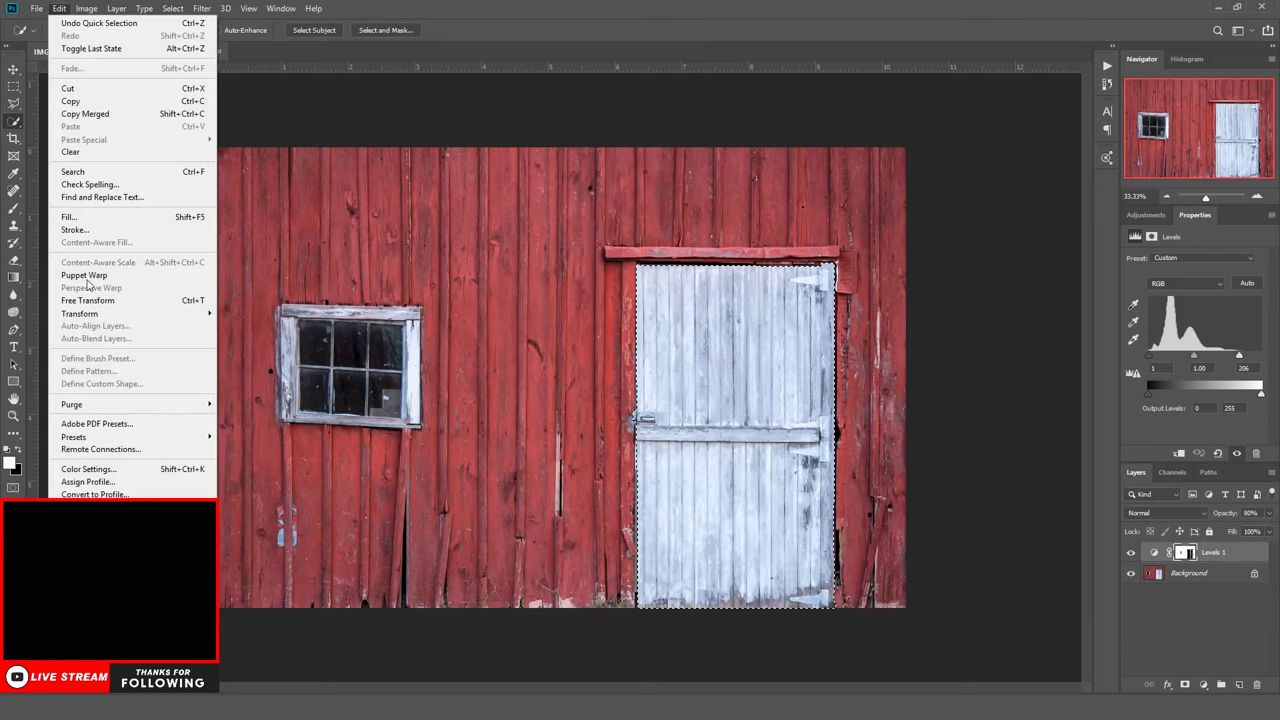
left_click(70, 217)
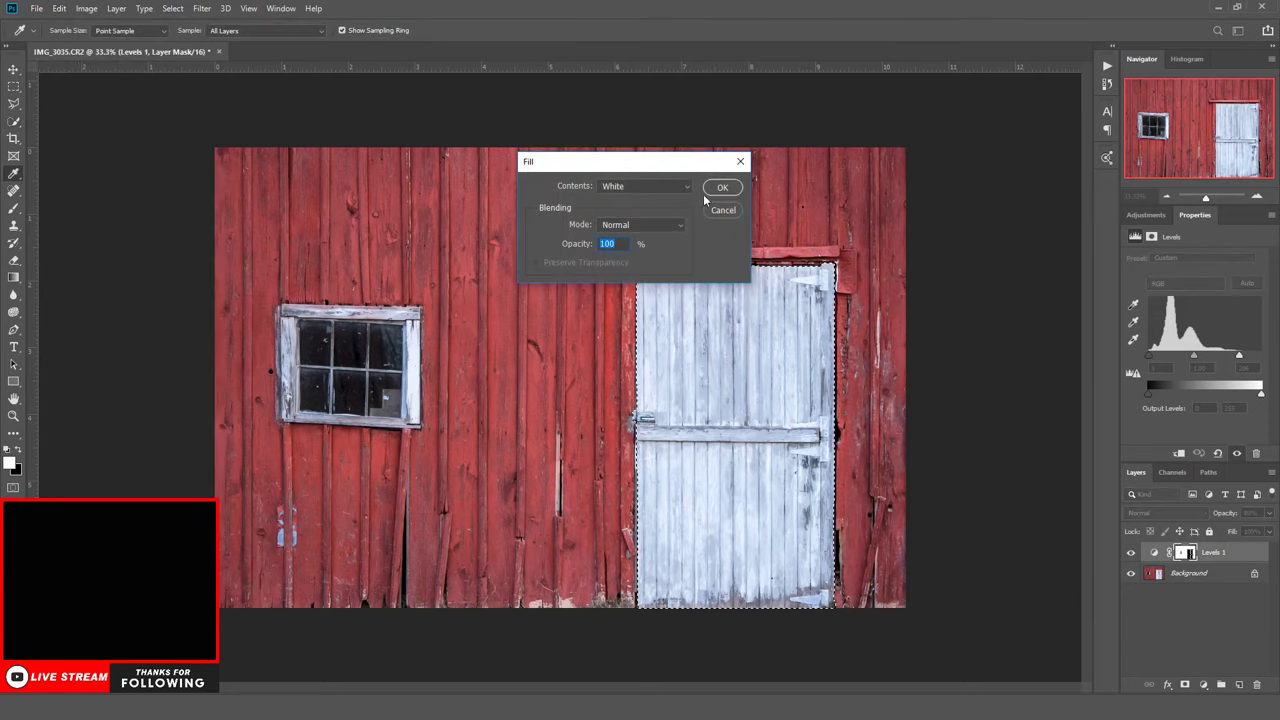
left_click(645, 186)
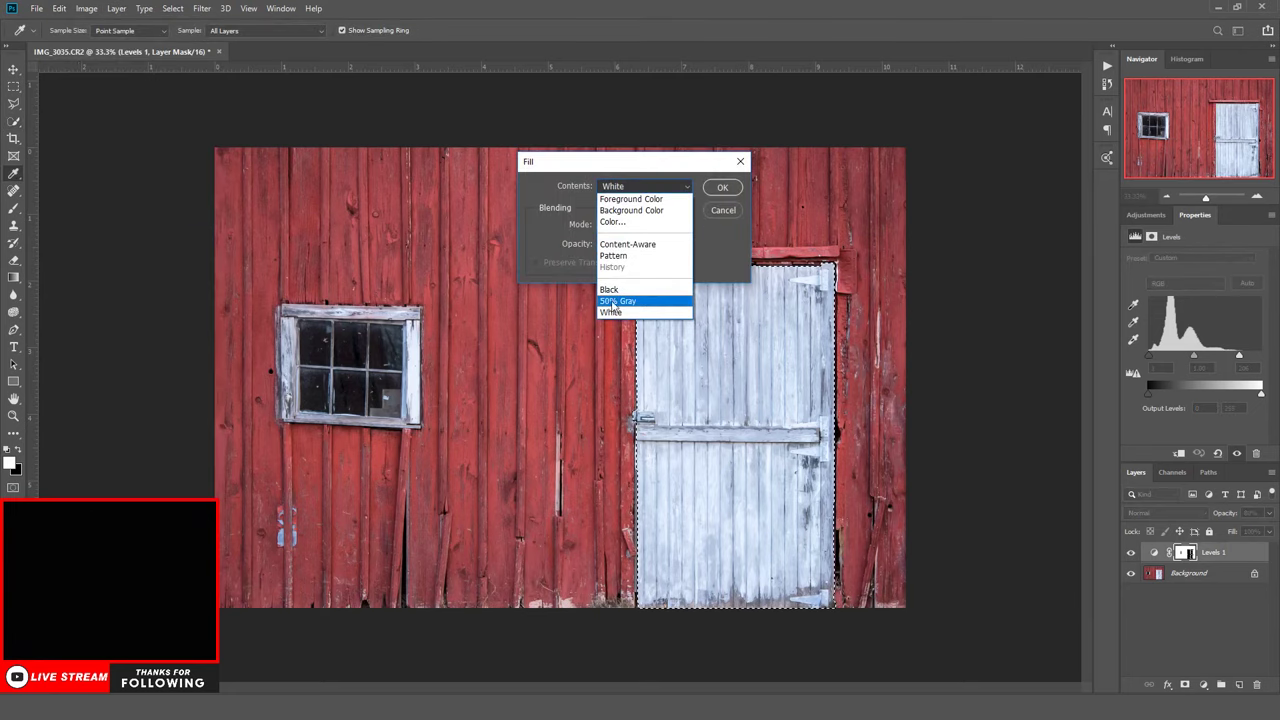
left_click(617, 290)
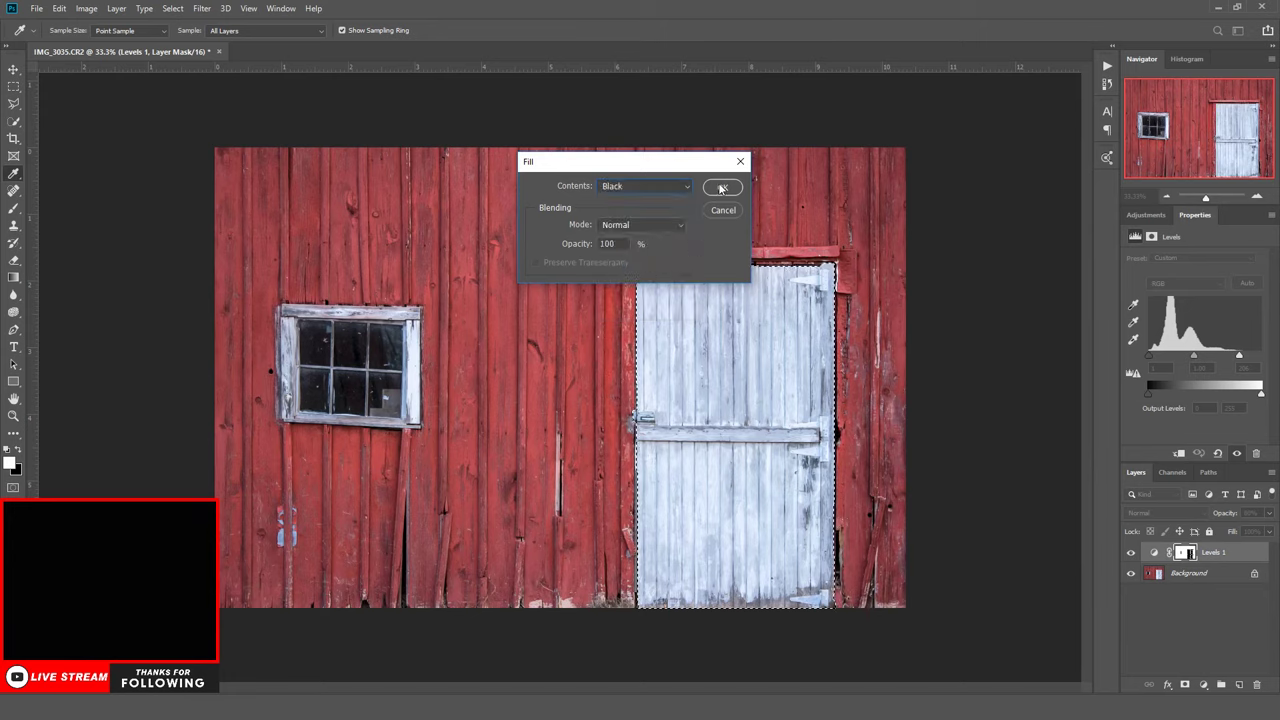
left_click(722, 187)
Deselect, then reselect the door selection
key("w")
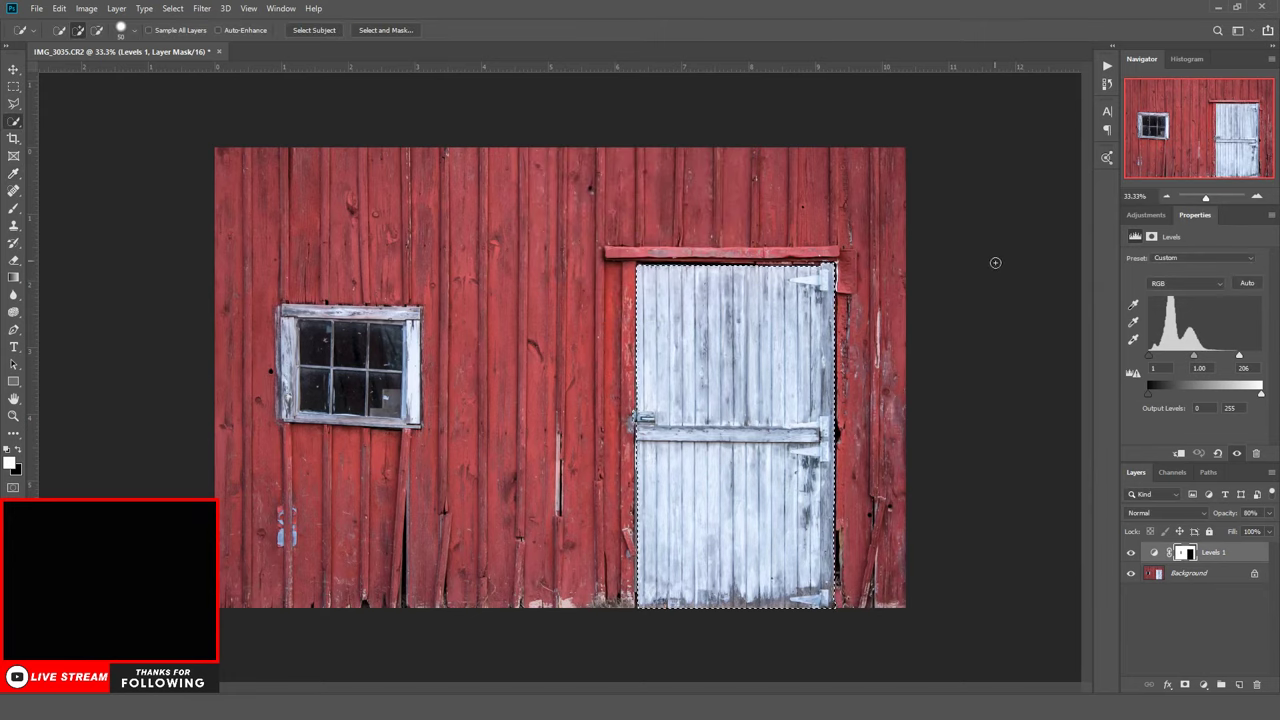
left_click(172, 8)
left_click(185, 36)
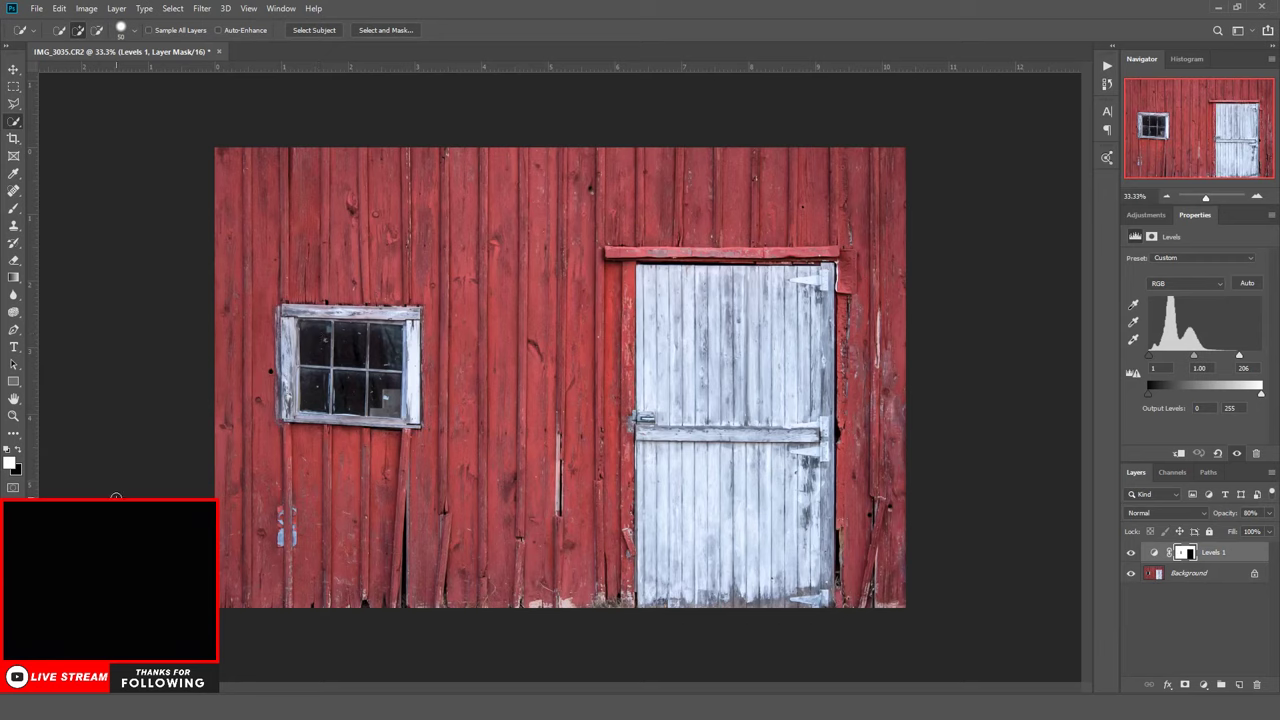
left_click(172, 8)
left_click(185, 48)
Add a door-only Levels 2 with black input 39 and midtones 1.13
left_click(1160, 258)
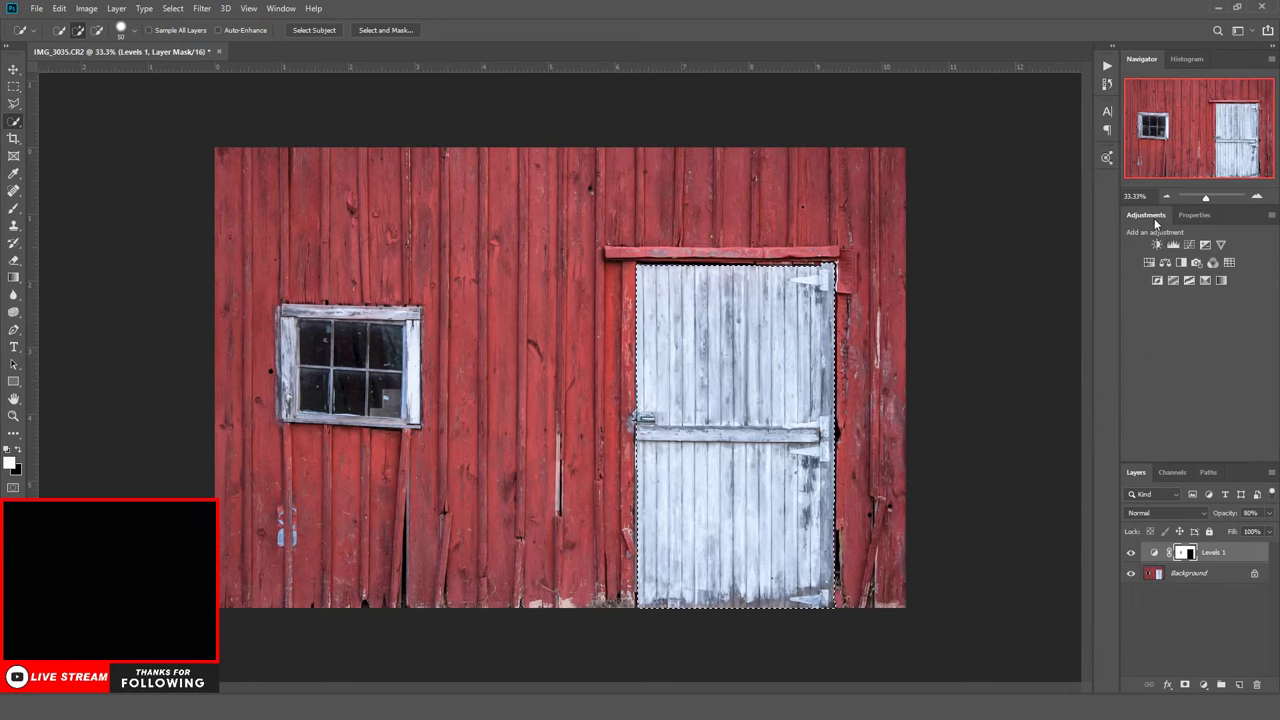
left_click(1153, 276)
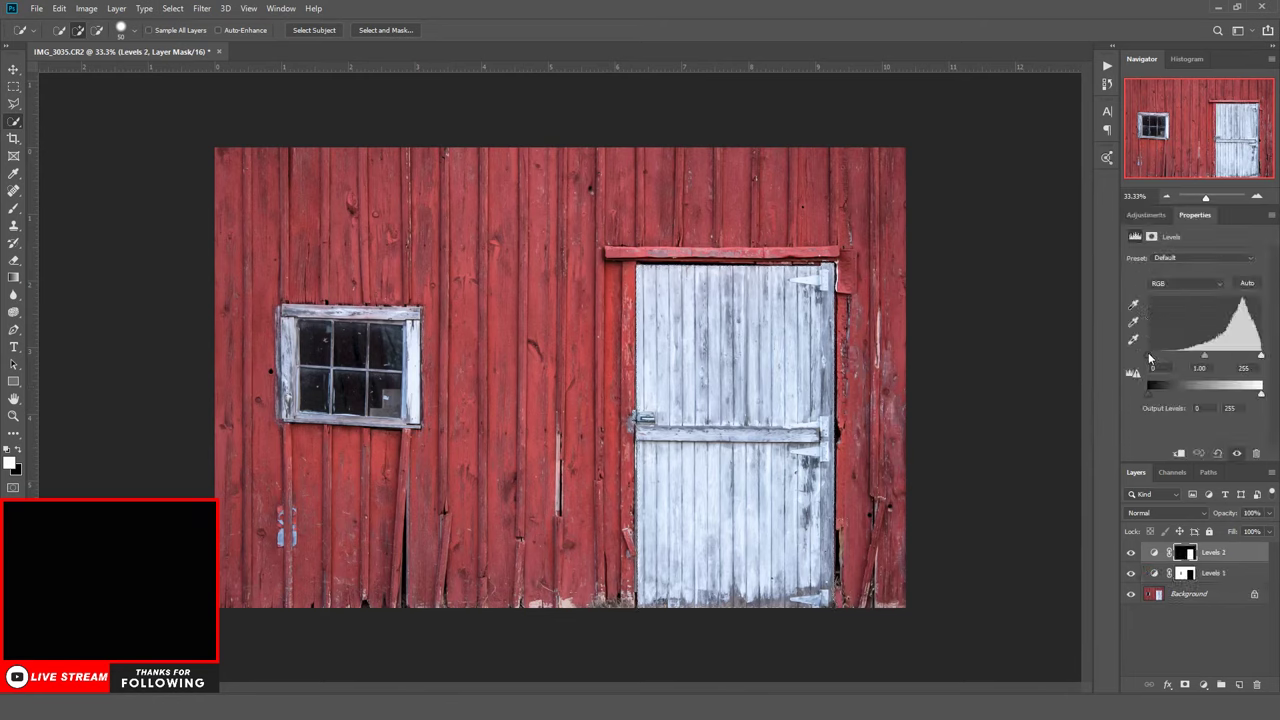
left_click_drag(1148, 354, 1155, 353)
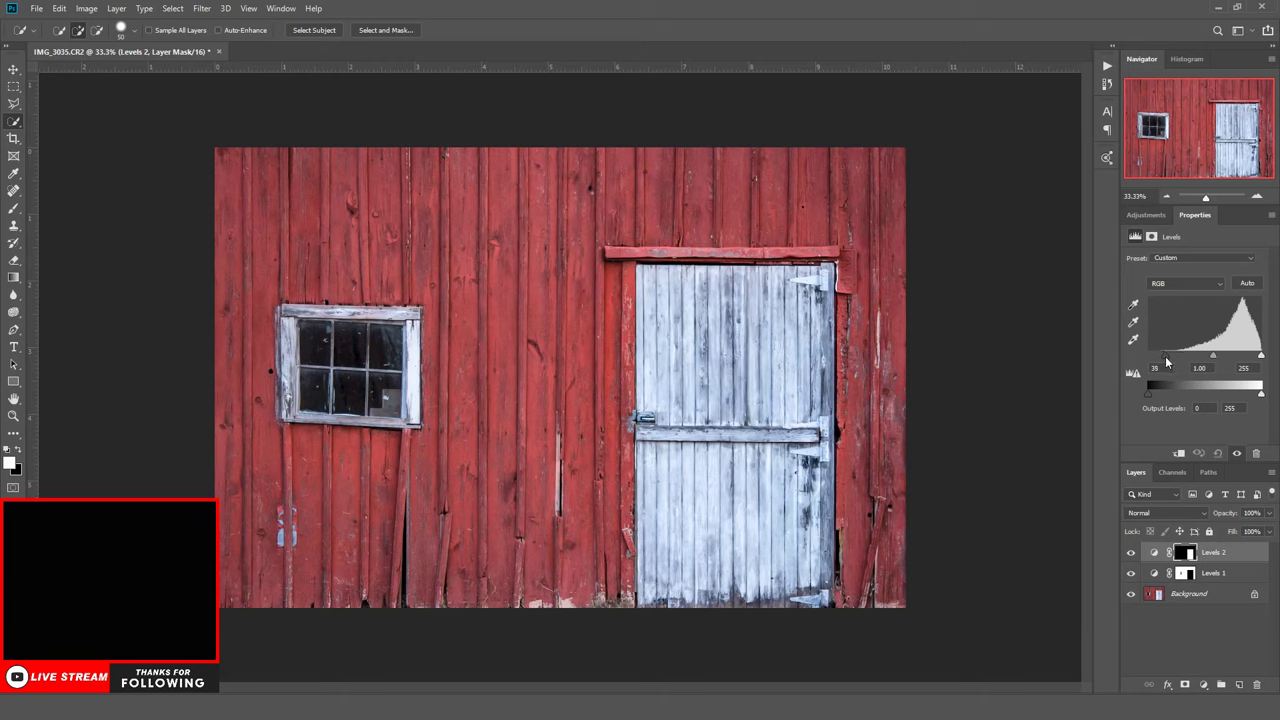
left_click_drag(1212, 354, 1209, 355)
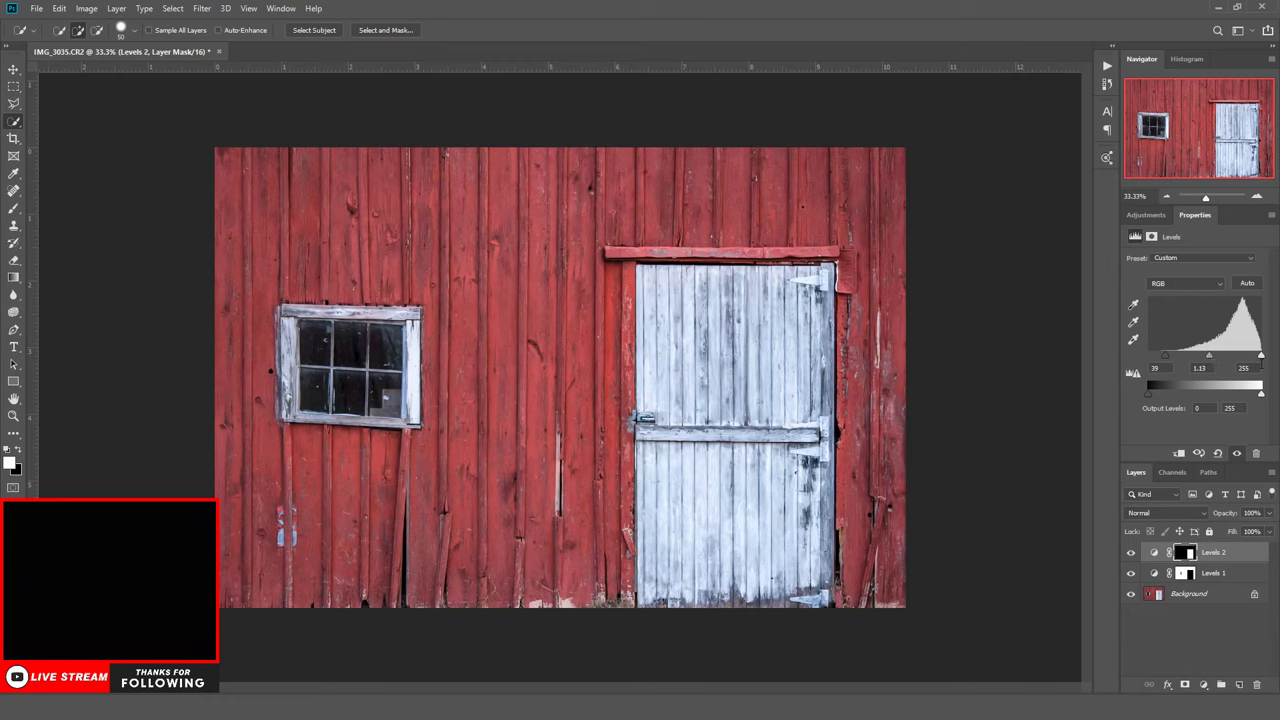
Merge Levels 1 into the Background layer
left_click(1222, 576)
left_click(1226, 598, "shift")
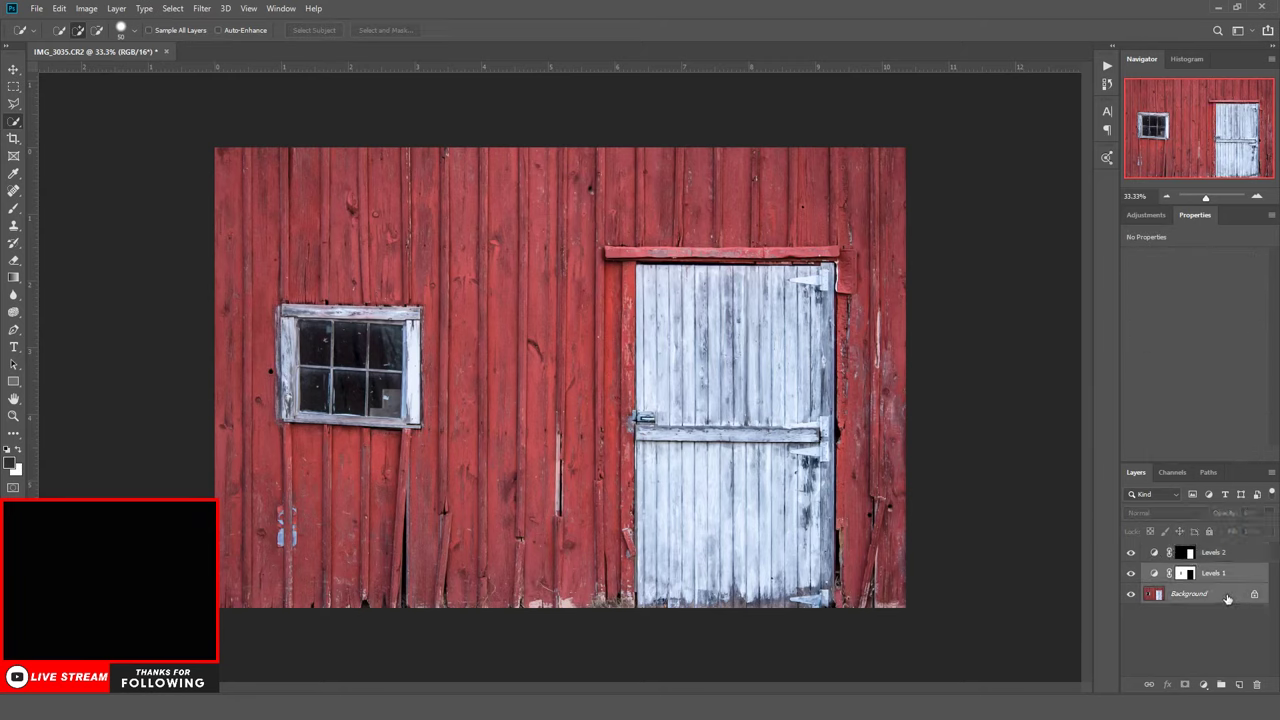
right_click(1226, 598)
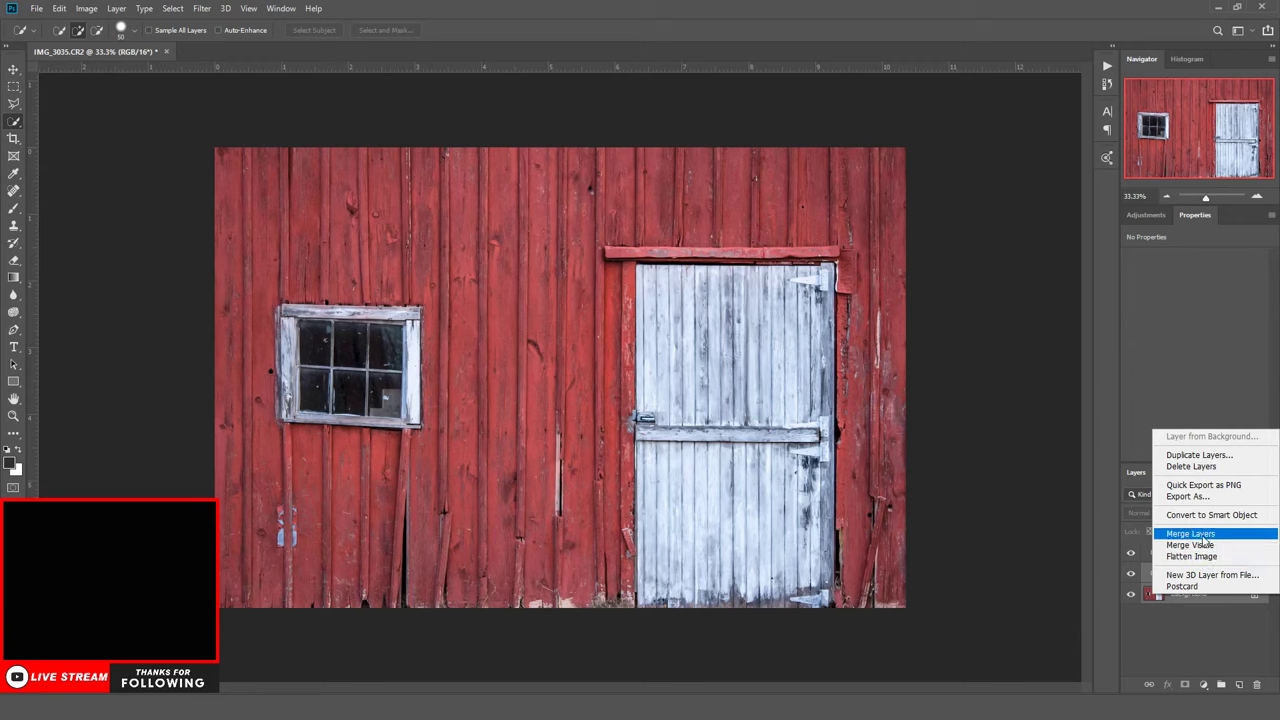
left_click(1204, 535)
Compare the door with Levels 2 on and off, then flatten it into the Background
left_click(1131, 554)
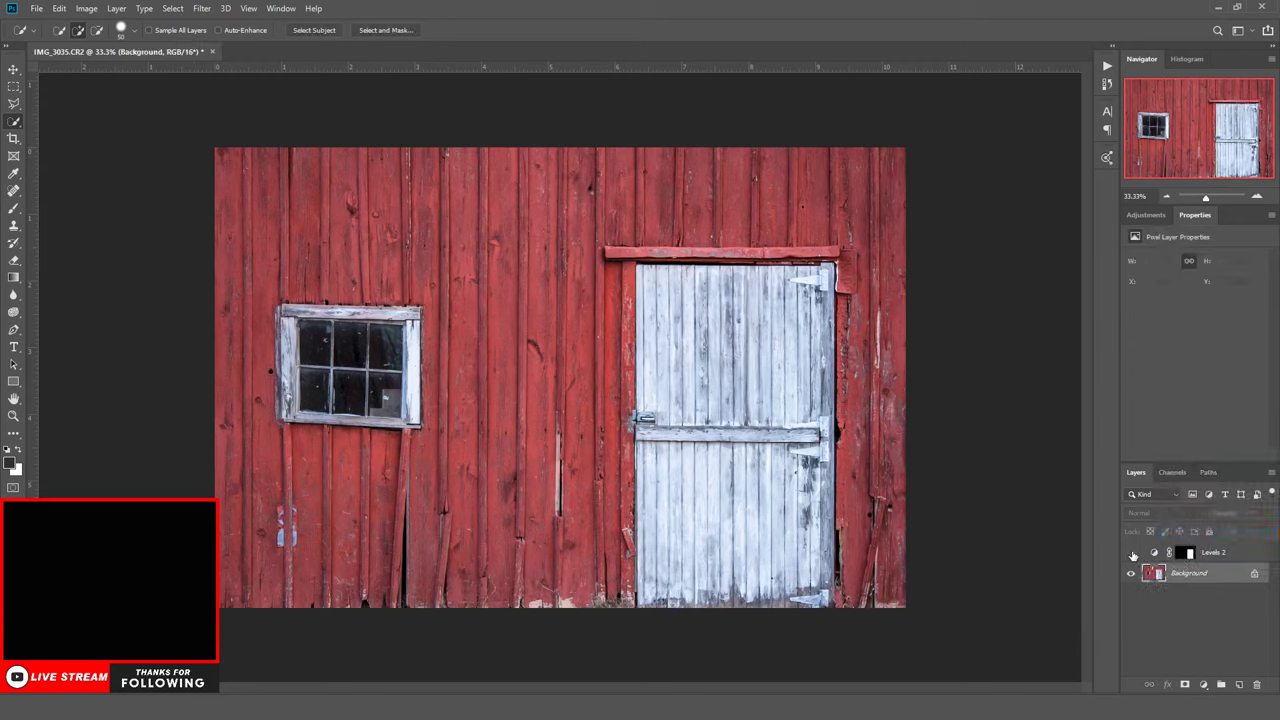
left_click(1131, 554)
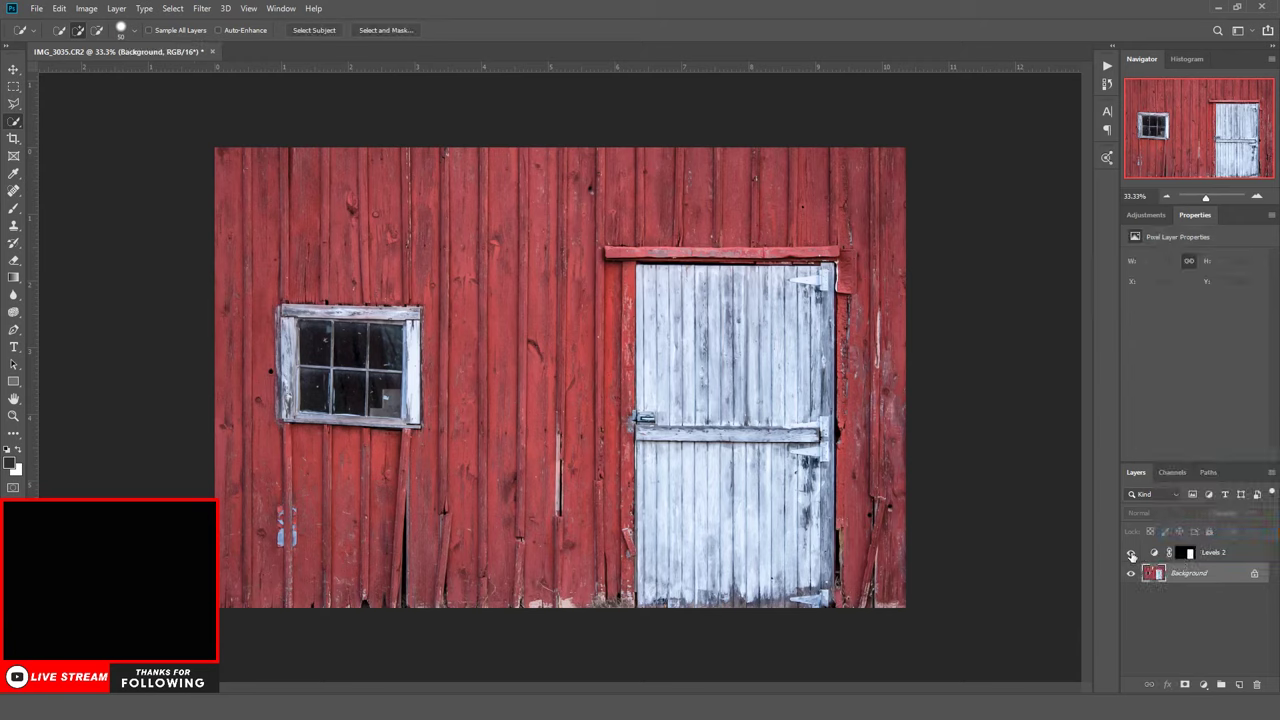
left_click(1205, 582)
left_click(1132, 553)
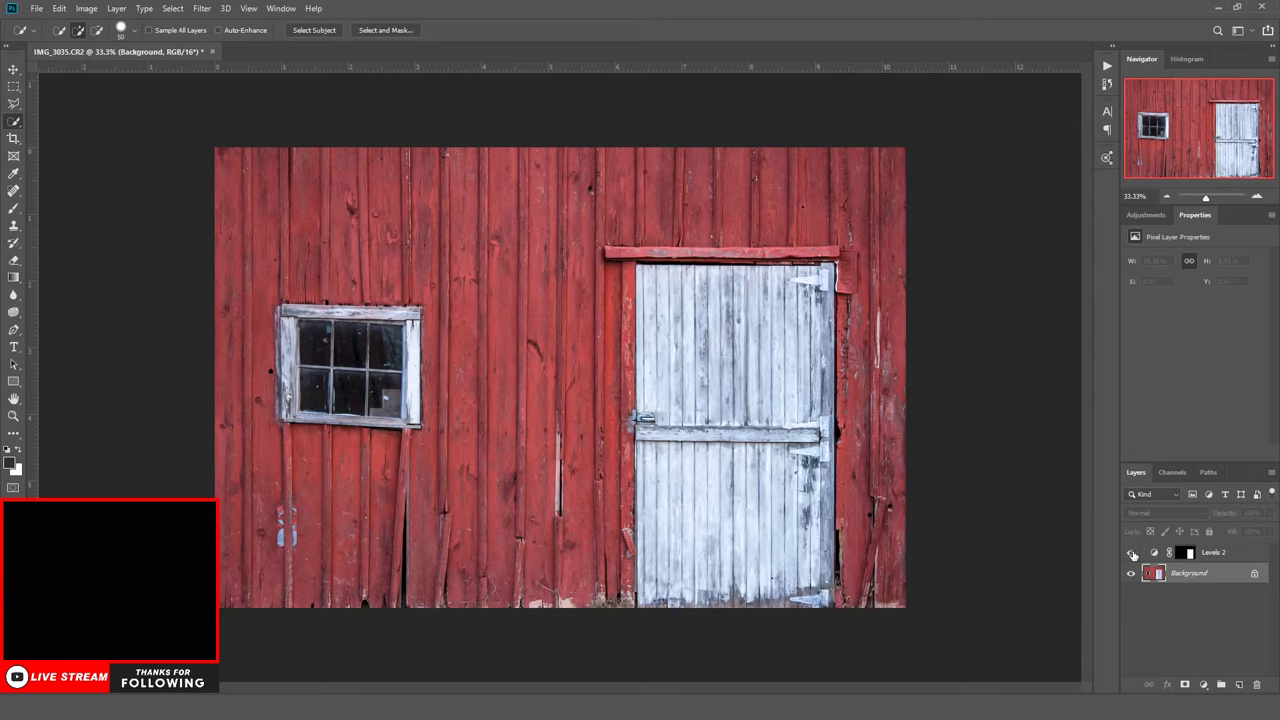
left_click(1132, 553)
right_click(1219, 580)
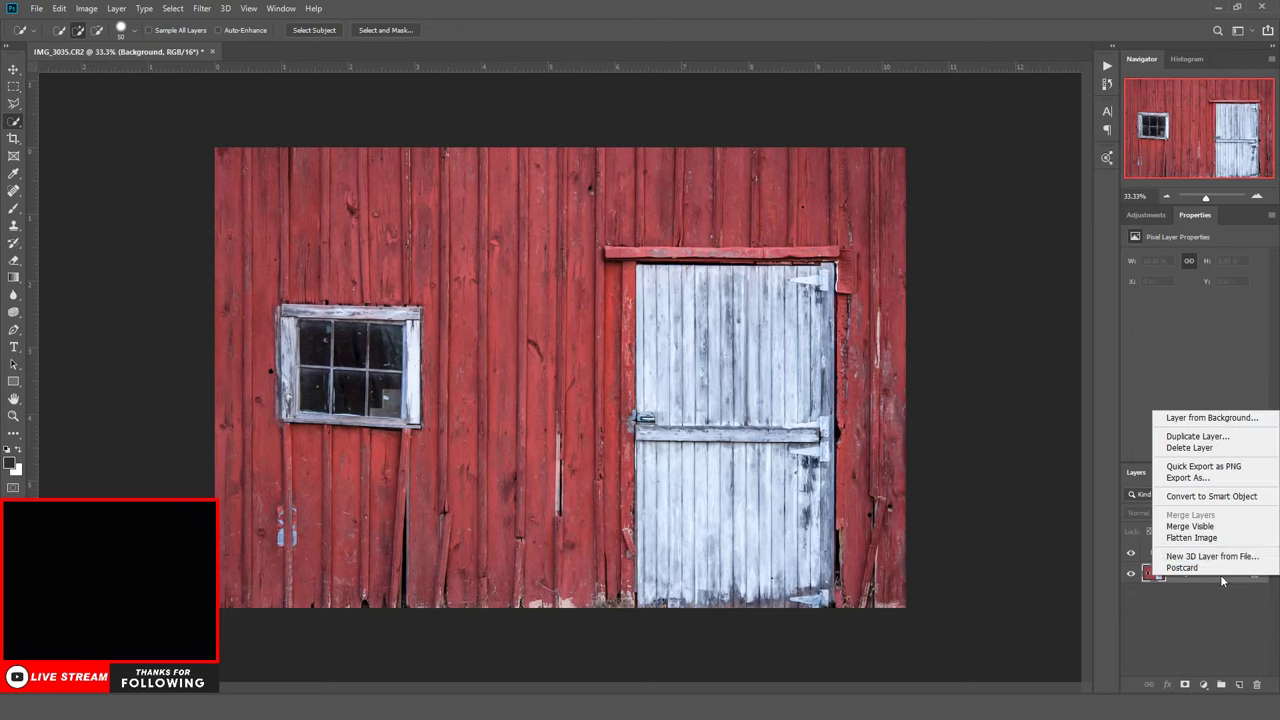
left_click(1135, 537)
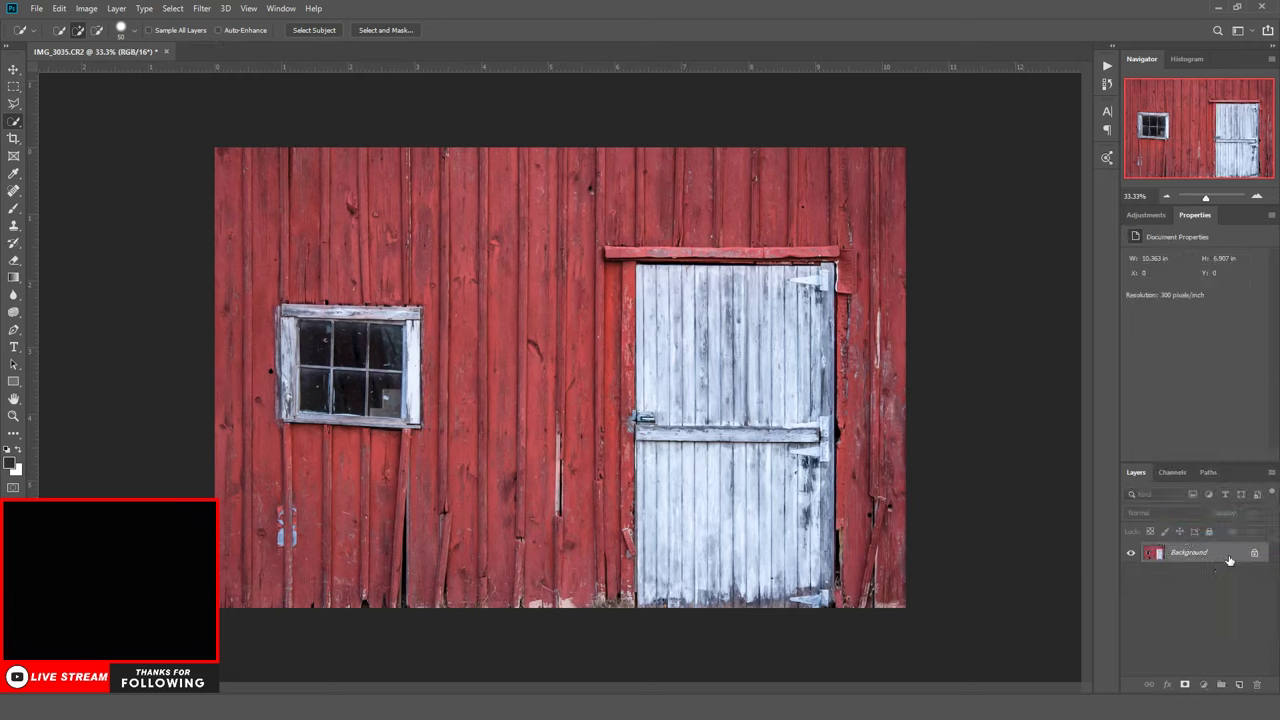
Duplicate the Background layer and zoom to 200% on the door's upper hinge
left_click_drag(1225, 565, 1239, 684)
left_click(13, 414)
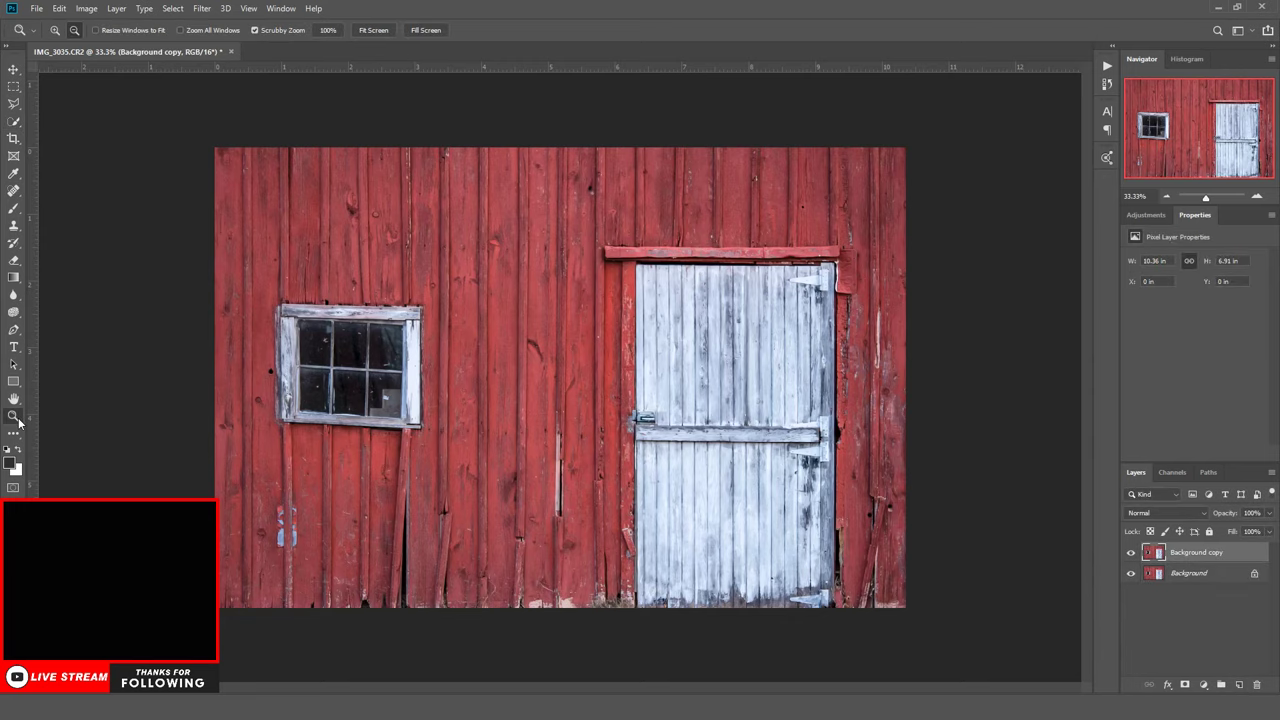
left_click_drag(814, 314, 1030, 263)
left_click(1030, 263)
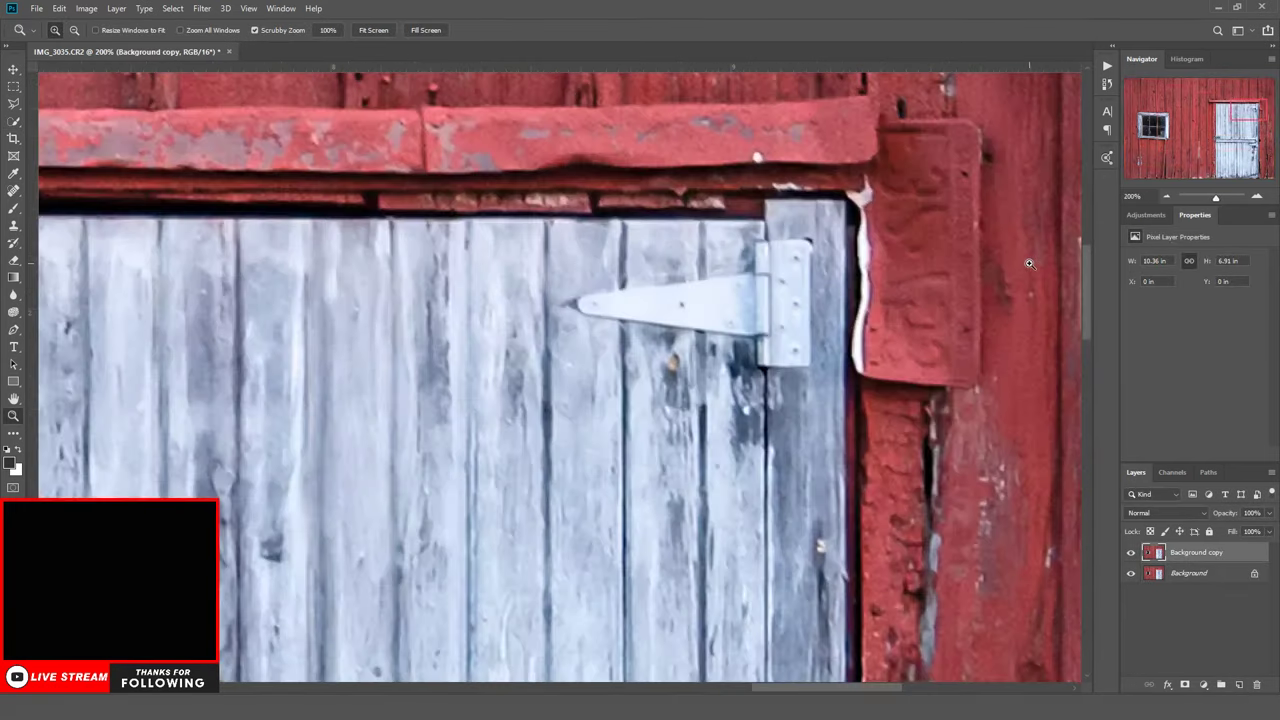
Lasso around the red trim block beside the upper hinge
left_click(15, 104)
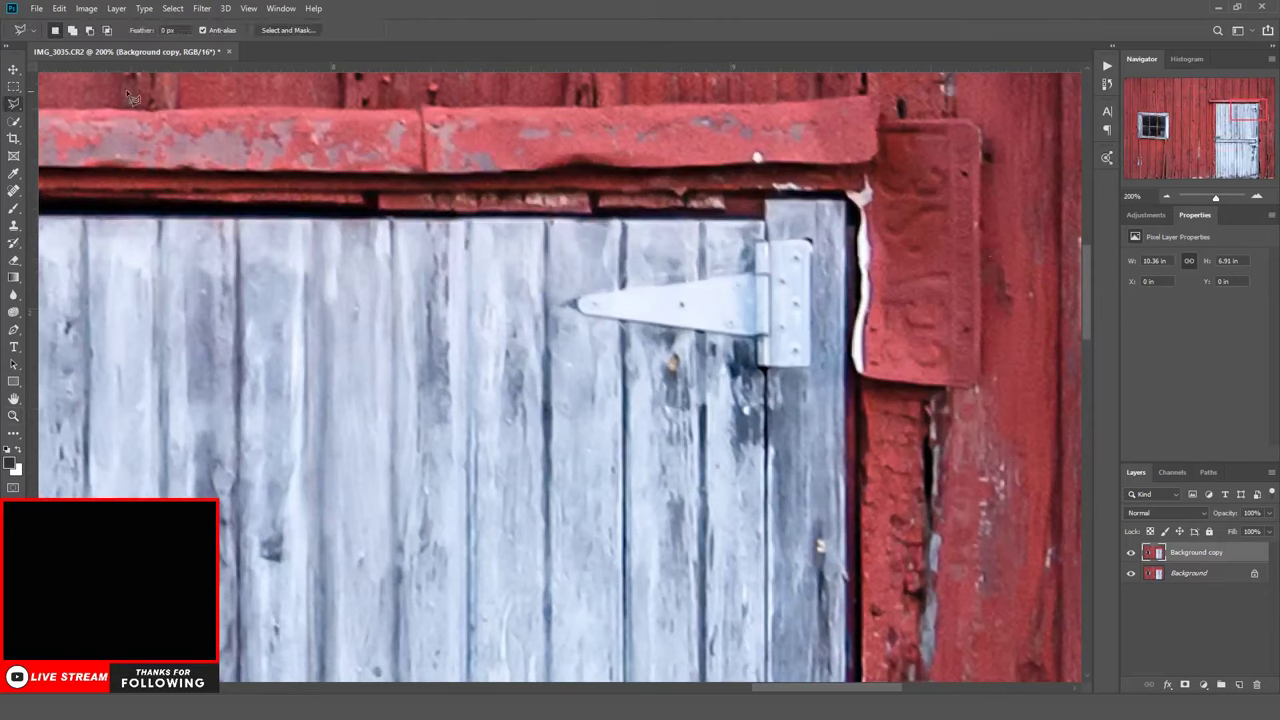
mouse_move(882, 124)
left_mouse_down()
mouse_move(966, 124)
mouse_move(982, 152)
left_mouse_up()
mouse_move(981, 198)
left_mouse_down()
mouse_move(979, 389)
mouse_move(867, 380)
mouse_move(869, 213)
mouse_move(880, 204)
mouse_move(868, 183)
mouse_move(882, 126)
left_mouse_up()
Refine the trim selection in Select and Mask with 3.9 px feather and about 41% contrast
left_click(281, 29)
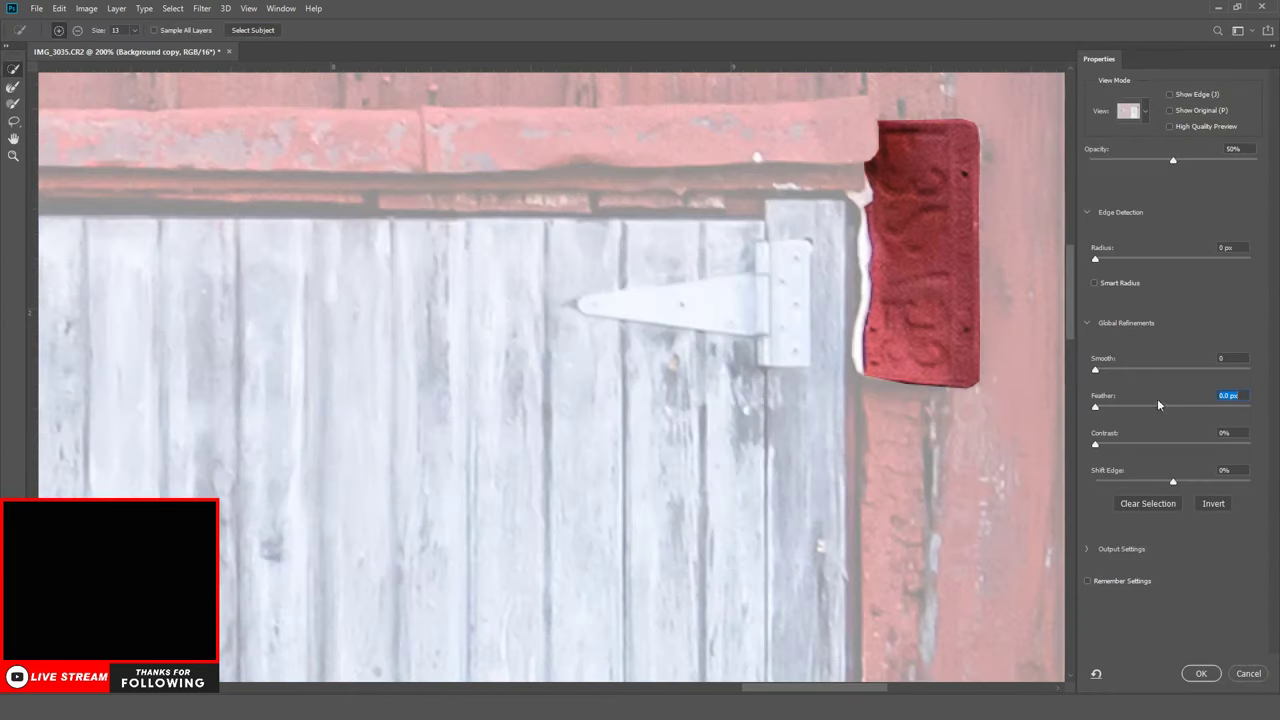
left_click(1138, 406)
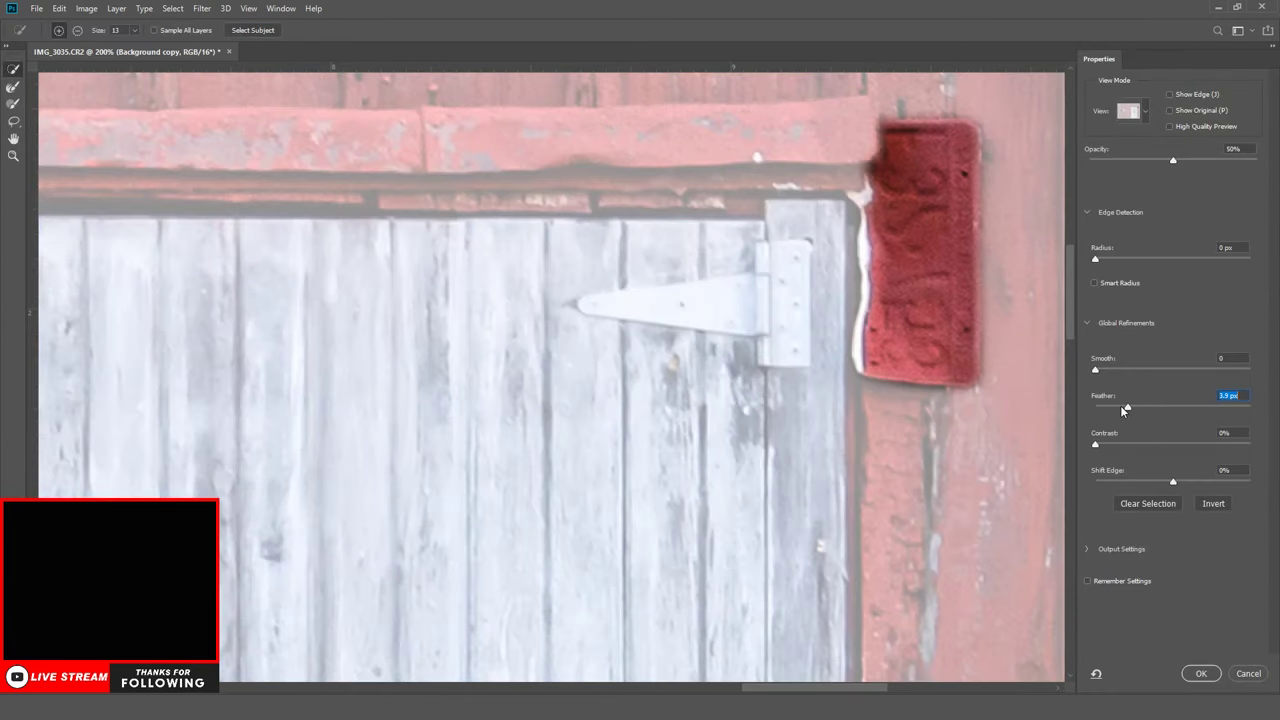
left_click(1098, 444)
left_click(1128, 444)
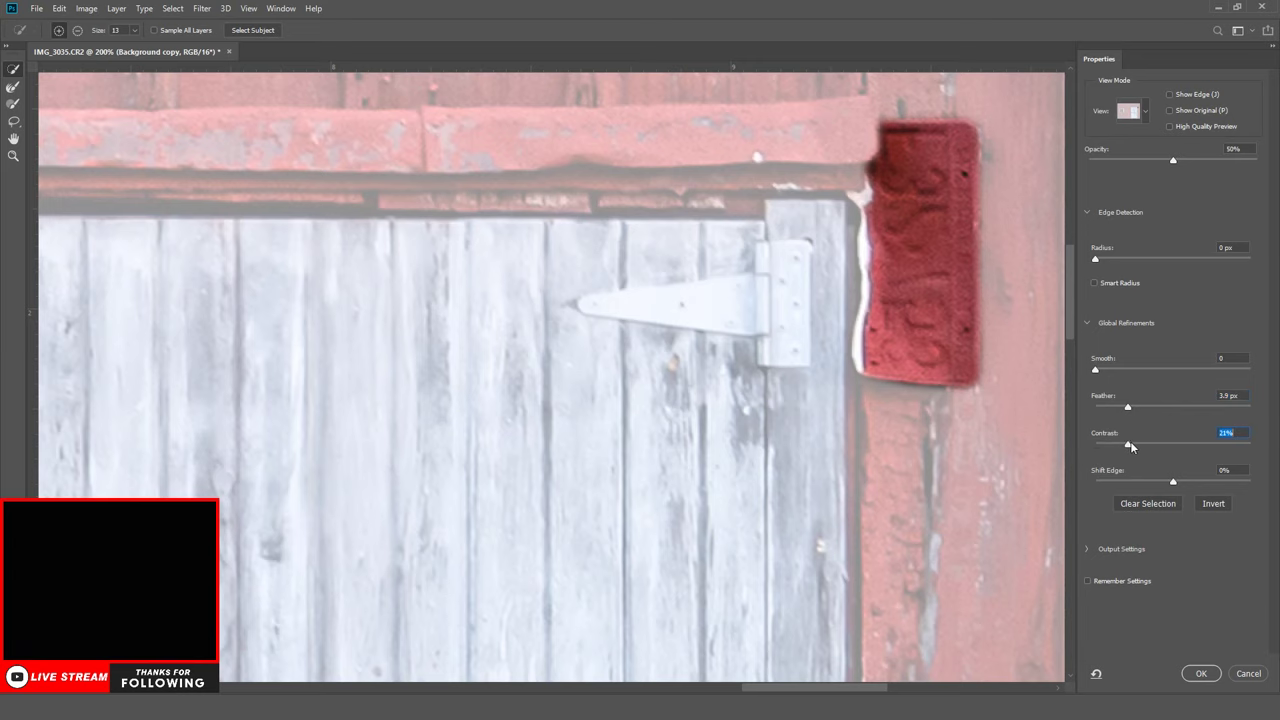
left_click_drag(1138, 445, 1146, 445)
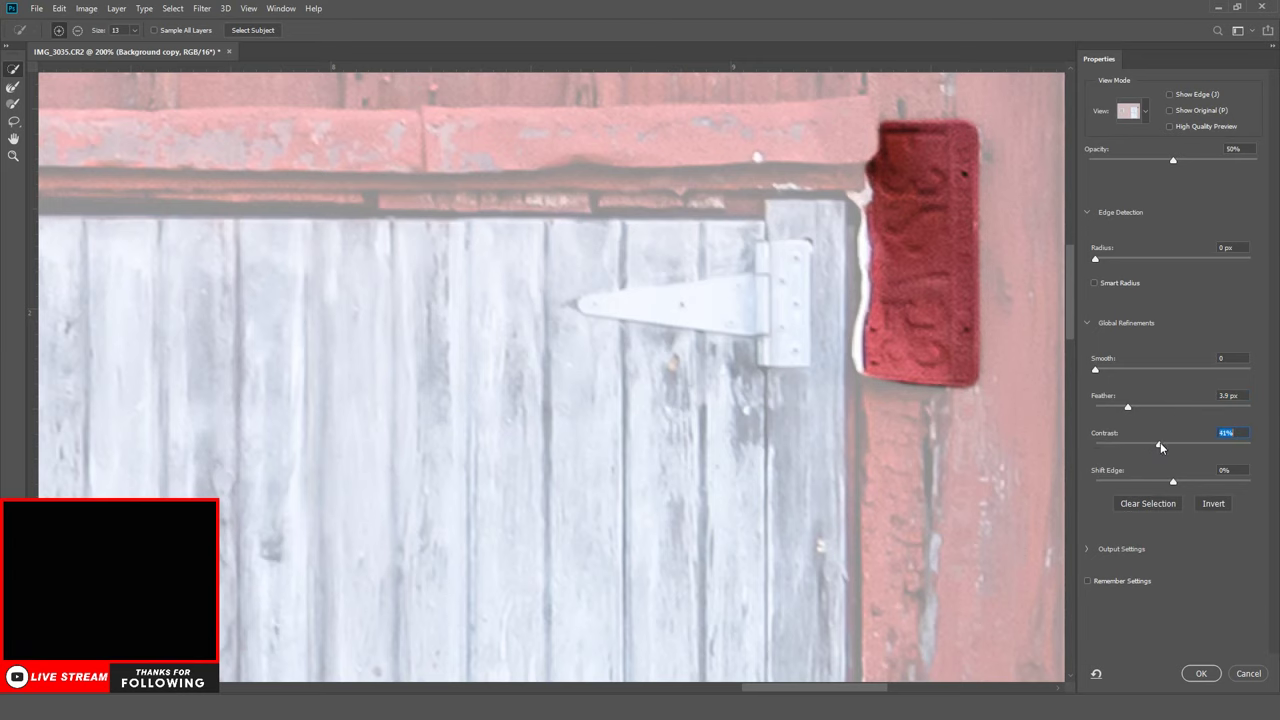
left_click(1201, 673)
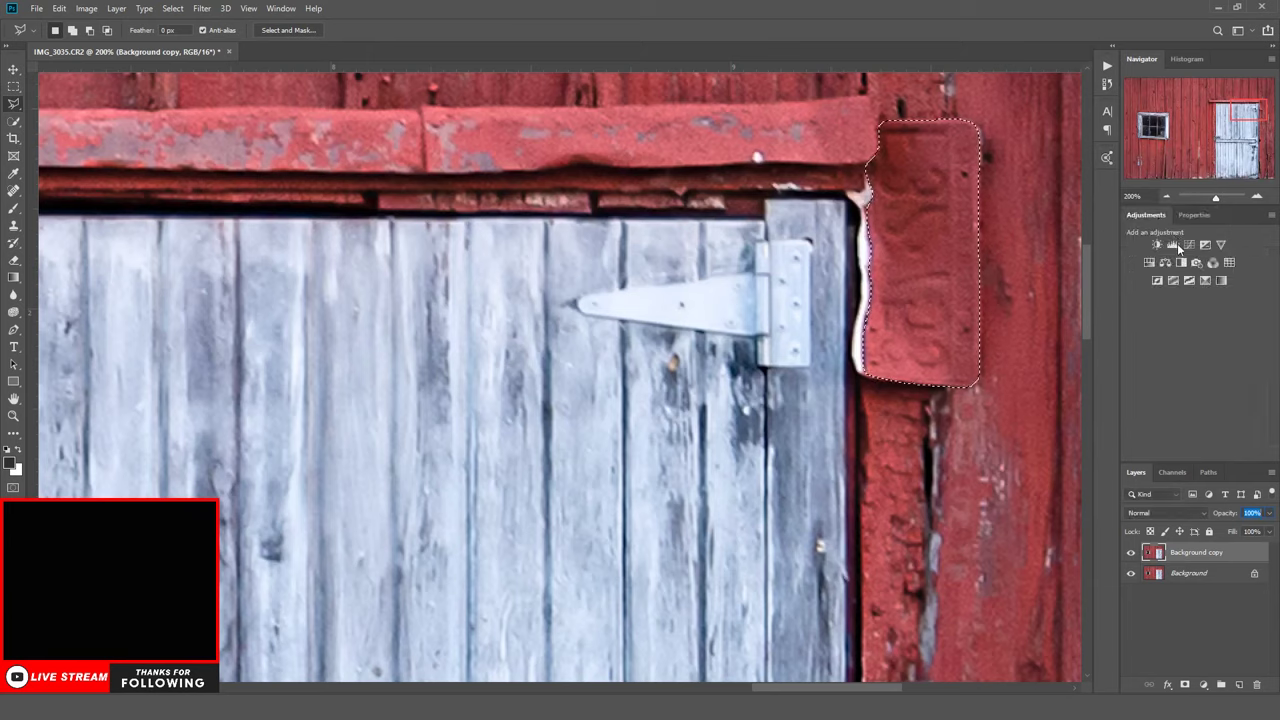
Add a trim-masked Levels layer with input levels 6, 0.94 and 198
left_click(1175, 244)
left_click_drag(1261, 356, 1197, 360)
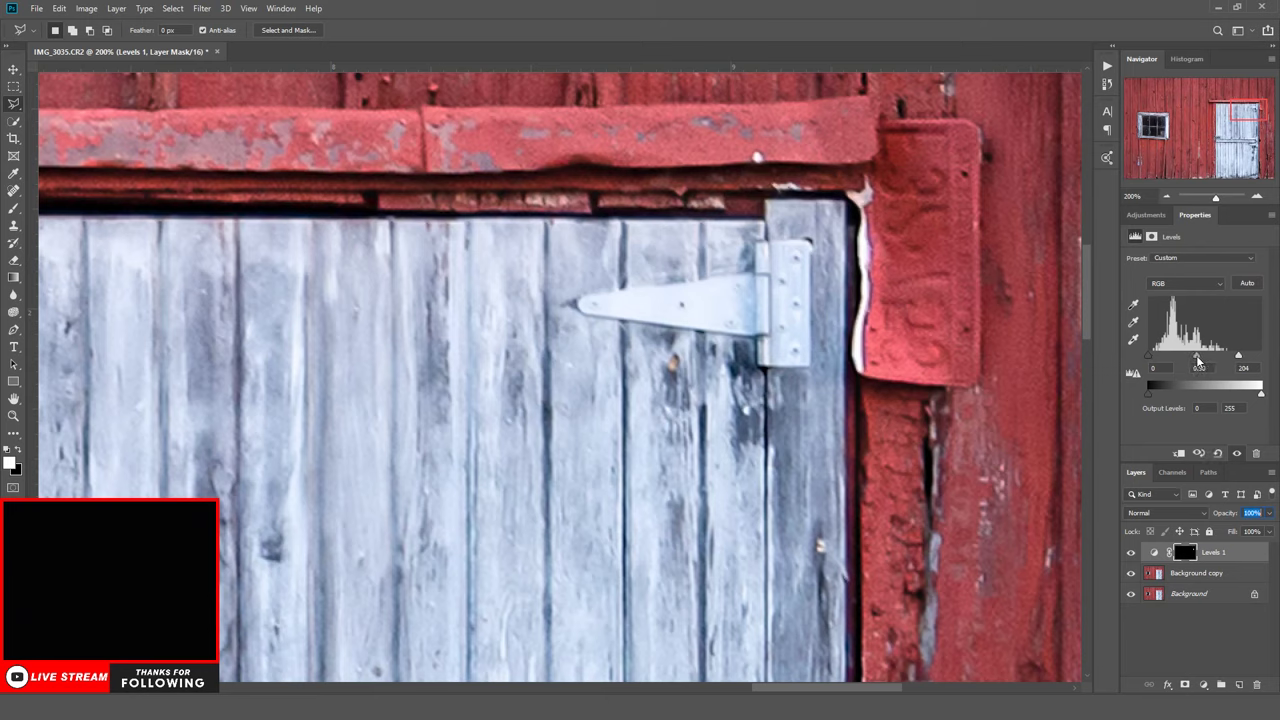
left_click_drag(1238, 357, 1236, 358)
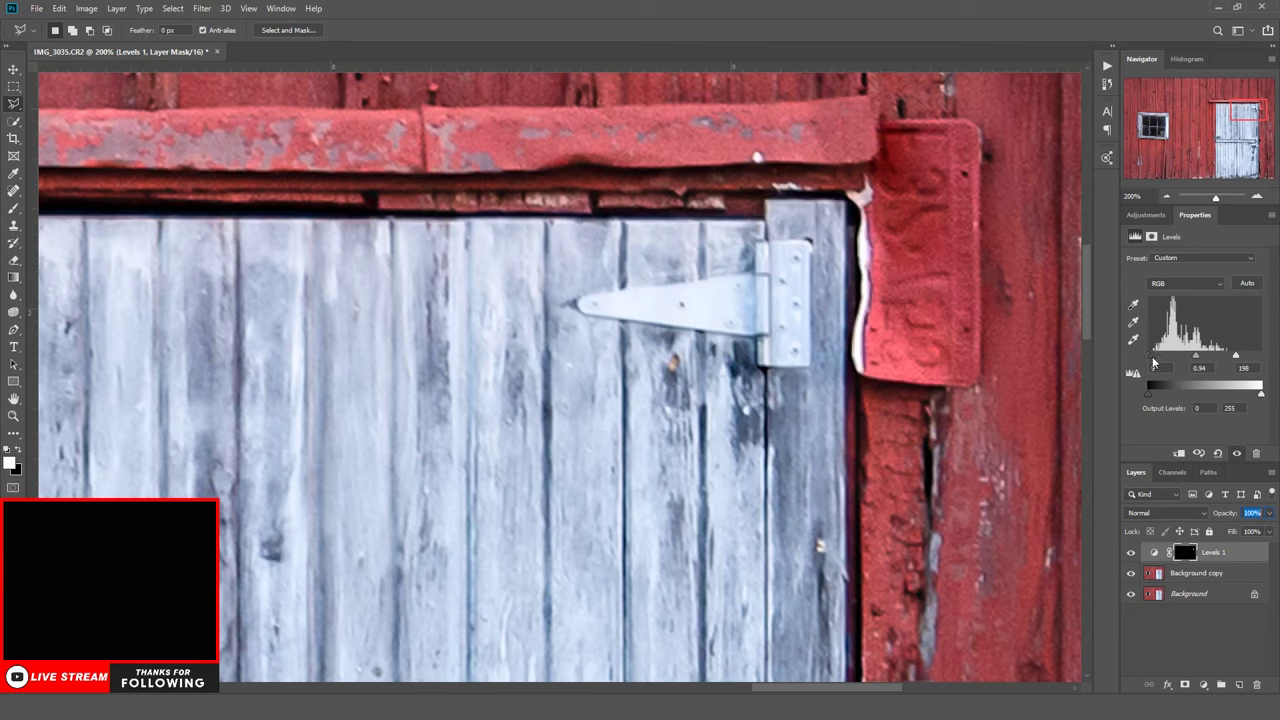
left_click_drag(1152, 362, 1154, 362)
left_click(1132, 555)
left_click(1132, 555)
Lower the Levels layer to 40% opacity and flatten the image
type("40")
key("Return")
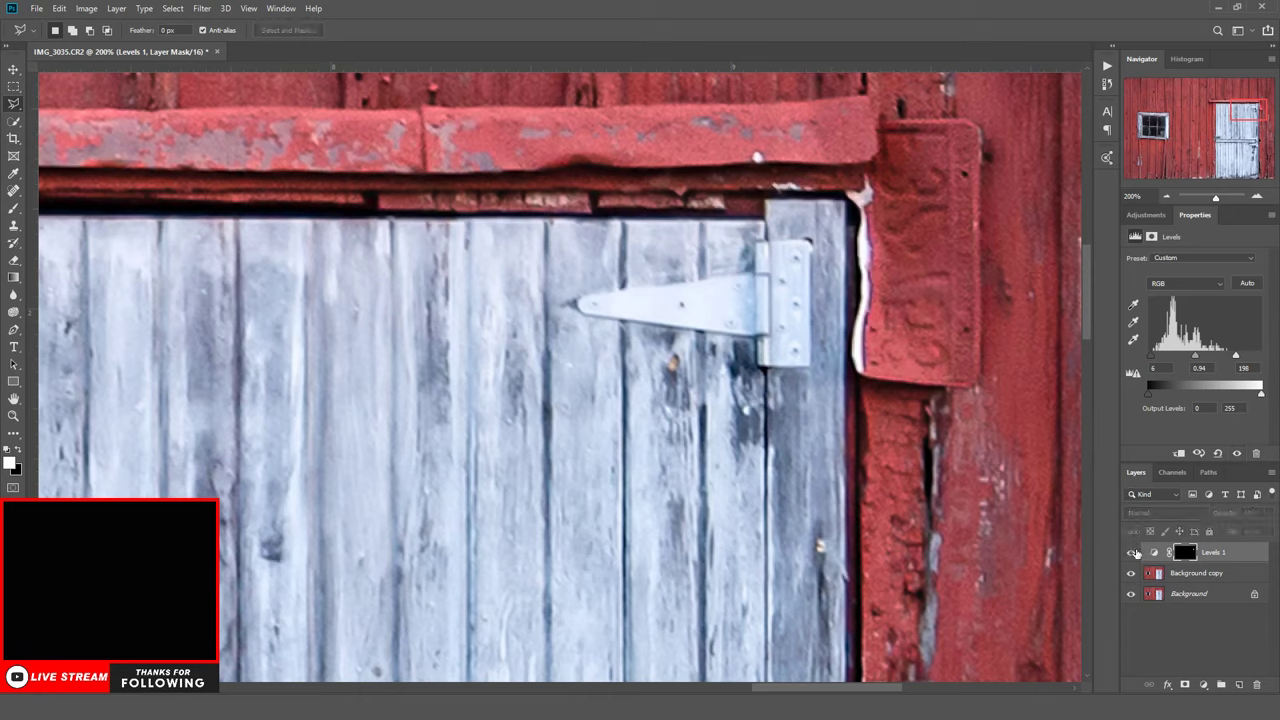
right_click(1204, 593)
left_click(1195, 552)
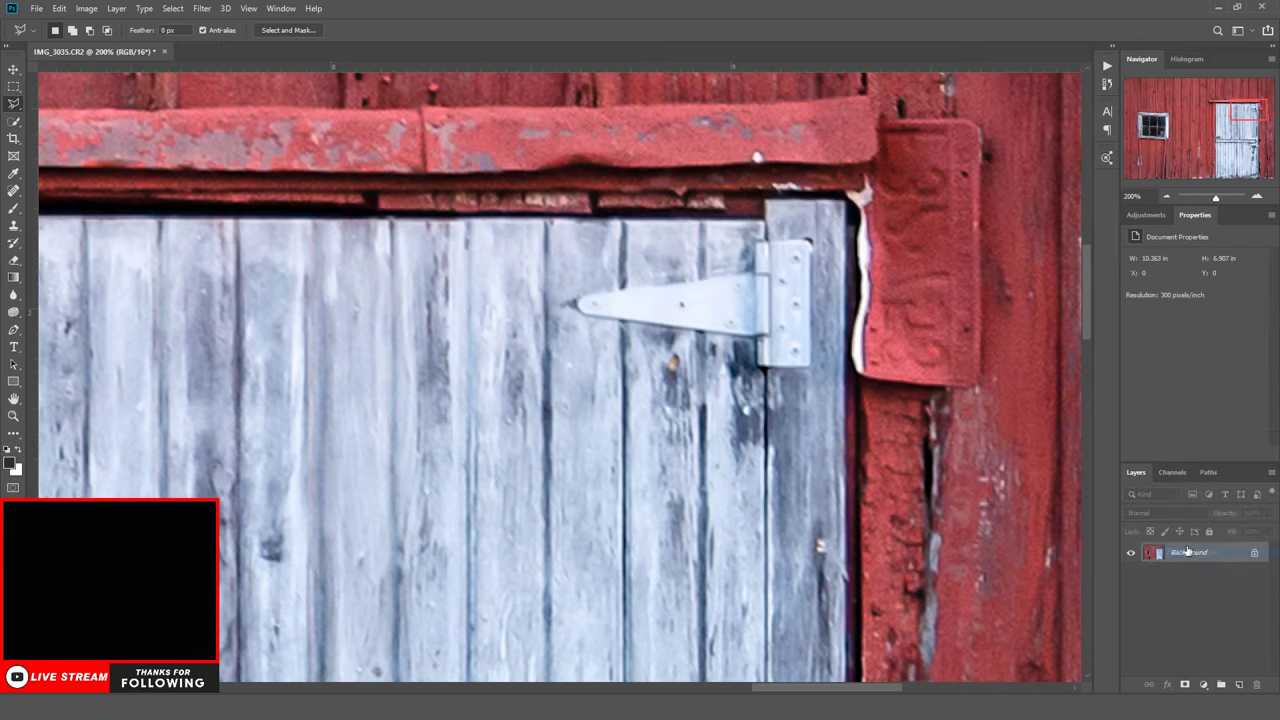
Zoom out to the whole wall and duplicate the Background layer
left_click(14, 416)
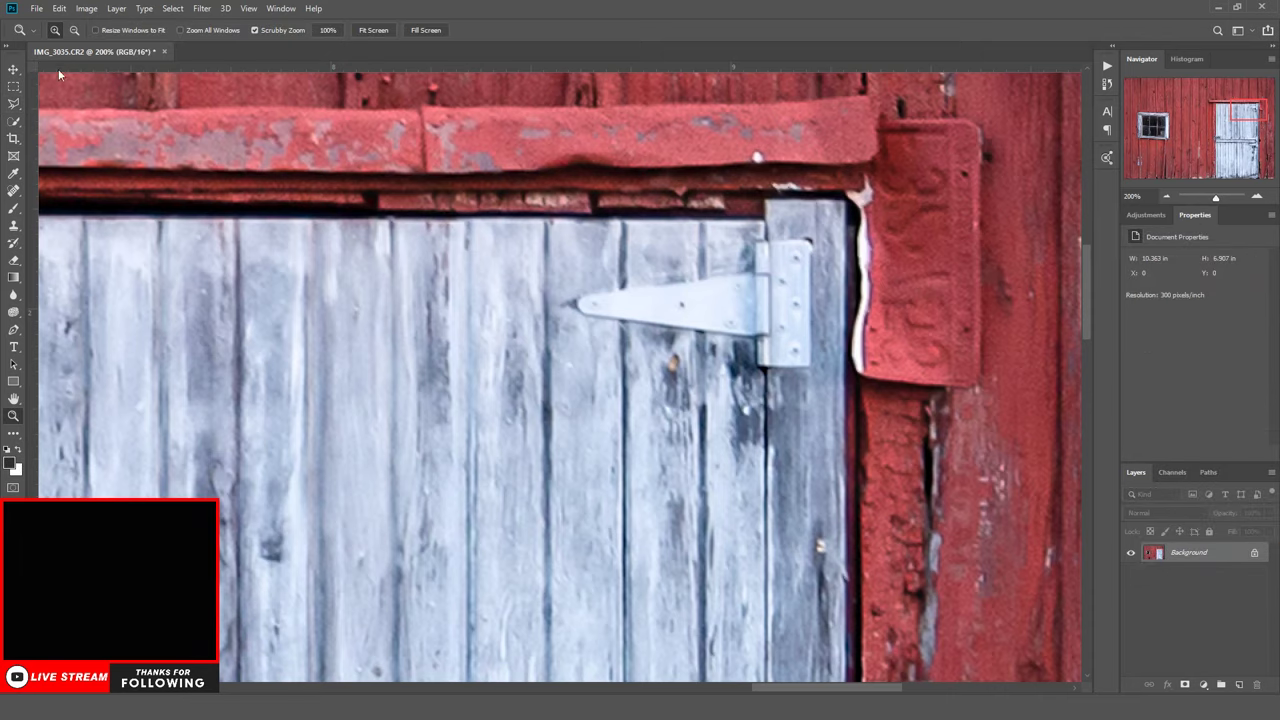
left_click(198, 220, "alt")
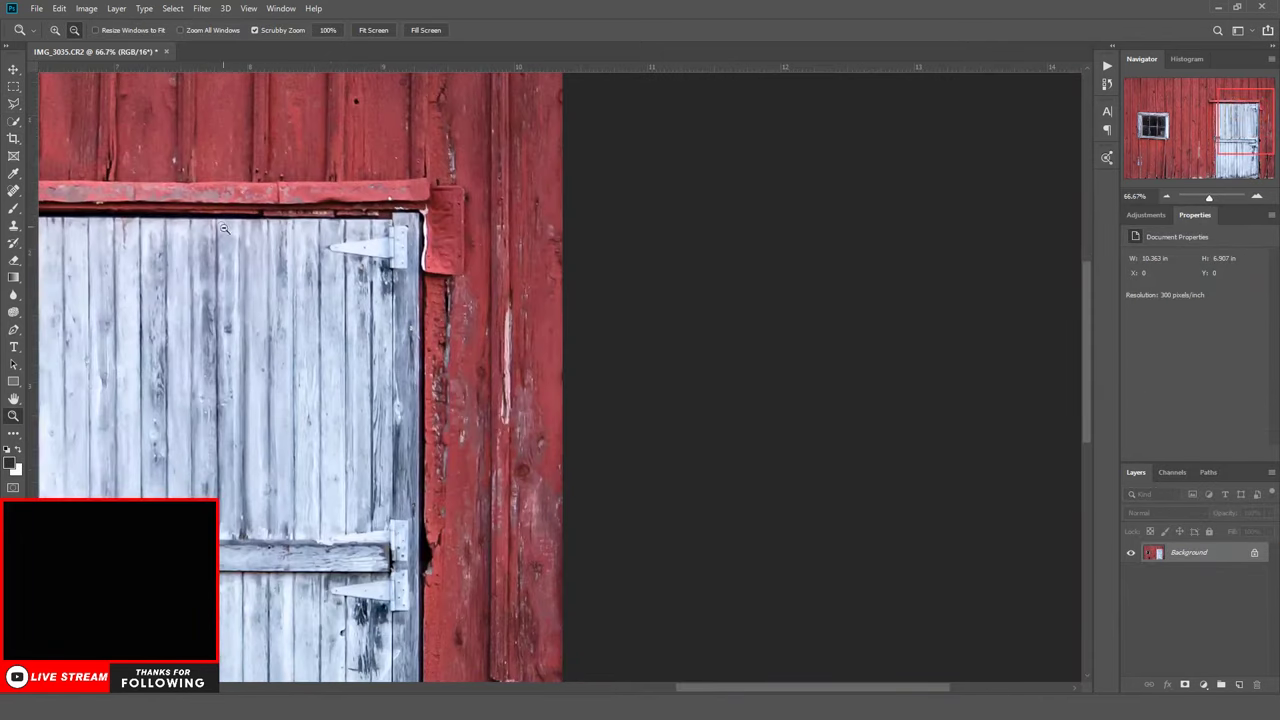
left_click(350, 371, "alt")
scroll(771, 420, "down", 3)
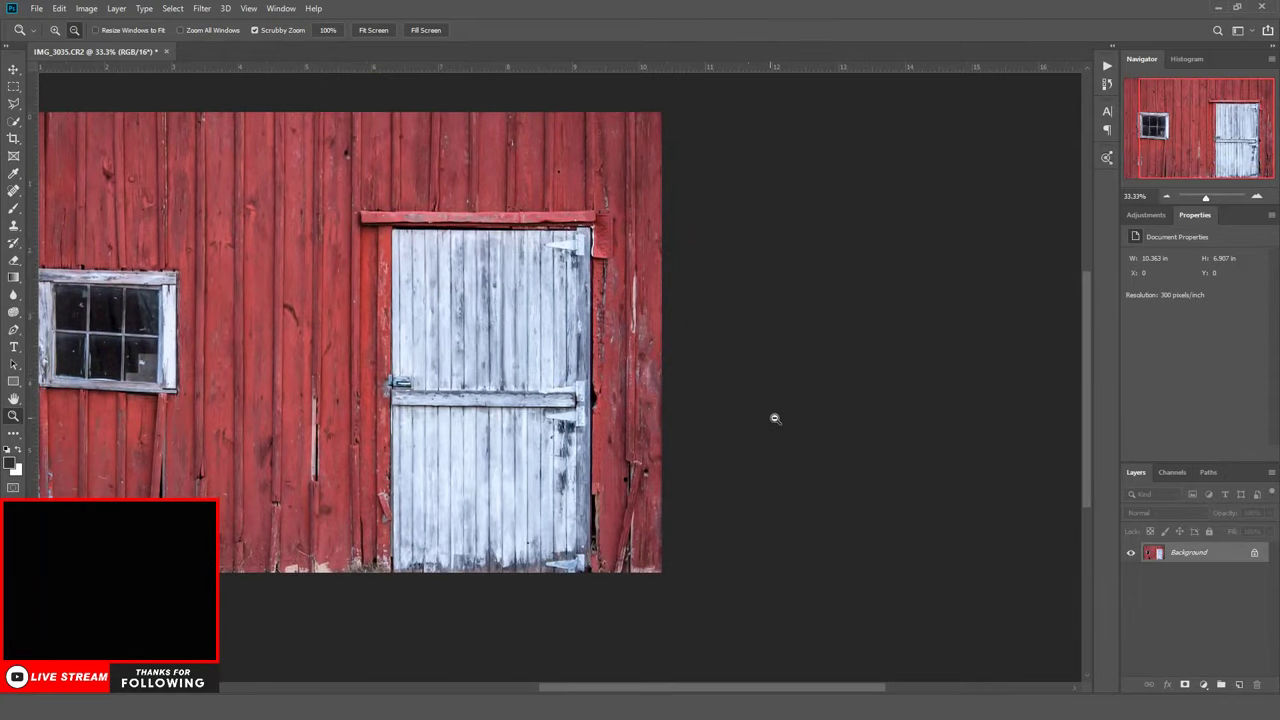
left_click_drag(1226, 566, 1239, 684)
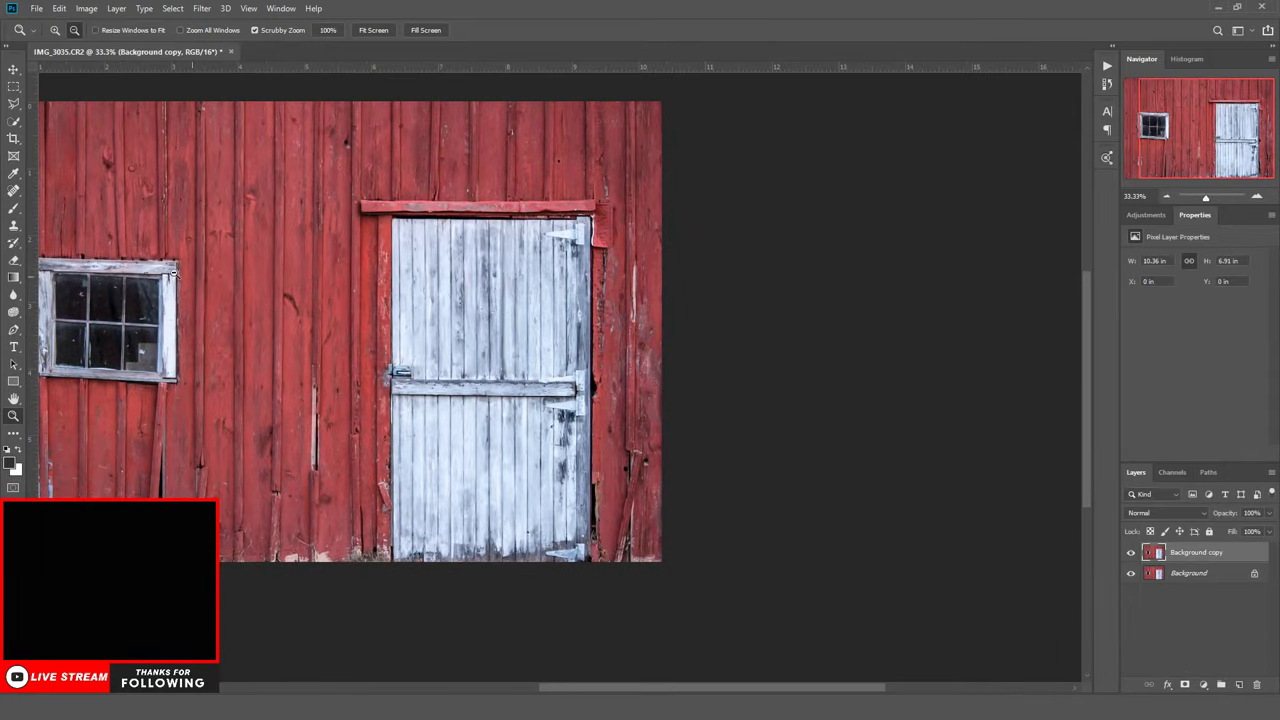
Select the white door with Quick Selection, subtracting the extra areas
left_click(14, 121)
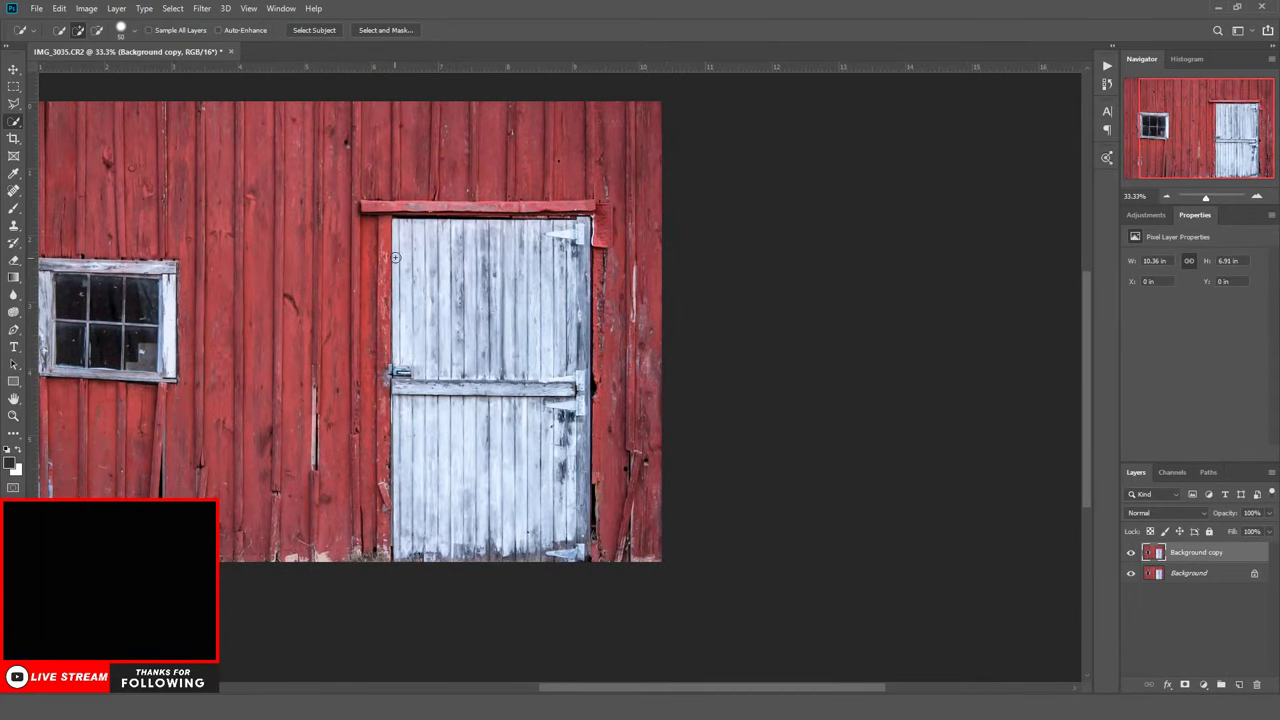
mouse_move(405, 231)
left_mouse_down()
mouse_move(424, 234)
mouse_move(411, 233)
mouse_move(418, 250)
mouse_move(582, 235)
mouse_move(566, 461)
mouse_move(581, 549)
left_mouse_up()
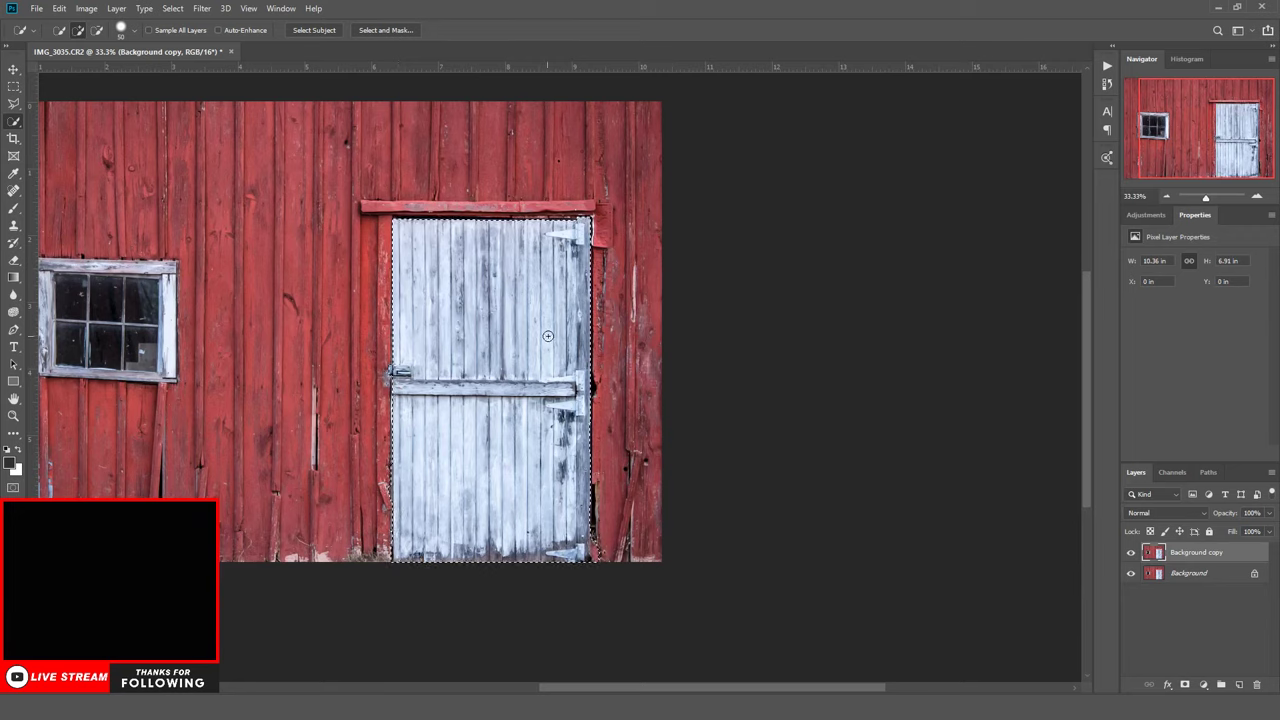
left_click(97, 30)
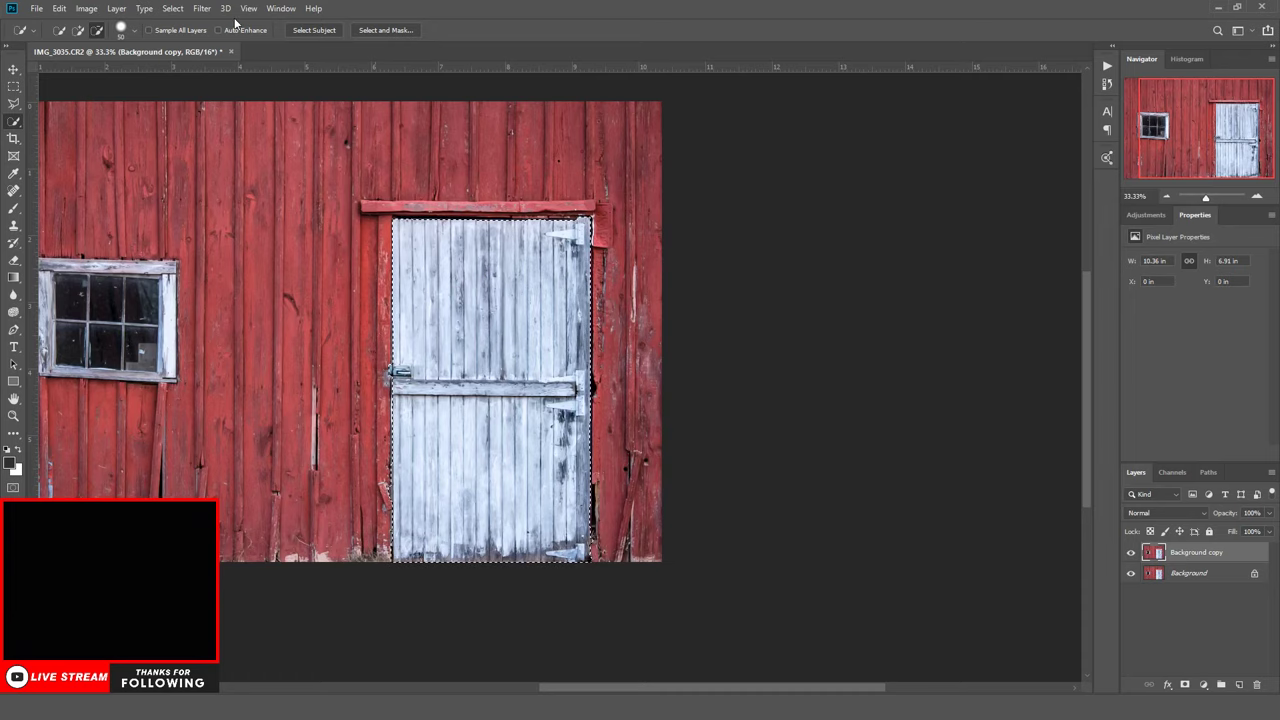
left_click(202, 8)
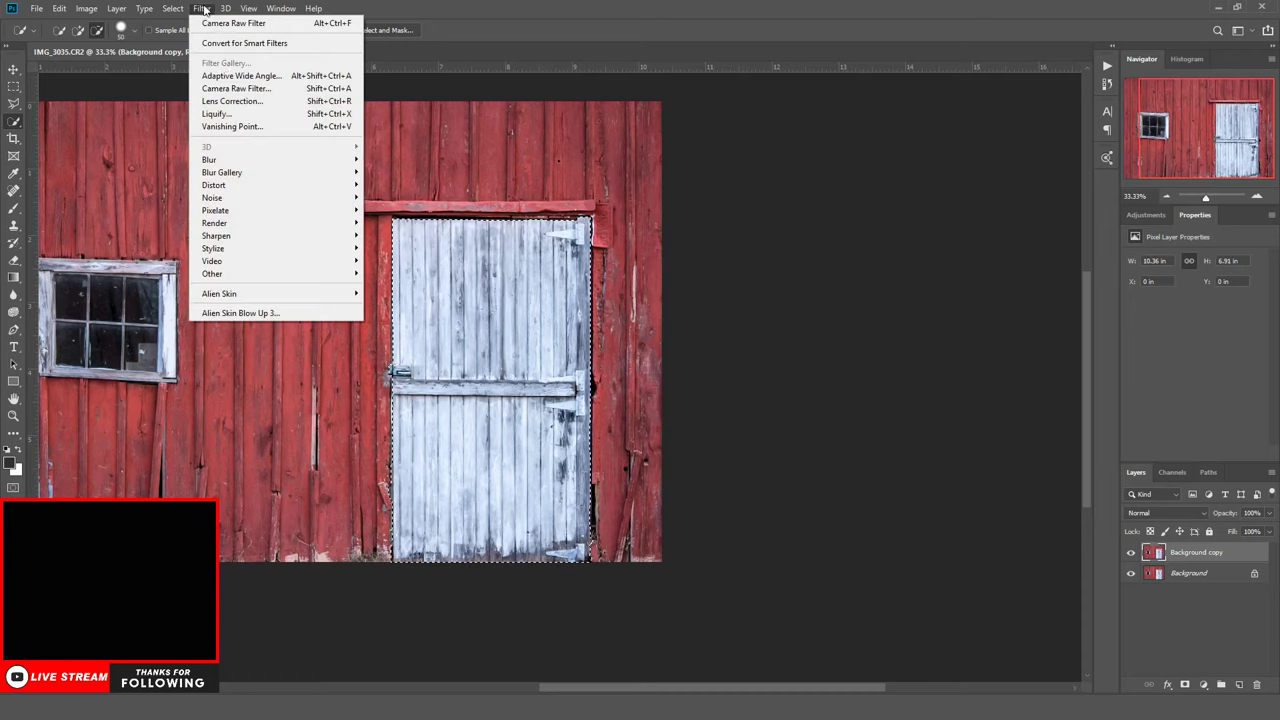
Apply a Camera Raw Filter with Clarity +25 to the selected door
left_click(233, 89)
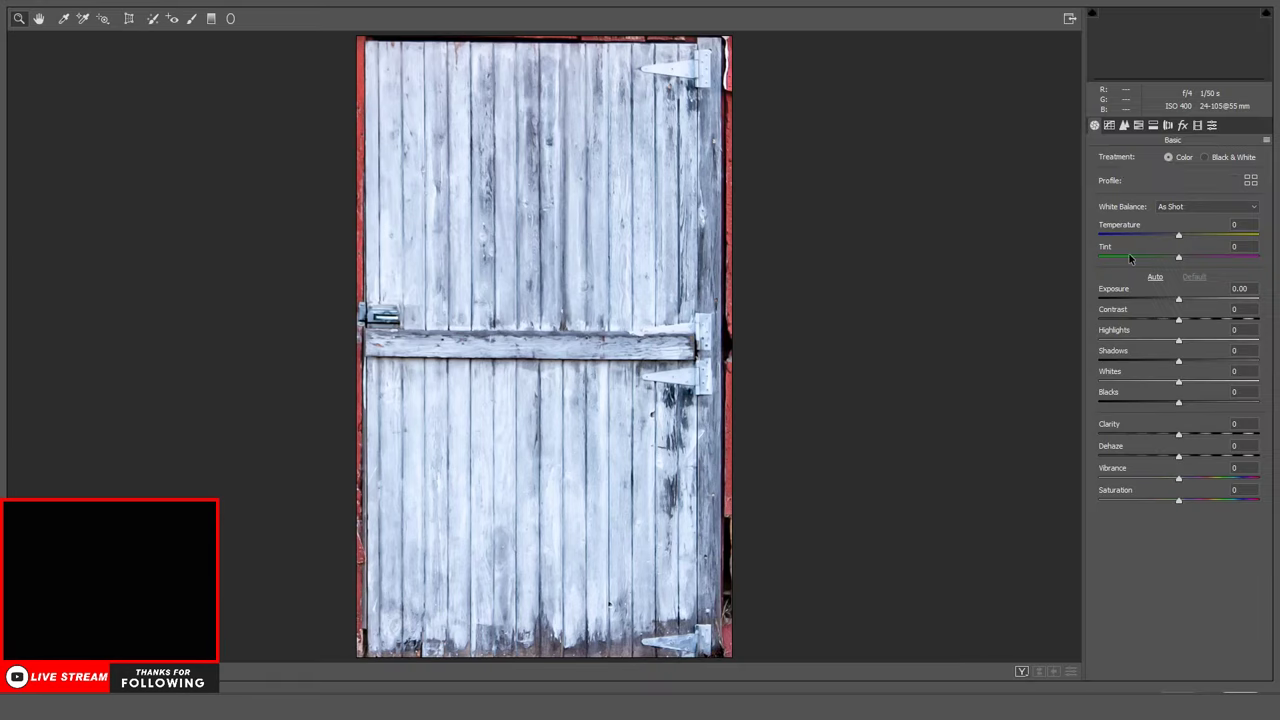
left_click_drag(1179, 435, 1201, 447)
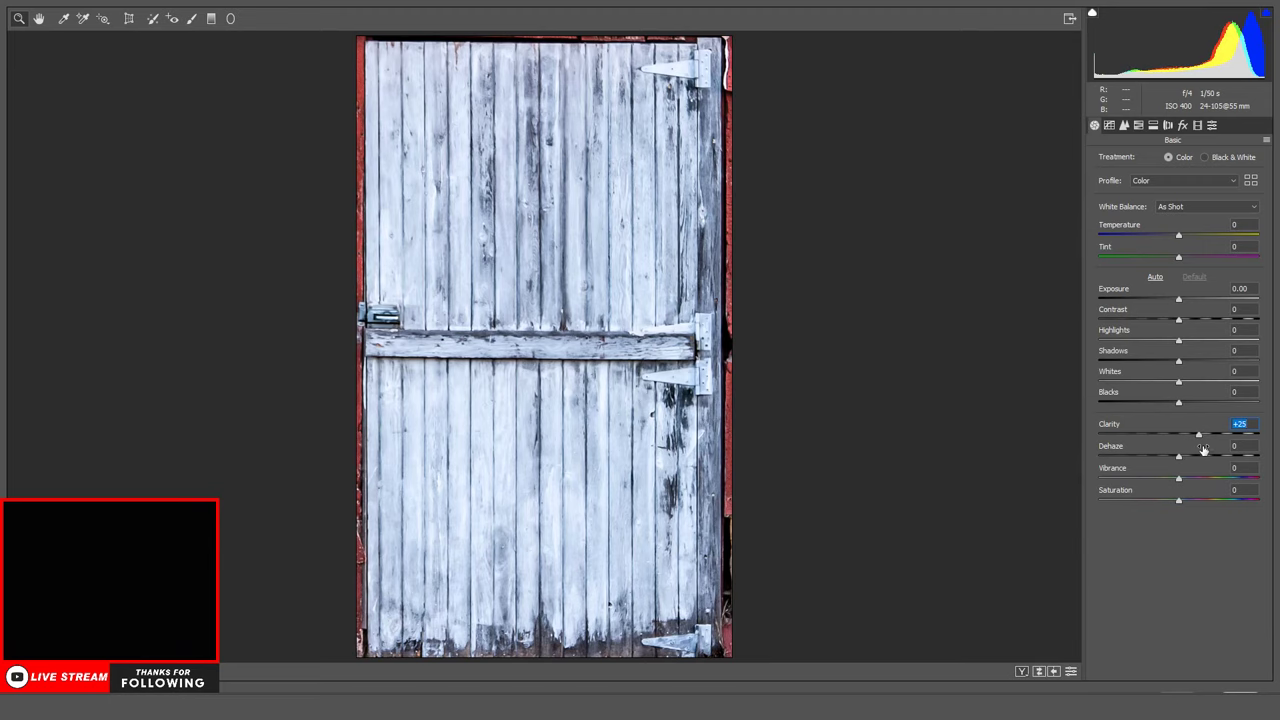
key("Return")
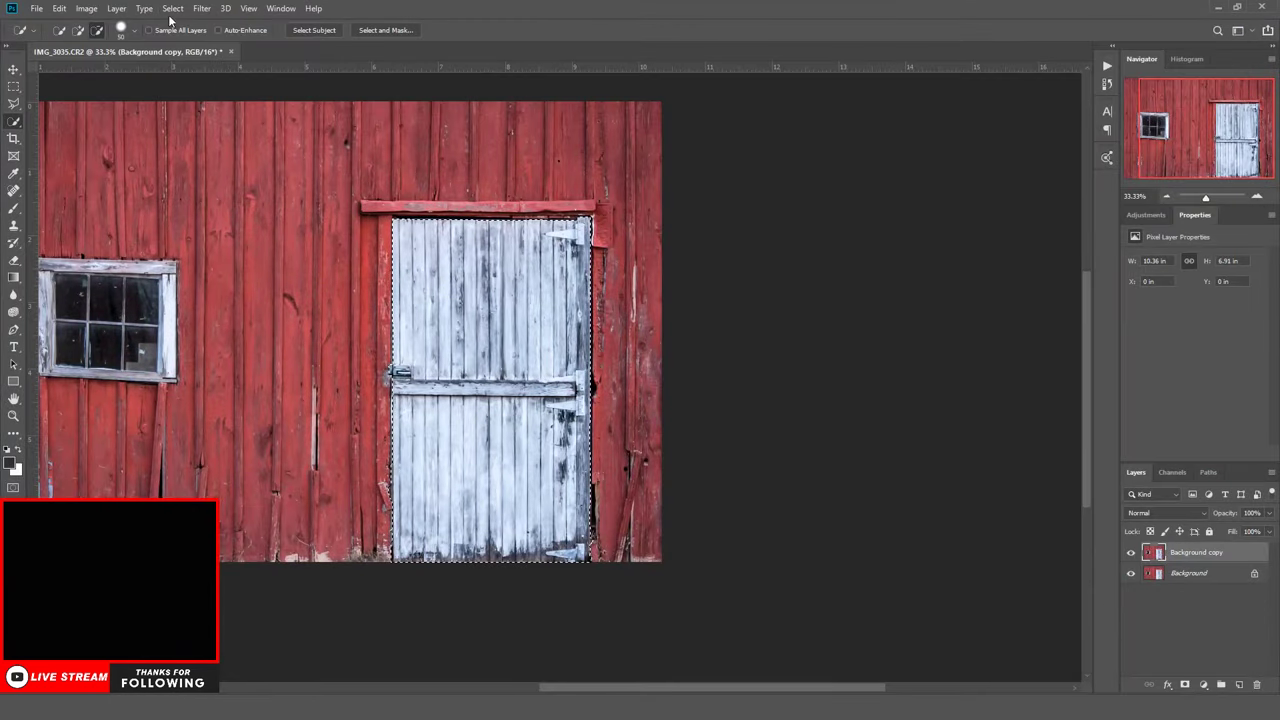
Add a door-masked Levels layer with a slightly raised black point, then flatten the image
left_click(1157, 214)
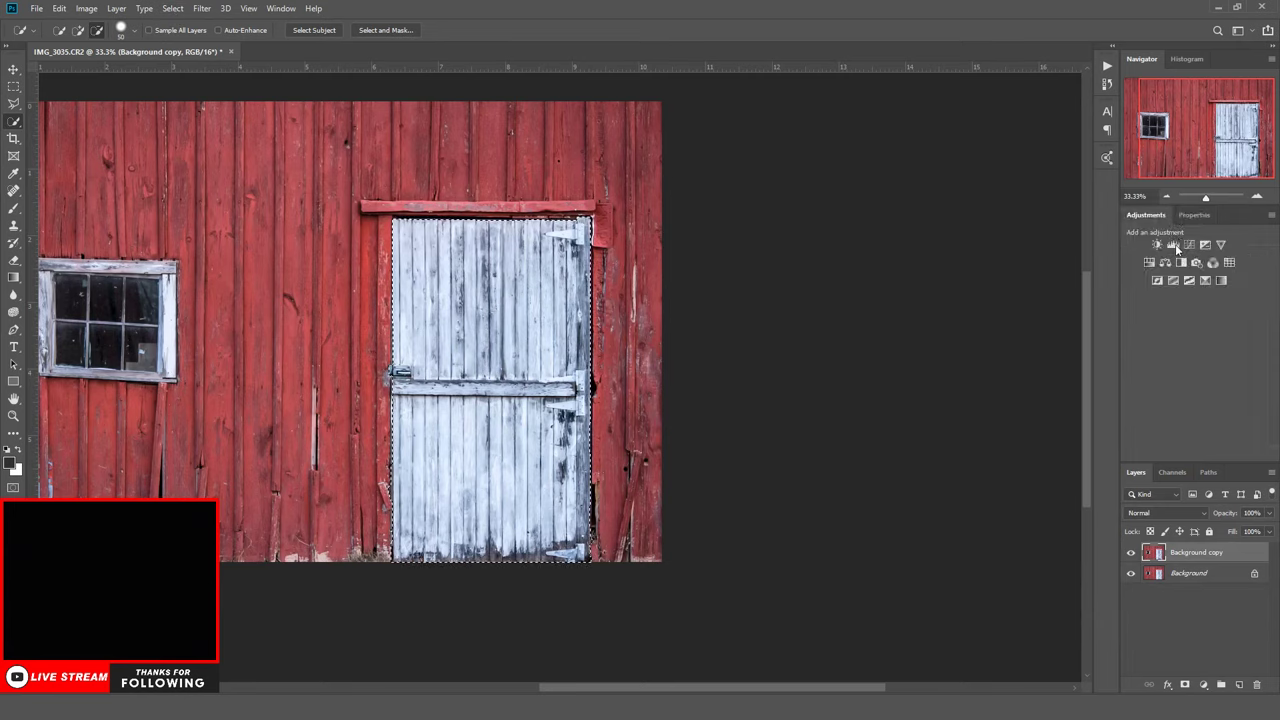
left_click(1158, 248)
left_click_drag(1149, 356, 1153, 358)
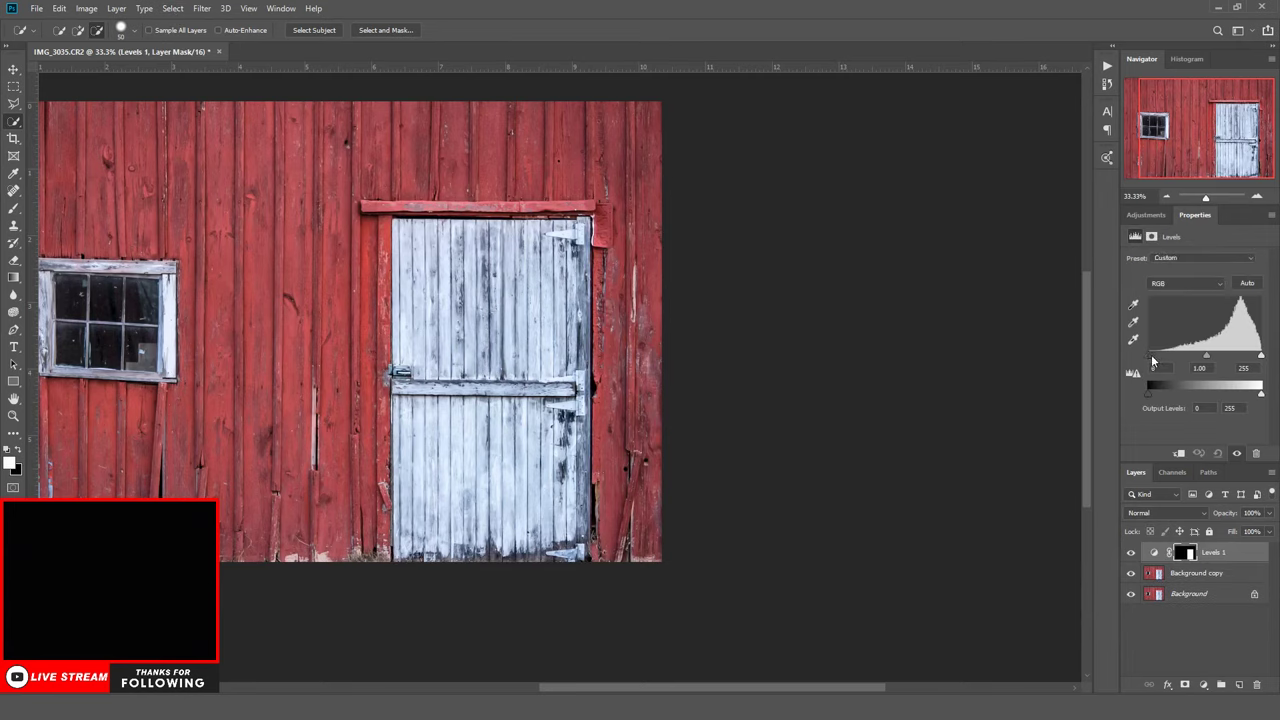
right_click(1215, 603)
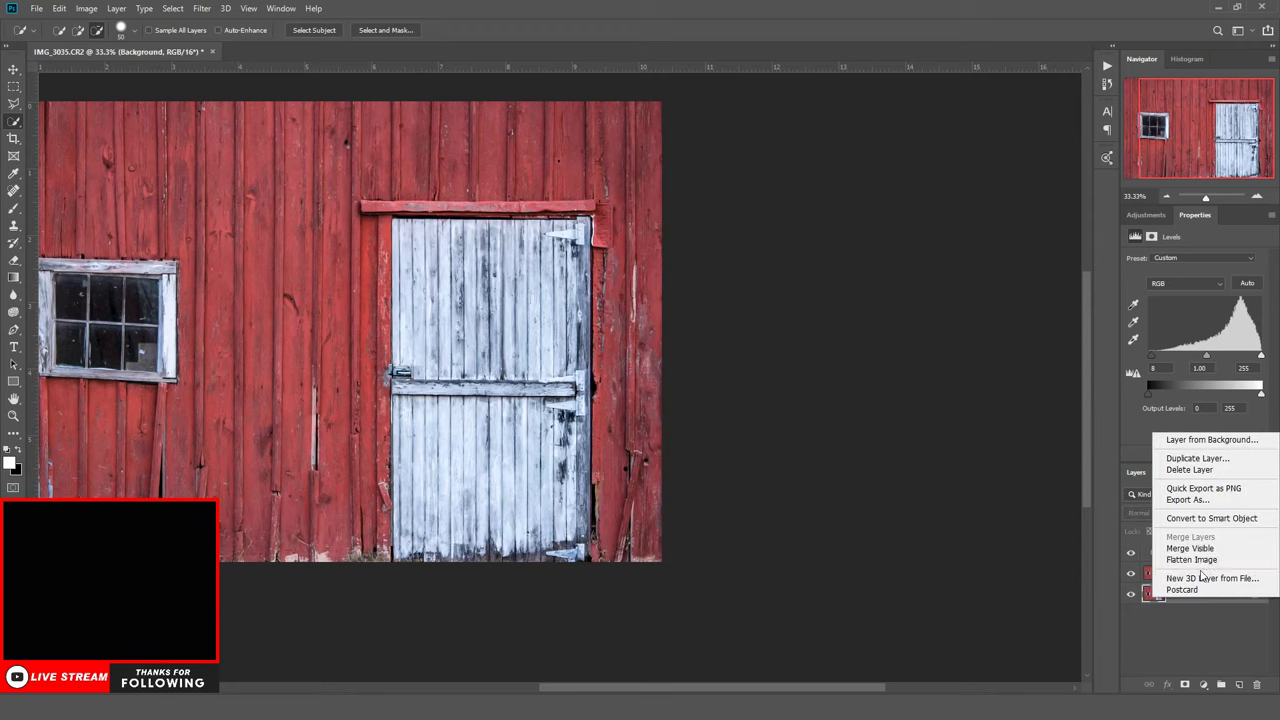
left_click(1175, 562)
Reselect the door, add a Levels layer, then drag it to the trash
left_click(172, 8)
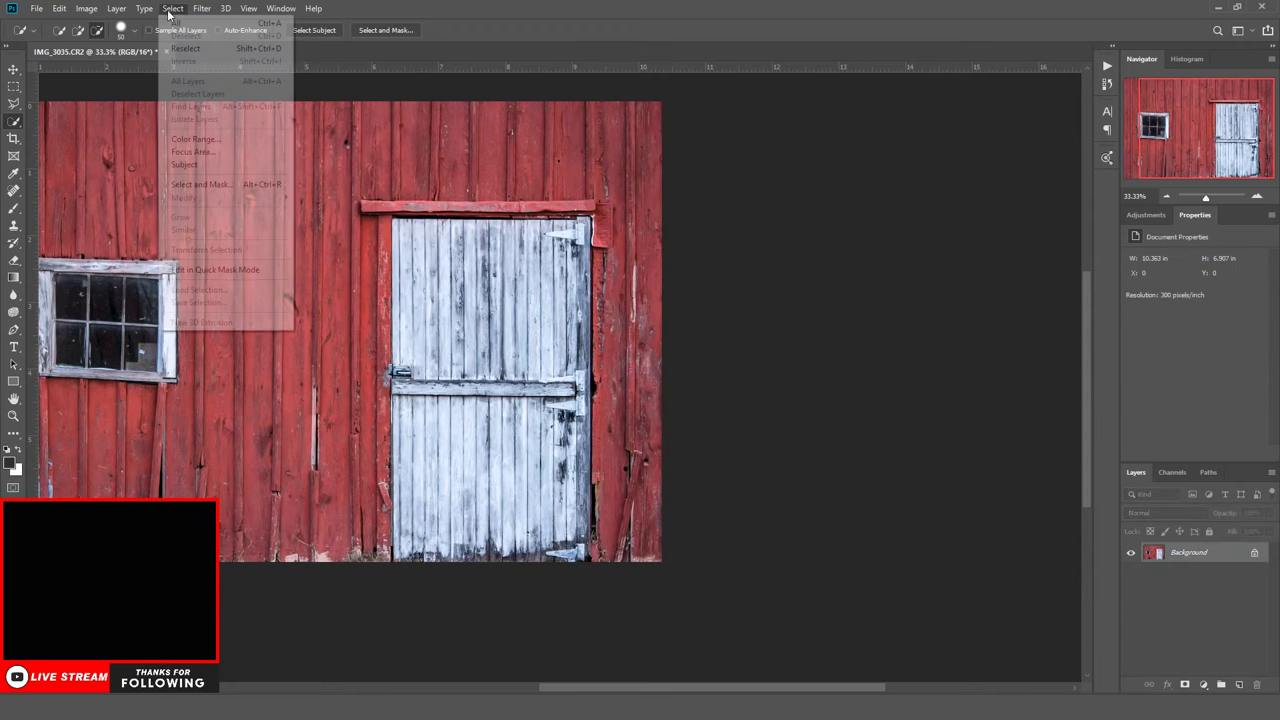
left_click(188, 47)
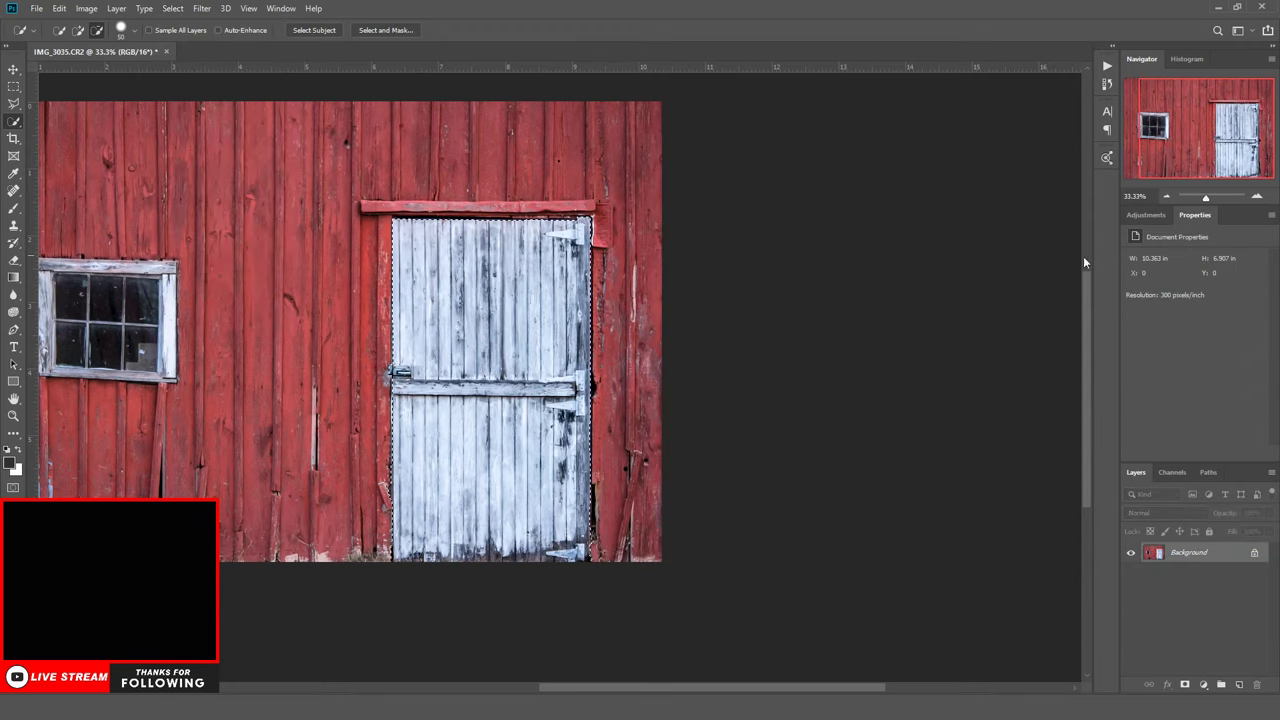
left_click(1146, 215)
left_click(1194, 215)
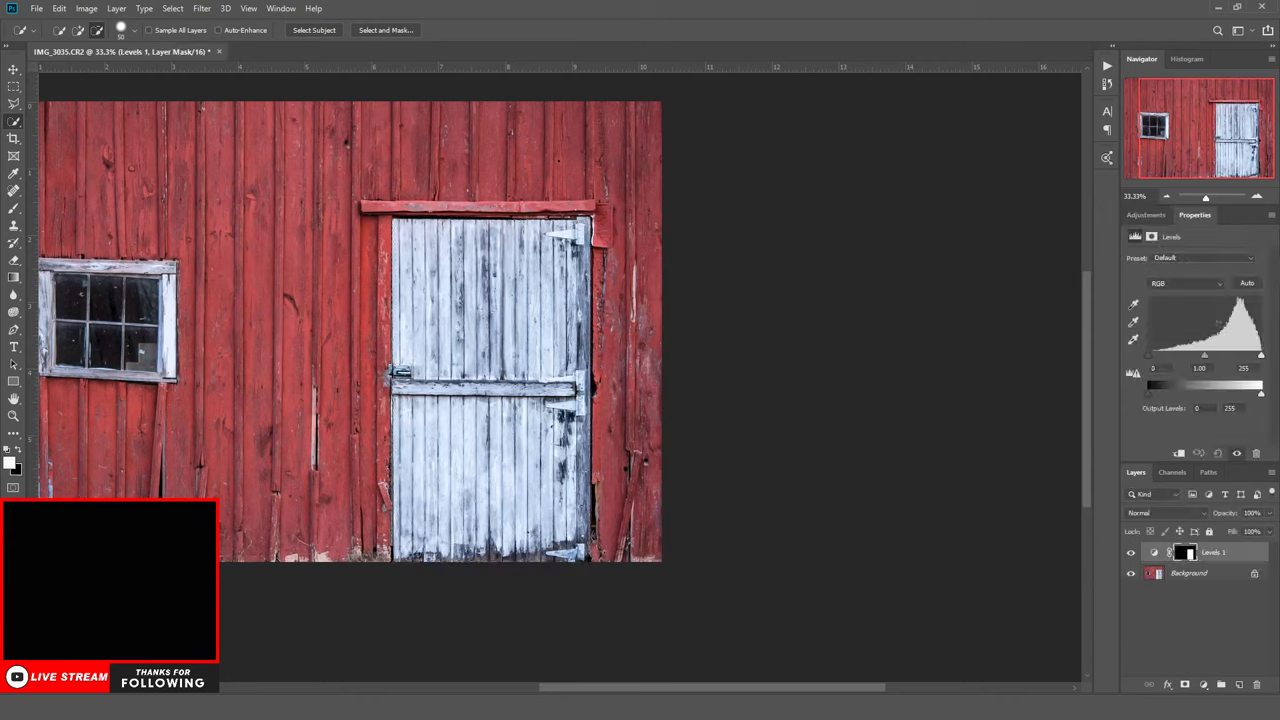
left_click_drag(1236, 556, 1257, 683)
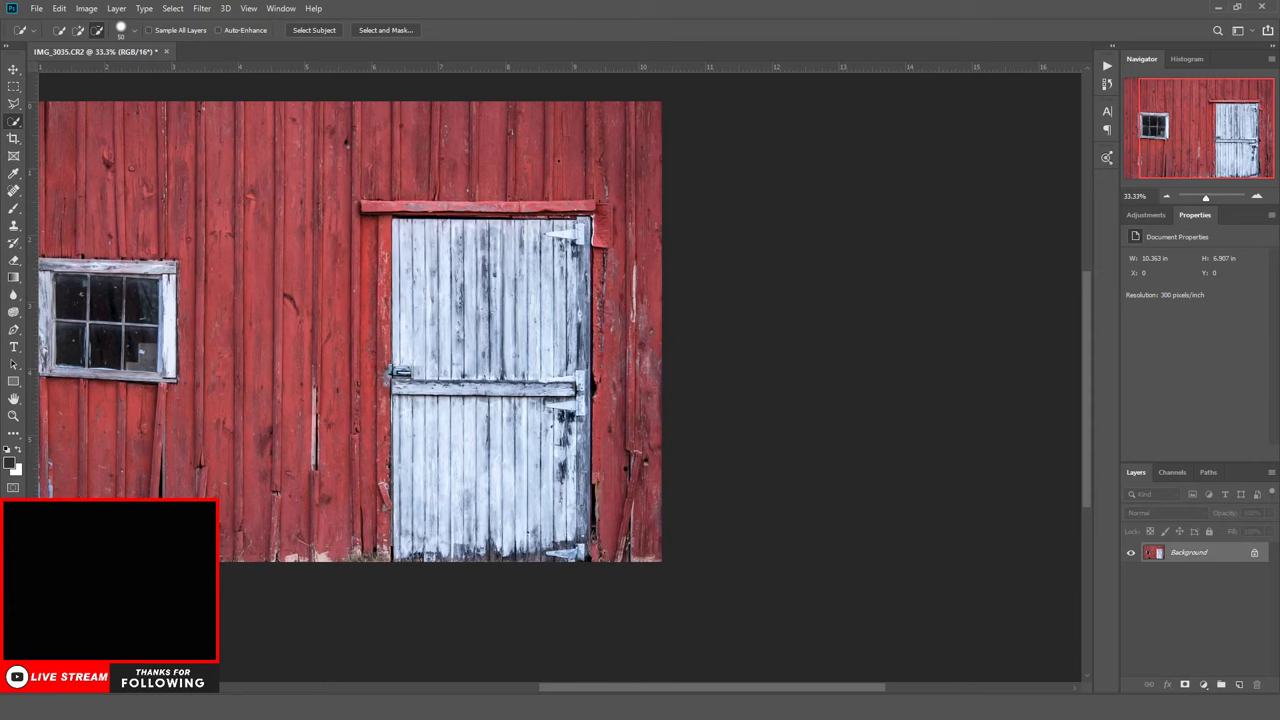
left_click(1140, 216)
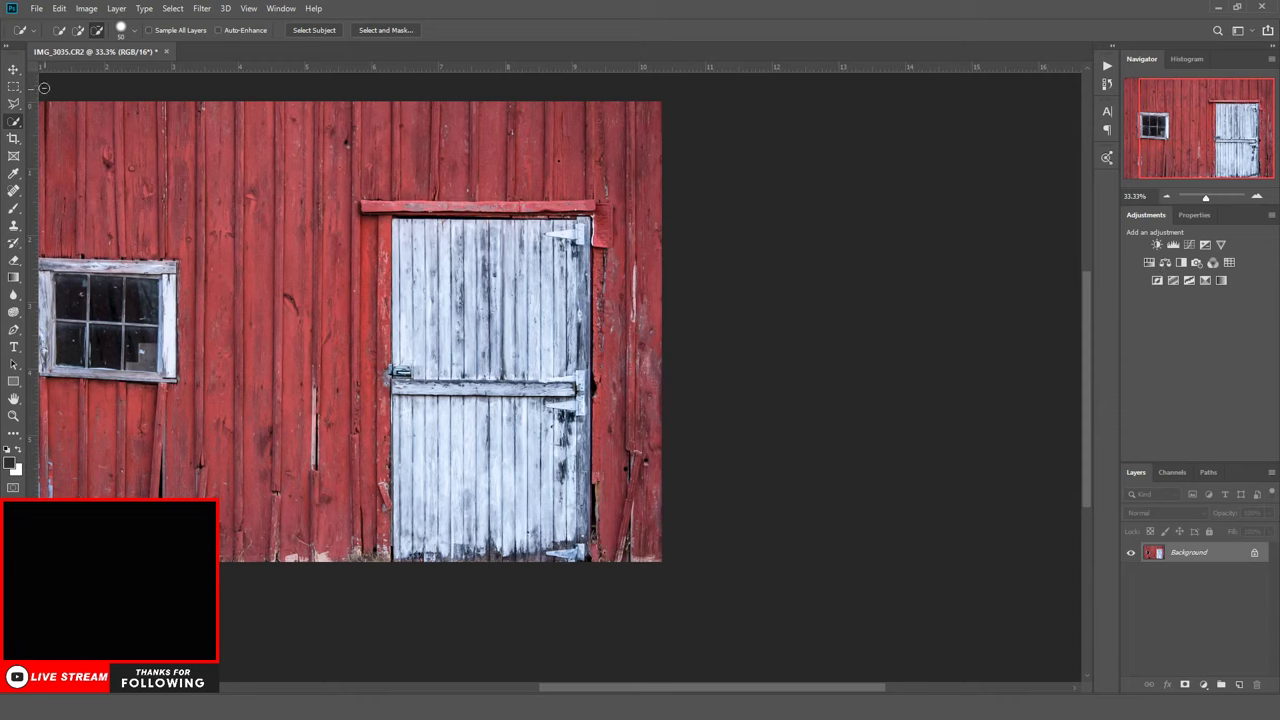
left_click(172, 8)
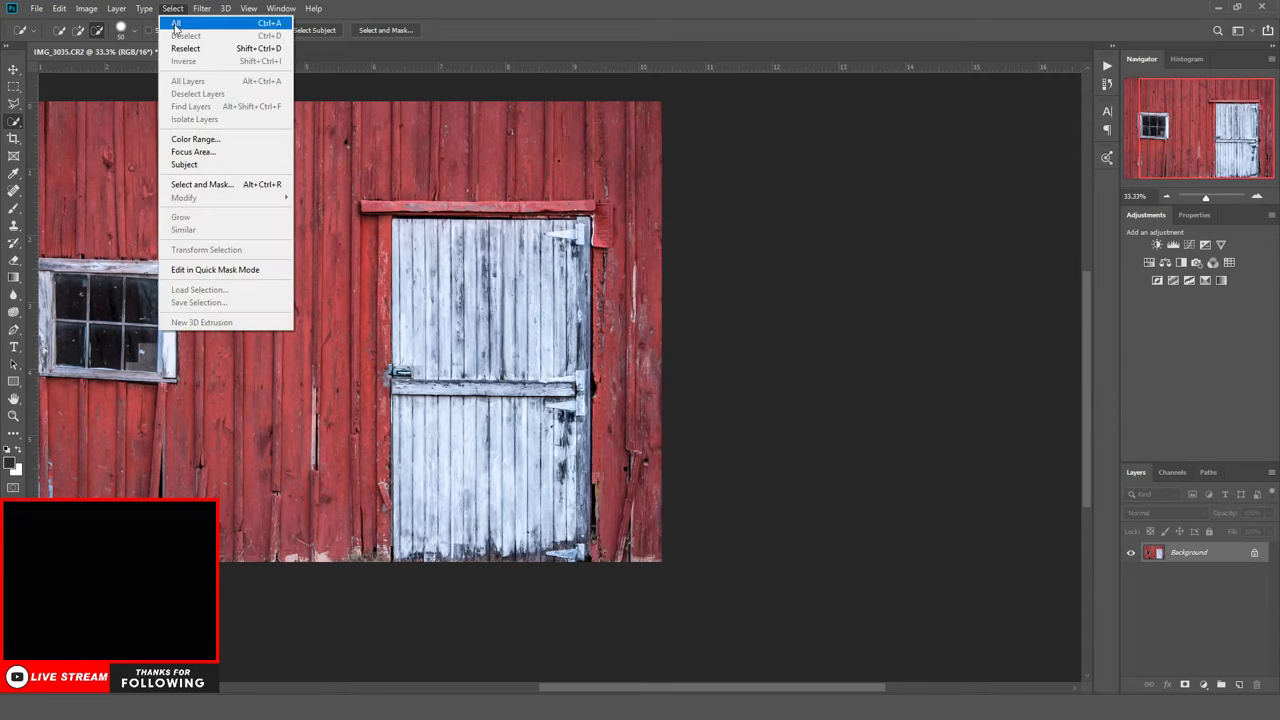
Reselect the door and try a Levels adjustment, then undo it
left_click(219, 52)
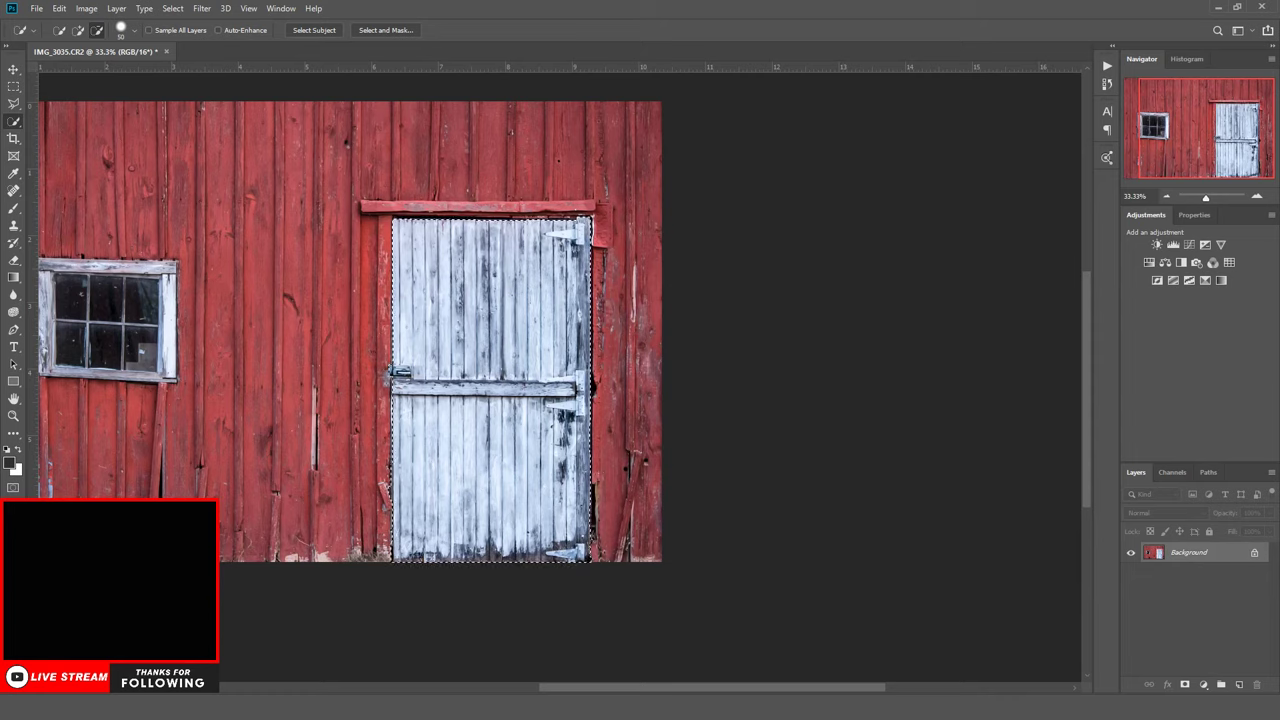
left_click(1173, 245)
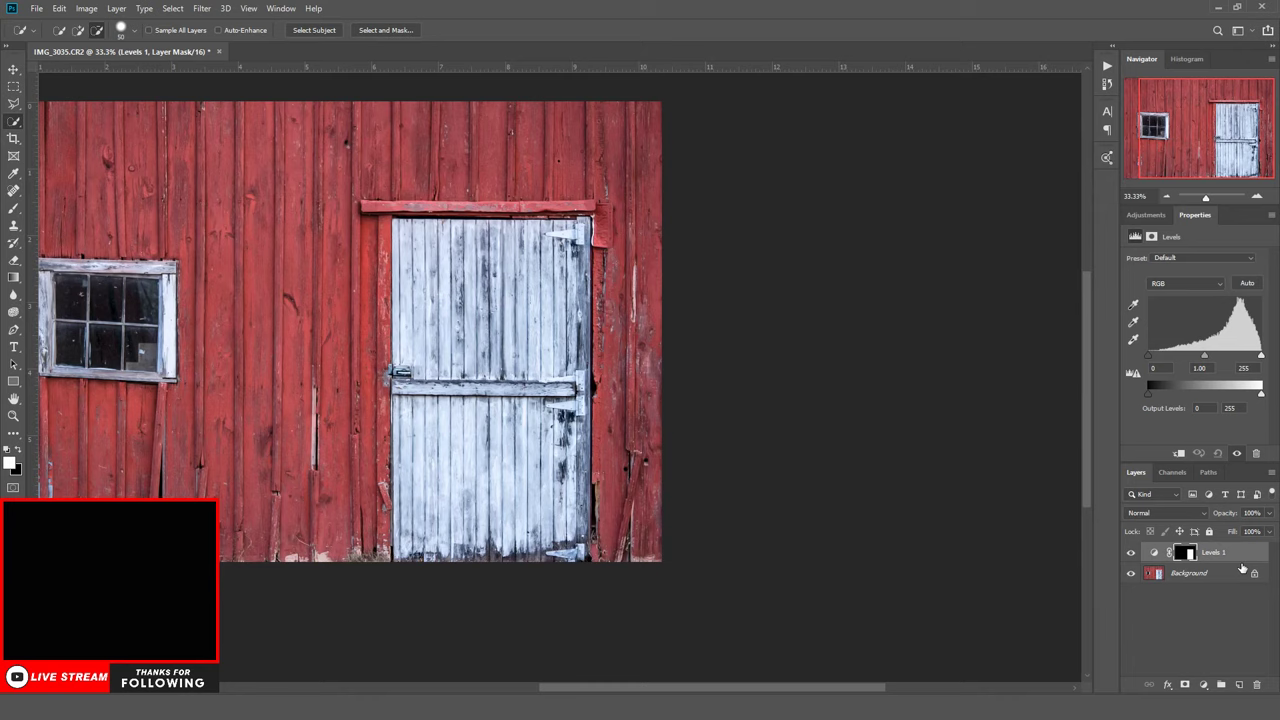
key("ctrl+z")
Add a door-masked Hue/Saturation layer at Master Saturation -36 and flatten it into Background
left_click(1145, 215)
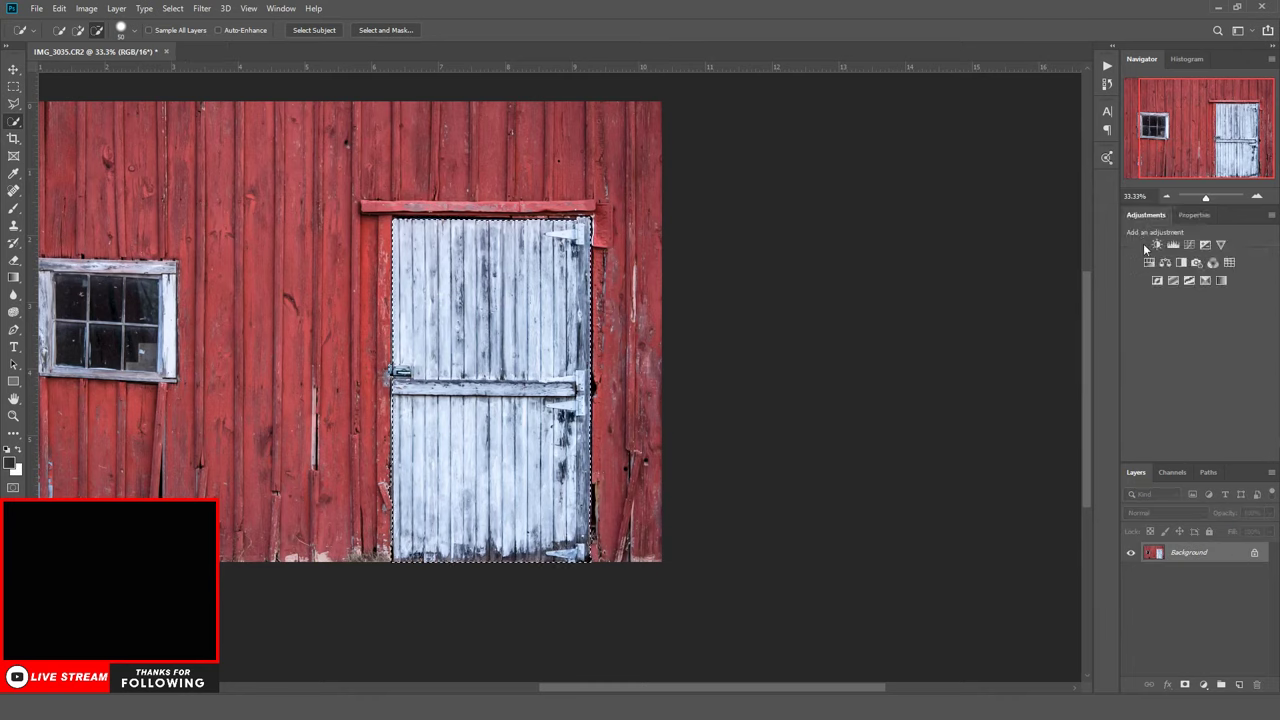
left_click(1149, 262)
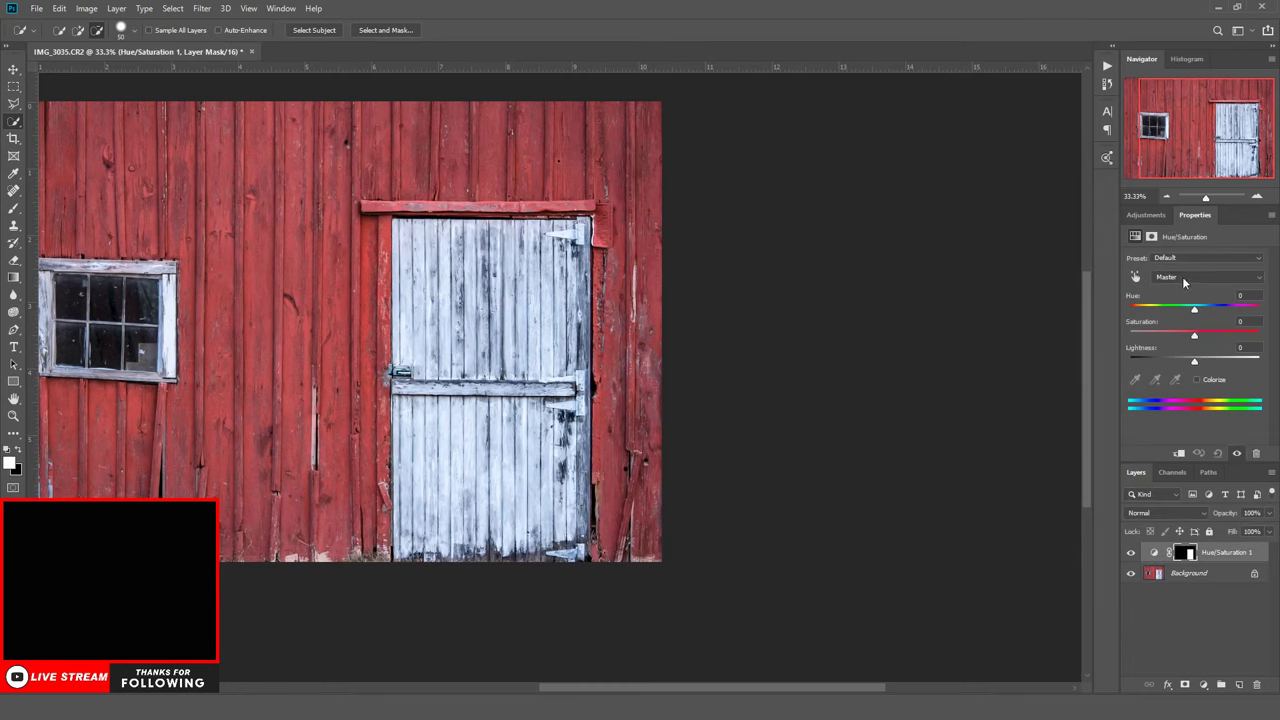
left_click(1183, 281)
left_click(1186, 287)
left_click_drag(1197, 338, 1172, 346)
left_click(1131, 553)
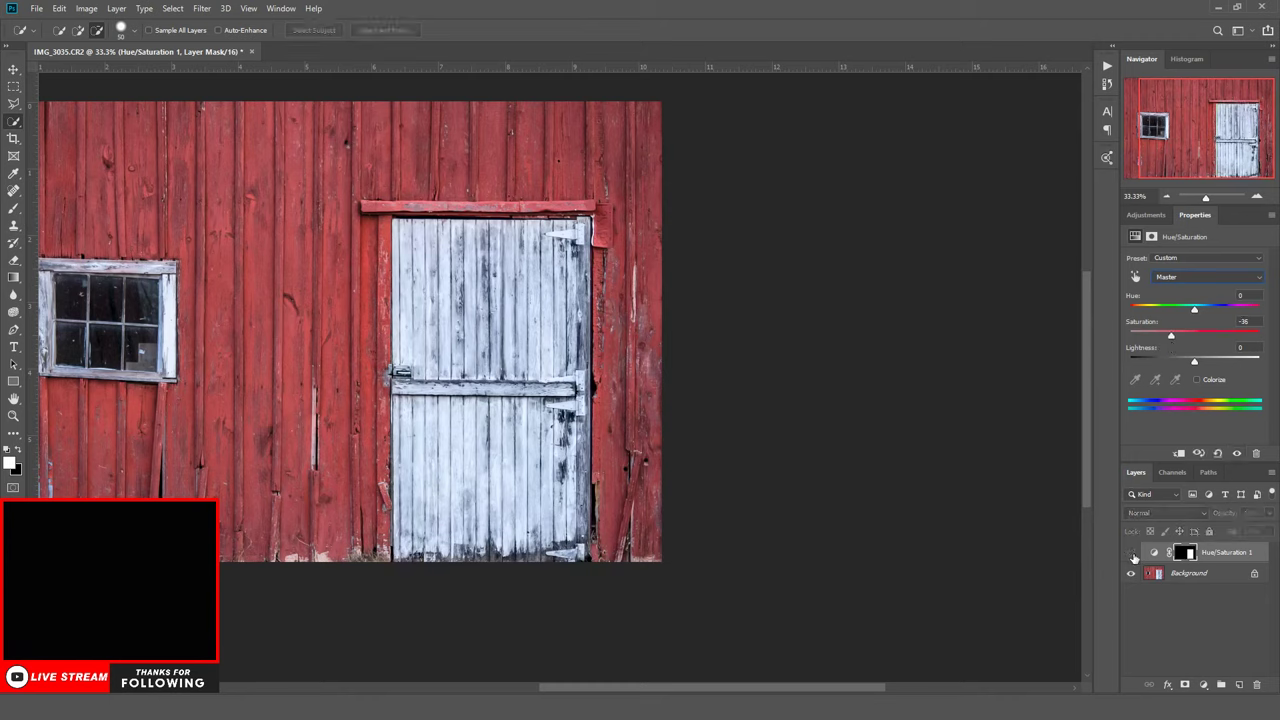
left_click(1131, 553)
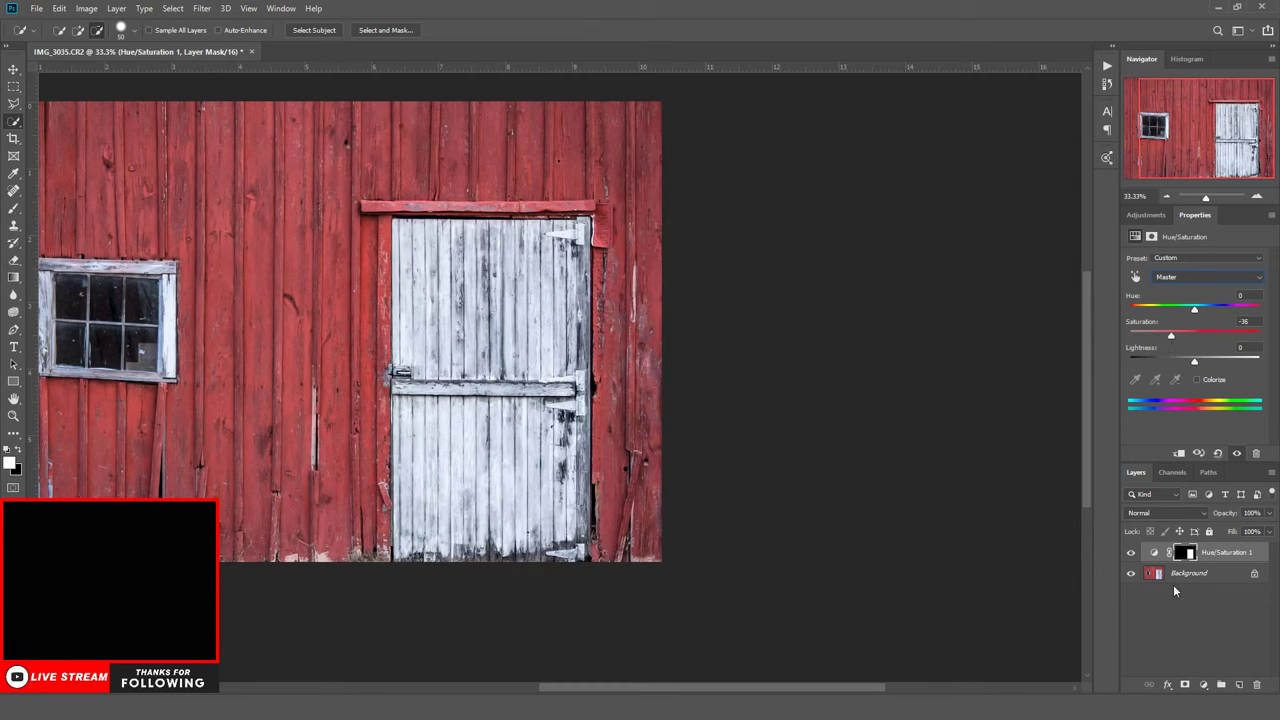
right_click(1212, 573)
left_click(1185, 532)
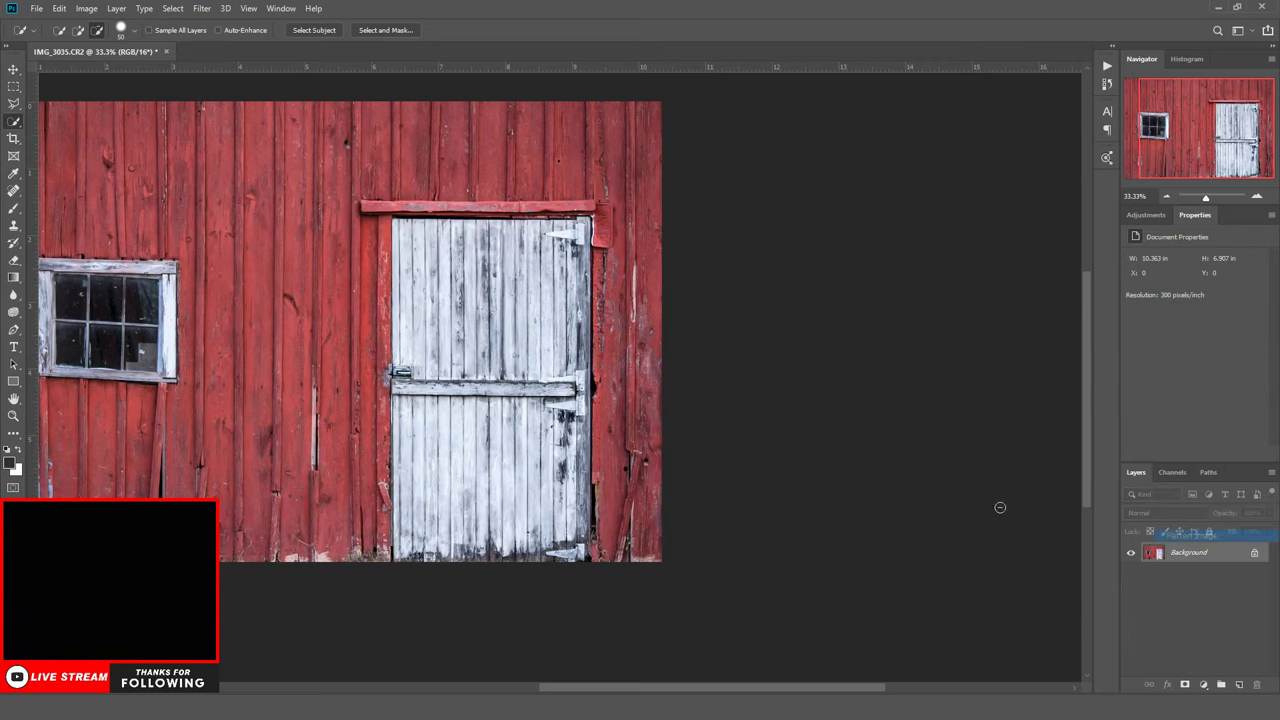
left_click(13, 416)
left_click(373, 30)
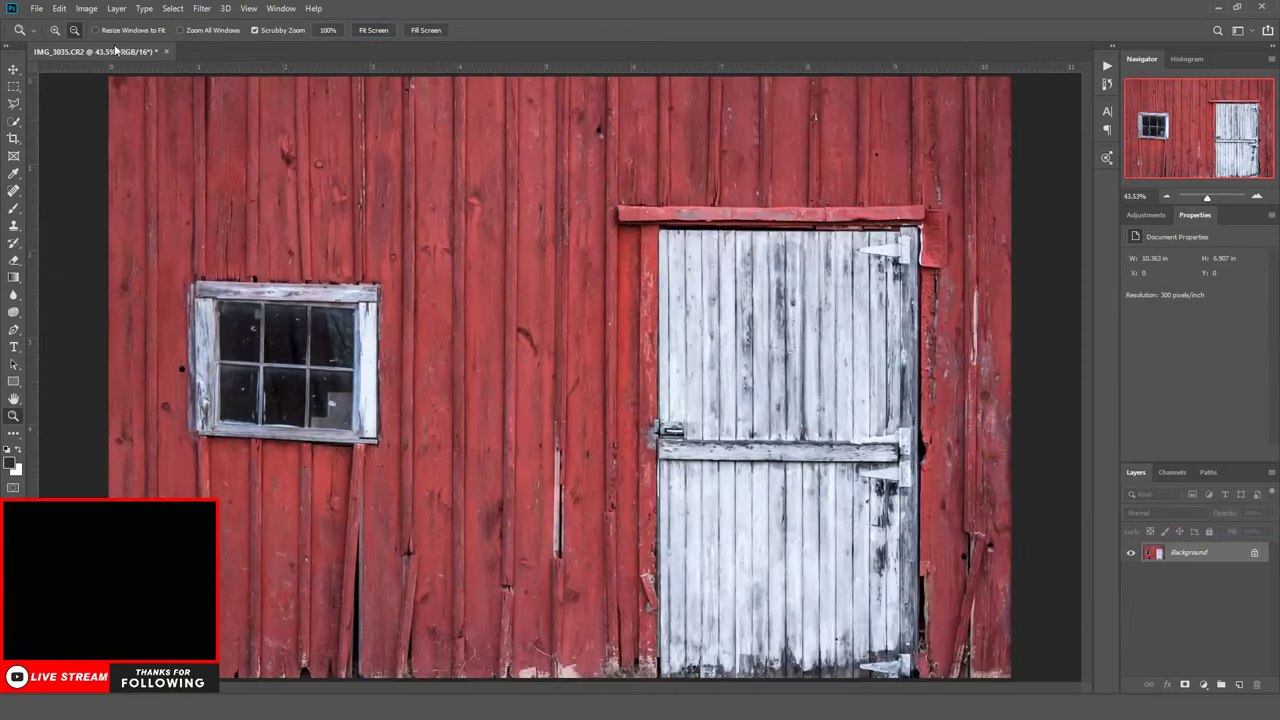
left_click(322, 212, "alt")
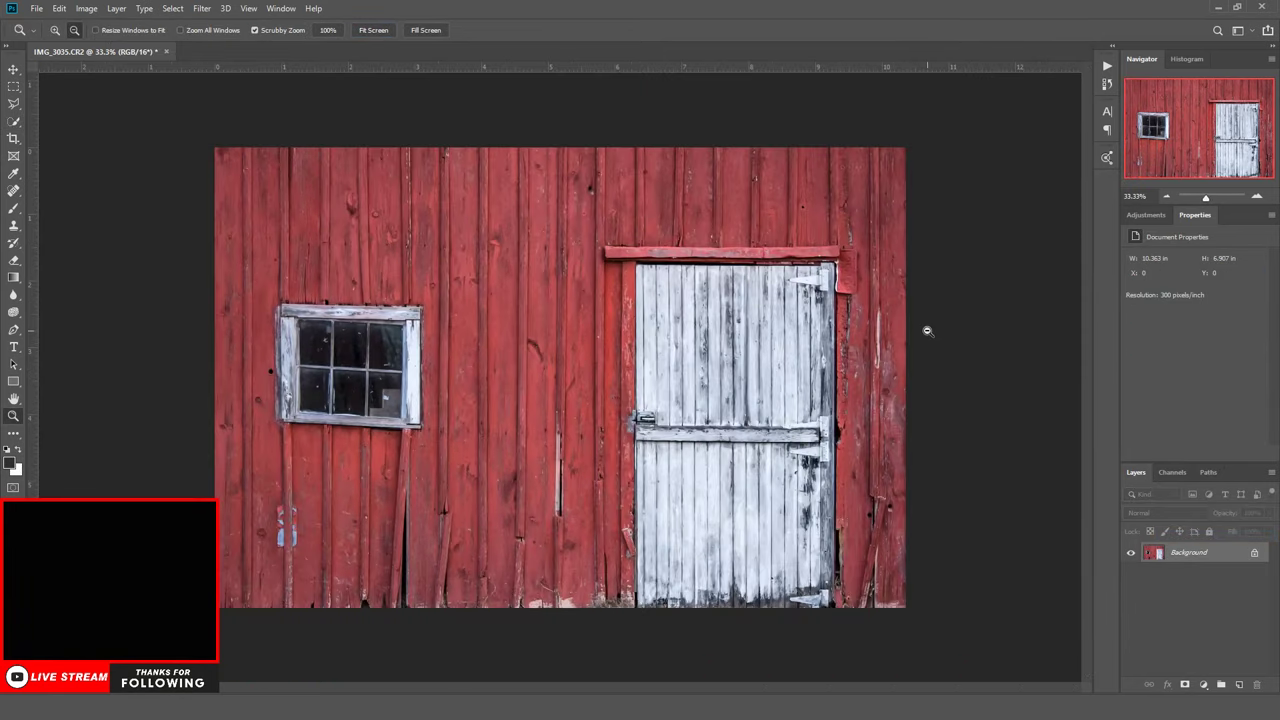
left_click(1157, 218)
left_click(1173, 245)
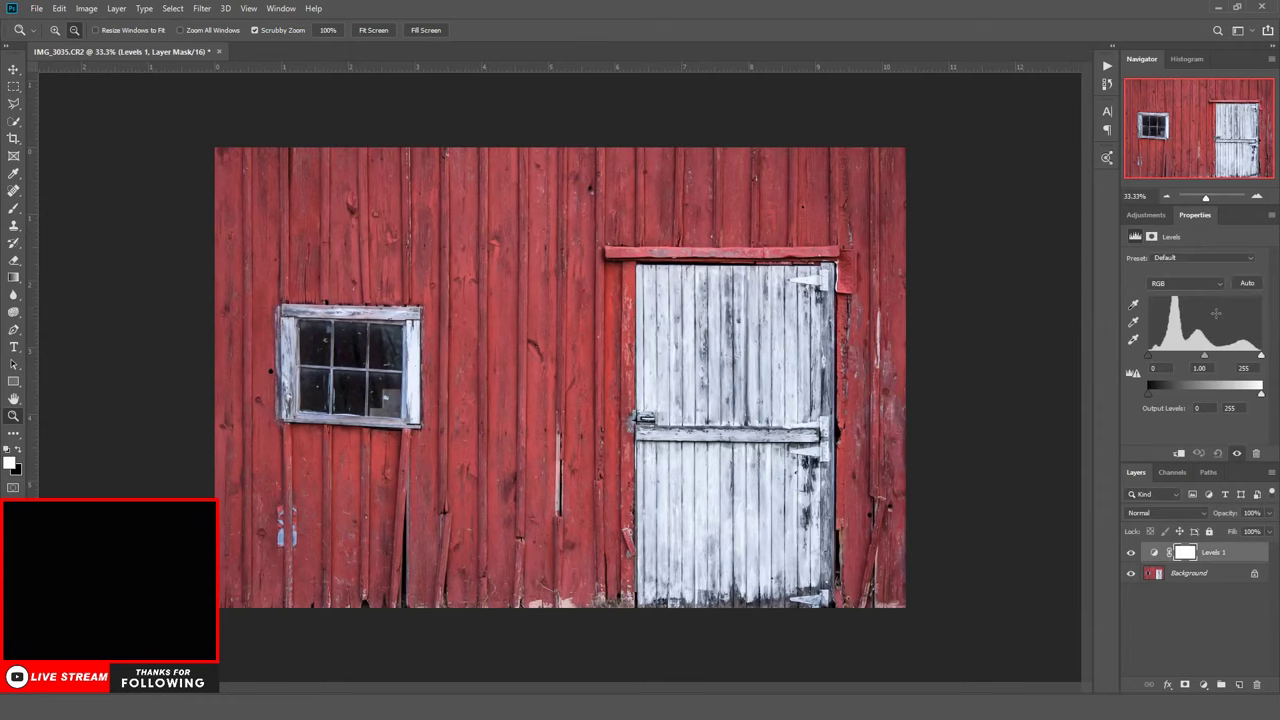
left_click_drag(1200, 560, 1256, 684)
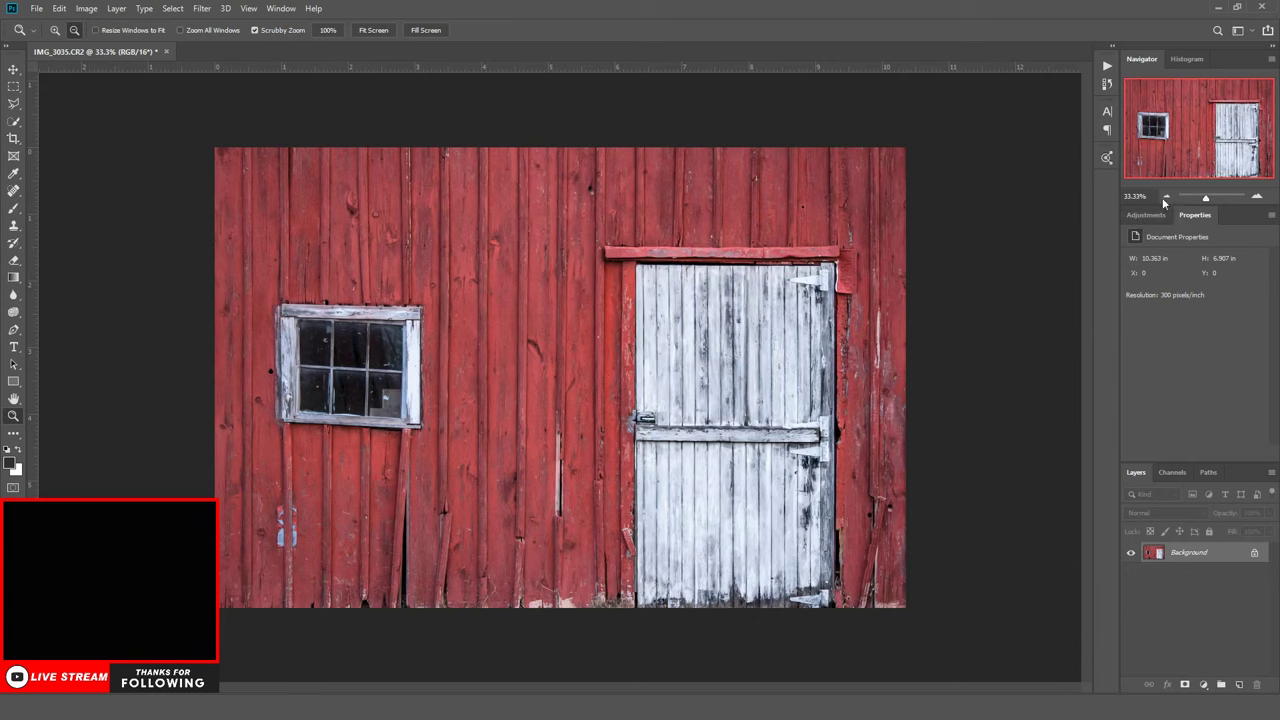
left_click(1157, 216)
Add a Color Lookup layer using 3Strip.look and set its opacity to 10%
left_click(1236, 264)
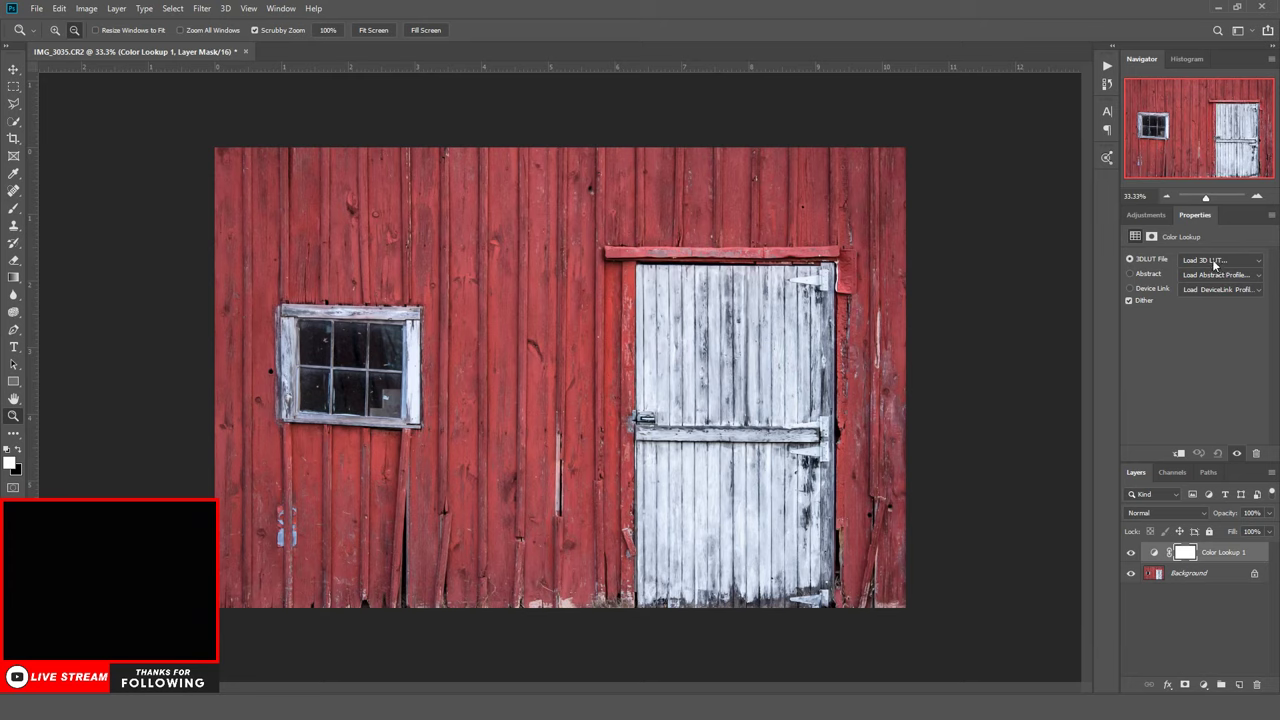
left_click(1214, 264)
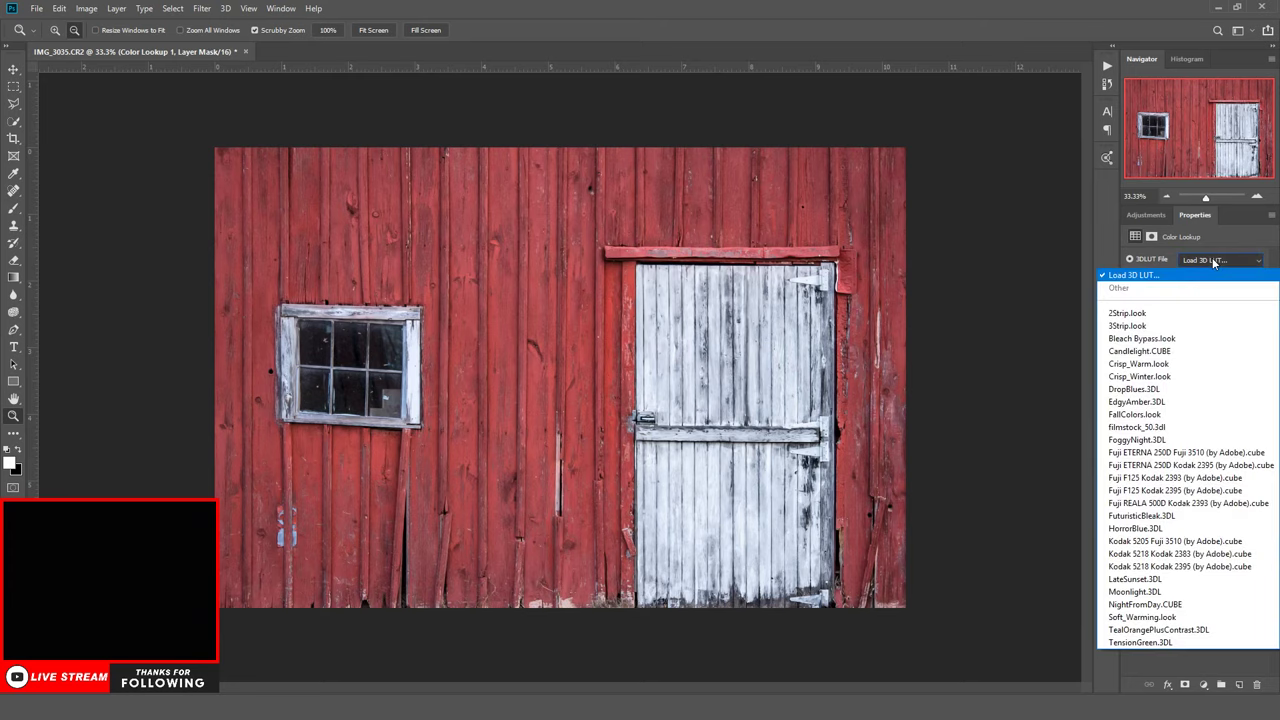
left_click(1158, 326)
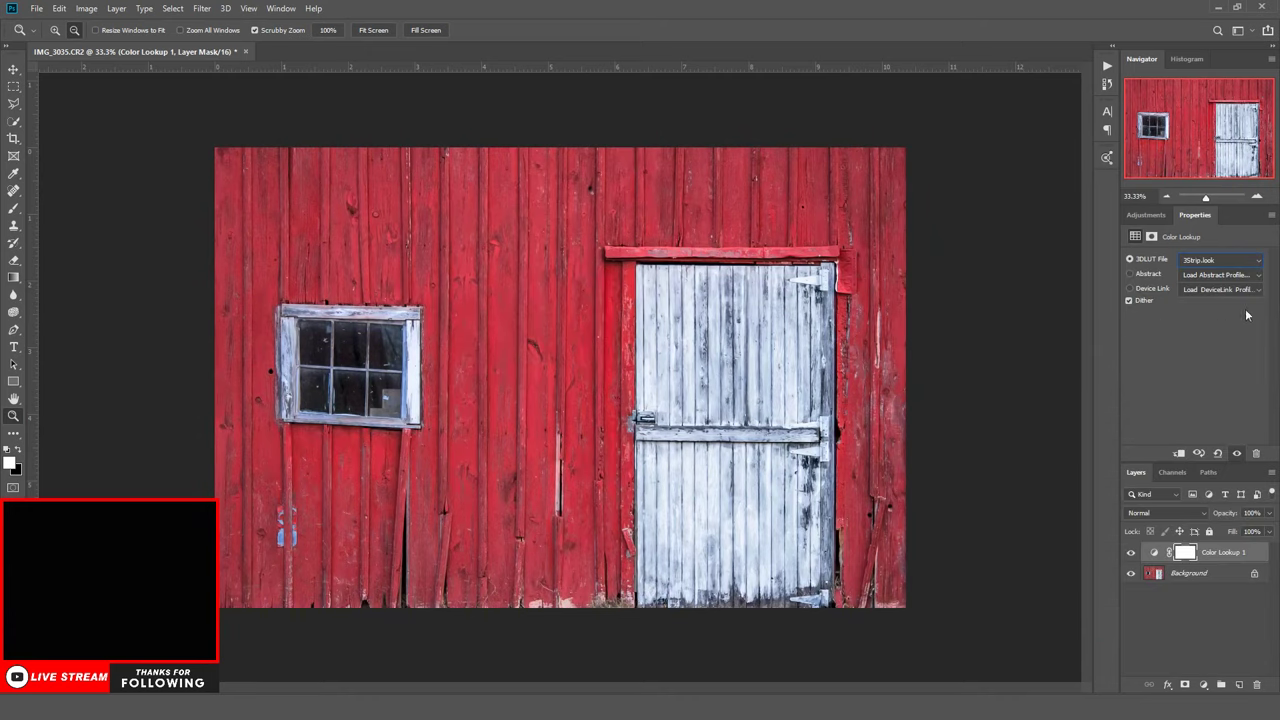
left_click(1252, 513)
type("10")
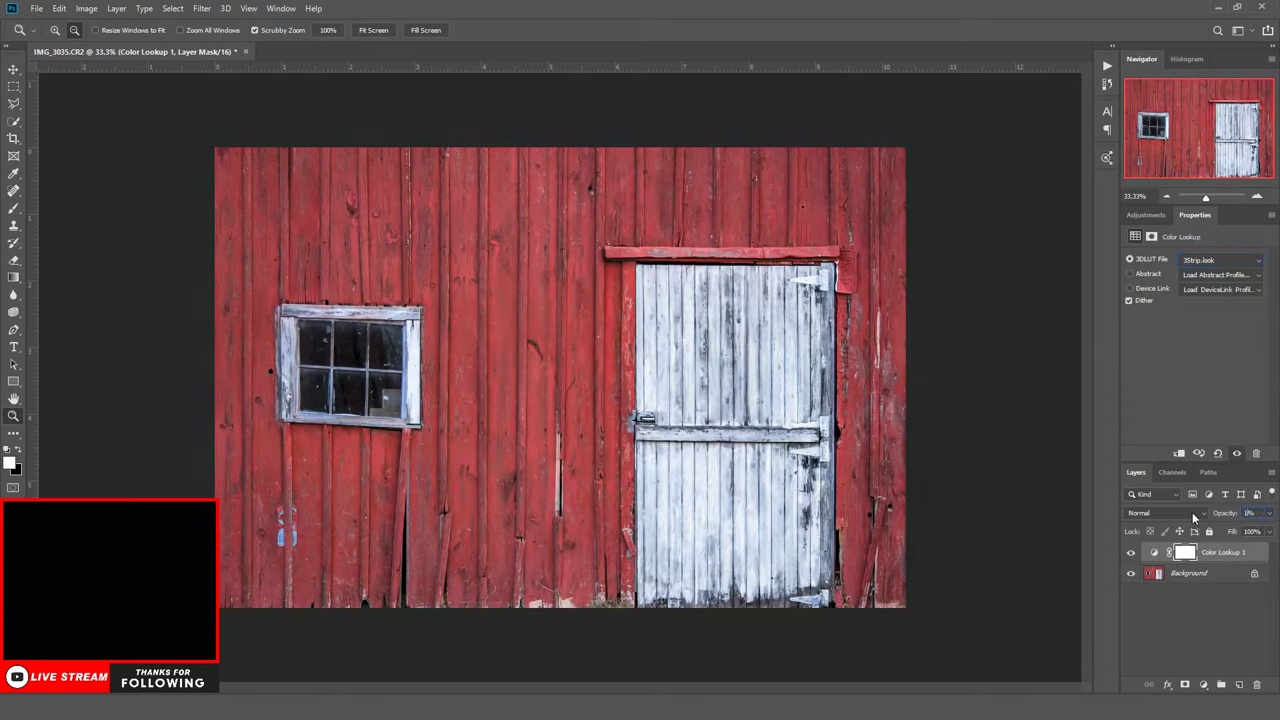
key("Return")
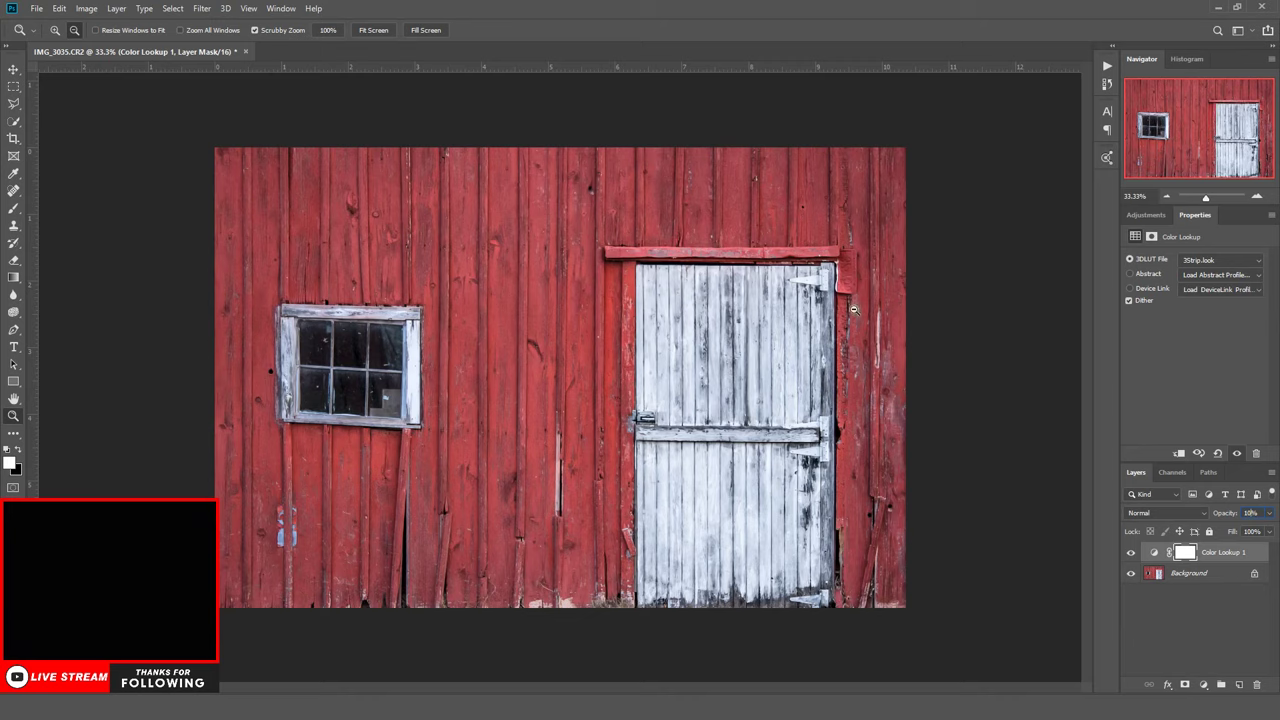
Flatten the colour-lookup look into the Background and duplicate the layer
left_click(1130, 555)
right_click(1200, 580)
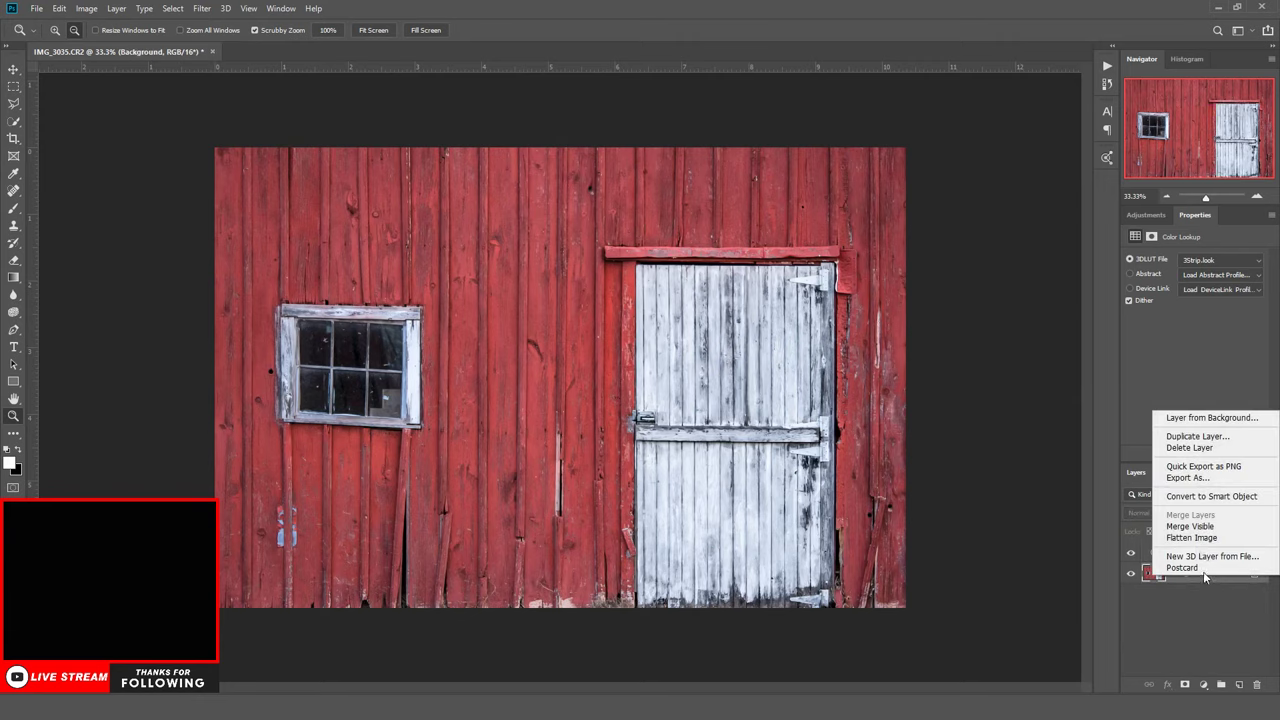
left_click(1199, 540)
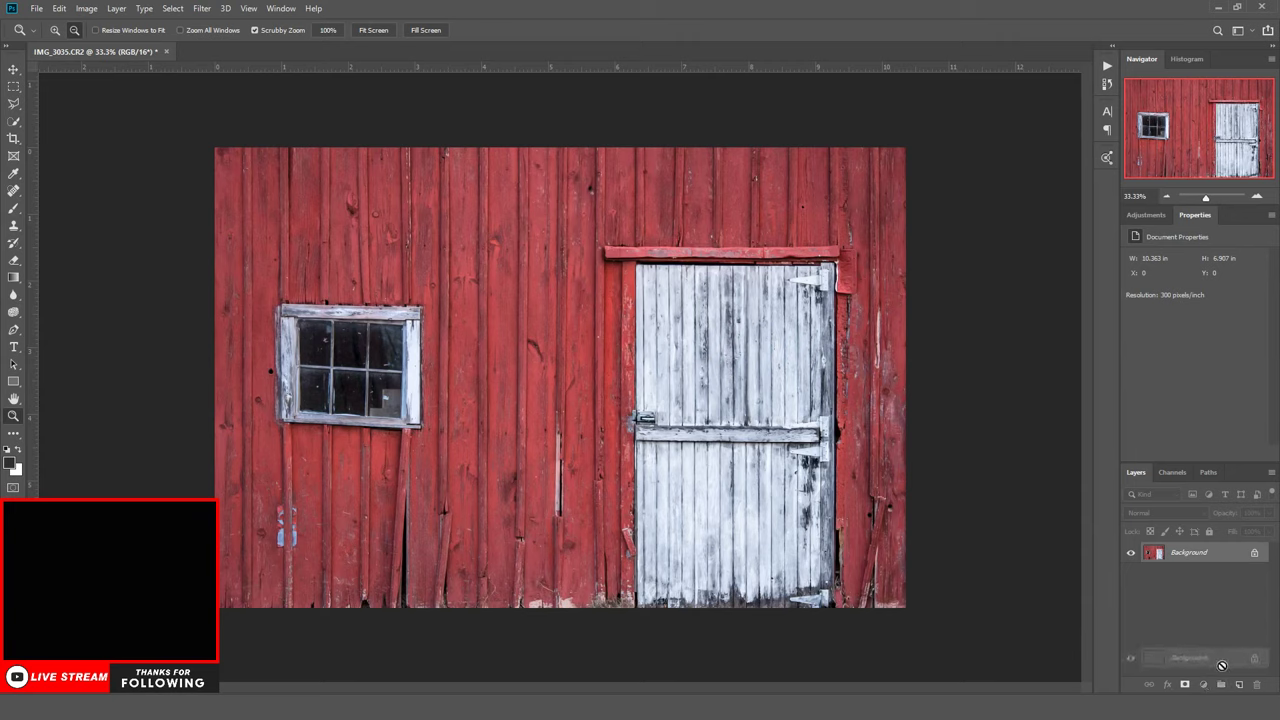
left_click_drag(1236, 689, 1237, 688)
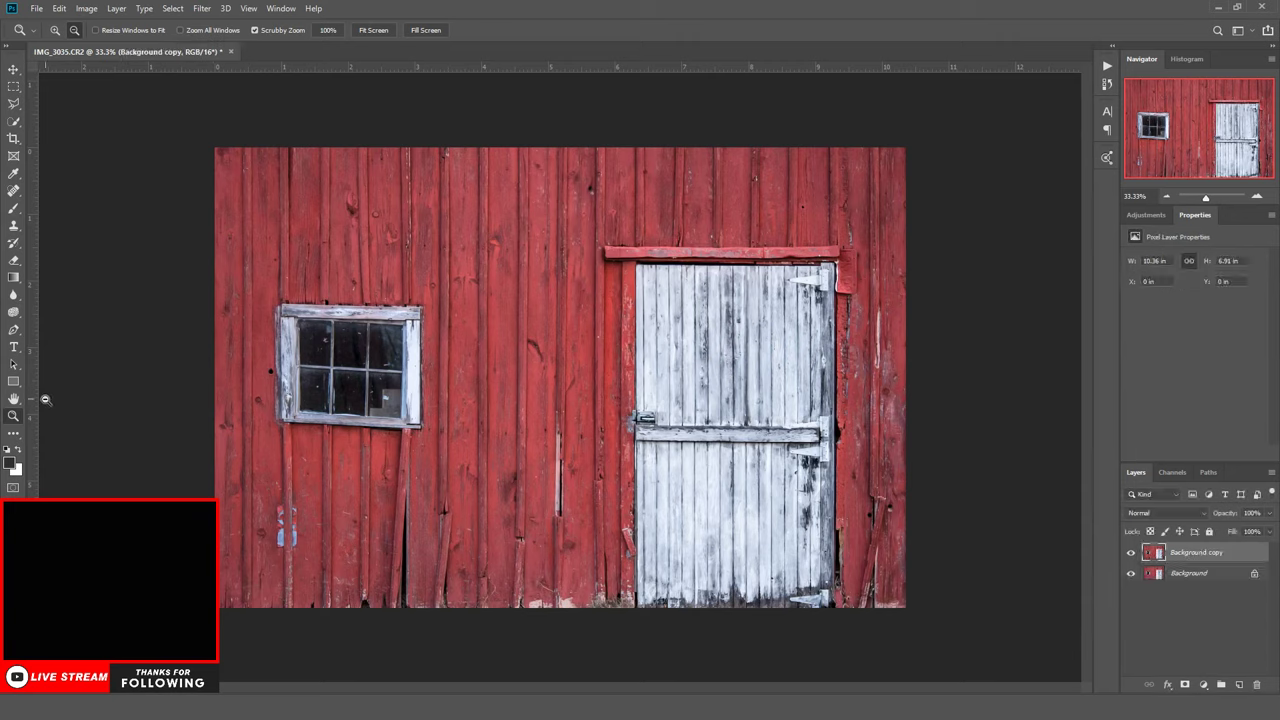
Zoom in on the barn window and select it with Quick Selection
left_click(55, 30)
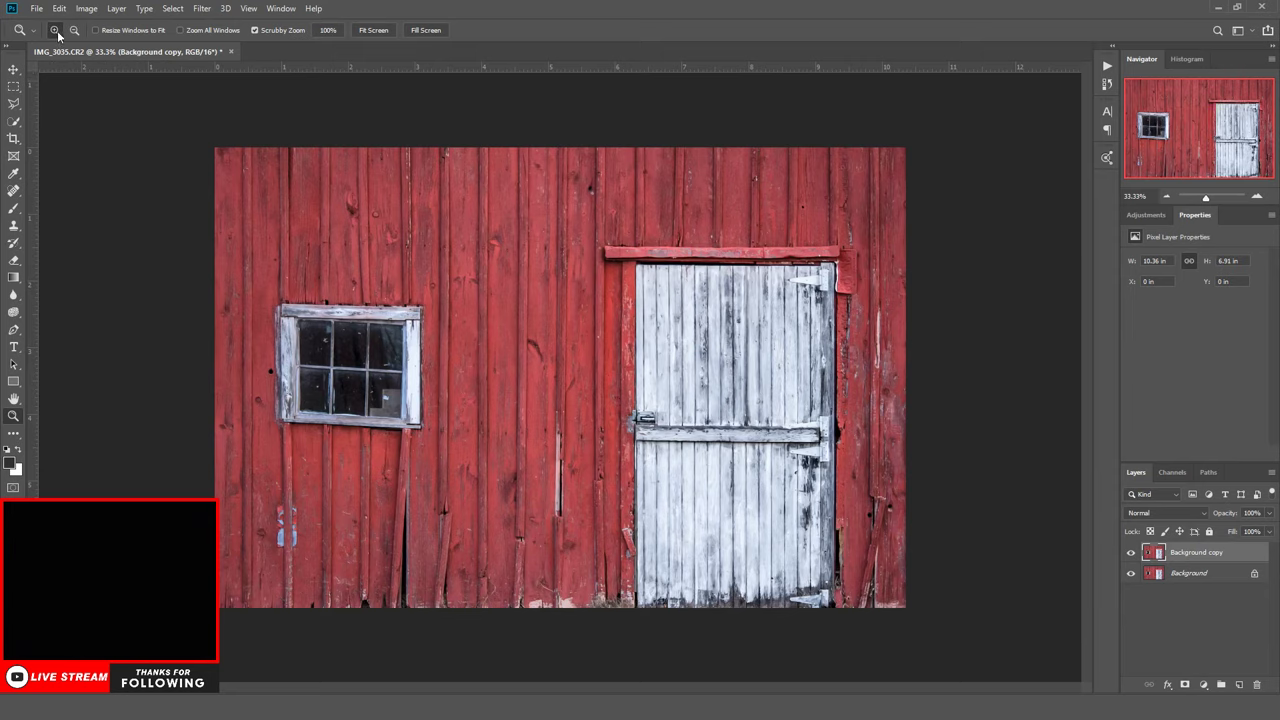
left_click(350, 378)
left_click(253, 392)
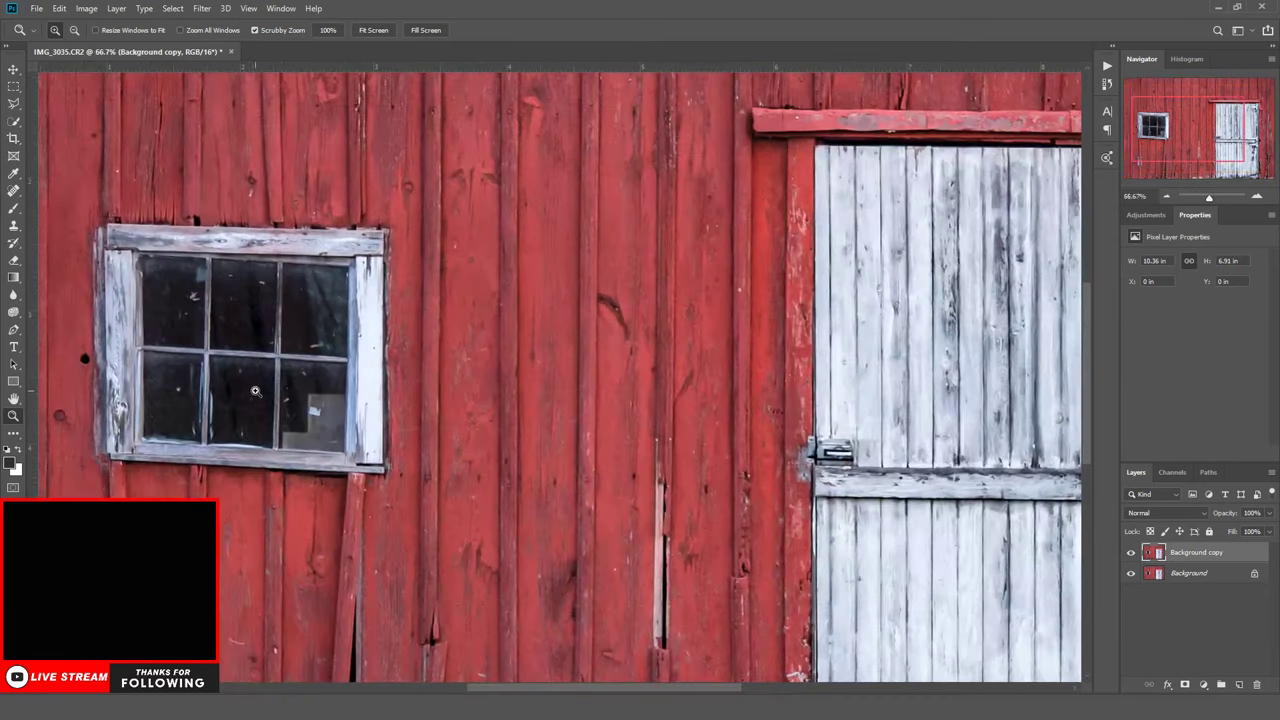
left_click(14, 121)
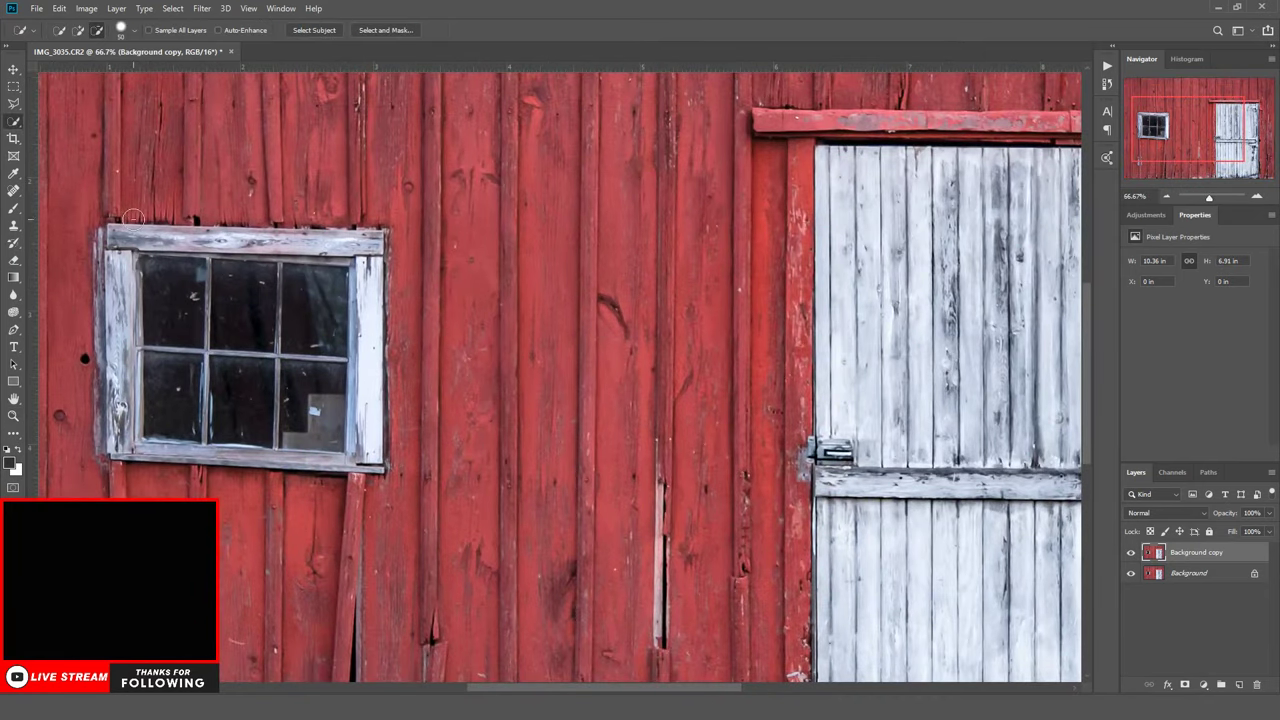
left_click(78, 30)
mouse_move(128, 240)
left_mouse_down()
mouse_move(140, 243)
mouse_move(133, 432)
mouse_move(125, 380)
mouse_move(220, 312)
mouse_move(224, 244)
mouse_move(300, 248)
mouse_move(362, 286)
mouse_move(345, 450)
mouse_move(215, 410)
mouse_move(232, 329)
left_mouse_up()
Desaturate the selected window with a Hue/Saturation adjustment set to Saturation -29
left_click(1146, 215)
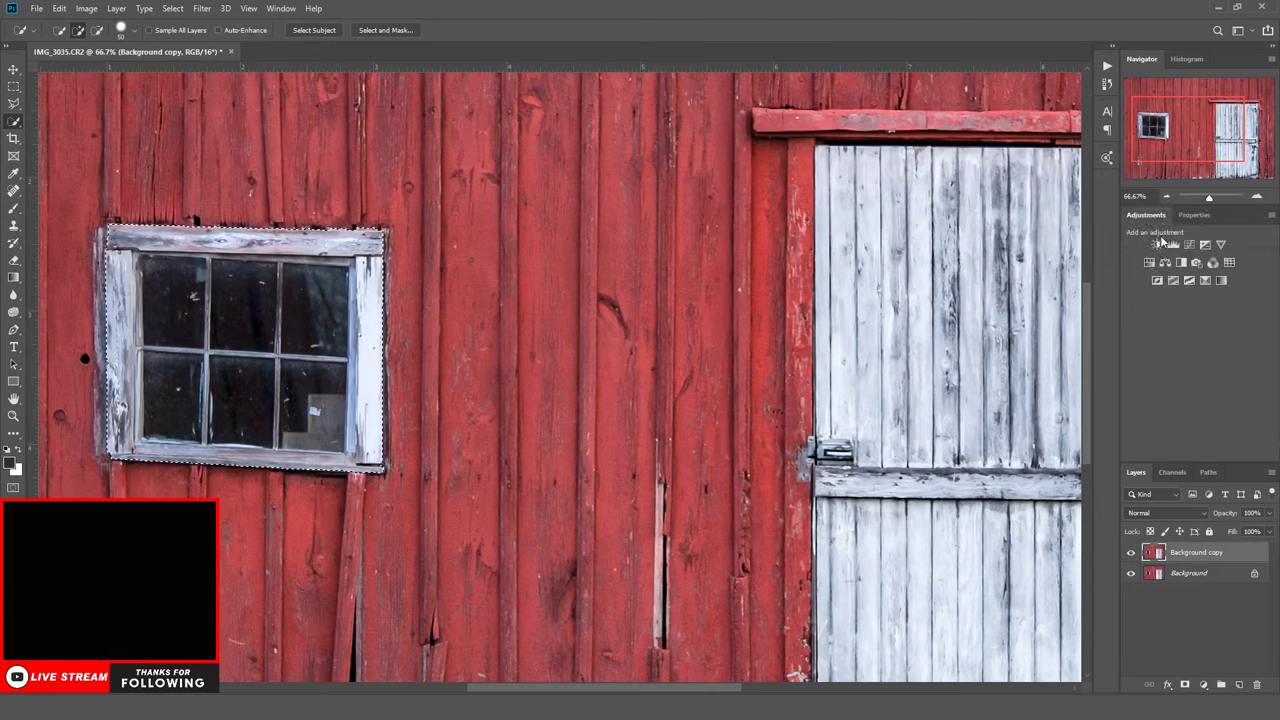
left_click(1149, 262)
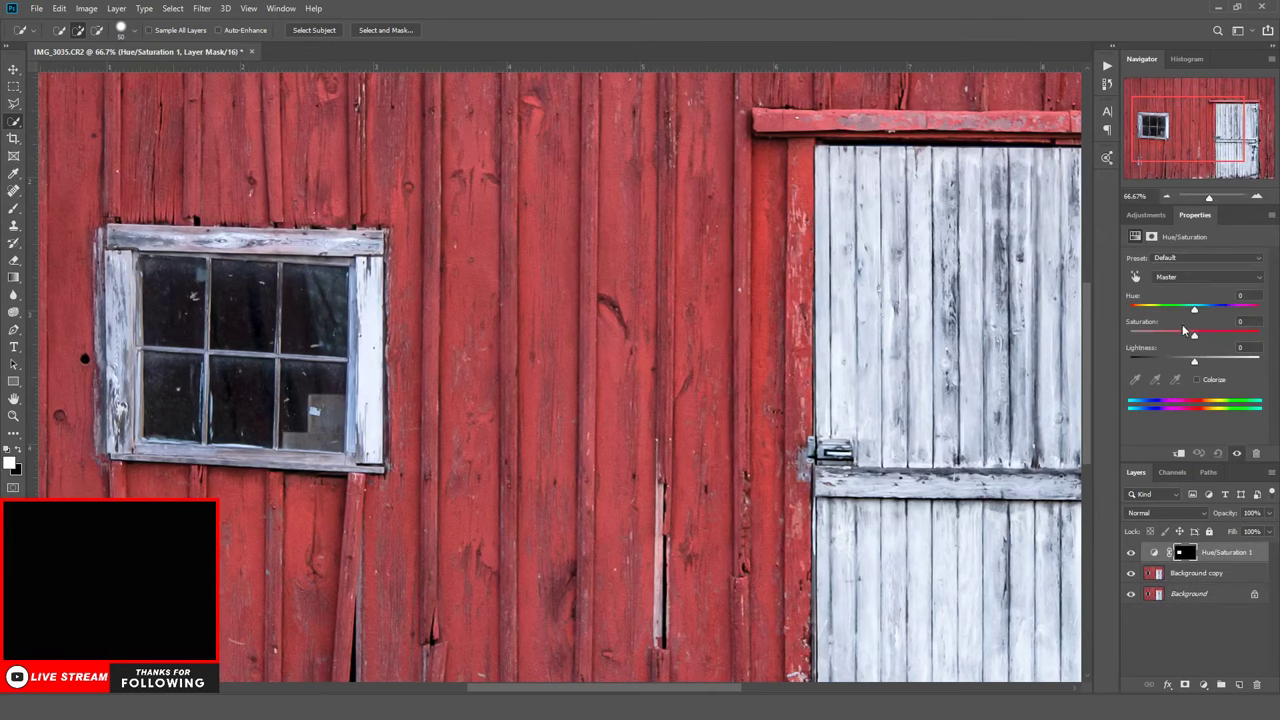
mouse_move(1190, 337)
left_mouse_down()
mouse_move(1166, 337)
mouse_move(1178, 345)
left_mouse_up()
right_click(1210, 595)
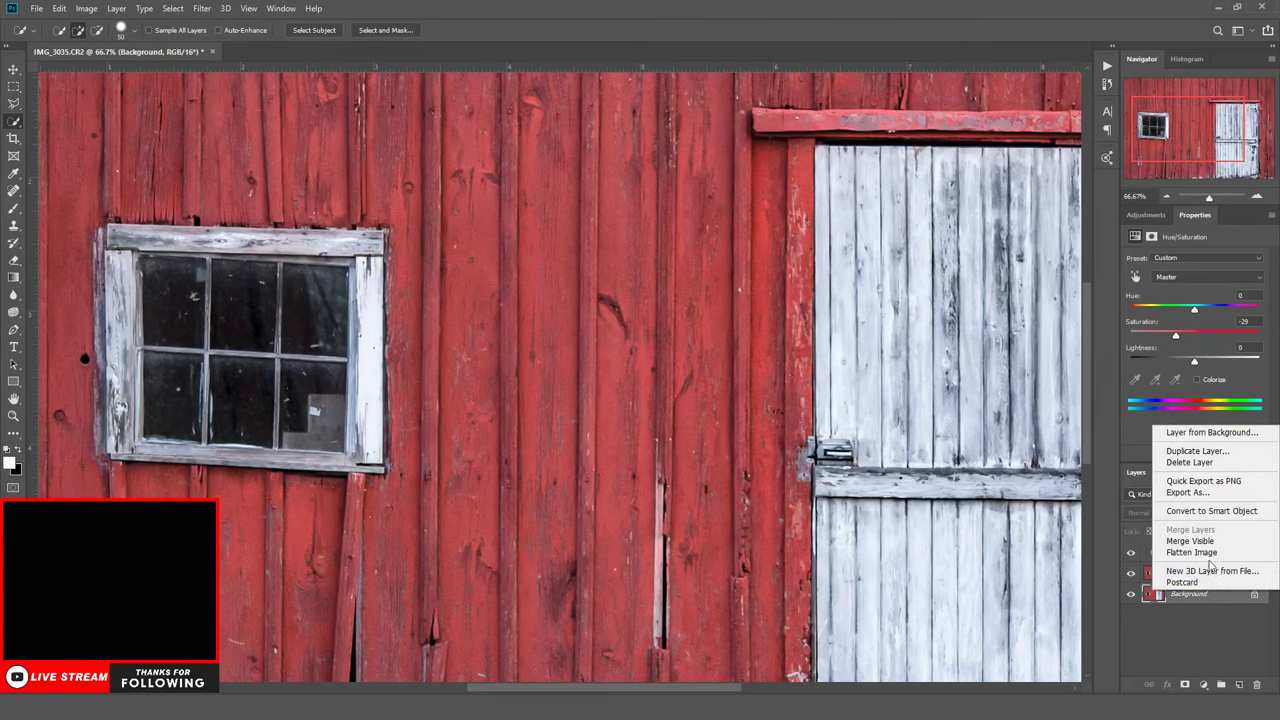
Flatten the desaturated window into the Background, duplicate it, and keep the lower-middle pane selected
left_click(1207, 559)
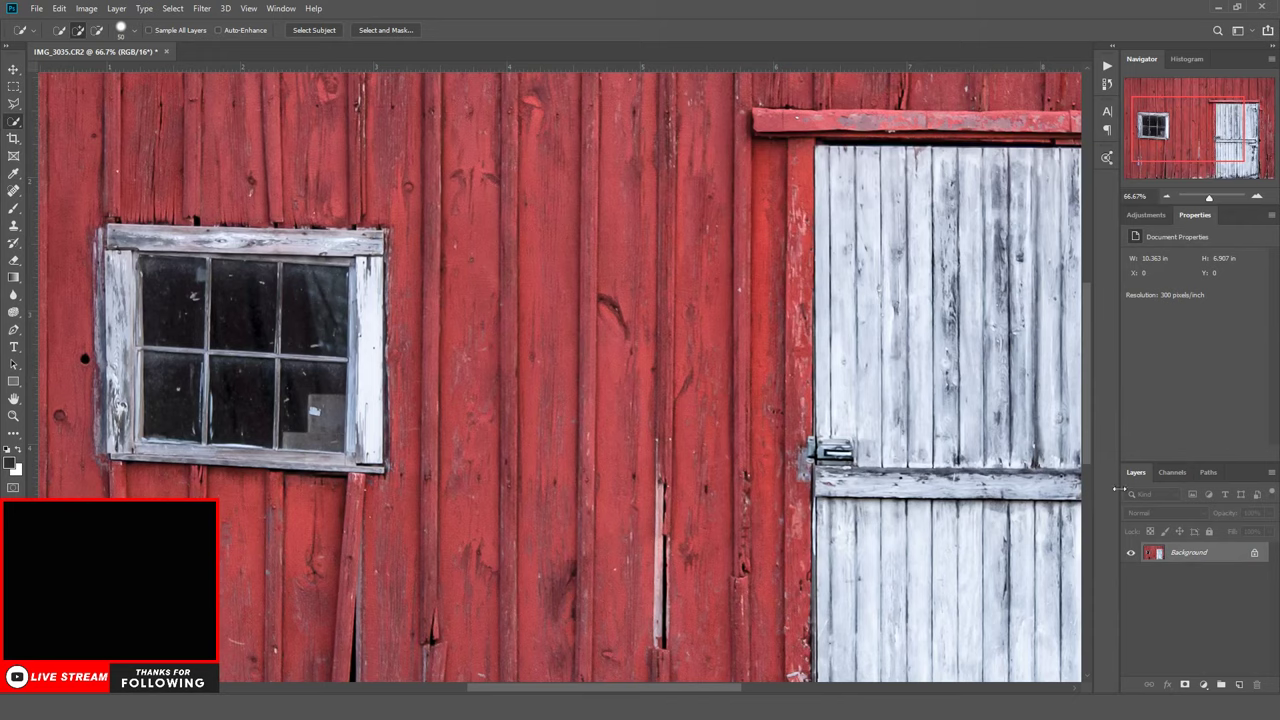
left_click_drag(1245, 570, 1239, 684)
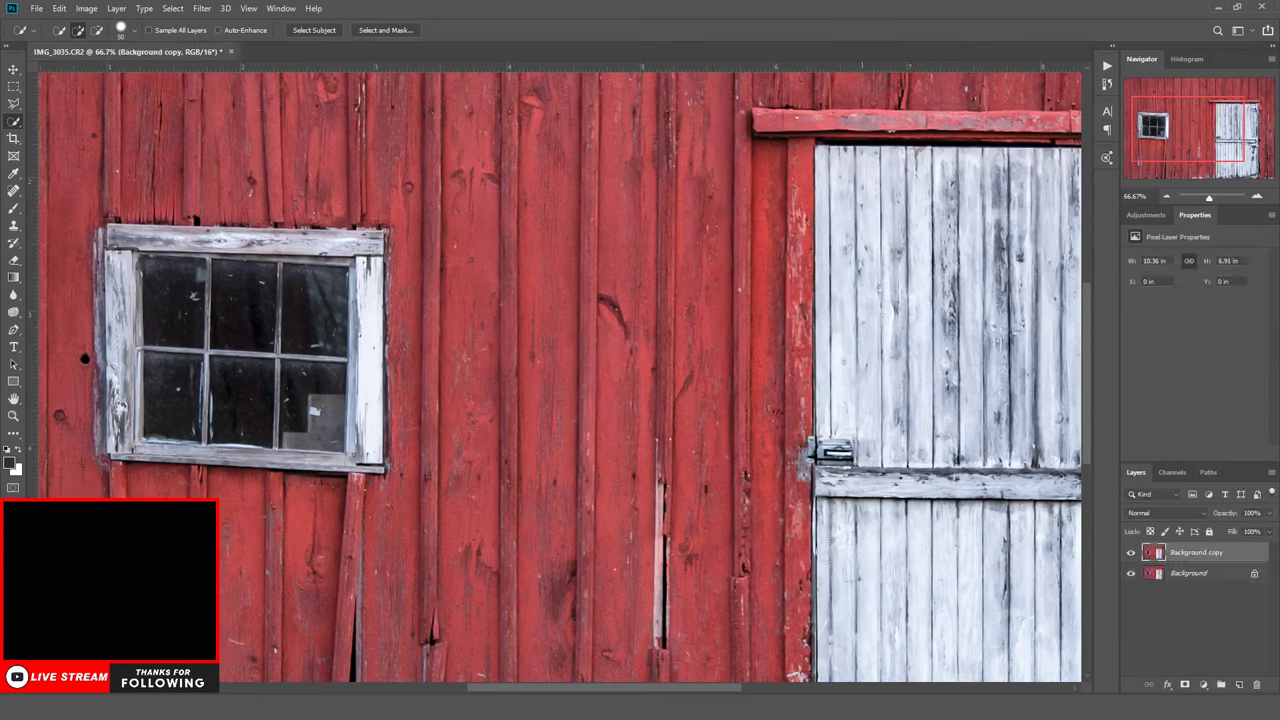
left_click(13, 103)
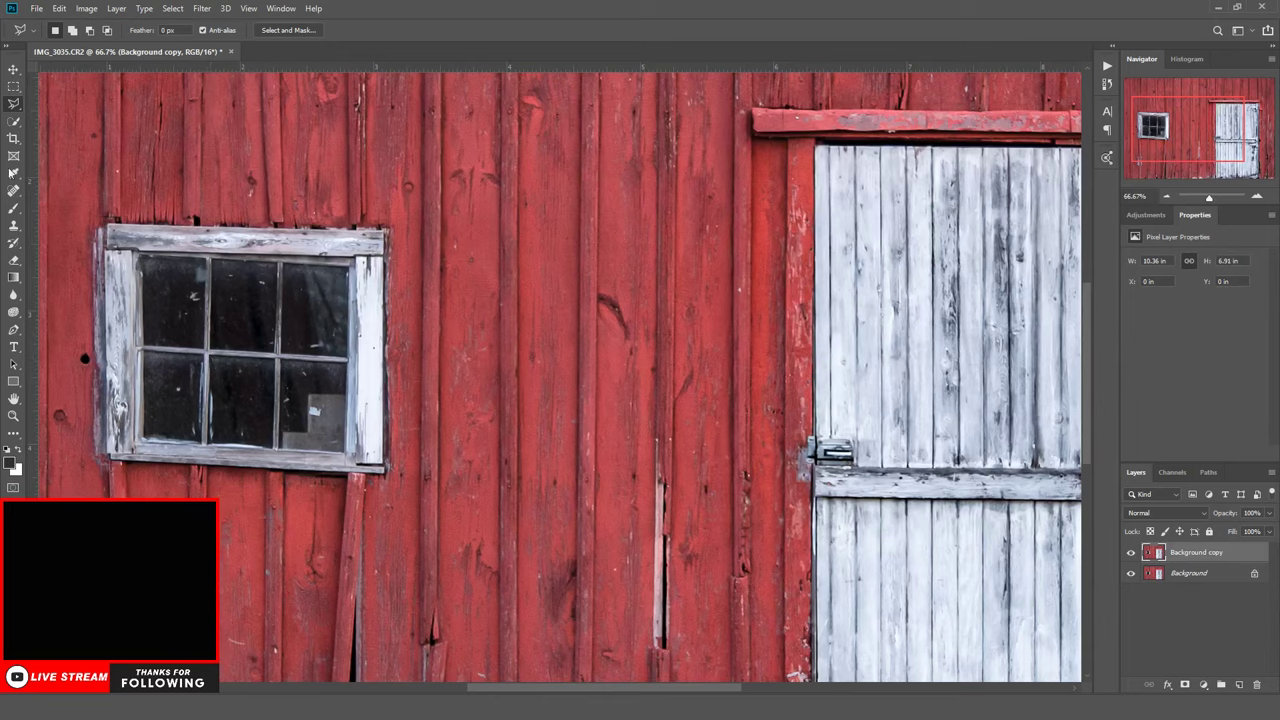
left_click(13, 120)
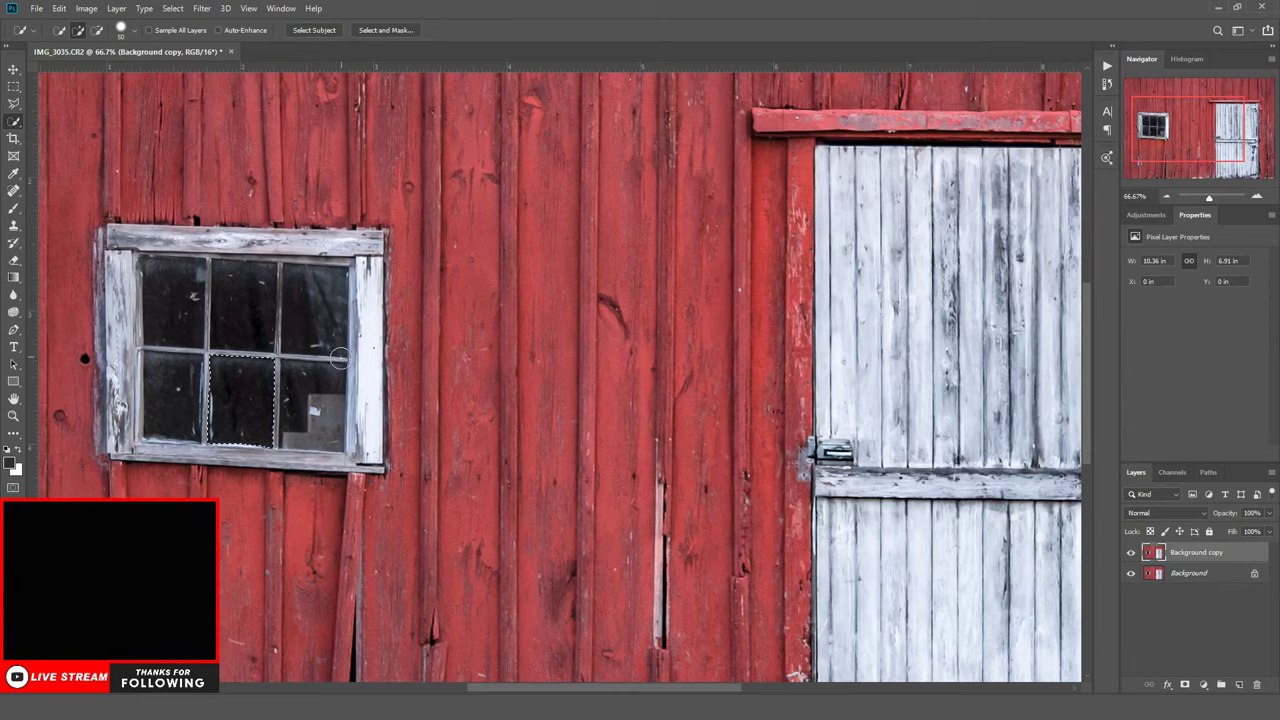
left_click(310, 30)
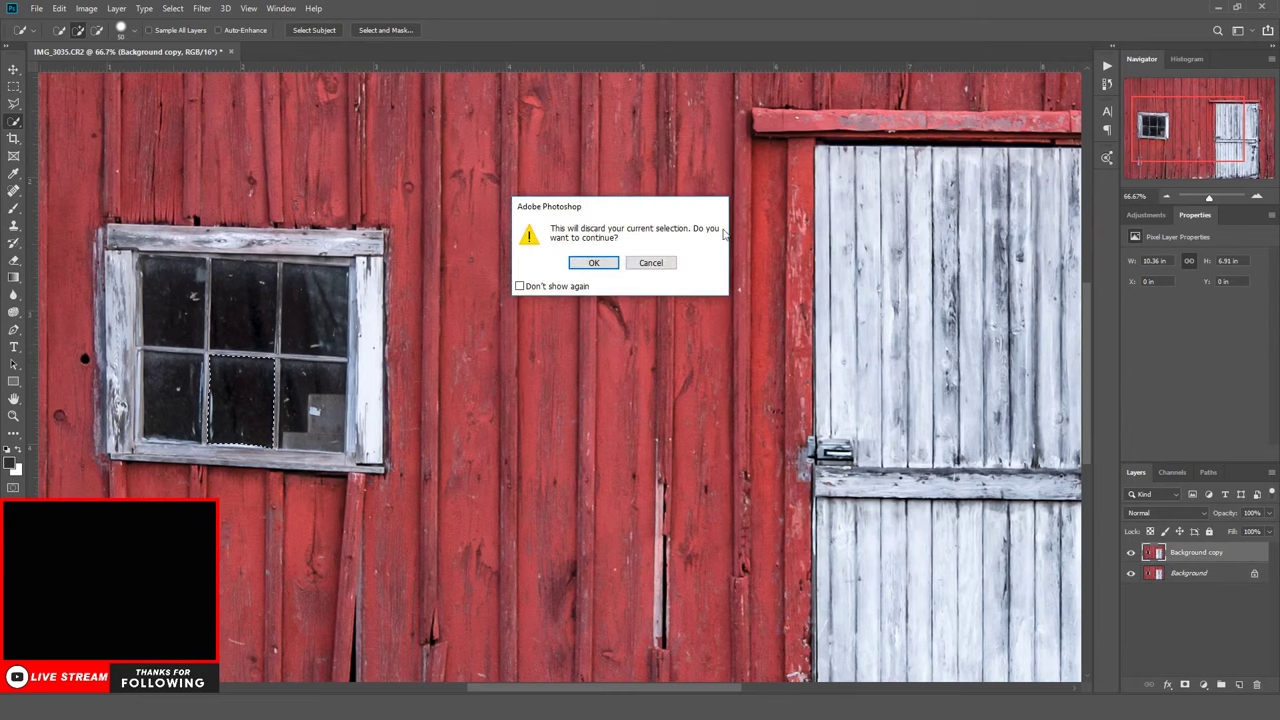
left_click(655, 263)
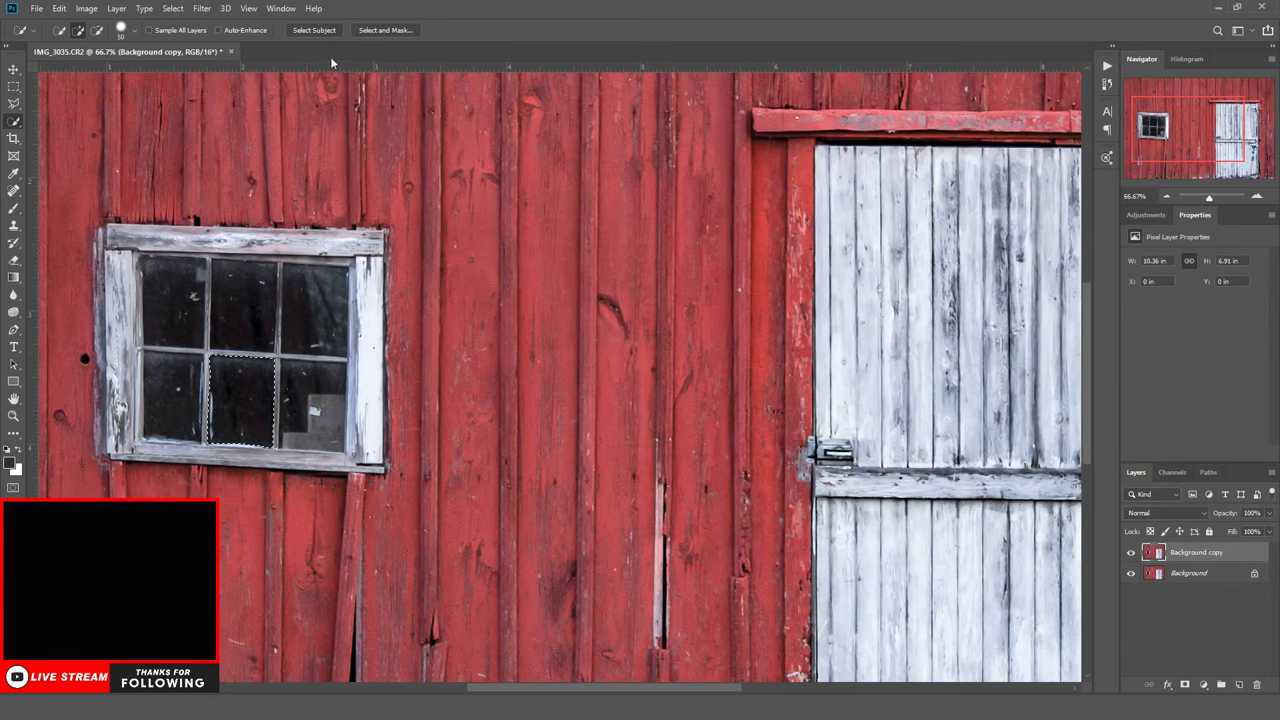
Feather the pane selection by 2.9 px in Select and Mask
left_click(400, 31)
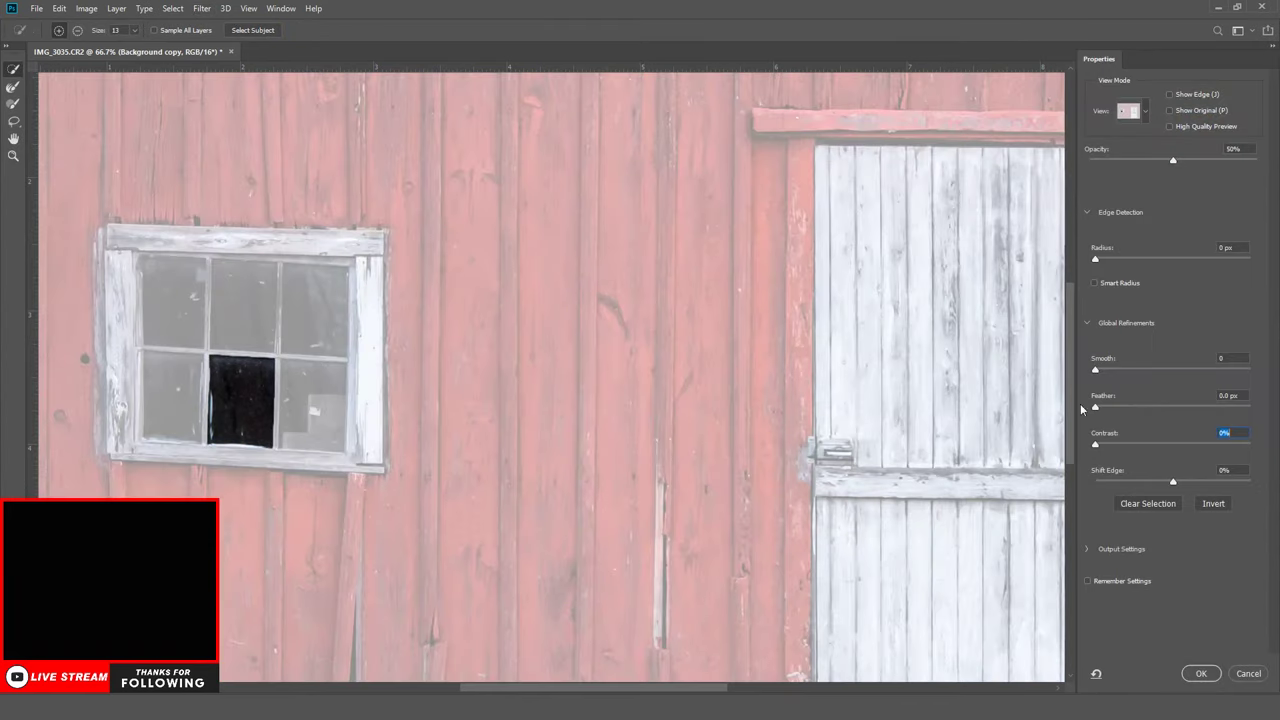
left_click(1108, 408)
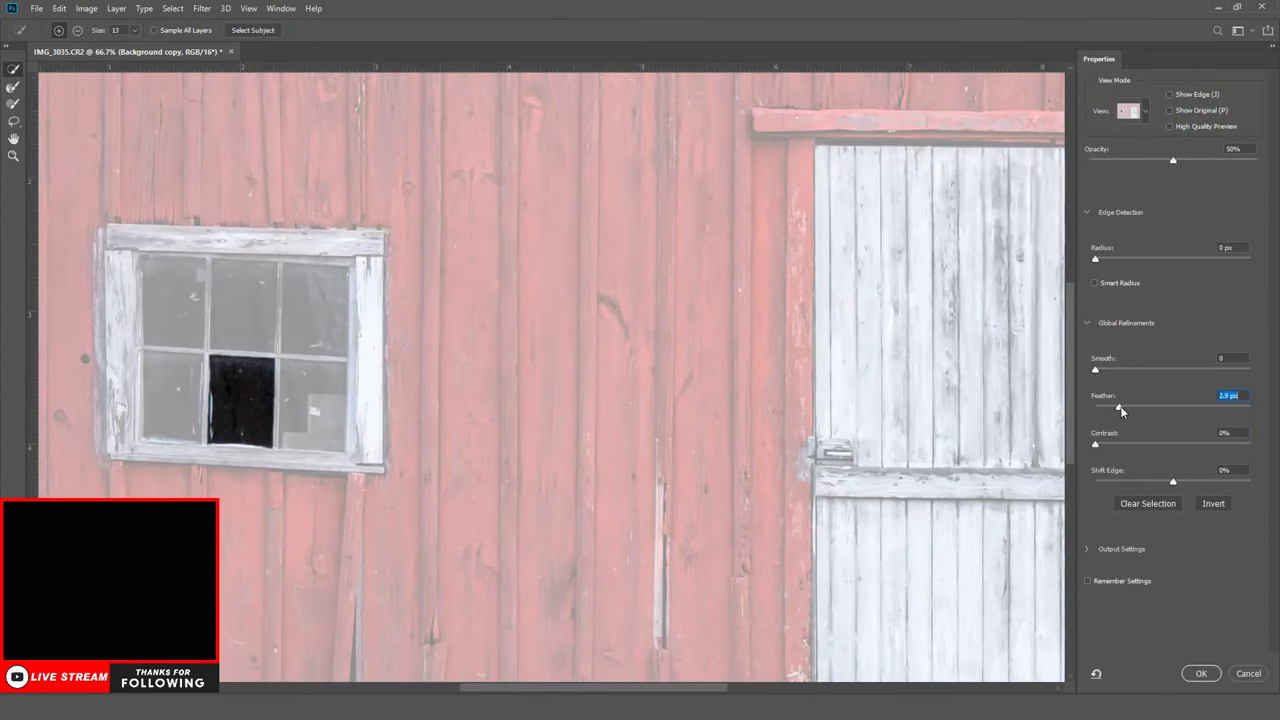
left_click(1200, 674)
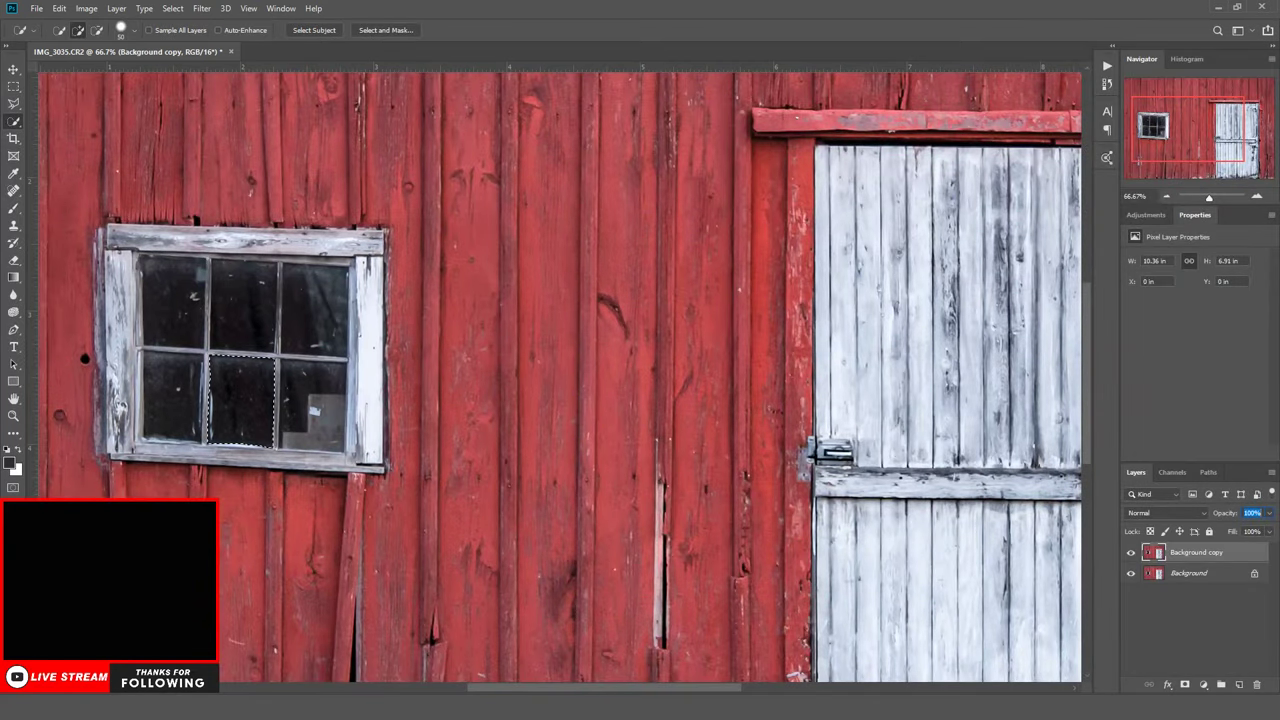
Copy the pane to Layer 1, move it onto the neighbouring pane, and flip it horizontally
key("ctrl+j")
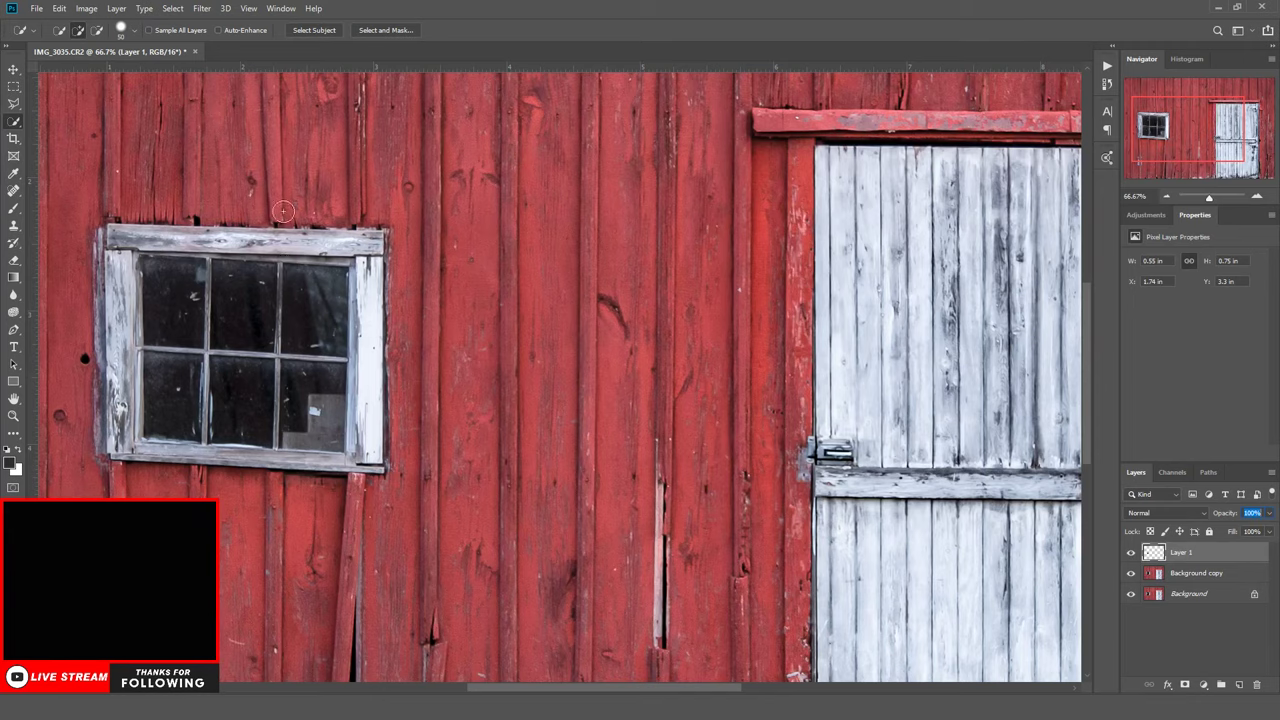
left_click(14, 70)
left_click_drag(253, 402, 320, 407)
left_click(60, 9)
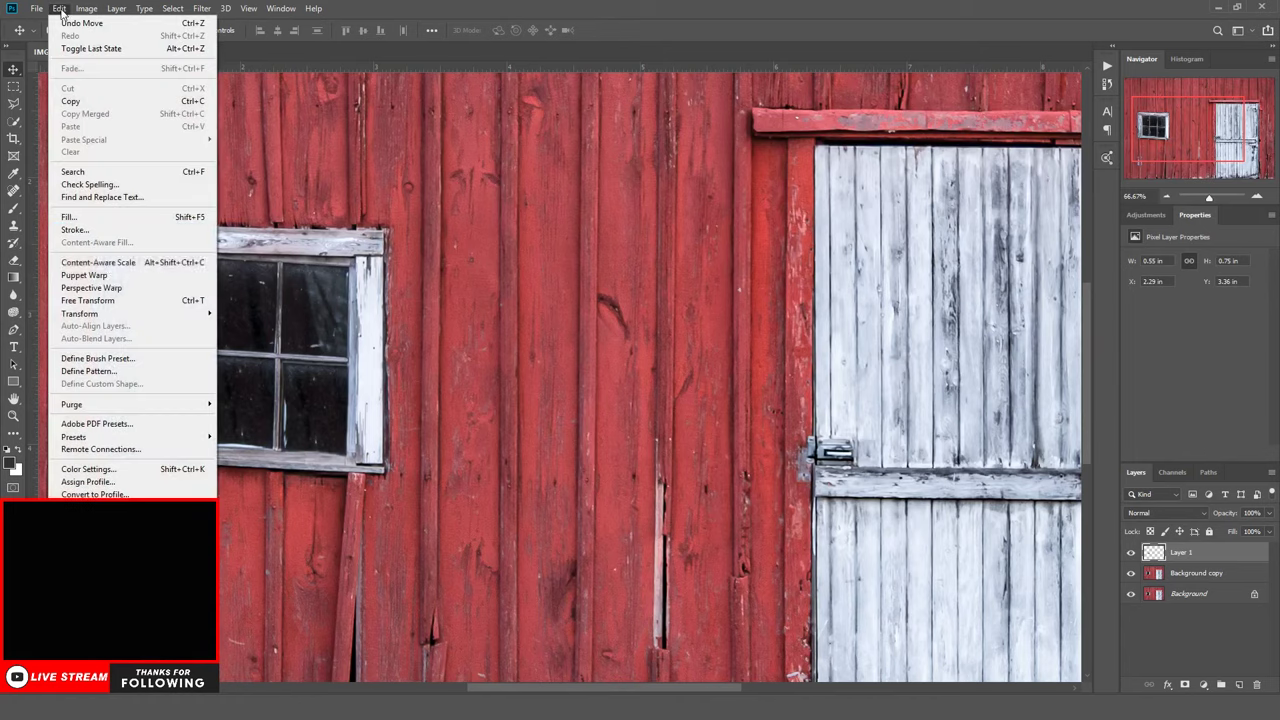
mouse_move(98, 314)
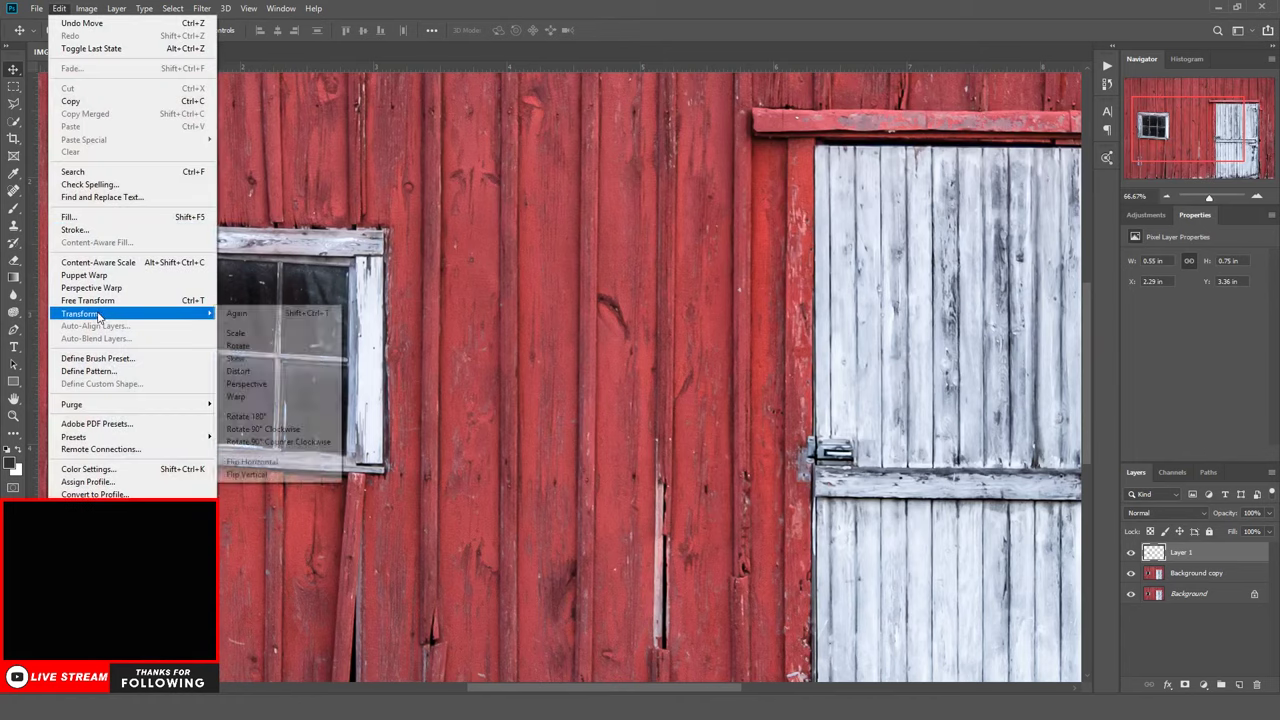
left_click(258, 443)
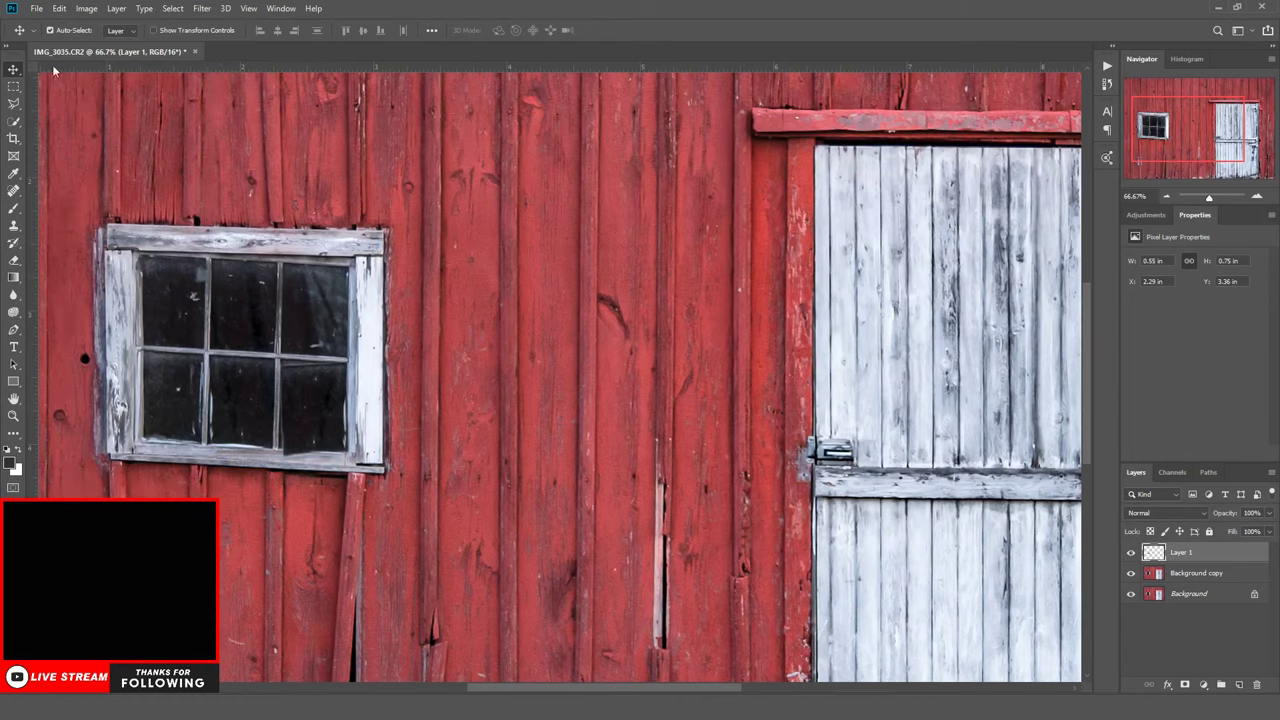
Skew the copied pane's corners to match the window frame and commit
left_click(60, 9)
mouse_move(106, 313)
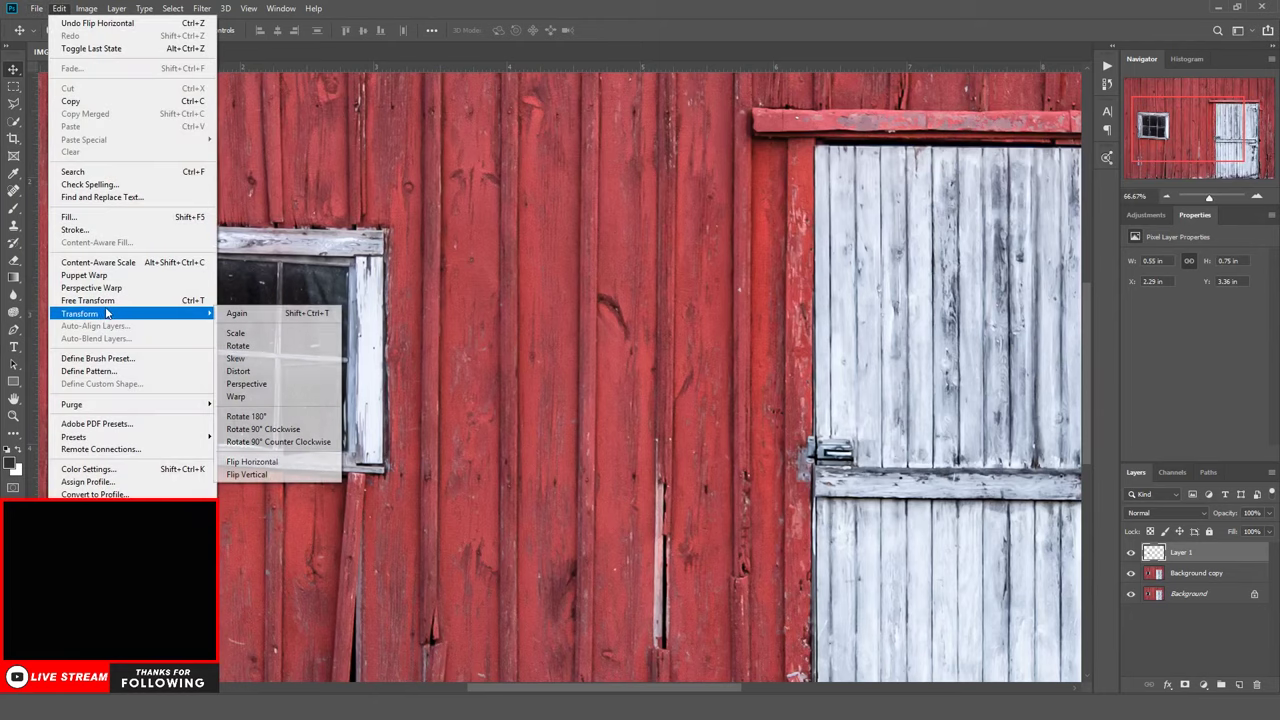
left_click(238, 358)
left_click_drag(285, 362, 283, 356)
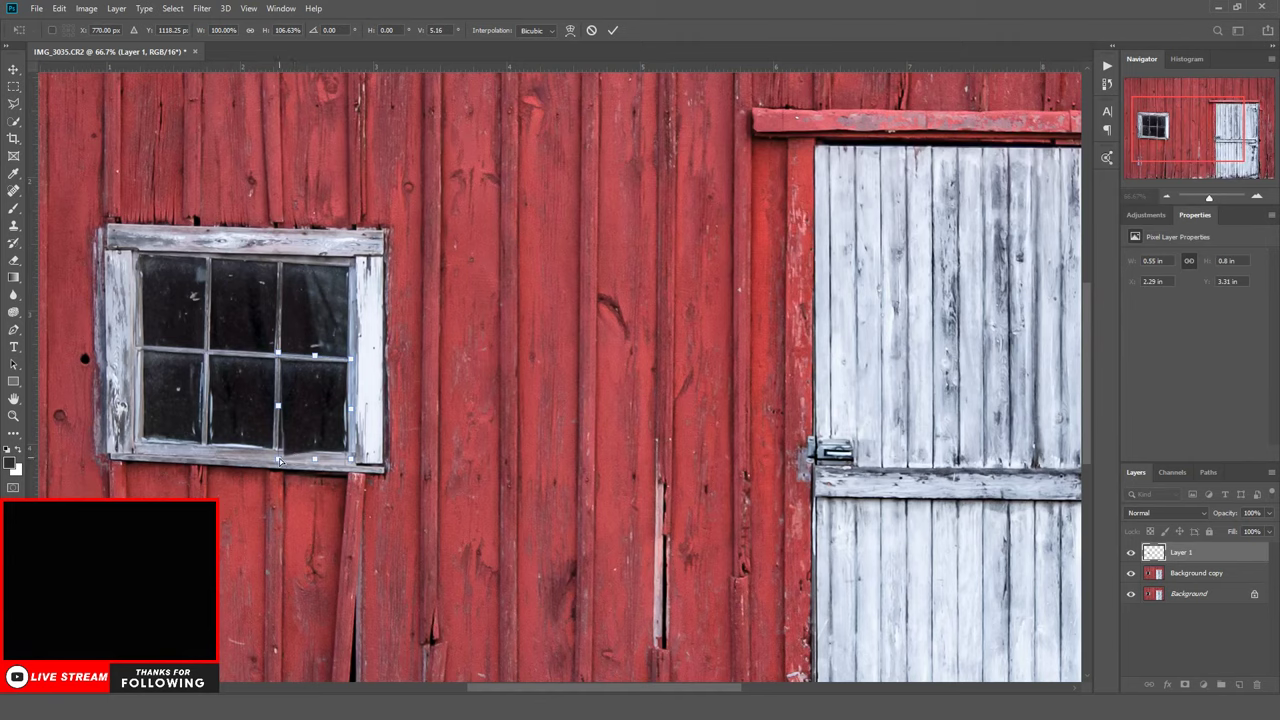
left_click_drag(280, 460, 277, 447)
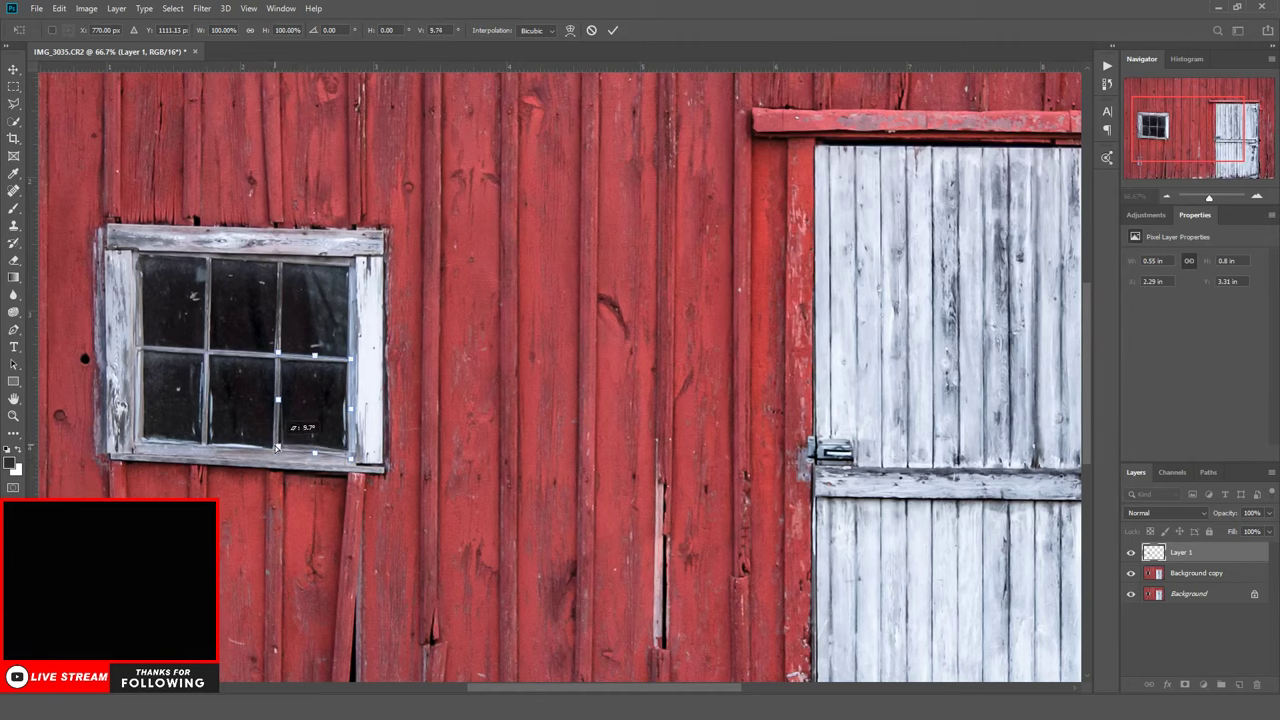
left_click_drag(351, 460, 280, 451)
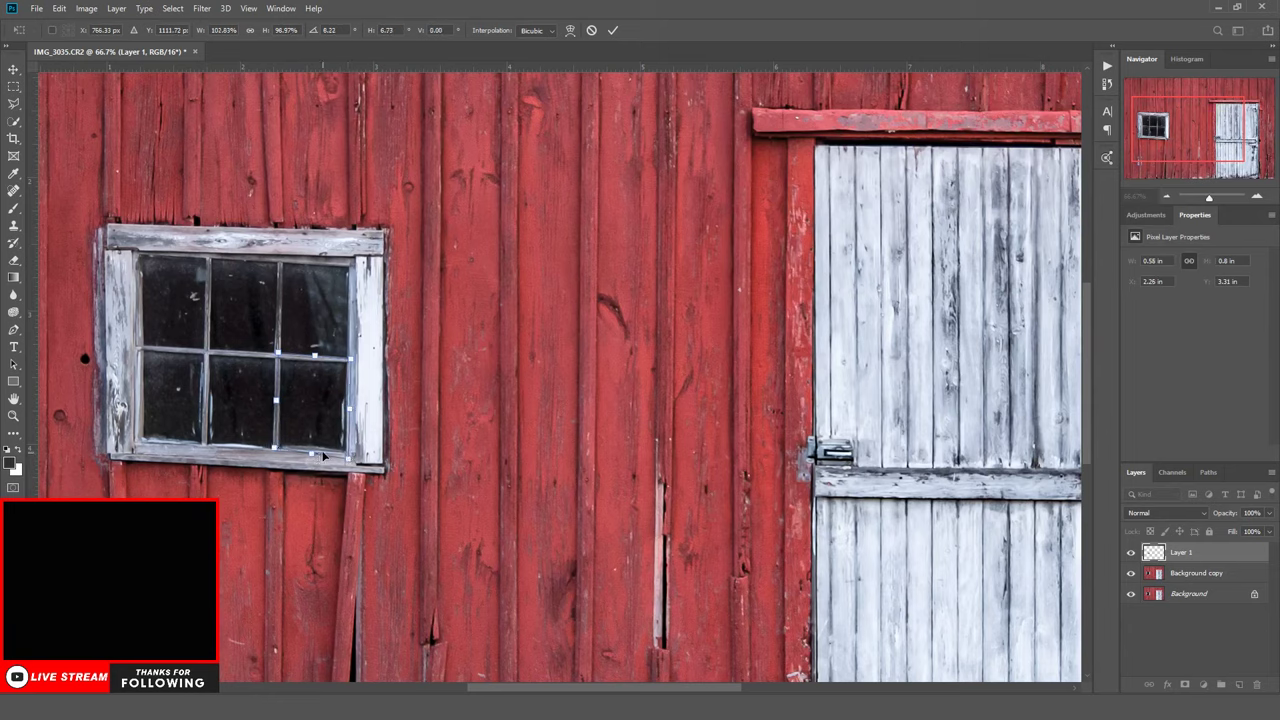
left_click_drag(350, 365, 352, 366)
key("Return")
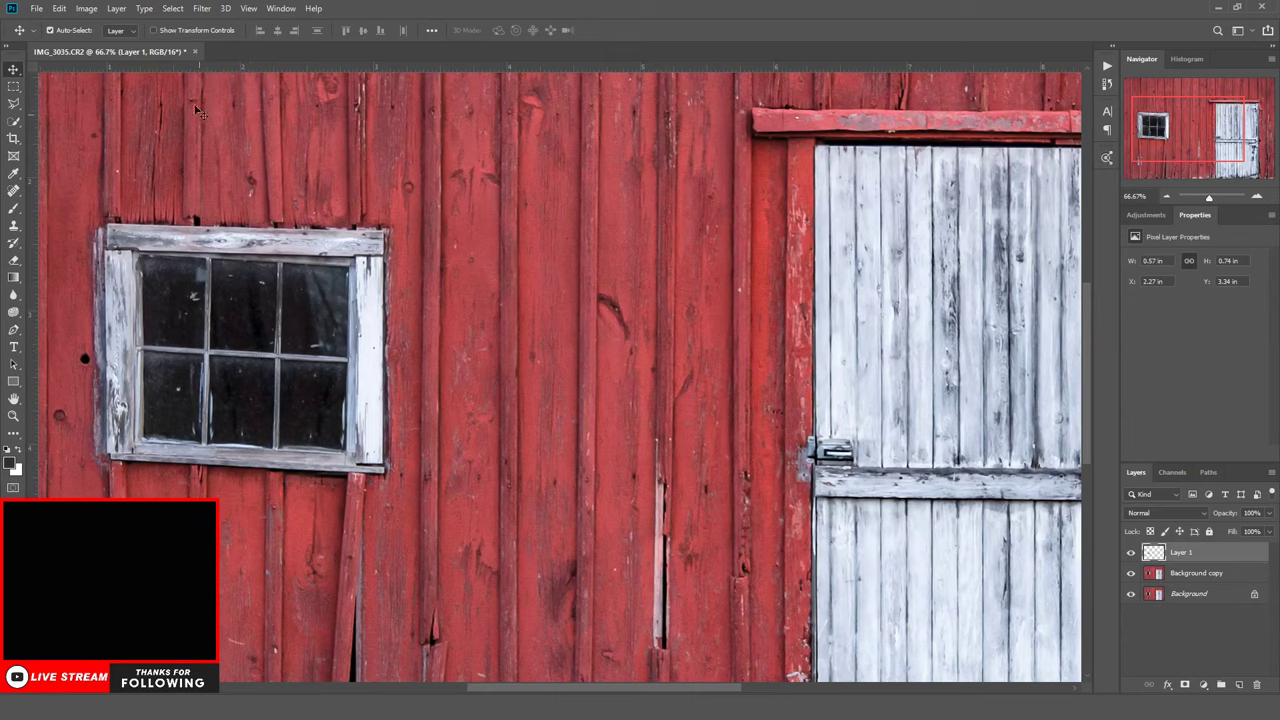
Push the copied pane's lower edge into place with the Liquify filter
left_click(201, 8)
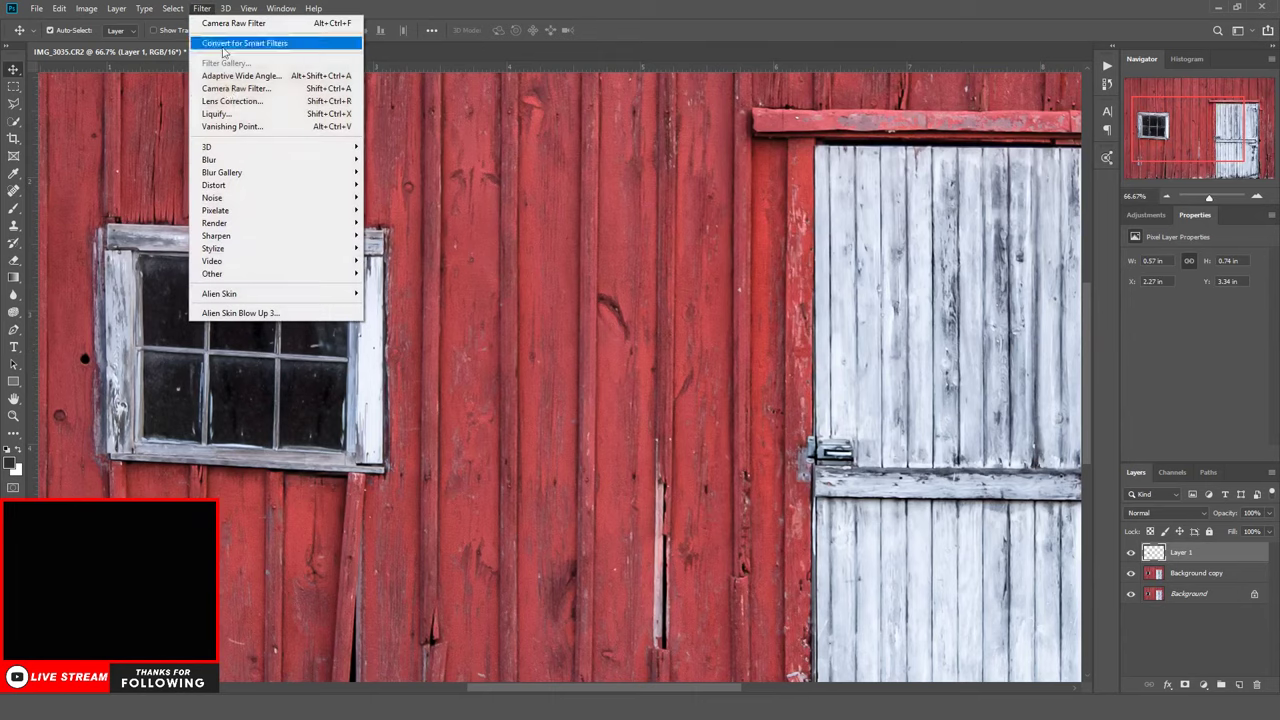
left_click(216, 113)
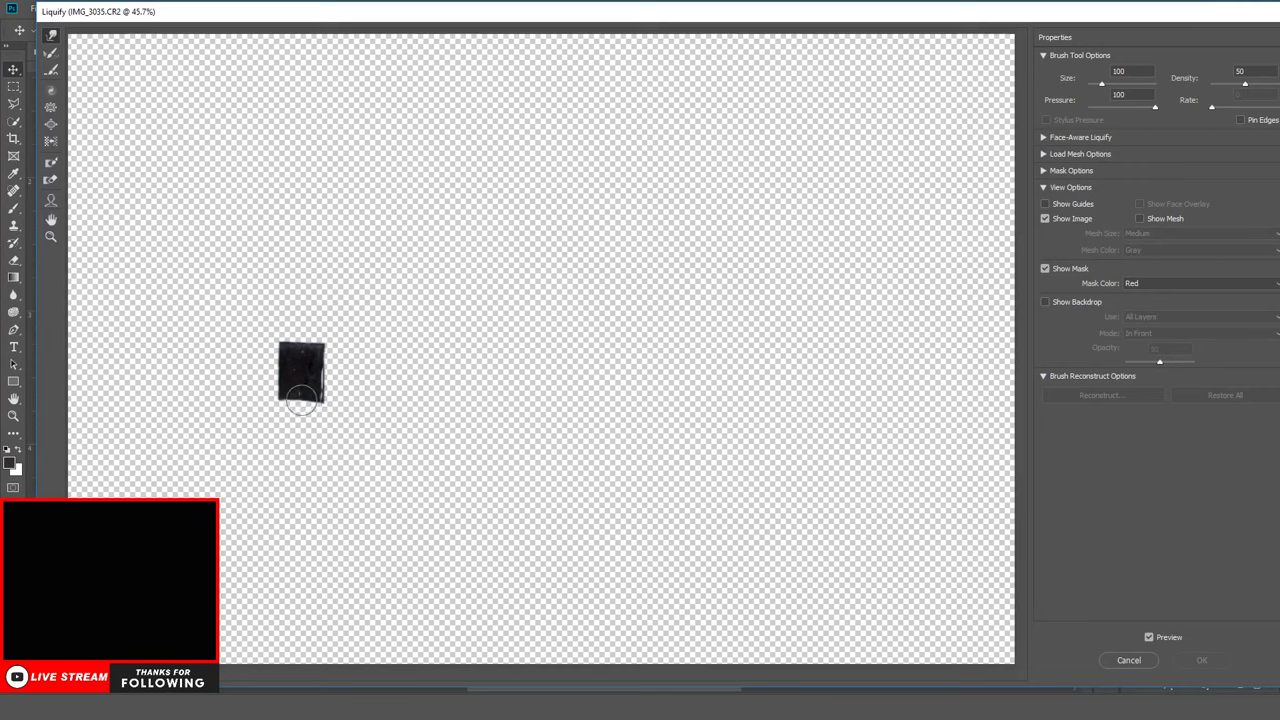
mouse_move(298, 397)
left_mouse_down()
mouse_move(318, 411)
mouse_move(300, 391)
mouse_move(317, 380)
mouse_move(320, 406)
mouse_move(298, 400)
left_mouse_up()
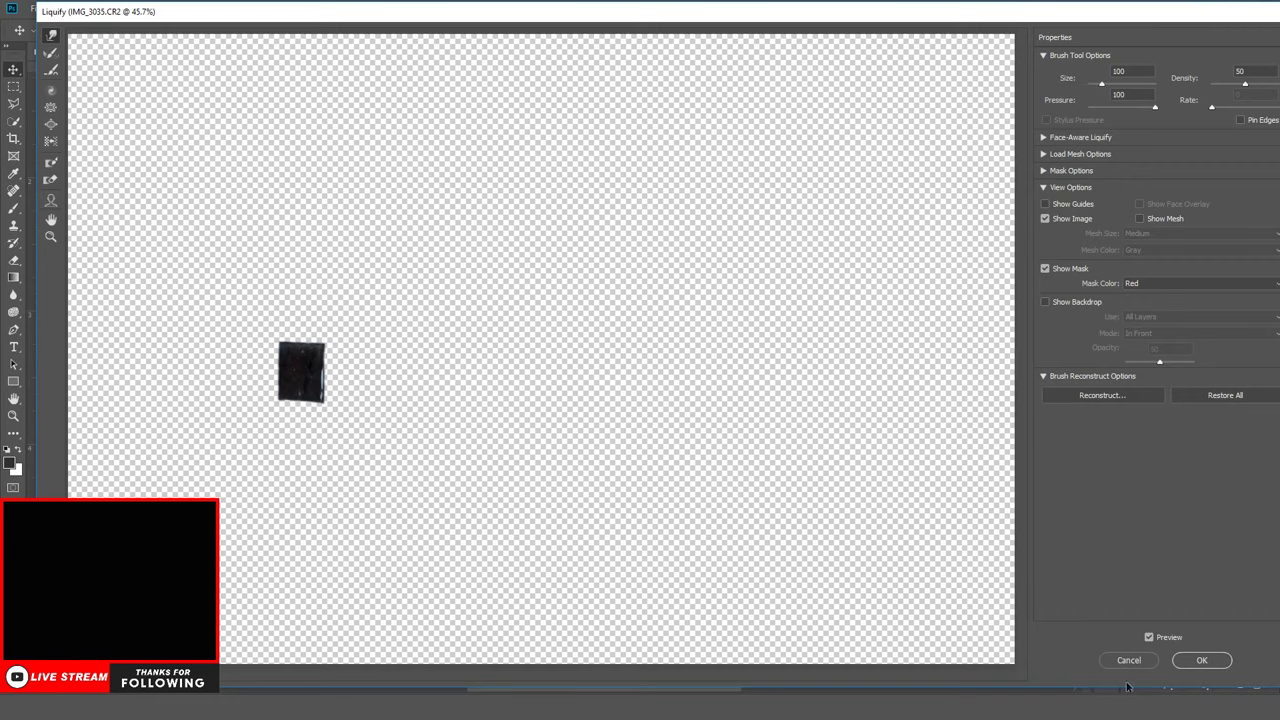
left_click(1216, 664)
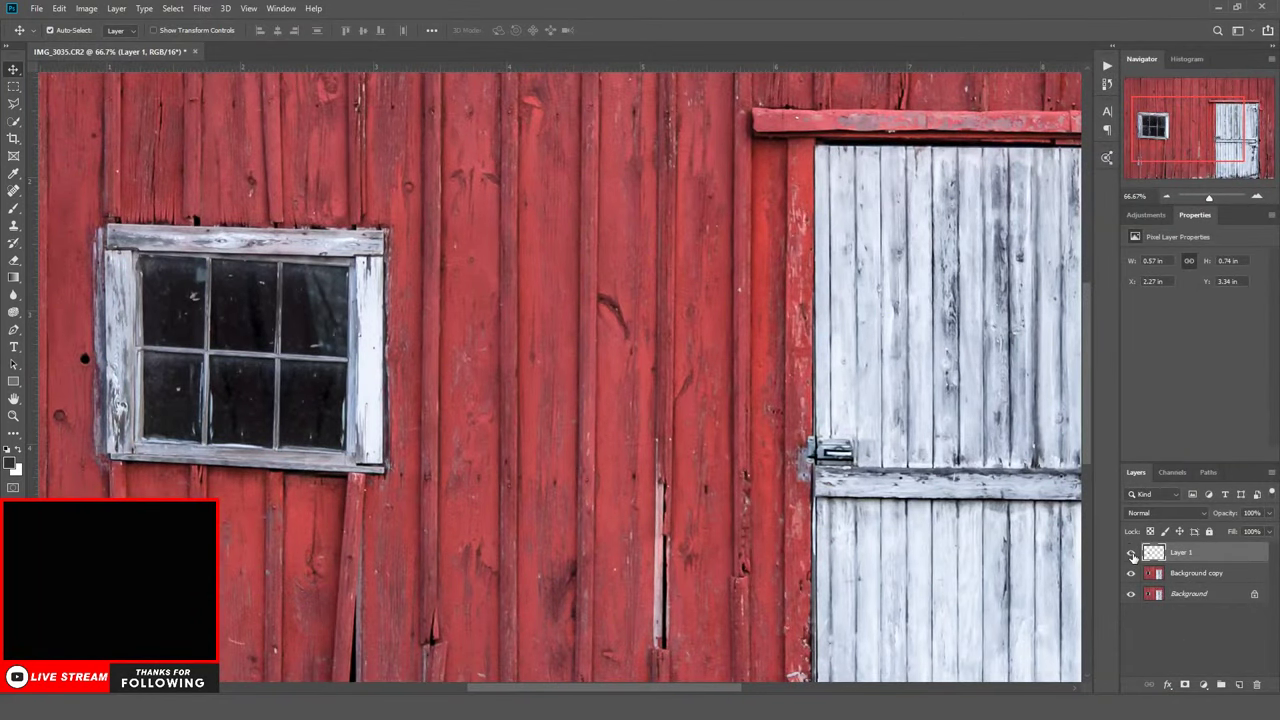
Toggle Layer 1's visibility to compare, then fit the whole barn photo on screen
left_click(1131, 556)
left_click(1131, 556)
left_click(1131, 556)
left_click(1131, 556)
left_click(13, 416)
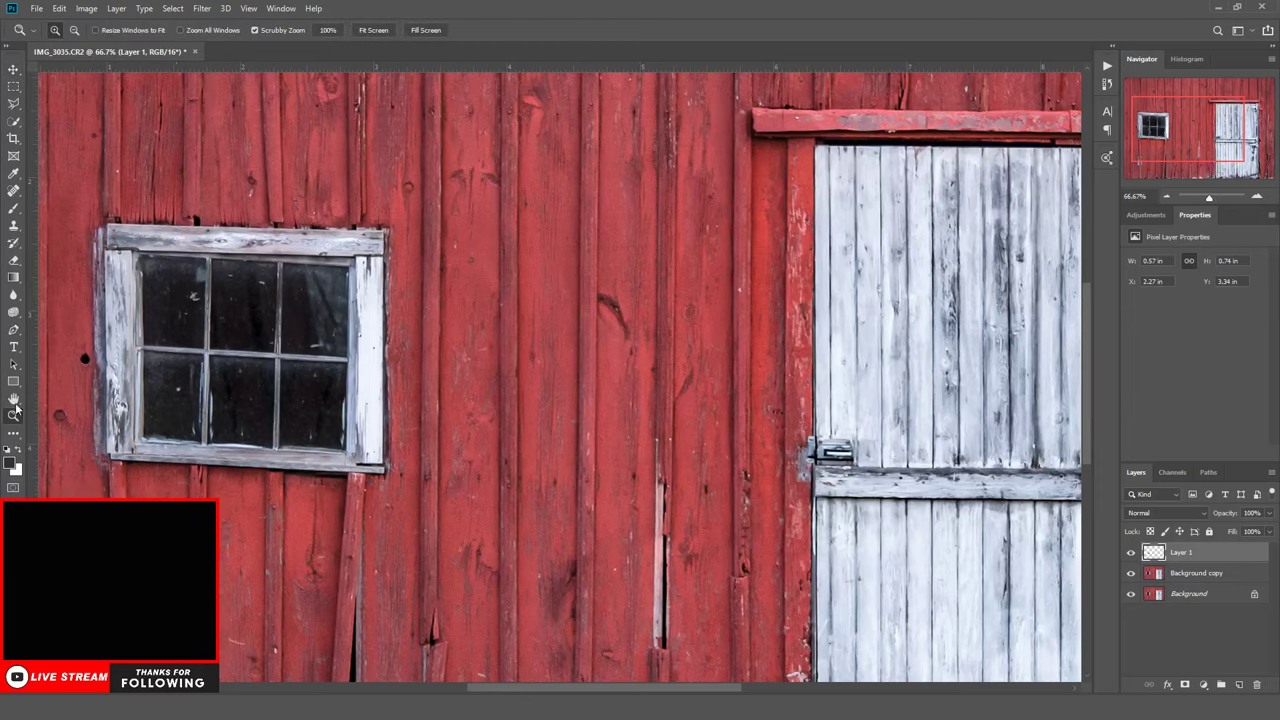
left_click(366, 30)
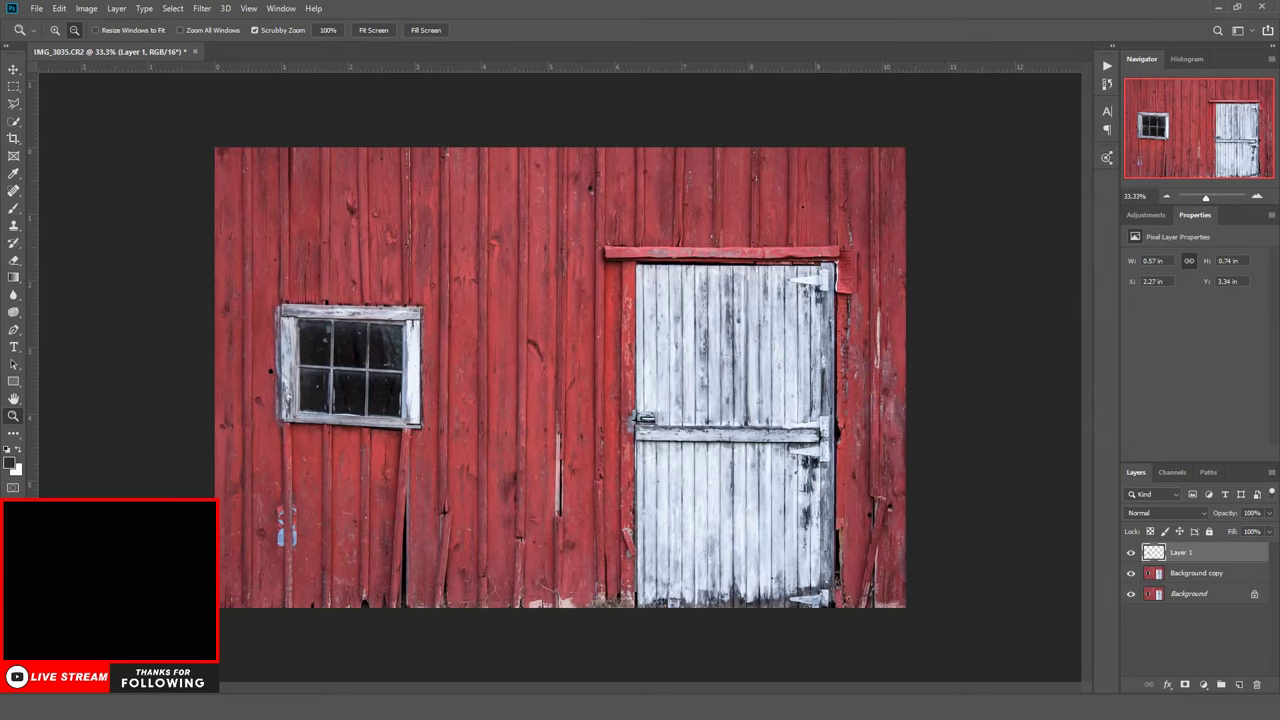
Reopen IMG_3035.CR2 from Bridge with Camera Raw Defaults as the unedited document IMG_3035-2
left_click(379, 707)
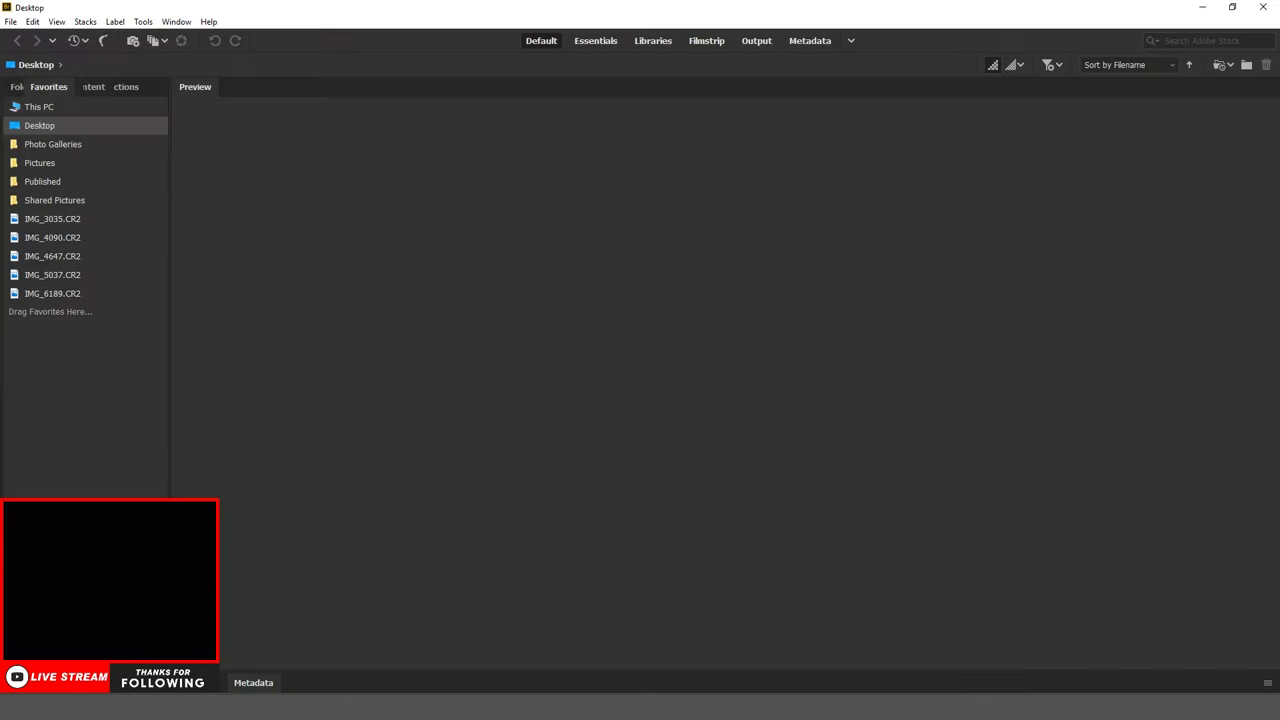
double_click(75, 222)
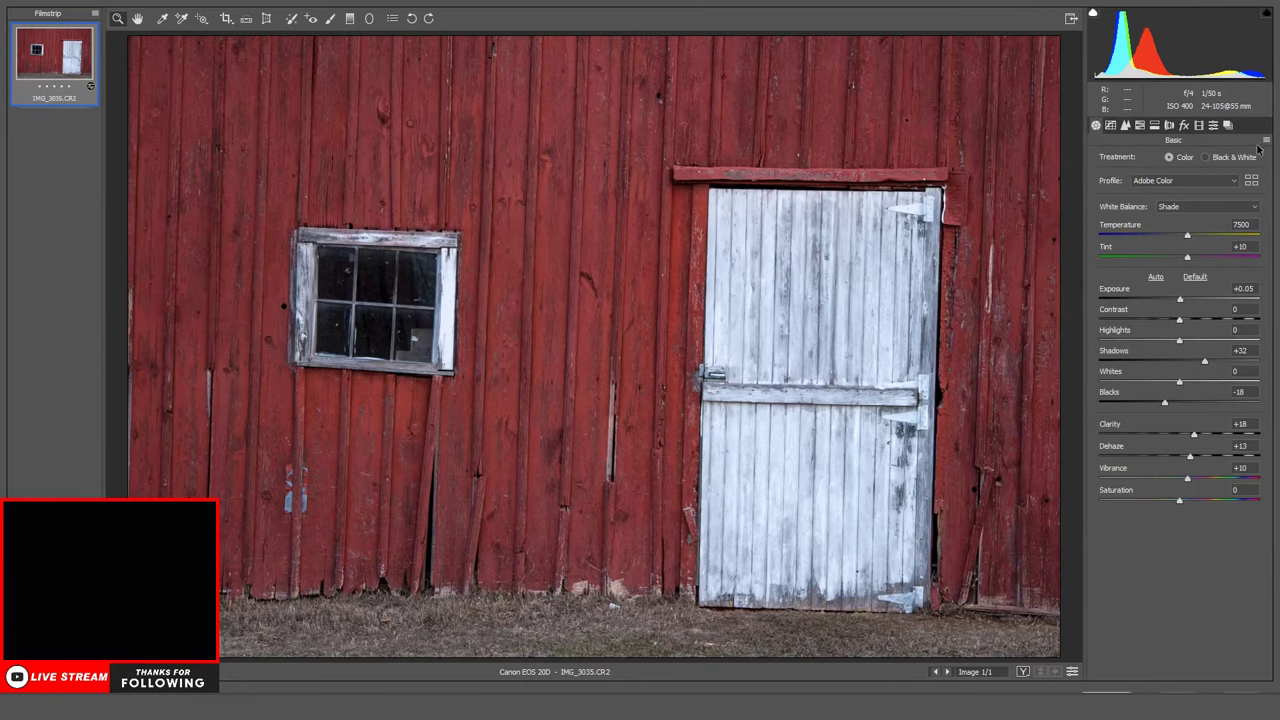
left_click(1265, 142)
left_click(1204, 170)
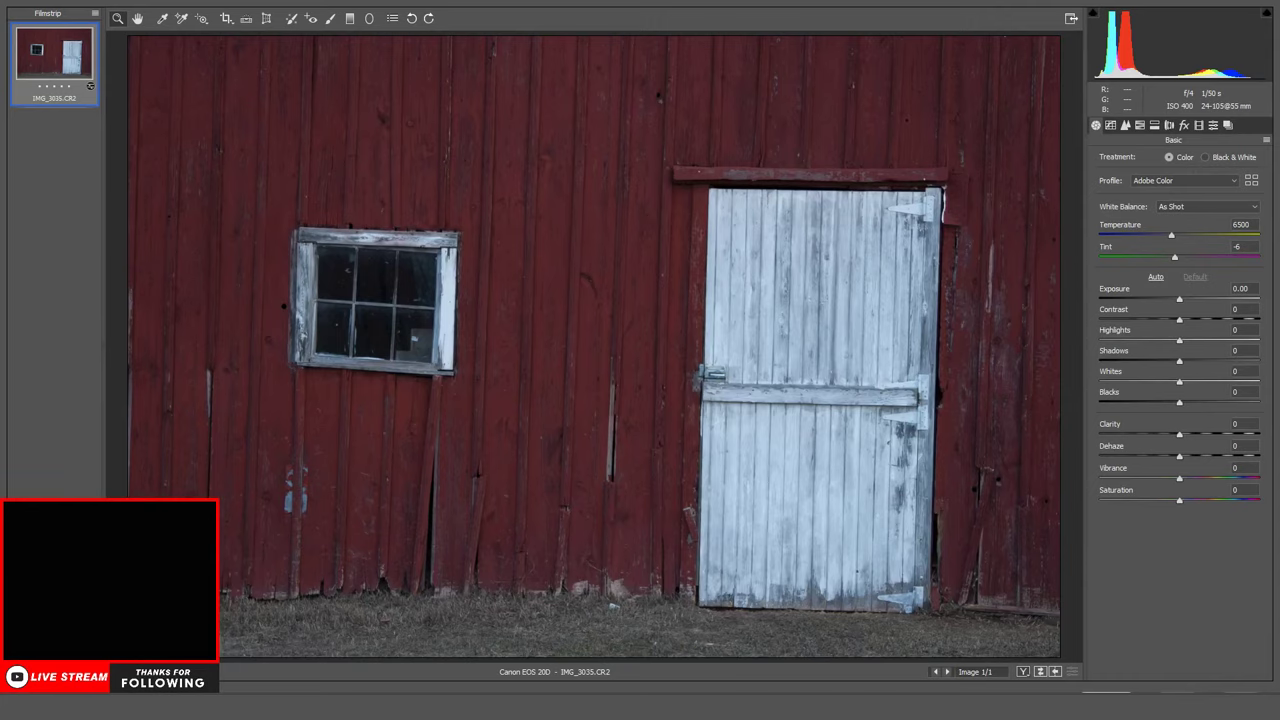
key("Return")
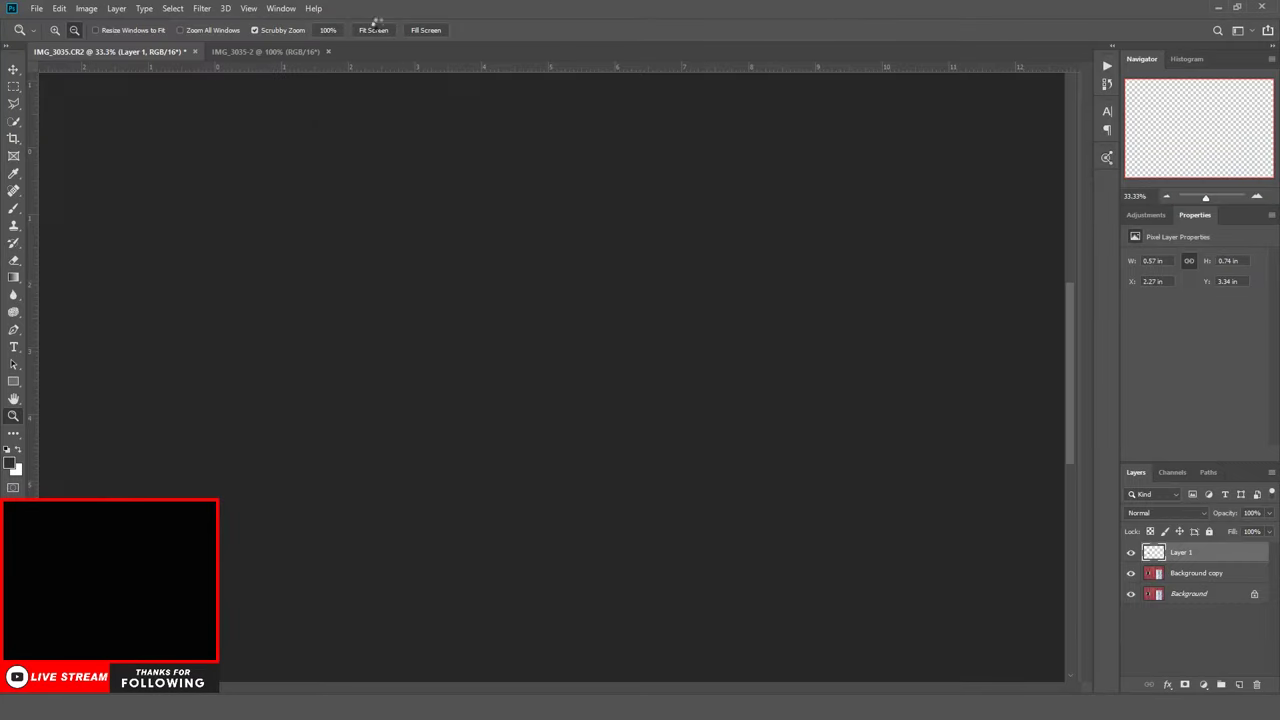
left_click(305, 49)
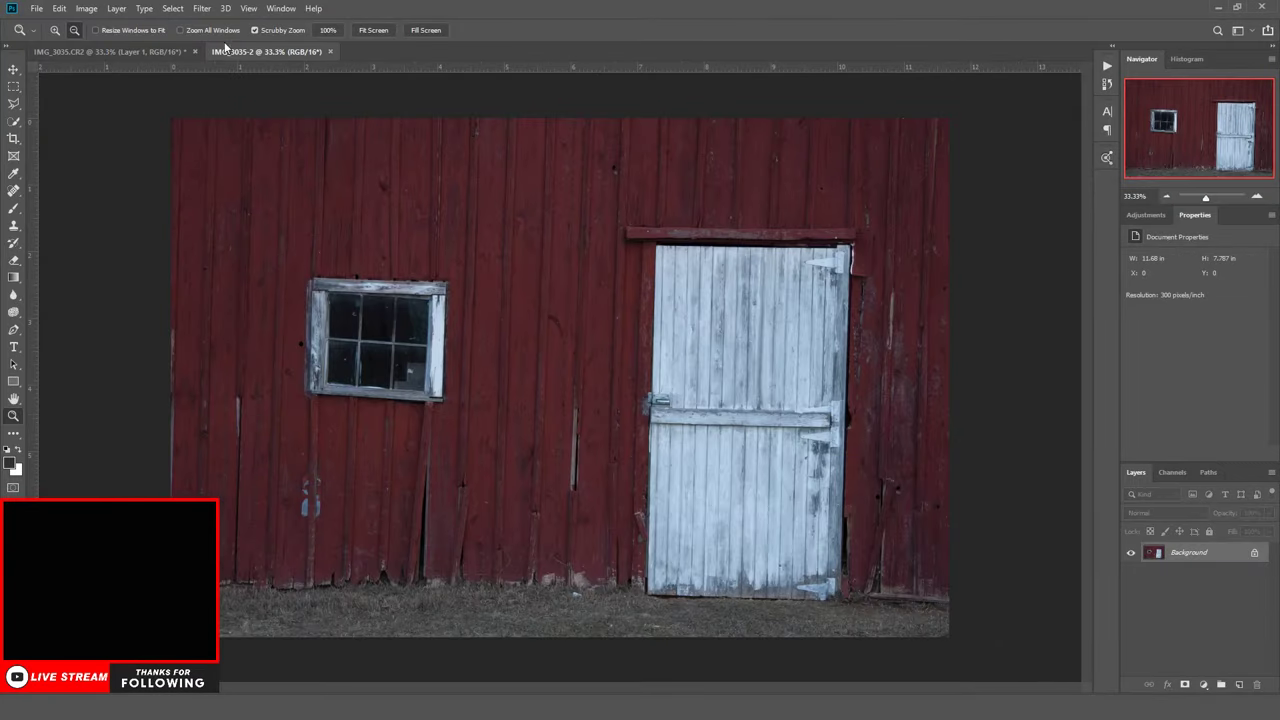
Compare the IMG_3035.CR2 and IMG_3035-2 documents, ending on the edited IMG_3035.CR2
left_click(170, 52)
left_click(242, 50)
left_click(162, 53)
left_click(198, 53)
left_click(158, 51)
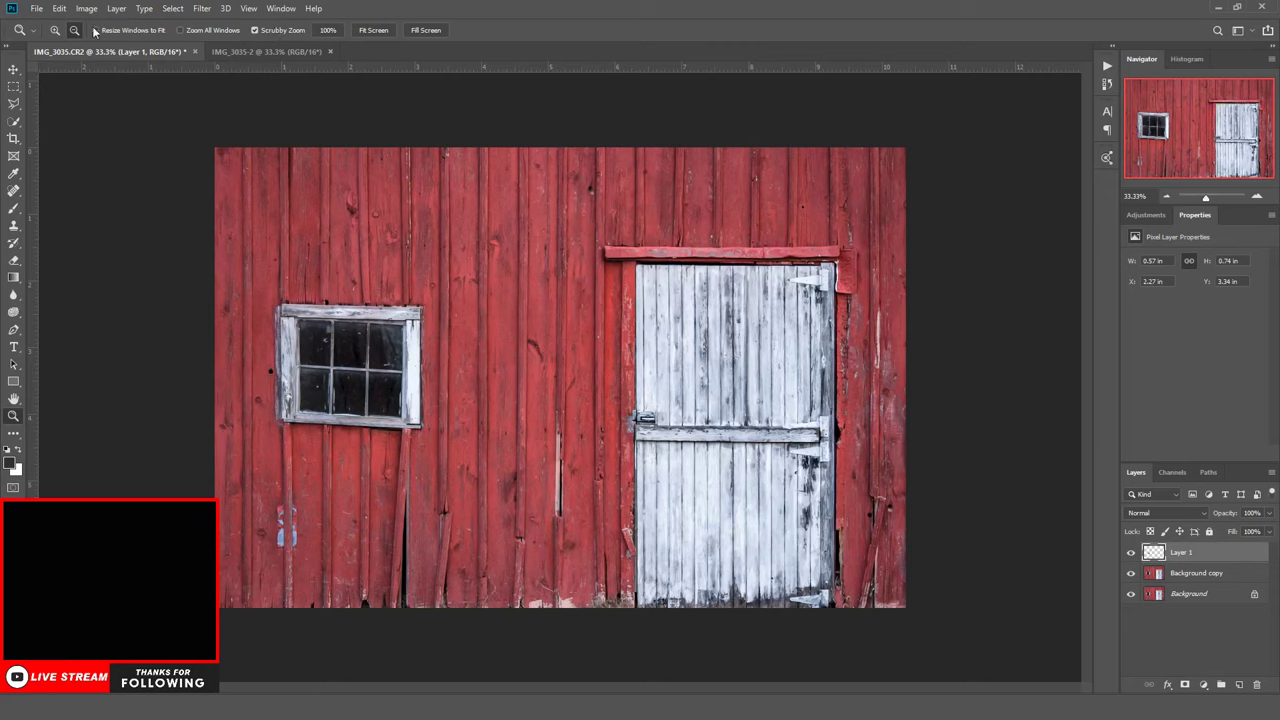
Open the Camera Raw Filter on Layer 1 and close it unchanged
left_click(198, 9)
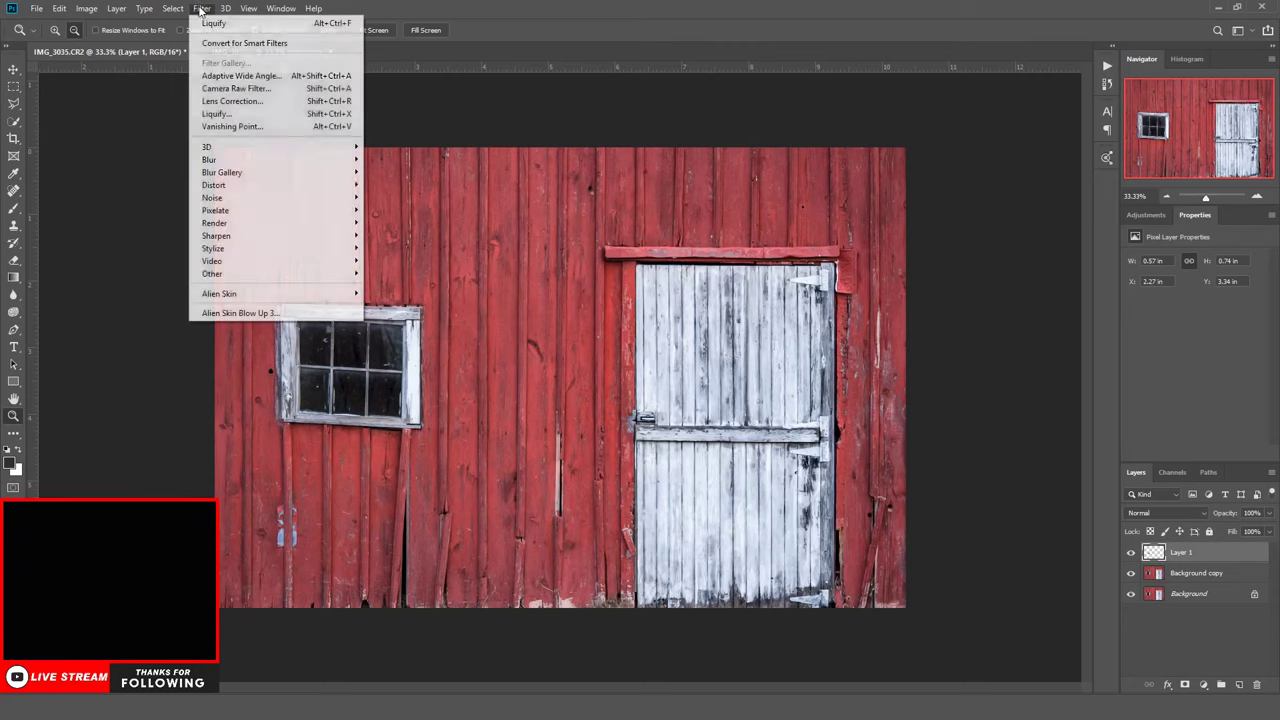
left_click(230, 88)
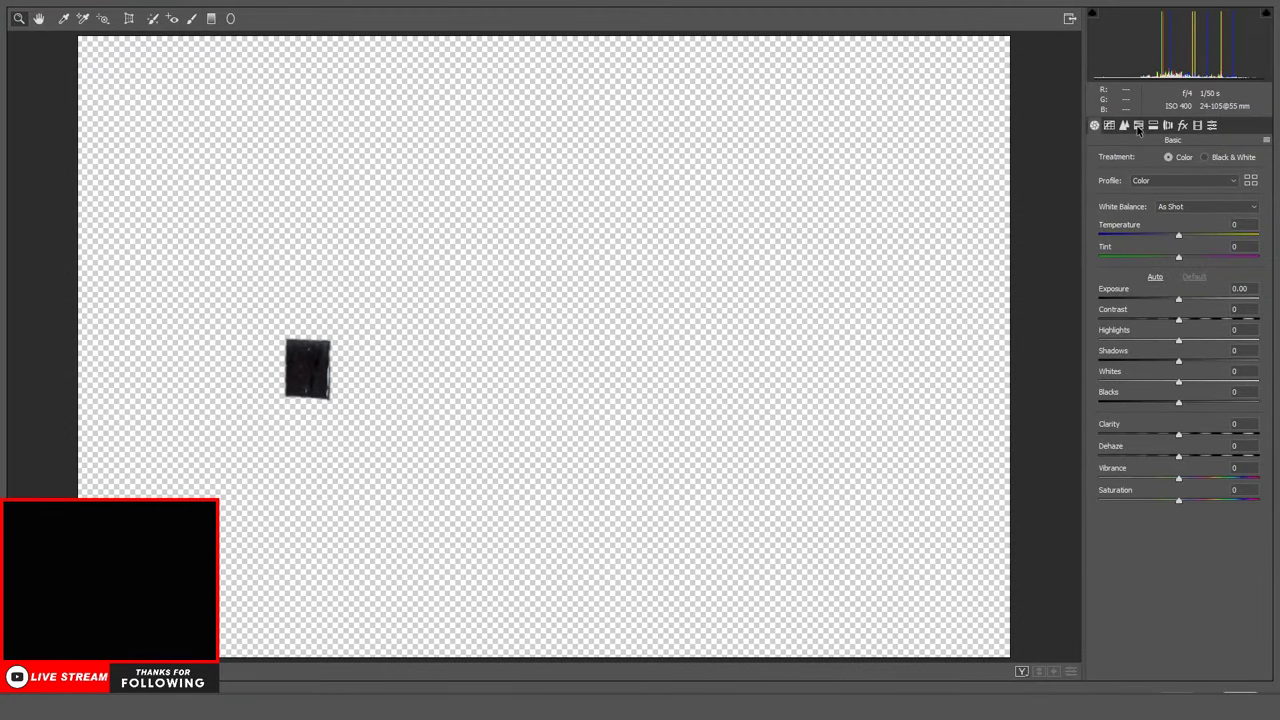
key("Return")
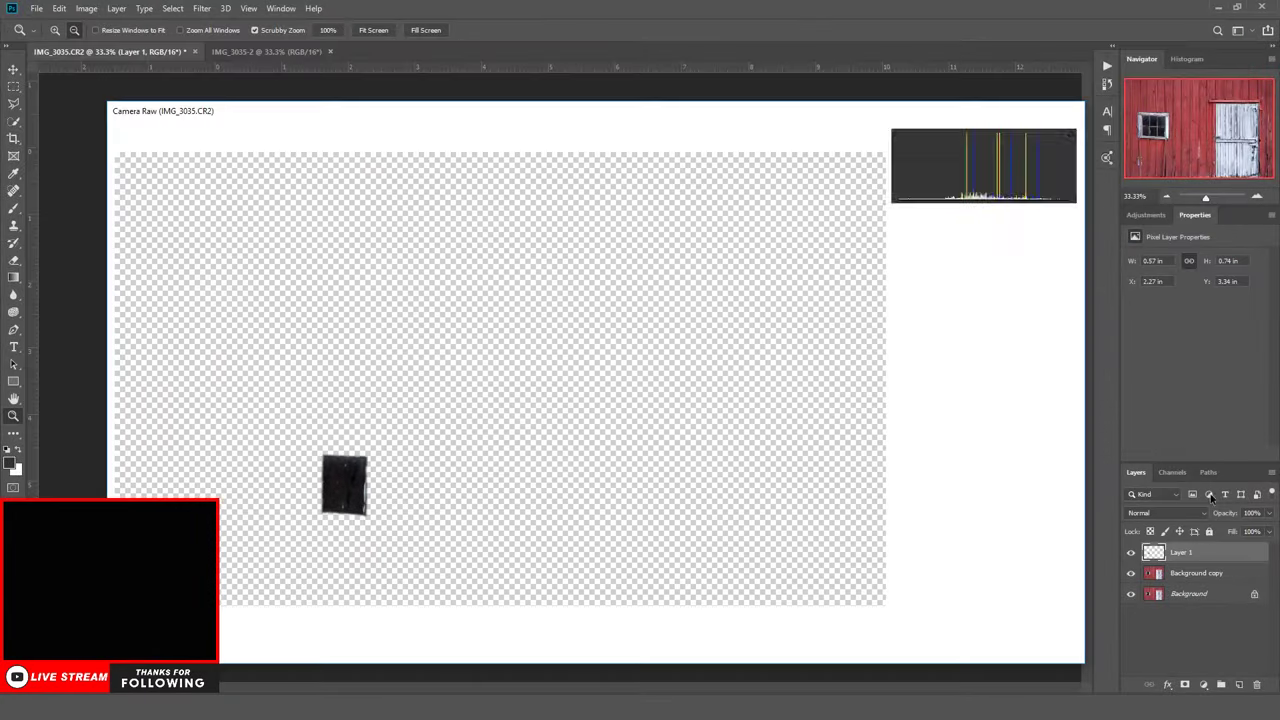
Flatten the edited barn image so the pane repair merges into one Background layer
right_click(1206, 595)
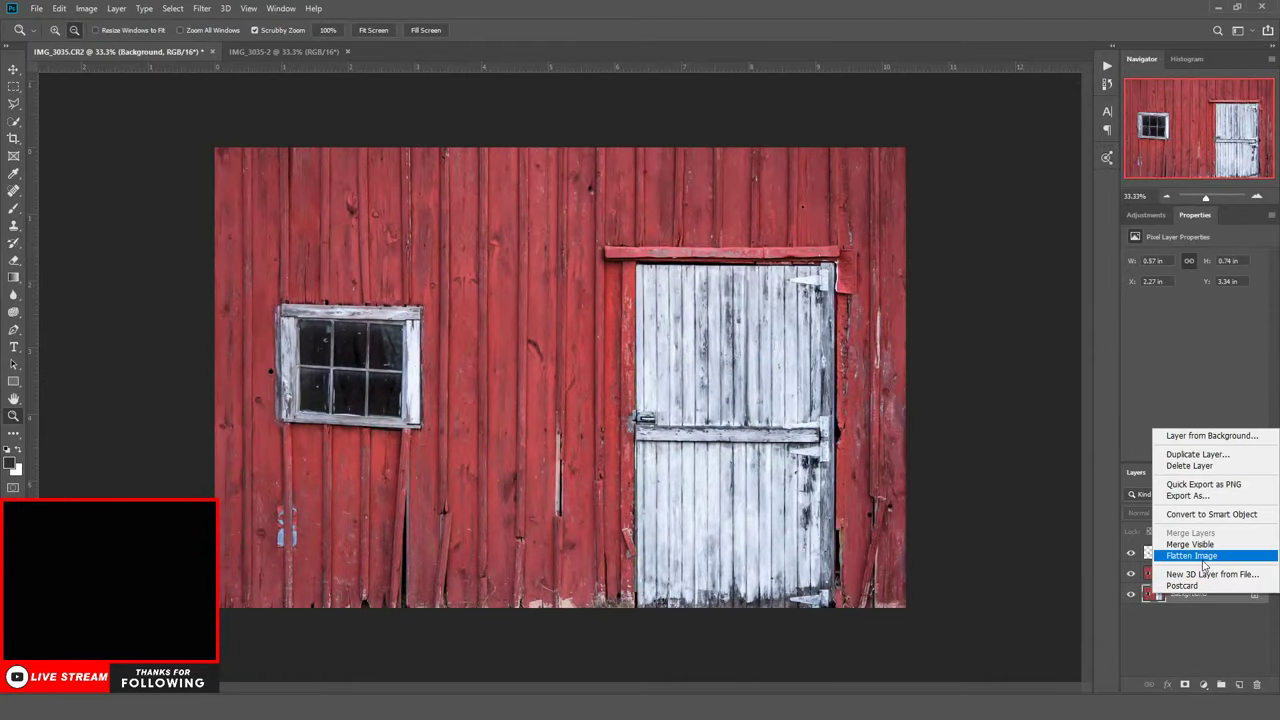
left_click(1198, 558)
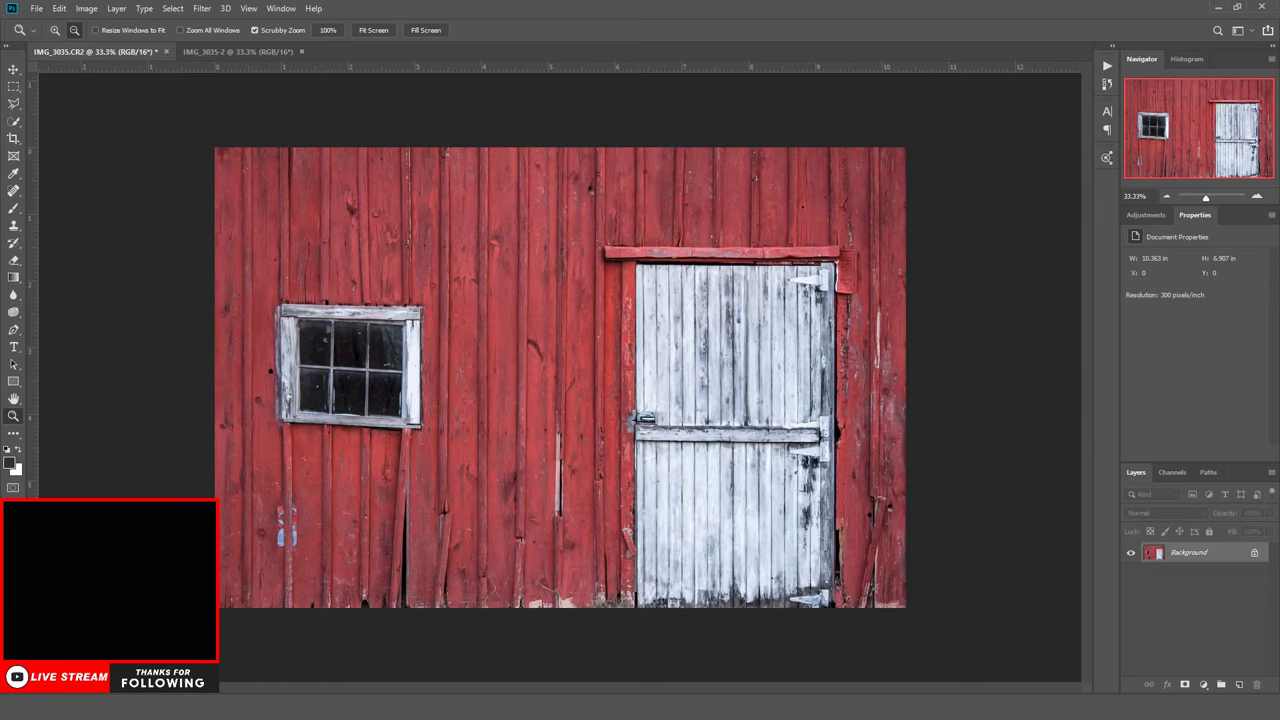
Calculate 120 ÷ 8 = 15 in Windows Calculator, then close it
key("super")
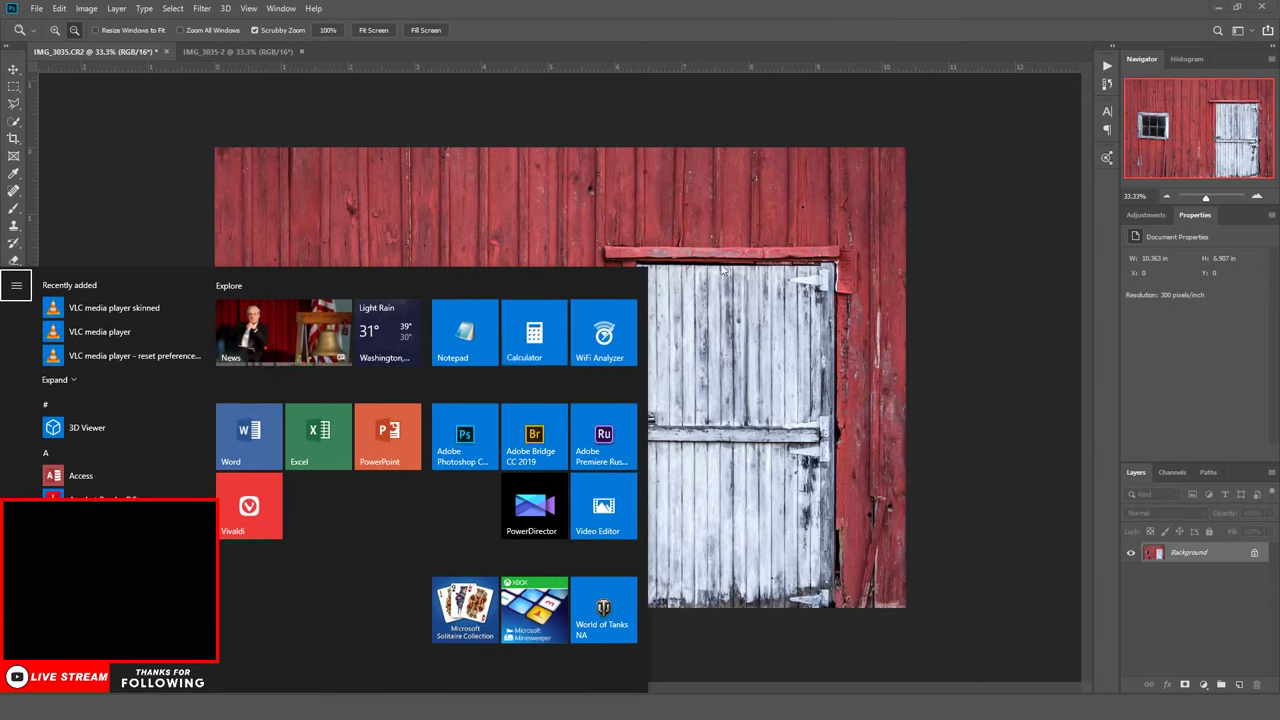
left_click(530, 335)
left_click_drag(1038, 256, 850, 116)
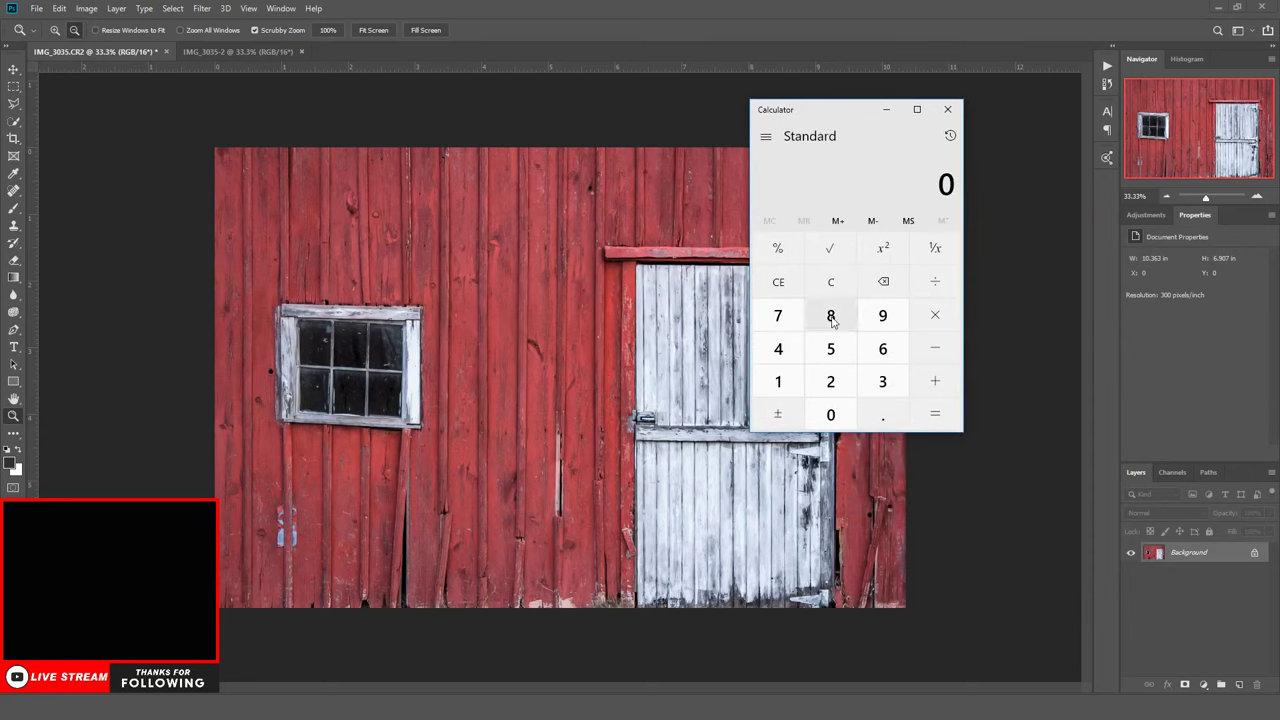
left_click(831, 318)
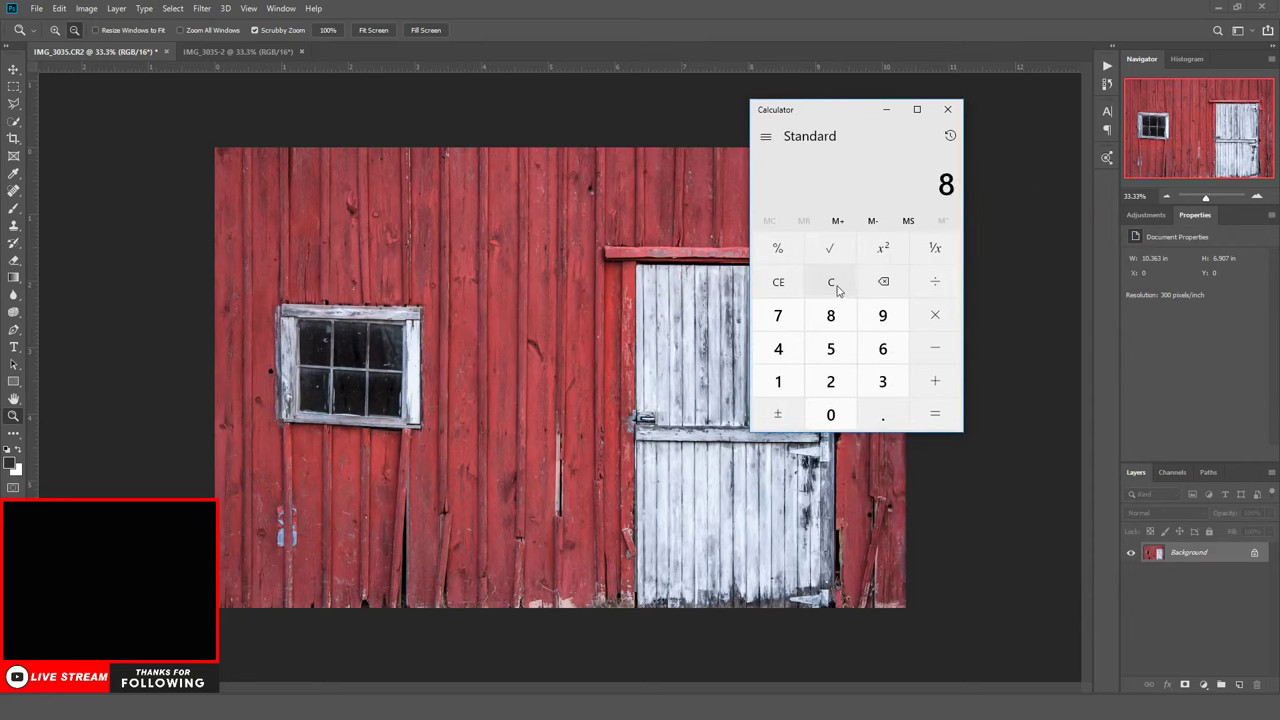
left_click(838, 289)
left_click(778, 382)
left_click(830, 382)
left_click(830, 414)
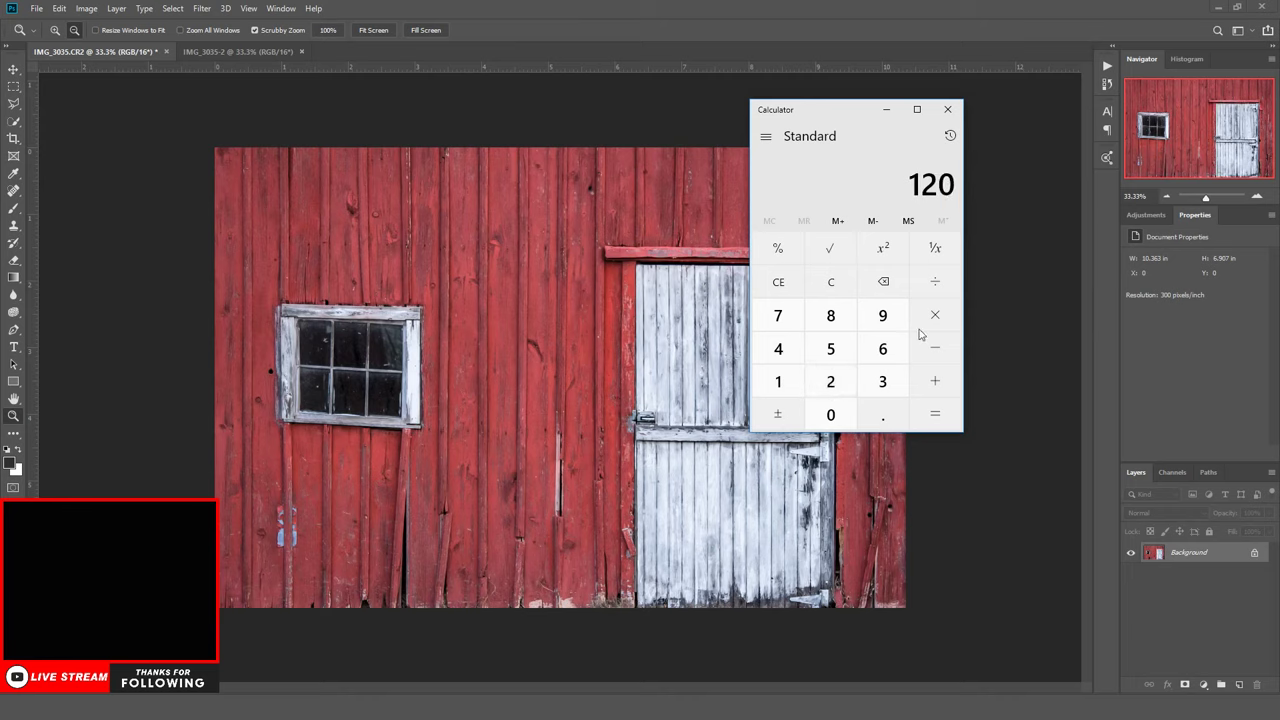
left_click(935, 281)
left_click(830, 315)
left_click(935, 415)
left_click(947, 109)
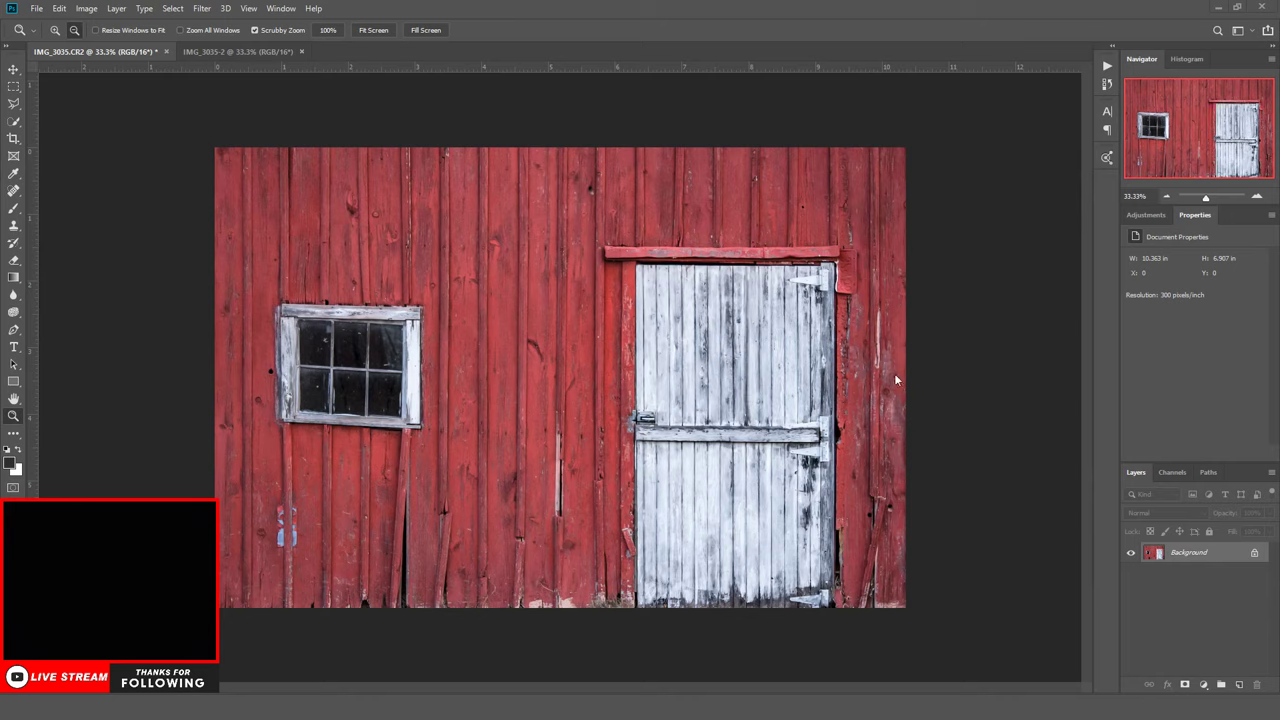
Set the Camera Raw Filter's HSL Luminance Reds to -15 to deepen the barn red
left_click(203, 9)
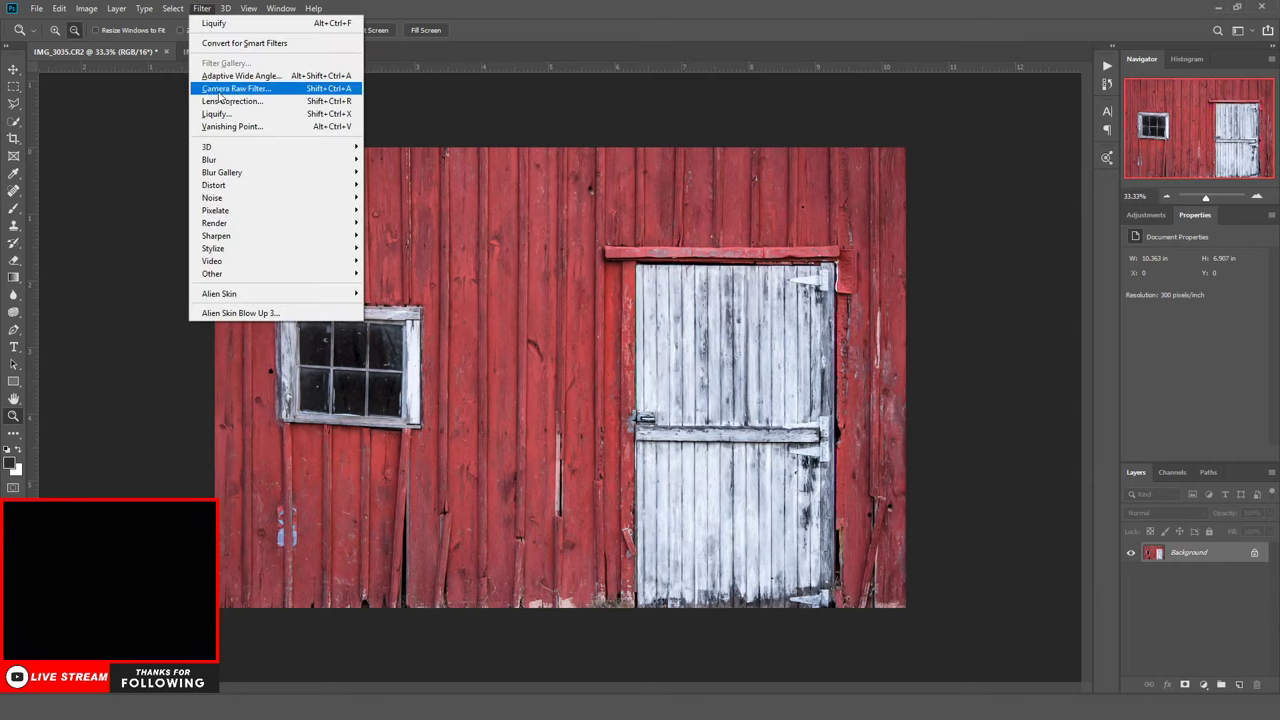
left_click(220, 89)
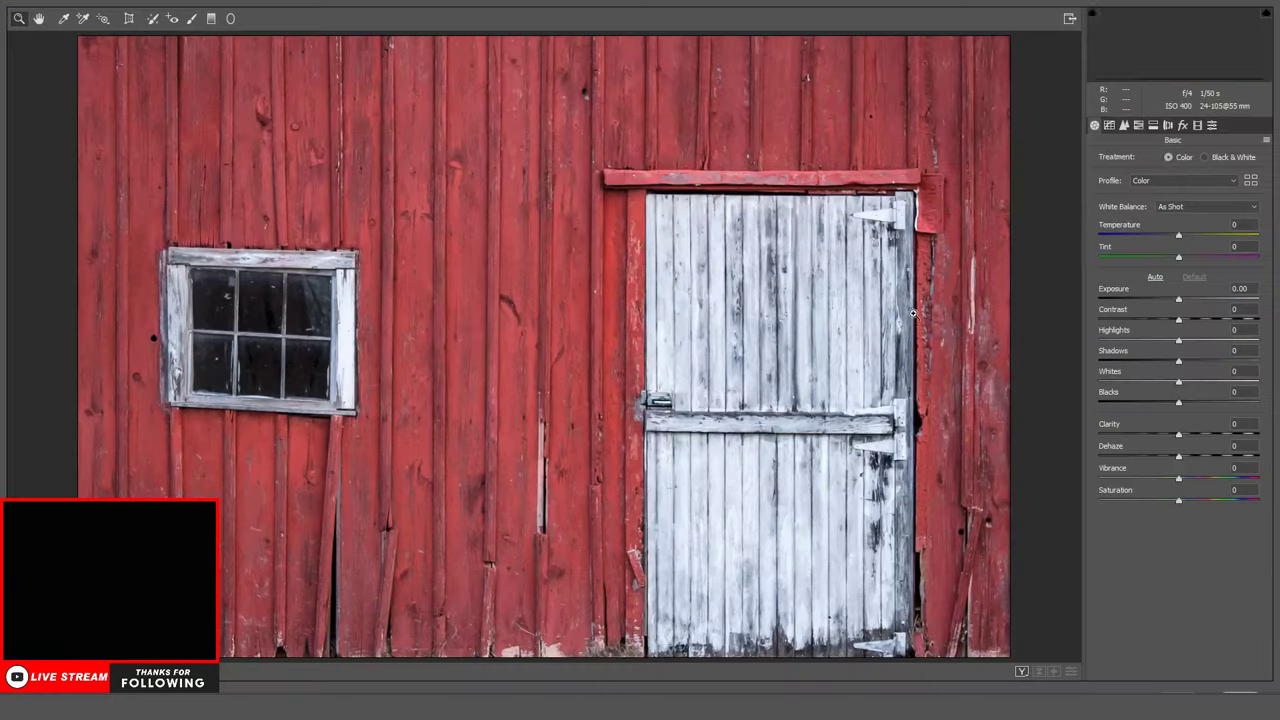
left_click(1138, 125)
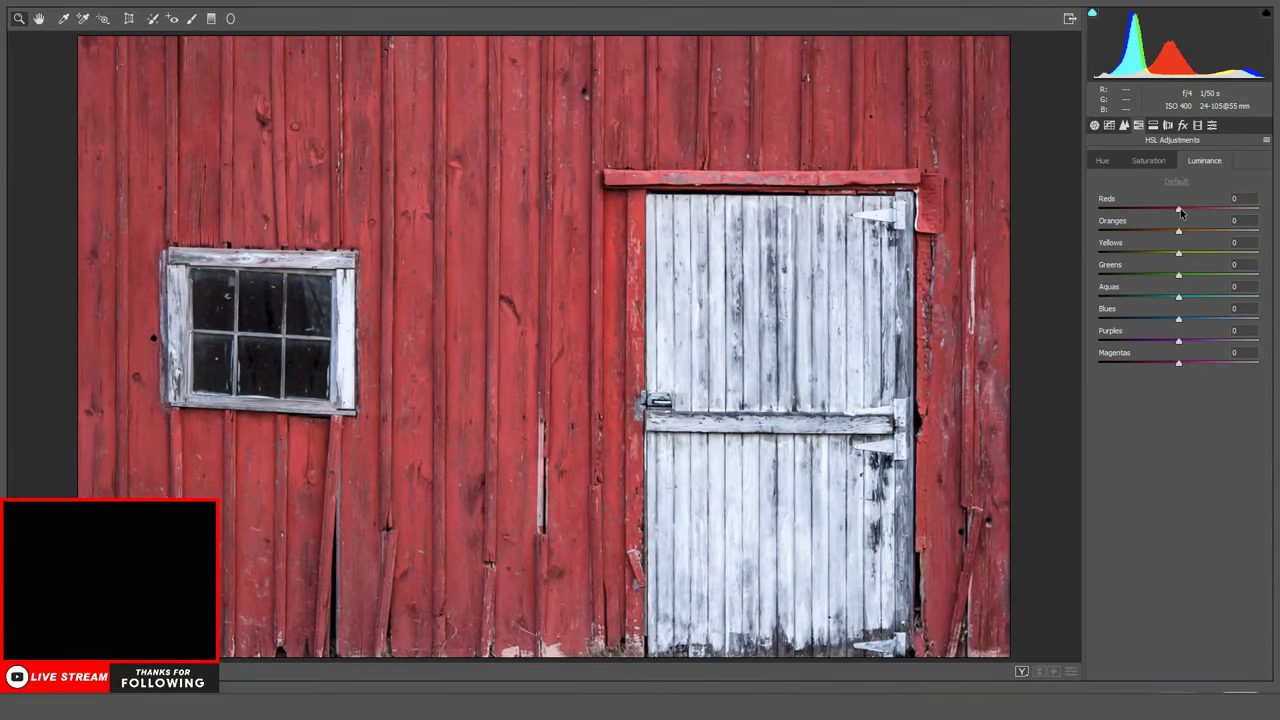
mouse_move(1180, 210)
left_mouse_down()
mouse_move(1133, 209)
mouse_move(1168, 205)
left_mouse_up()
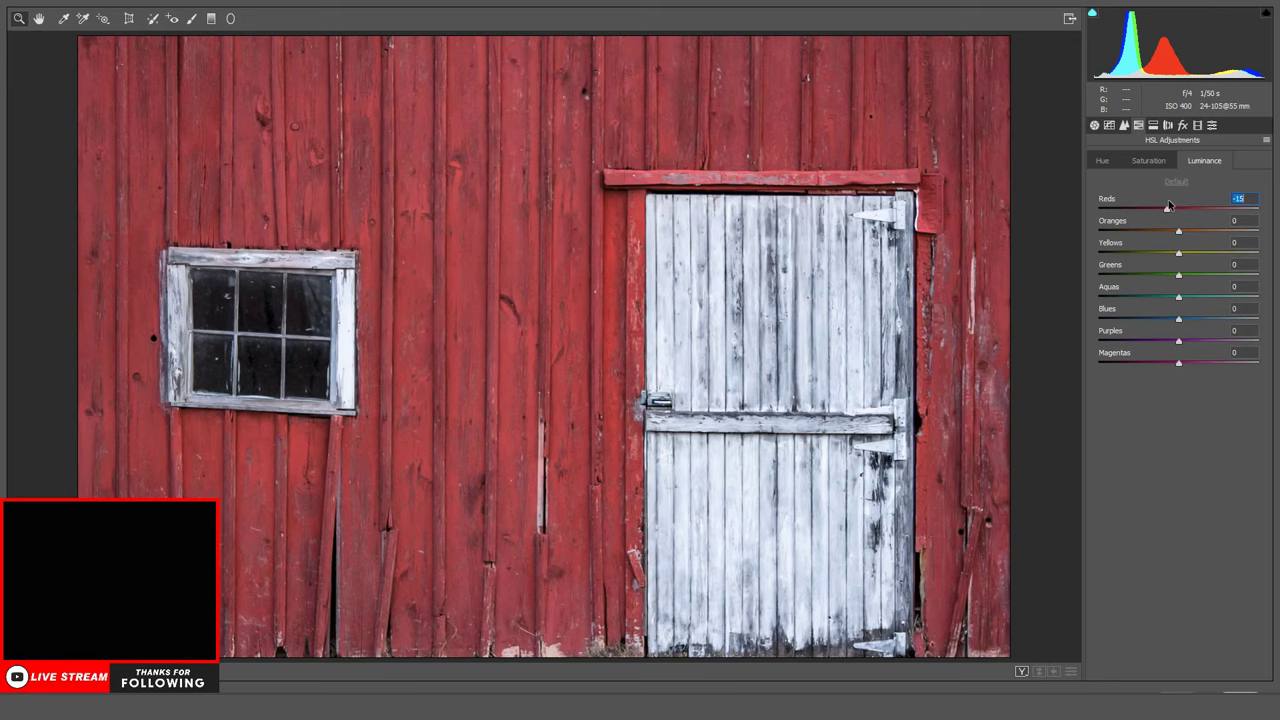
left_click(1238, 694)
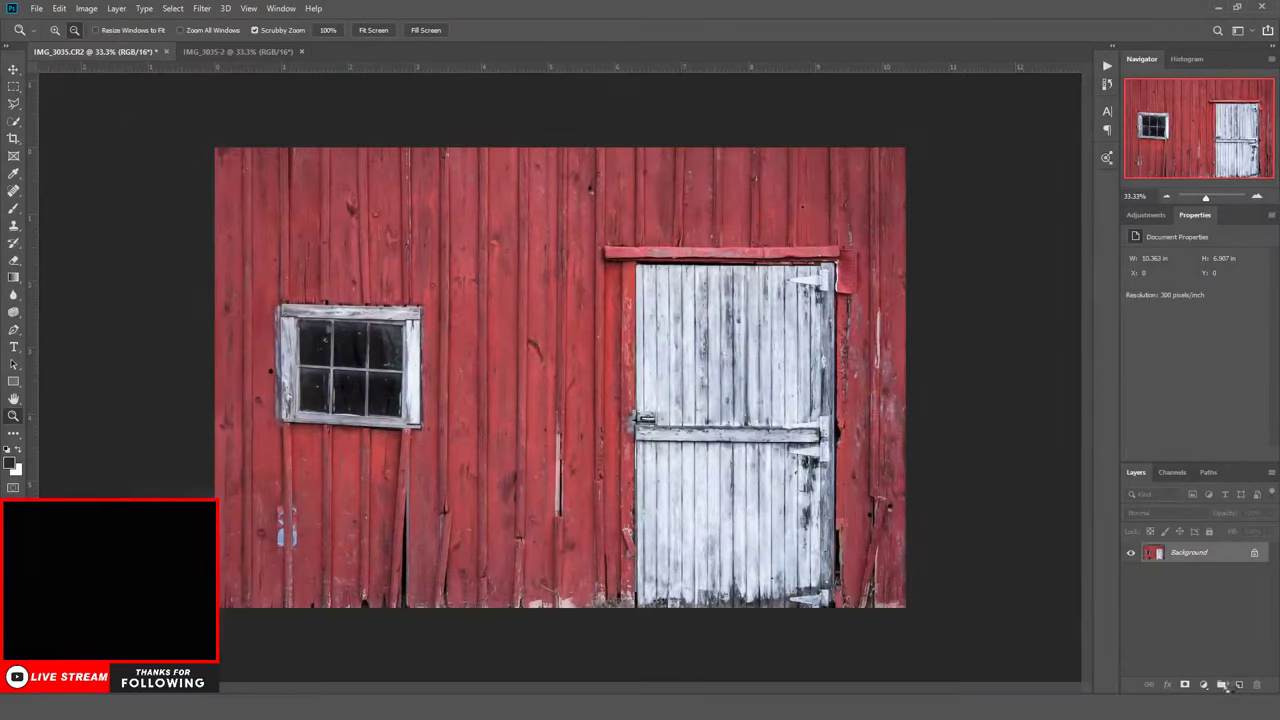
Save the barn photo as TIFF named IMG_3035_edited-1.tif with default TIFF options
left_click(37, 9)
left_click(60, 157)
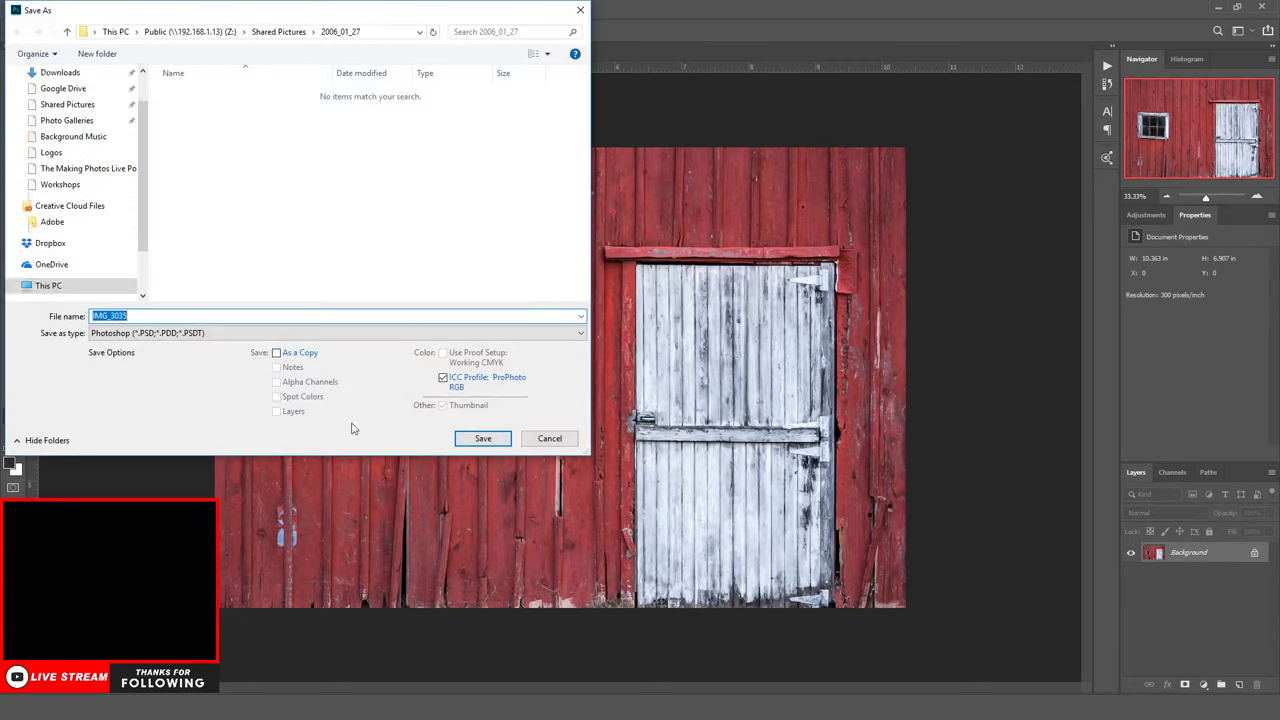
left_click(250, 333)
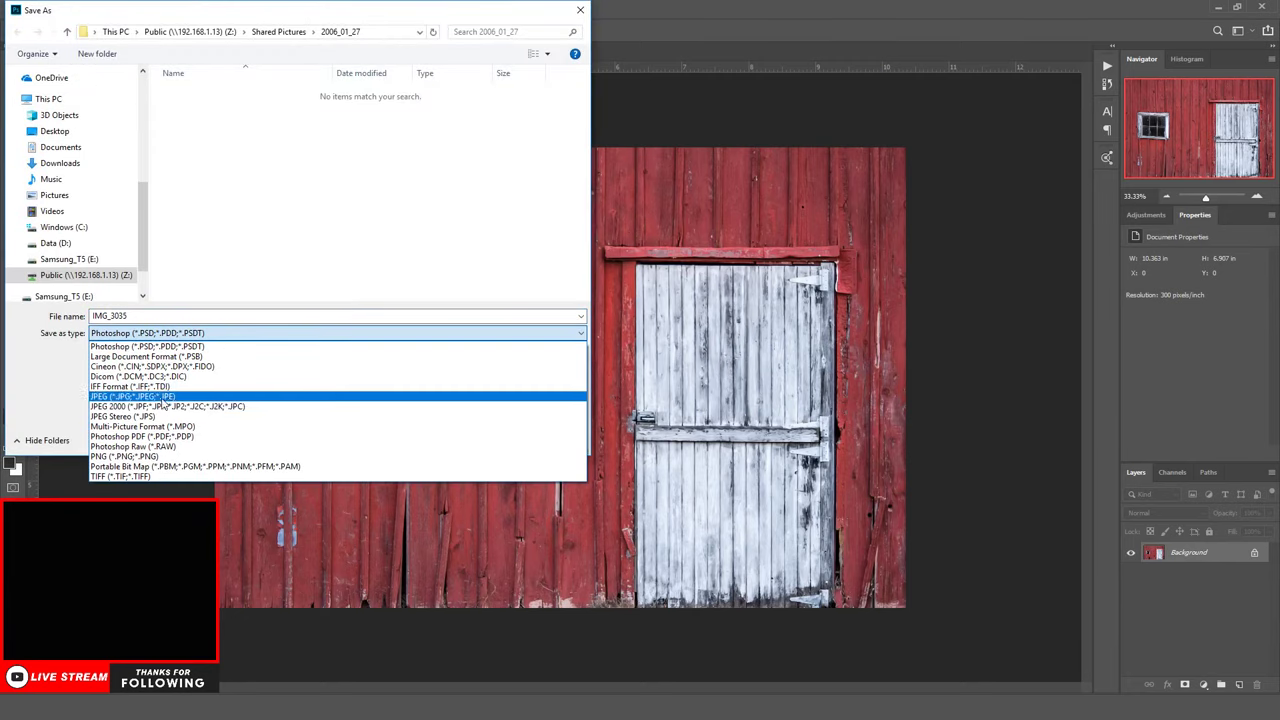
left_click(142, 476)
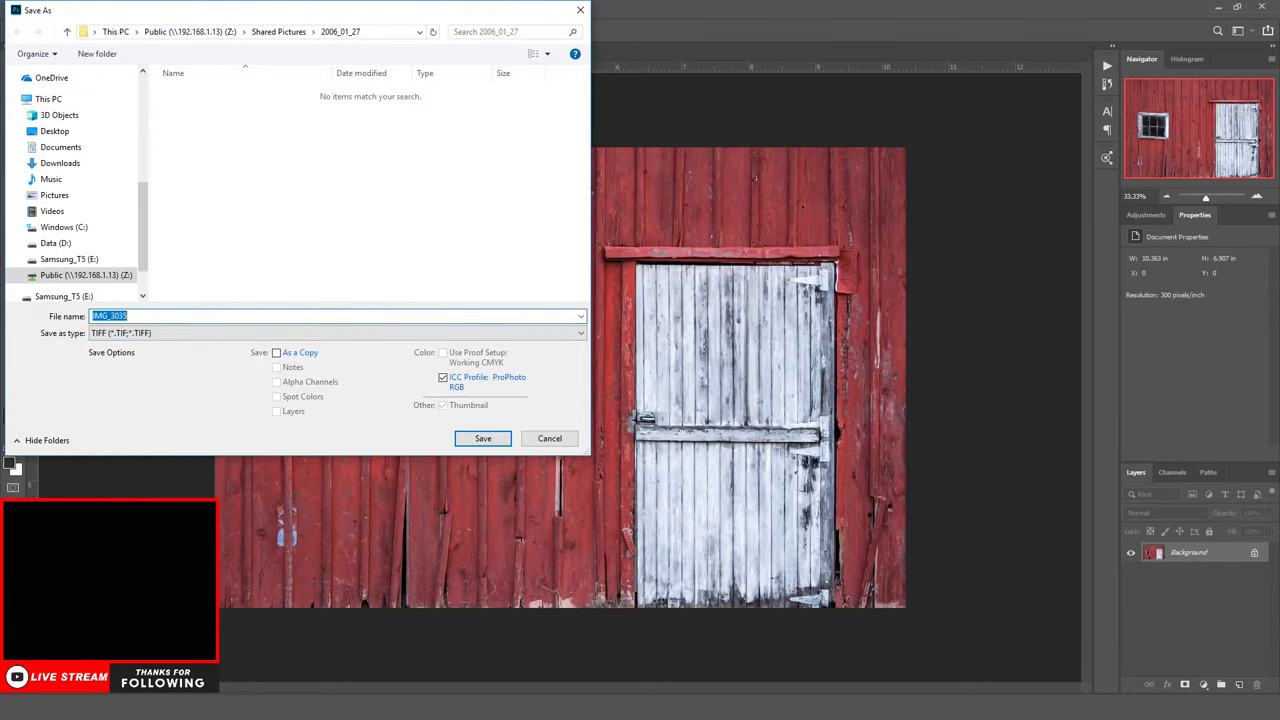
left_click(128, 316)
type("_edited")
key("BackSpace")
type("ed-1")
key("Return")
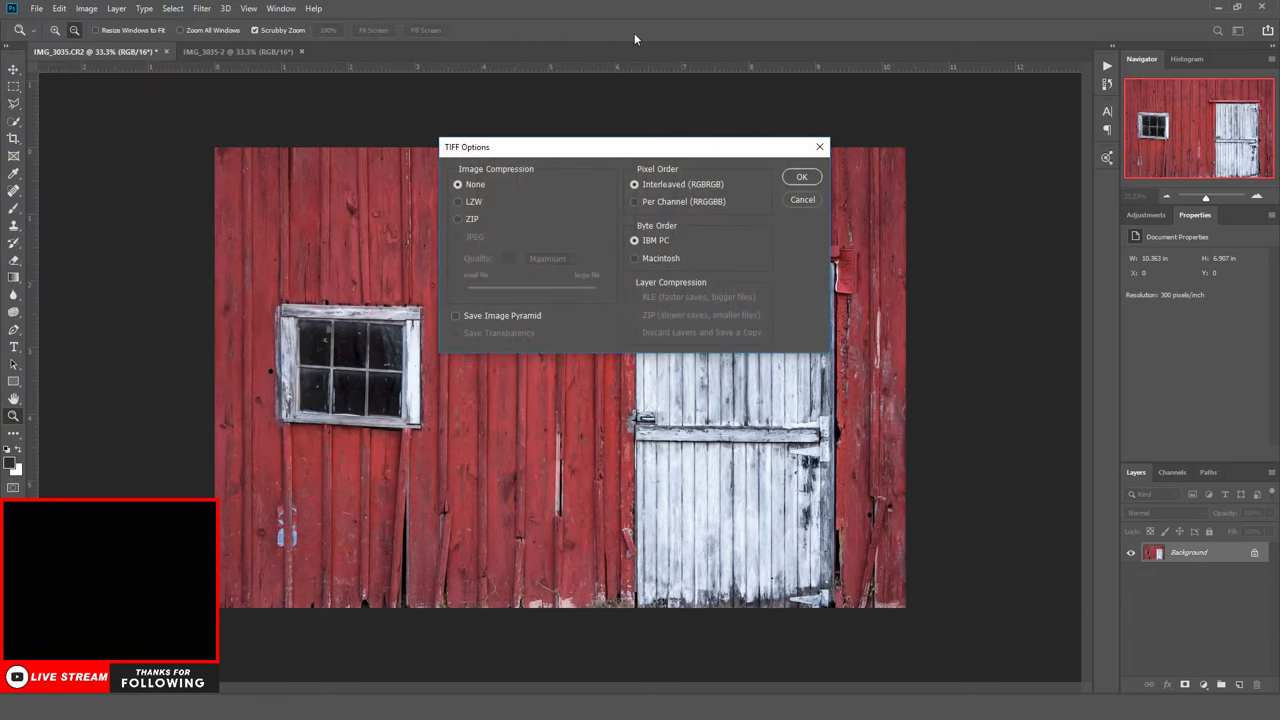
left_click(801, 177)
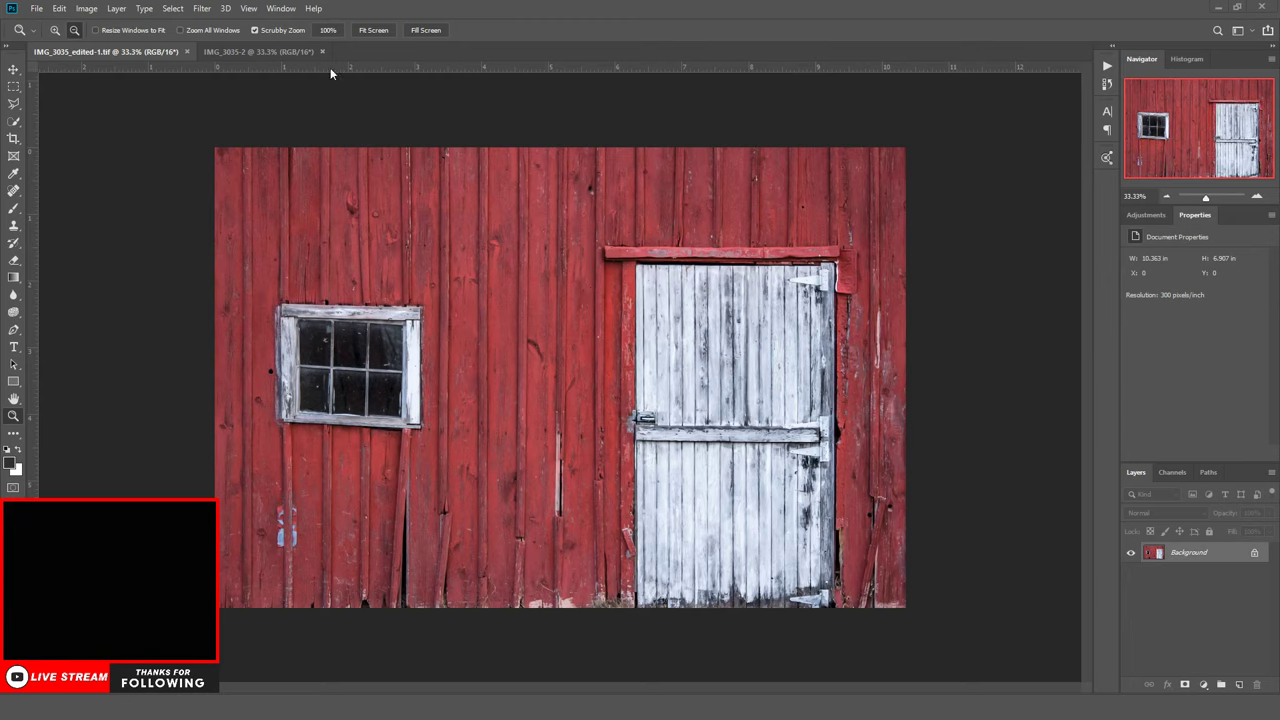
Check the installed Photoshop release (20.0.3) in About Photoshop, then close the About screen
left_click(312, 9)
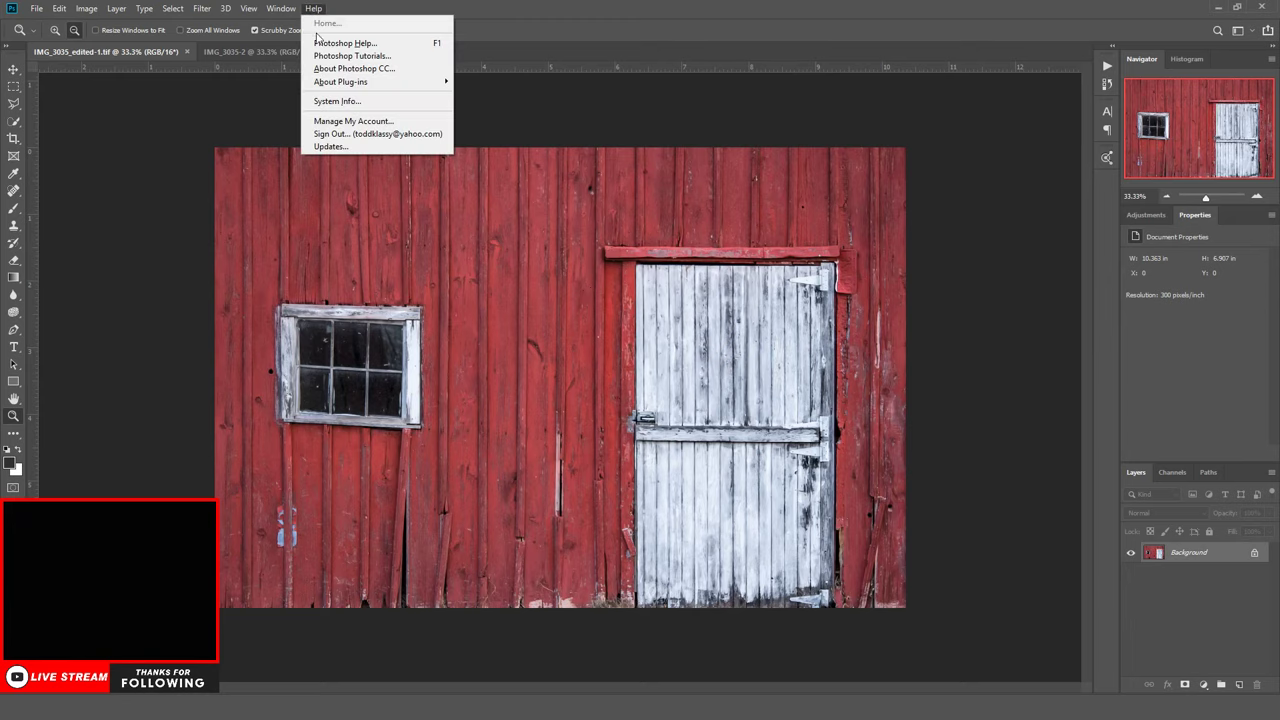
left_click(390, 69)
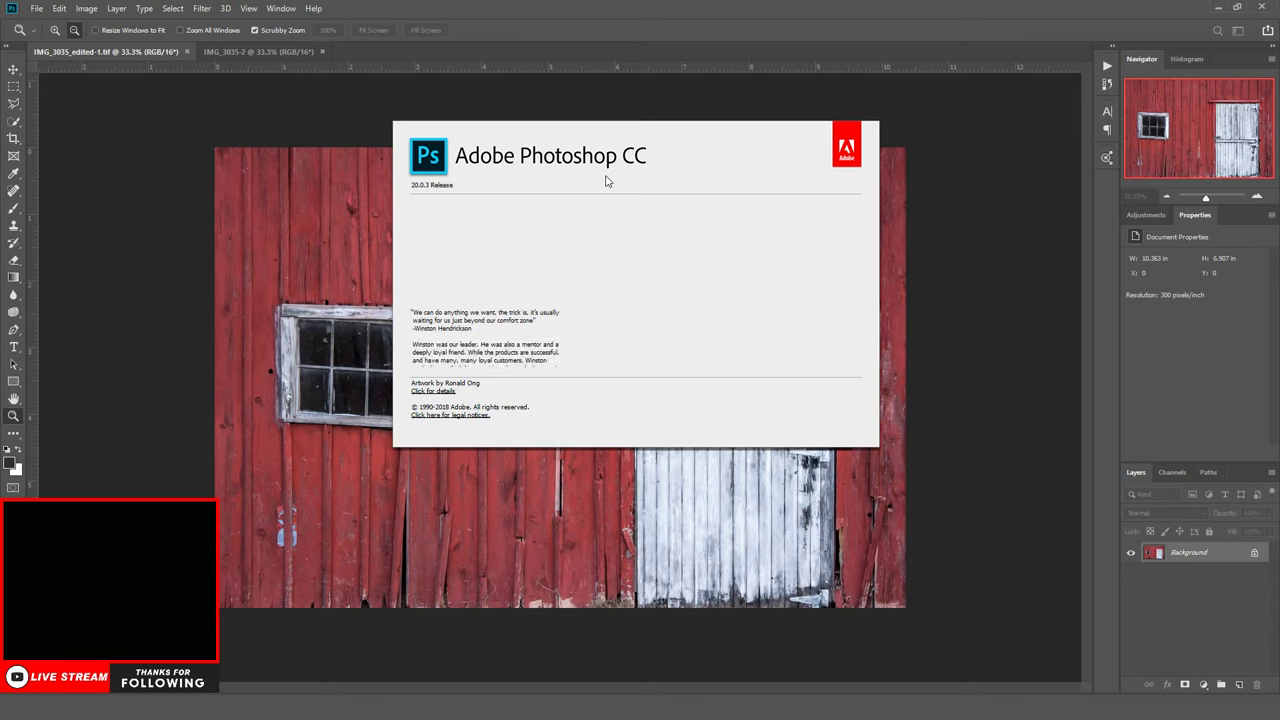
left_click(745, 200)
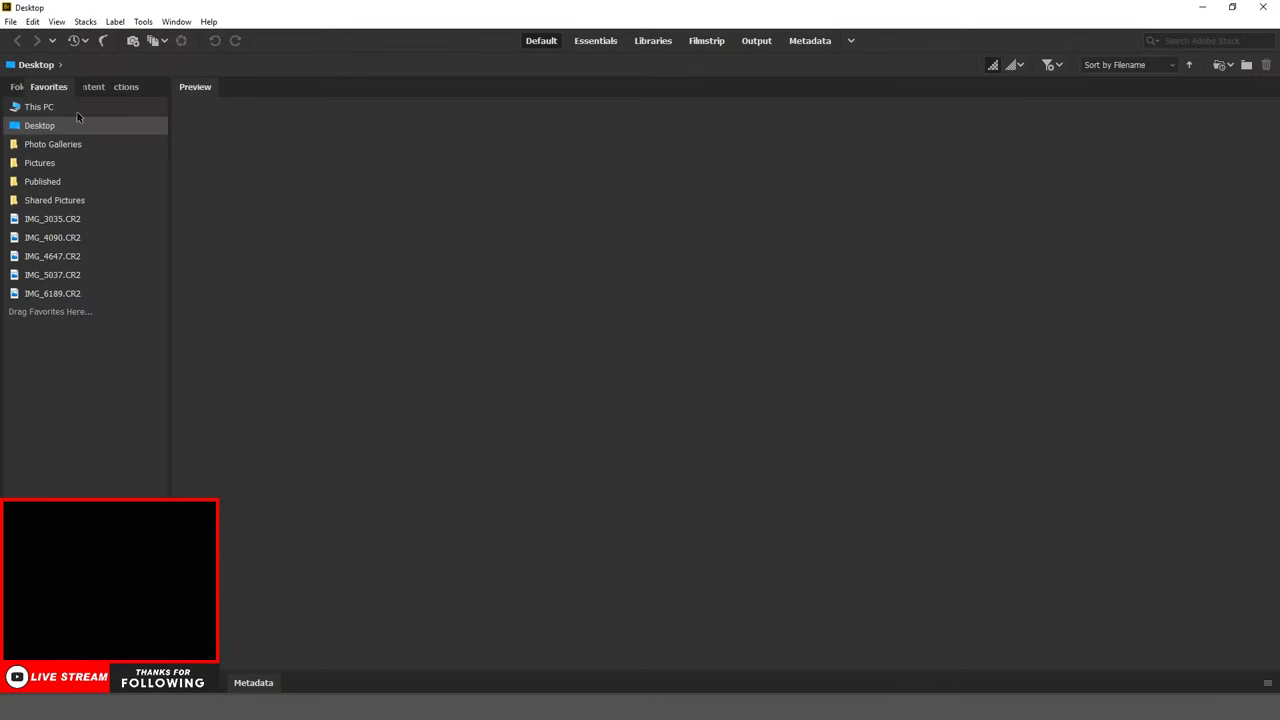
Browse Bridge's Folders, Favorites, Libraries and Filter panels, then minimize Bridge back to Photoshop
left_click(18, 88)
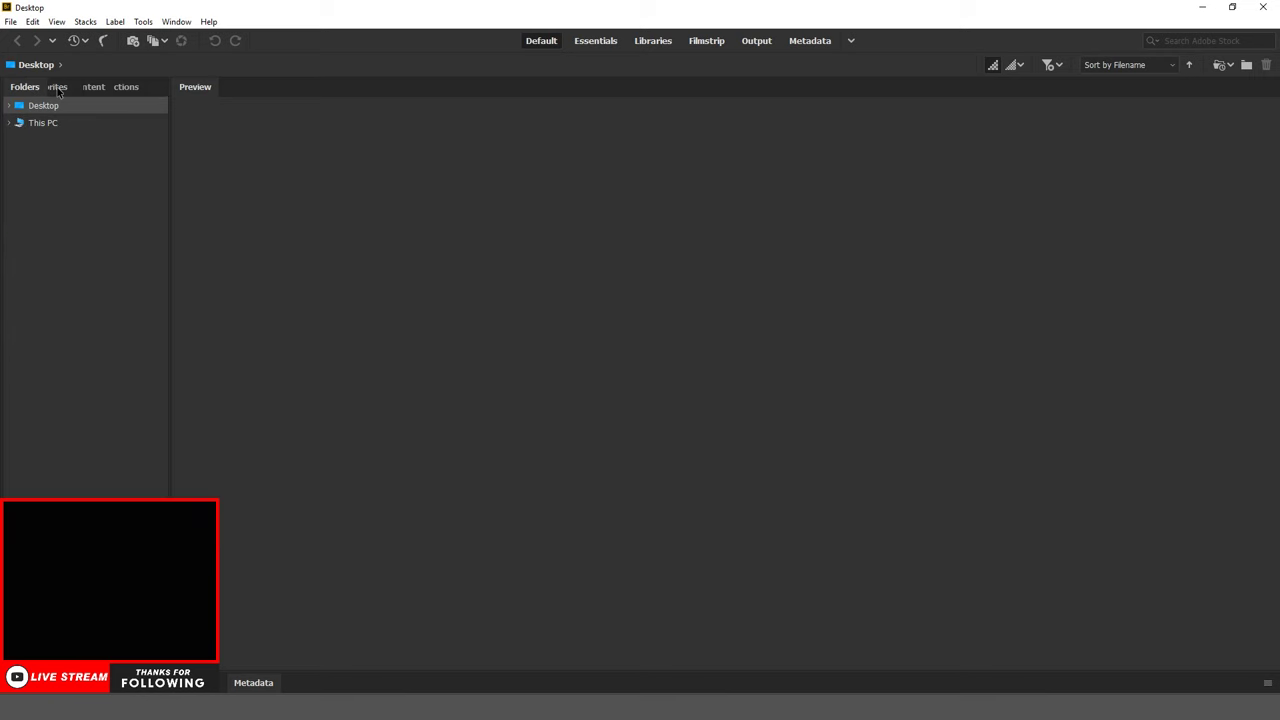
left_click(58, 88)
left_click(90, 88)
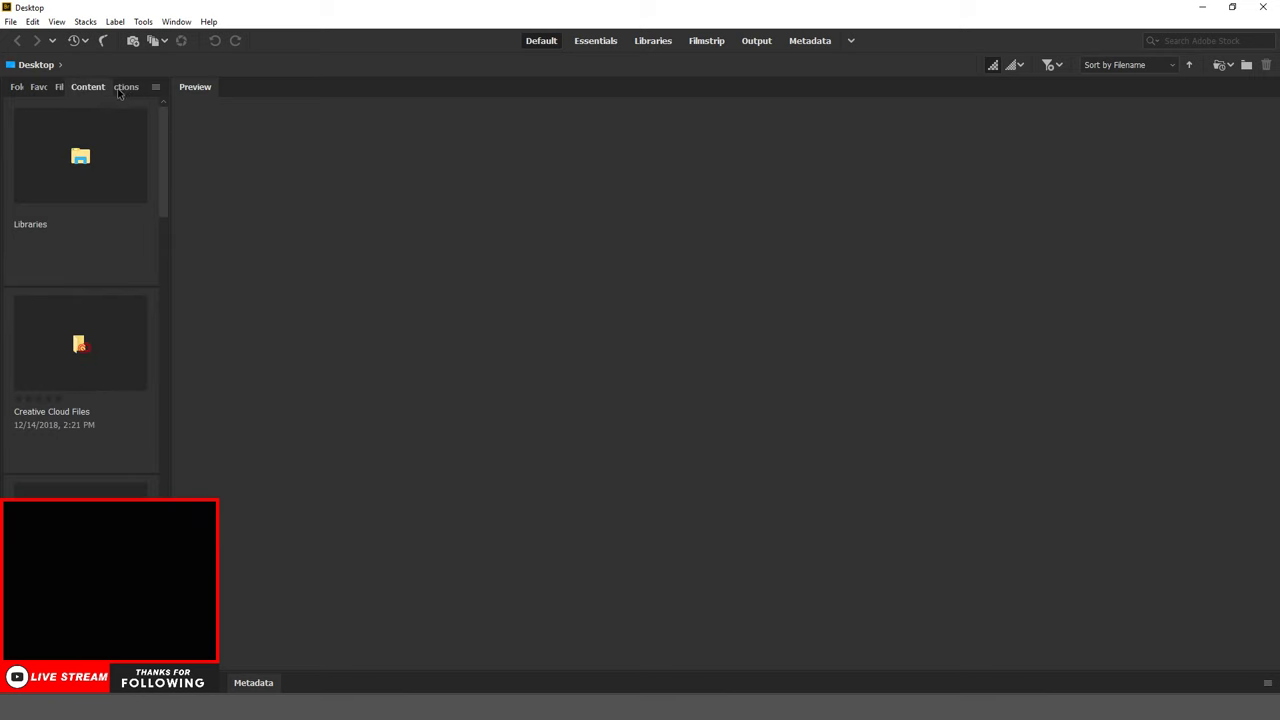
left_click(61, 88)
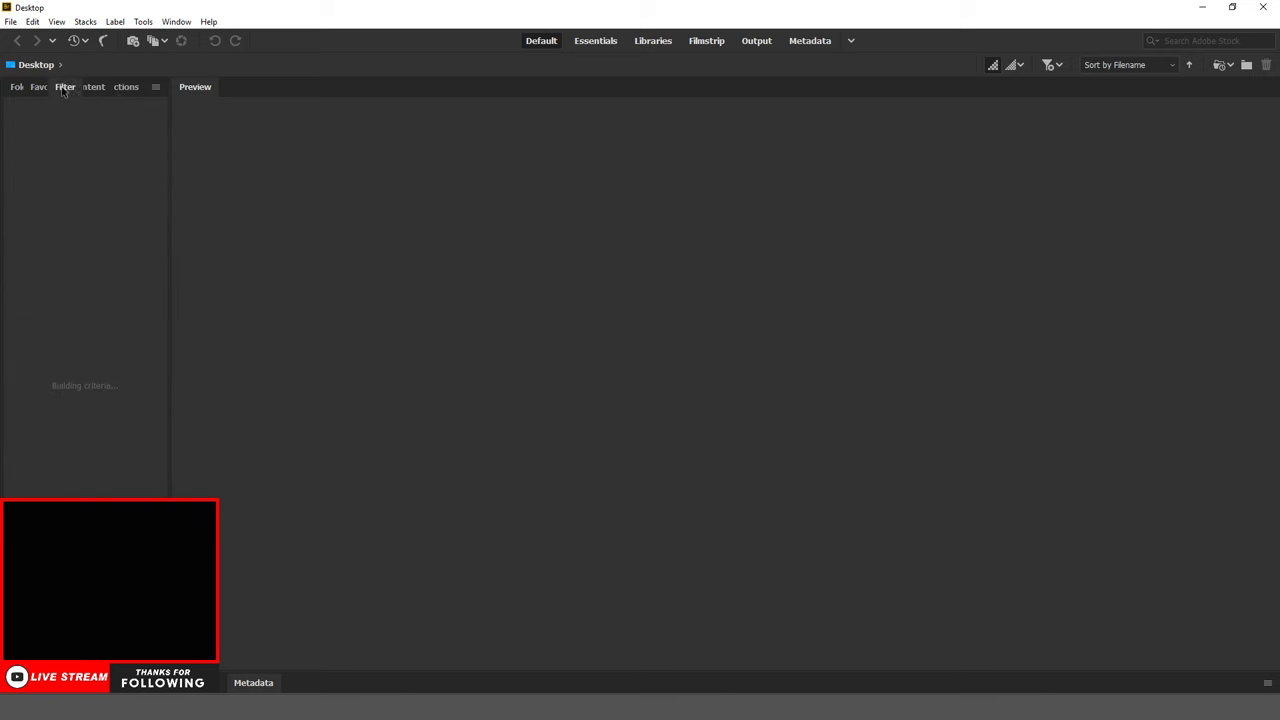
left_click(1202, 8)
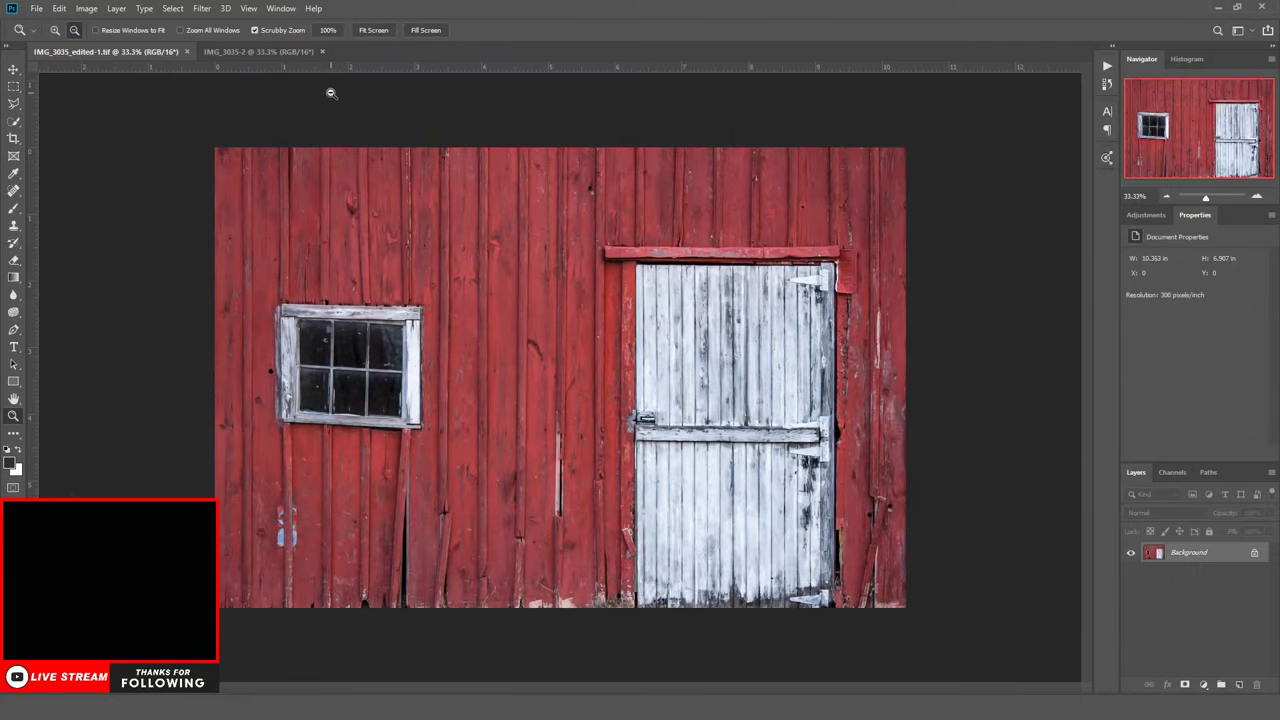
left_click(202, 8)
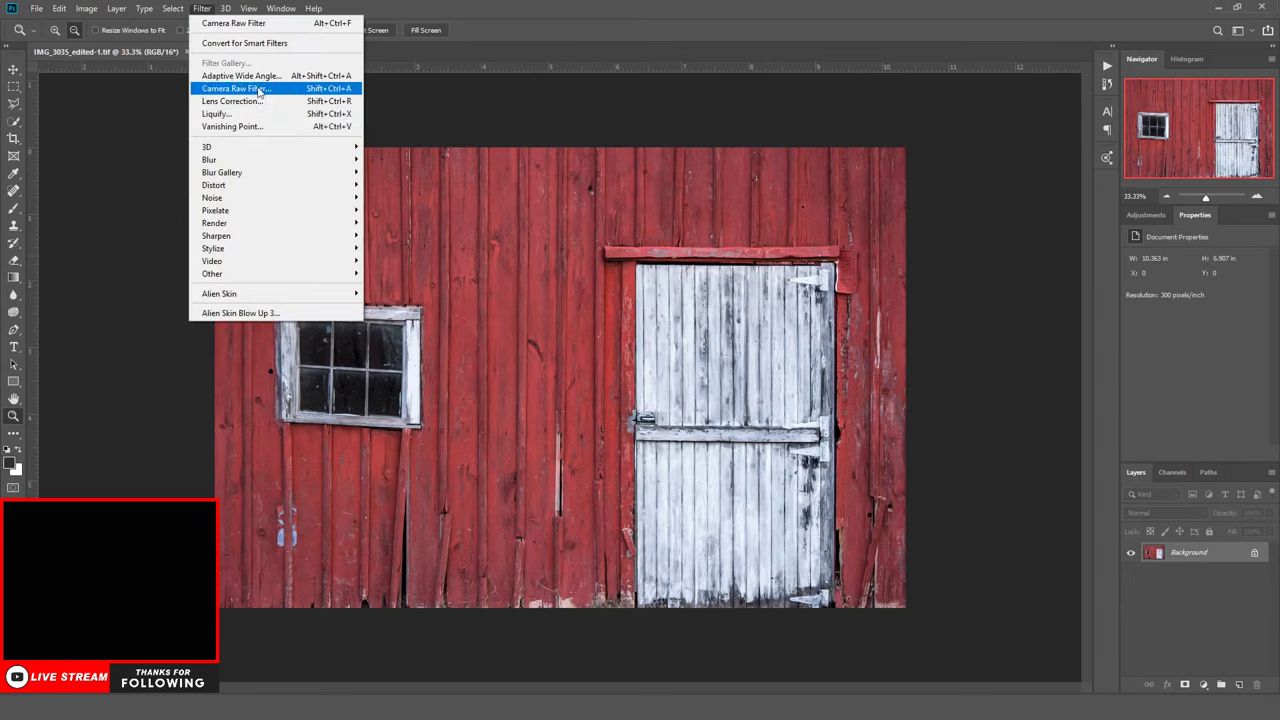
left_click(655, 6)
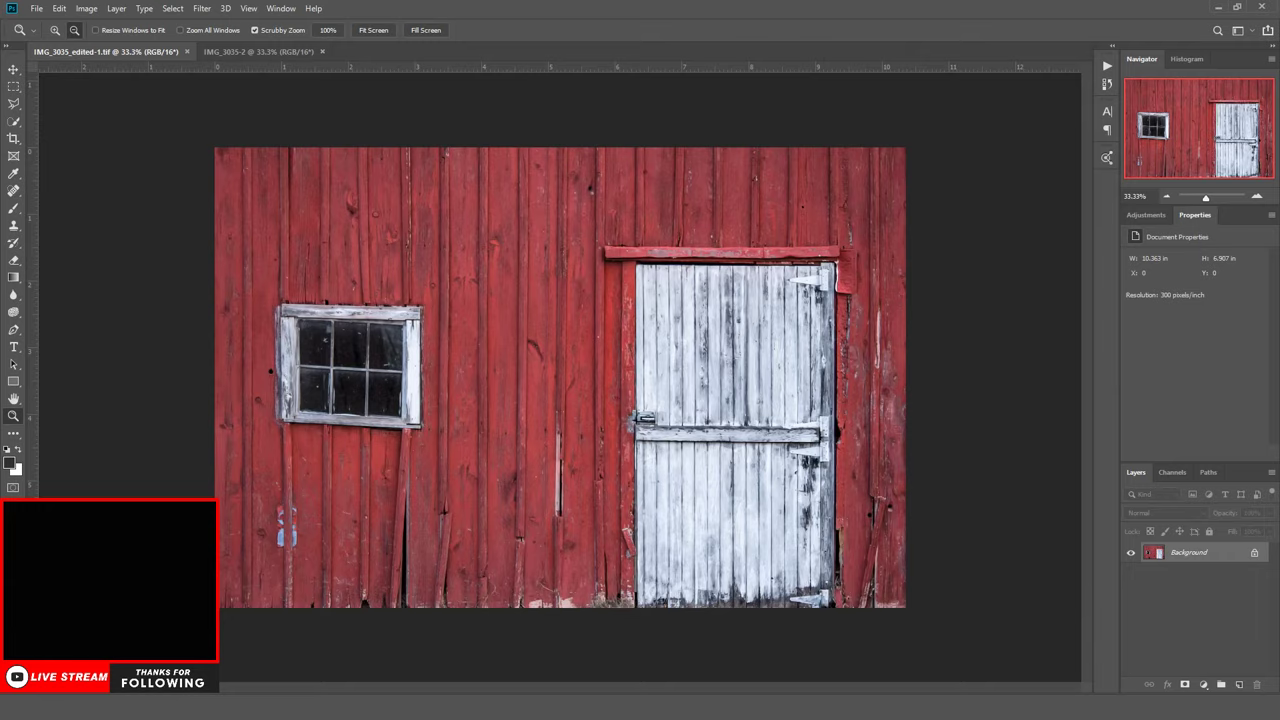
Open the recent file IMG_6189_edited-1.tif from Bridge into Photoshop
left_click(385, 610)
left_click(11, 22)
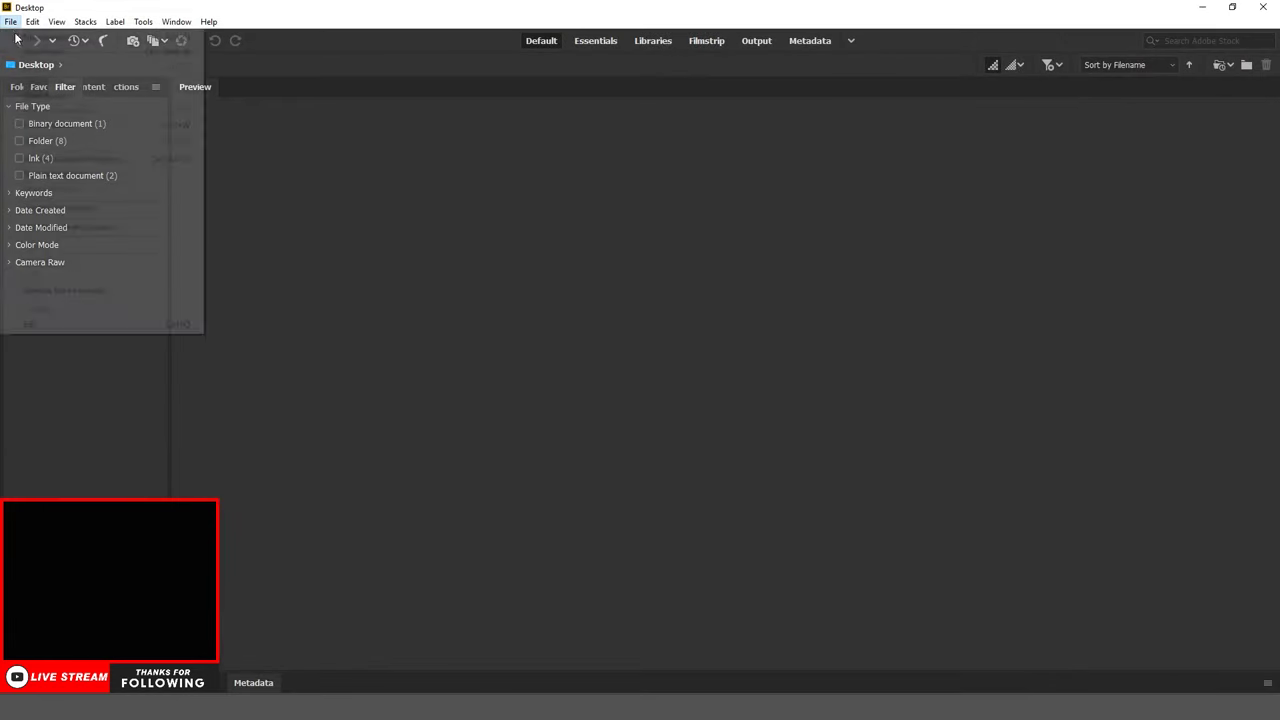
mouse_move(31, 97)
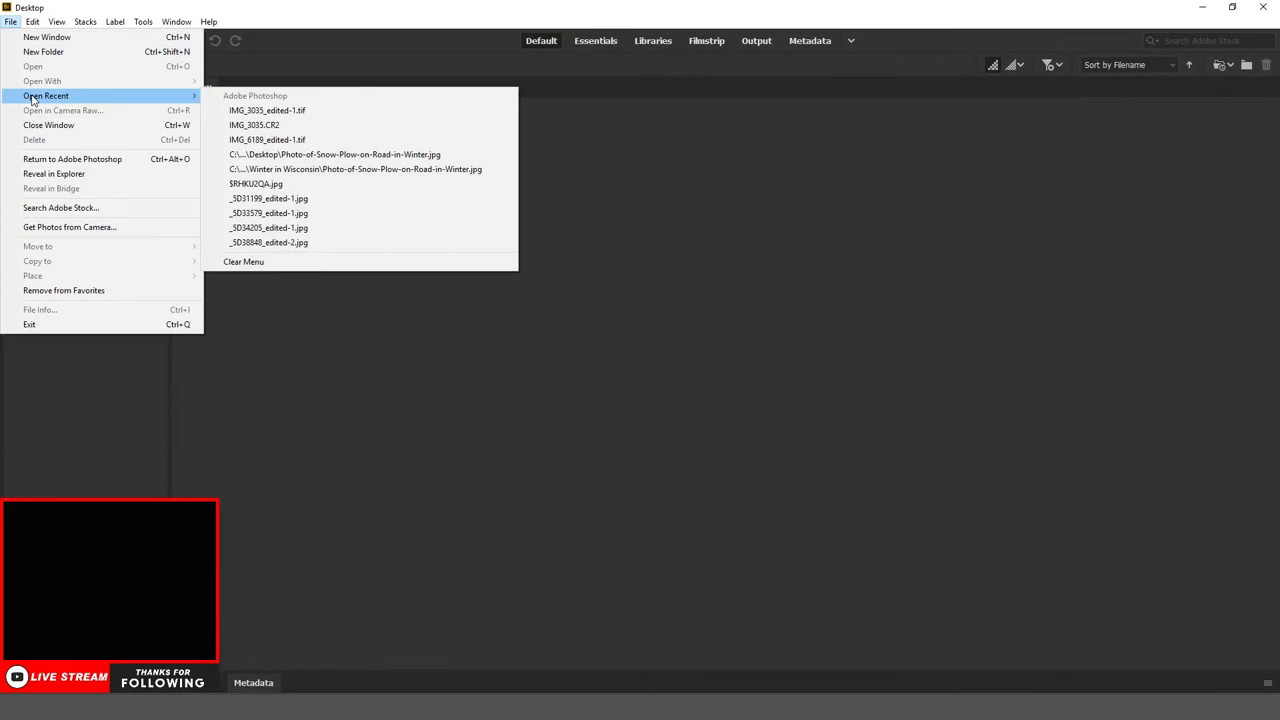
left_click(320, 142)
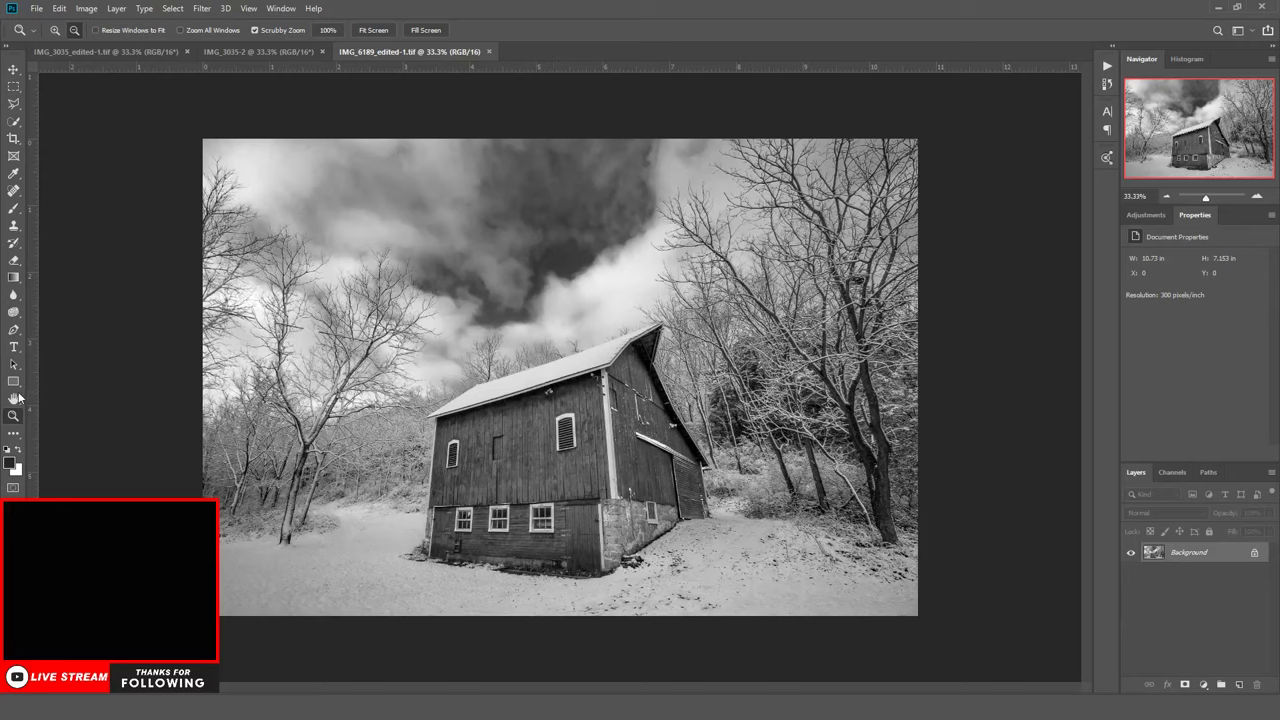
Zoom the snowy barn photo to 200% and pan across the branches above the barn
left_click(55, 30)
left_click(335, 354)
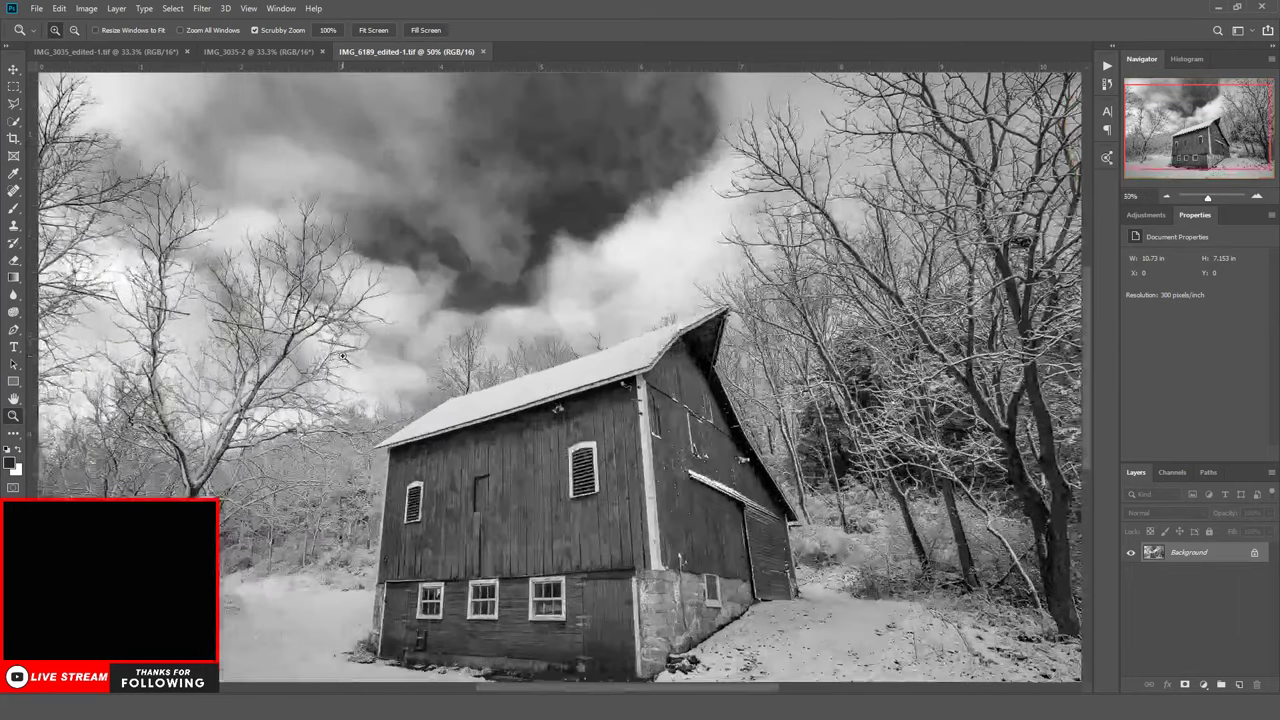
left_click(318, 350)
left_click(318, 350)
left_click(318, 350)
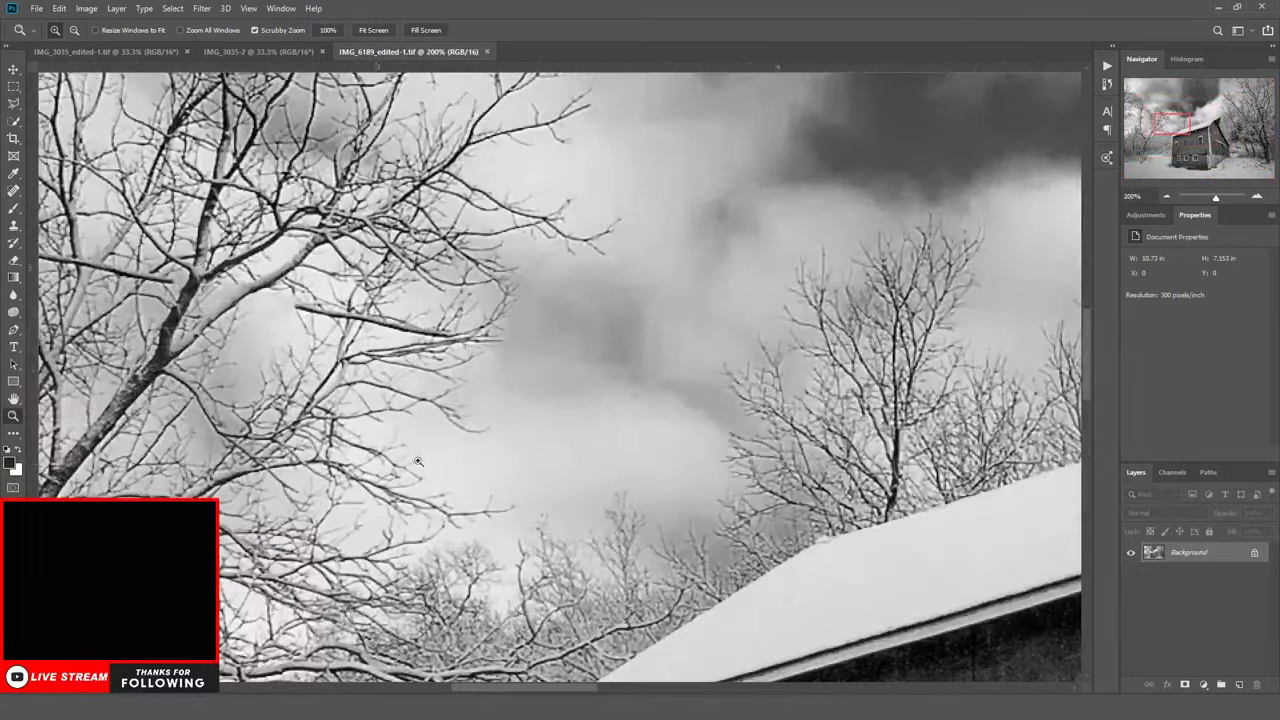
scroll(477, 498, "left", 15)
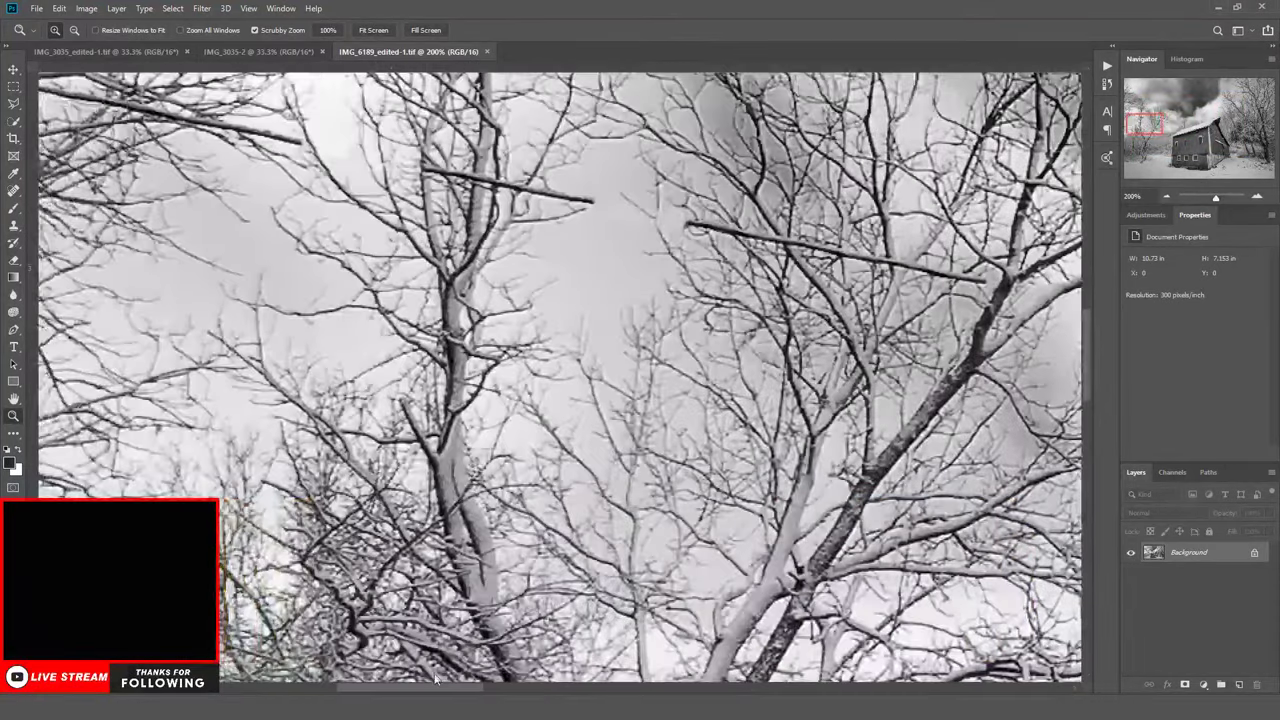
scroll(477, 498, "up", 5)
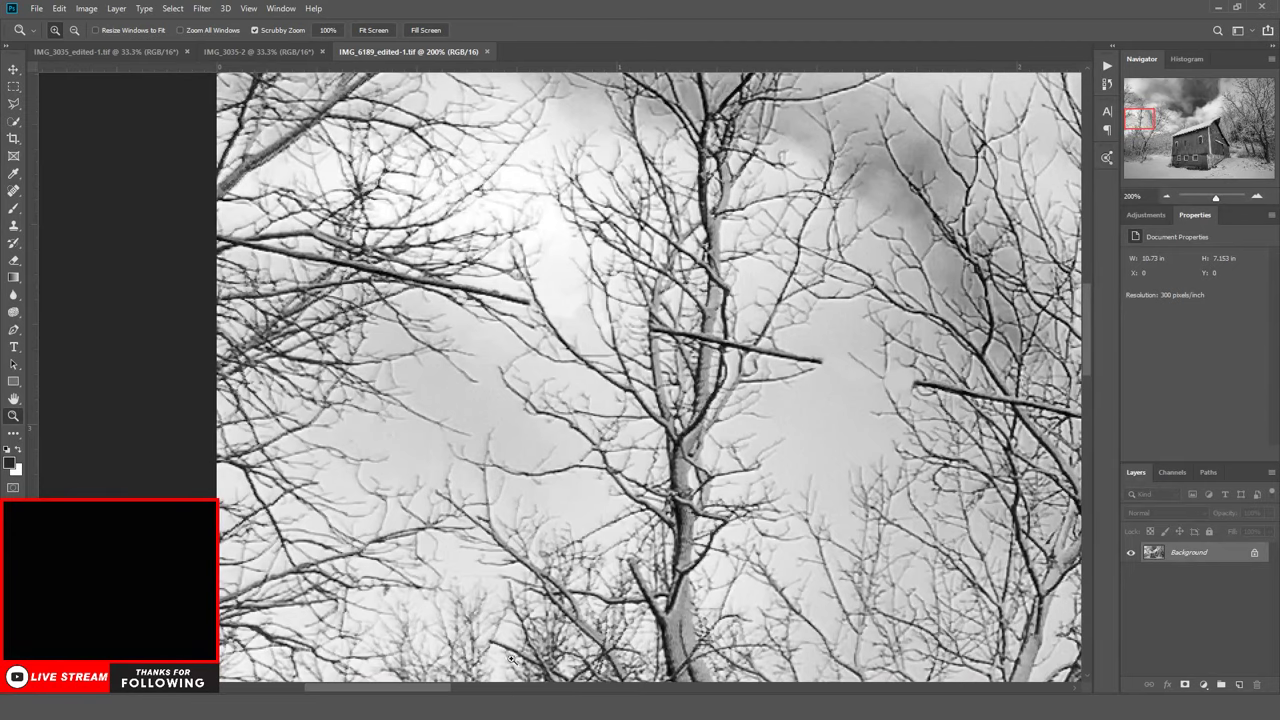
scroll(419, 670, "right", 10)
scroll(694, 583, "right", 2)
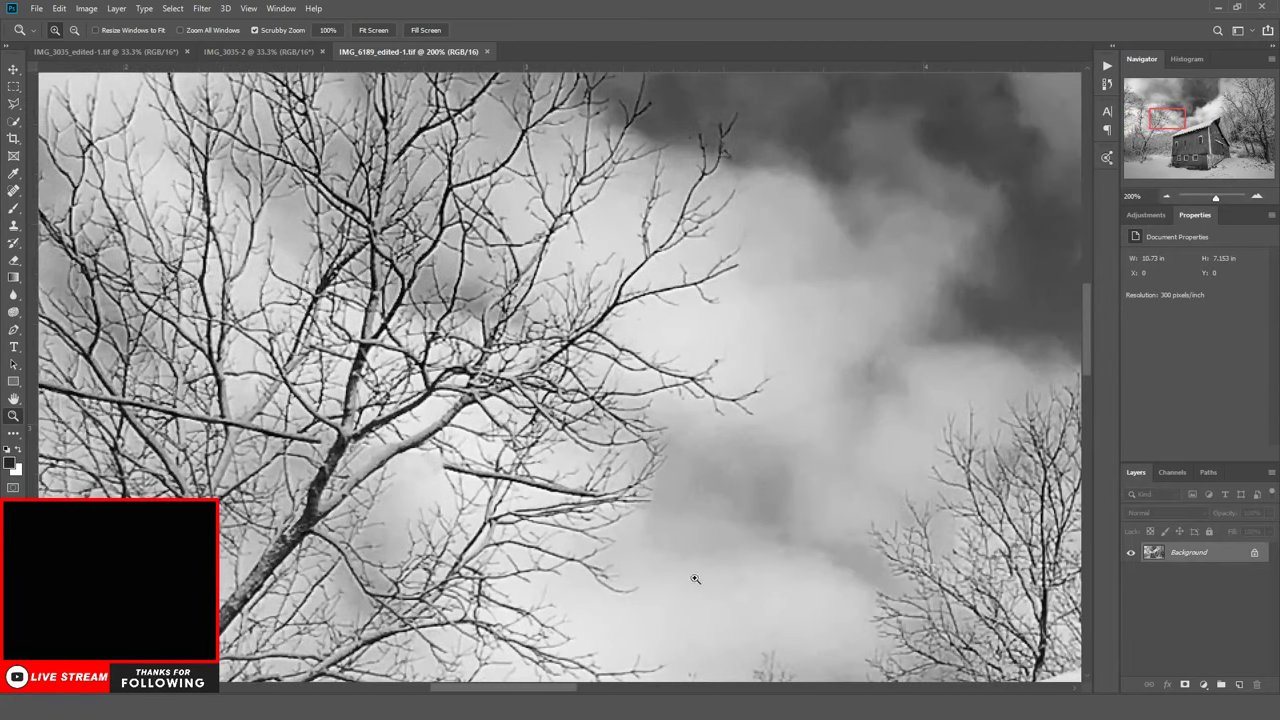
scroll(731, 580, "down", 2)
left_click_drag(565, 689, 510, 688)
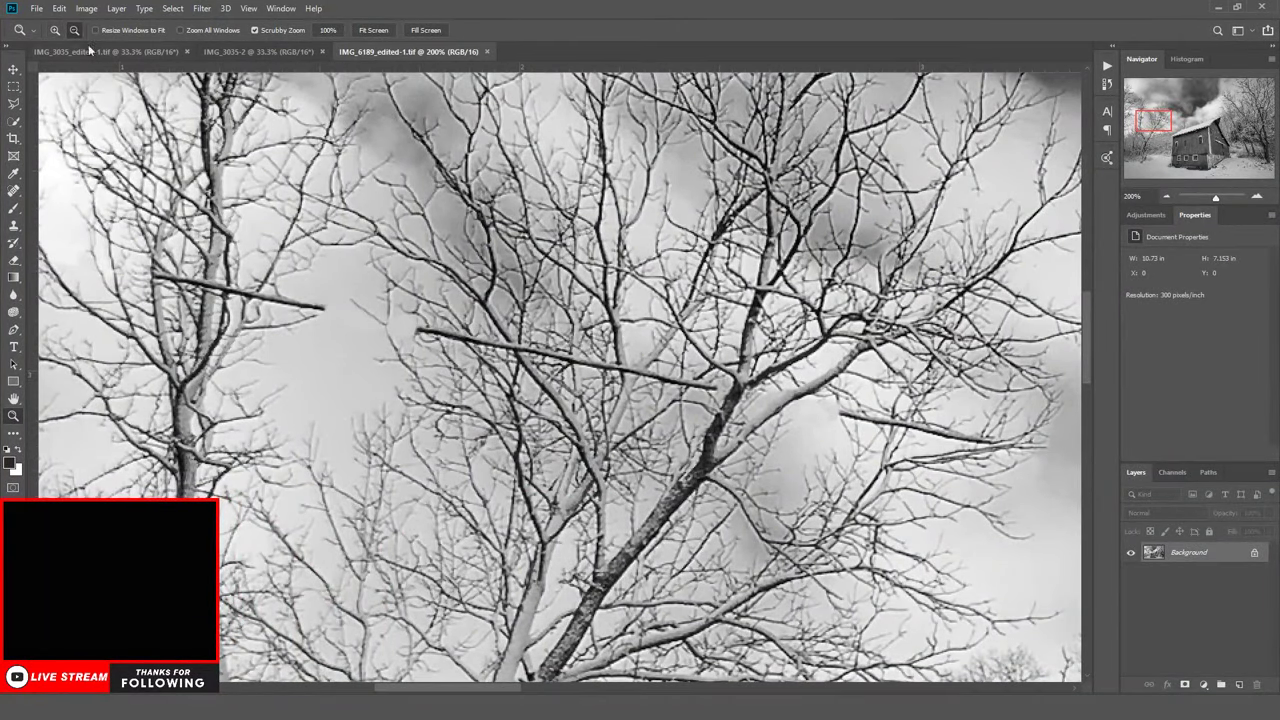
Zoom out, close in on the upper-left trees, then zoom back out to the whole photo
left_click(186, 224)
left_click(198, 232)
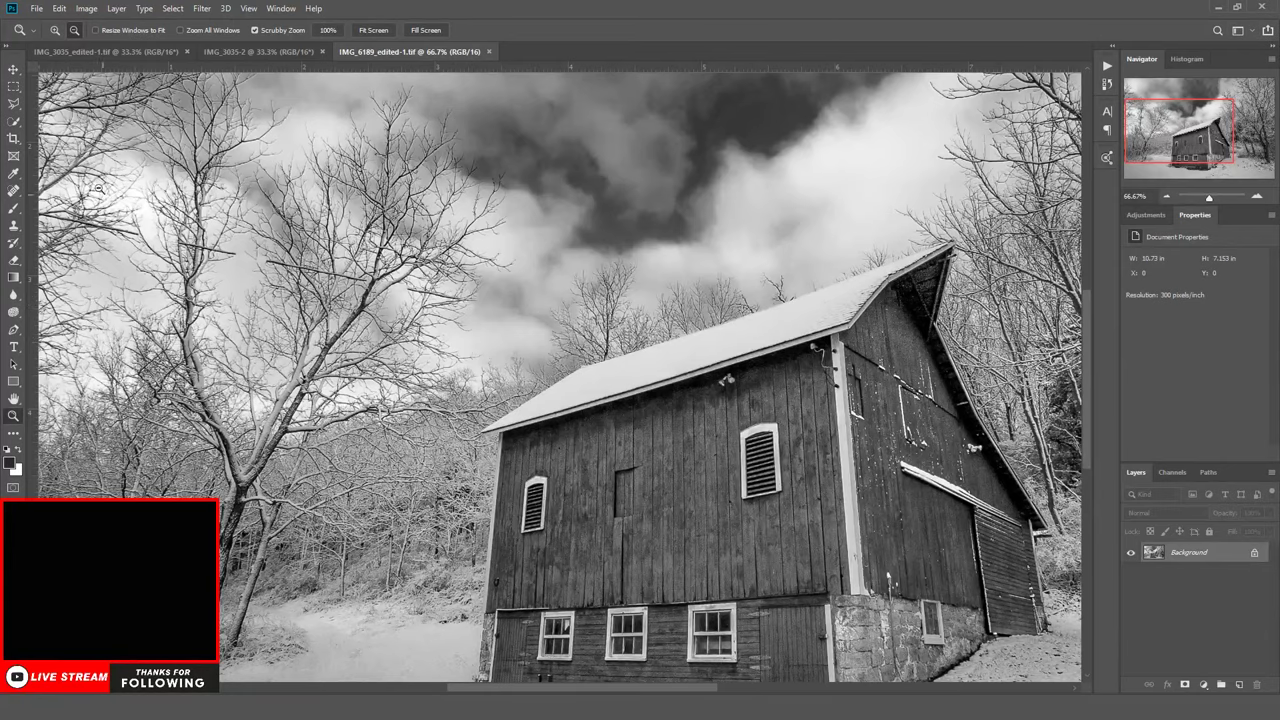
left_click(55, 30)
left_click_drag(209, 232, 355, 292)
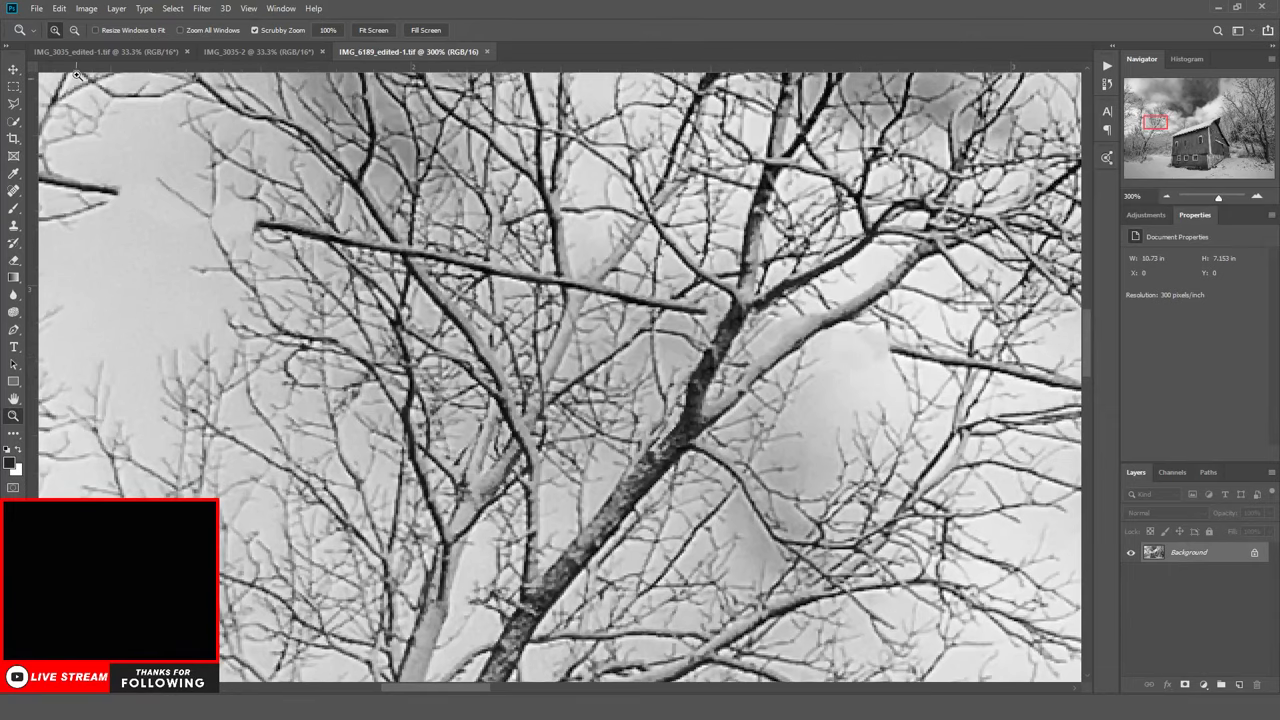
left_click(125, 162, "alt")
left_click(125, 162, "alt")
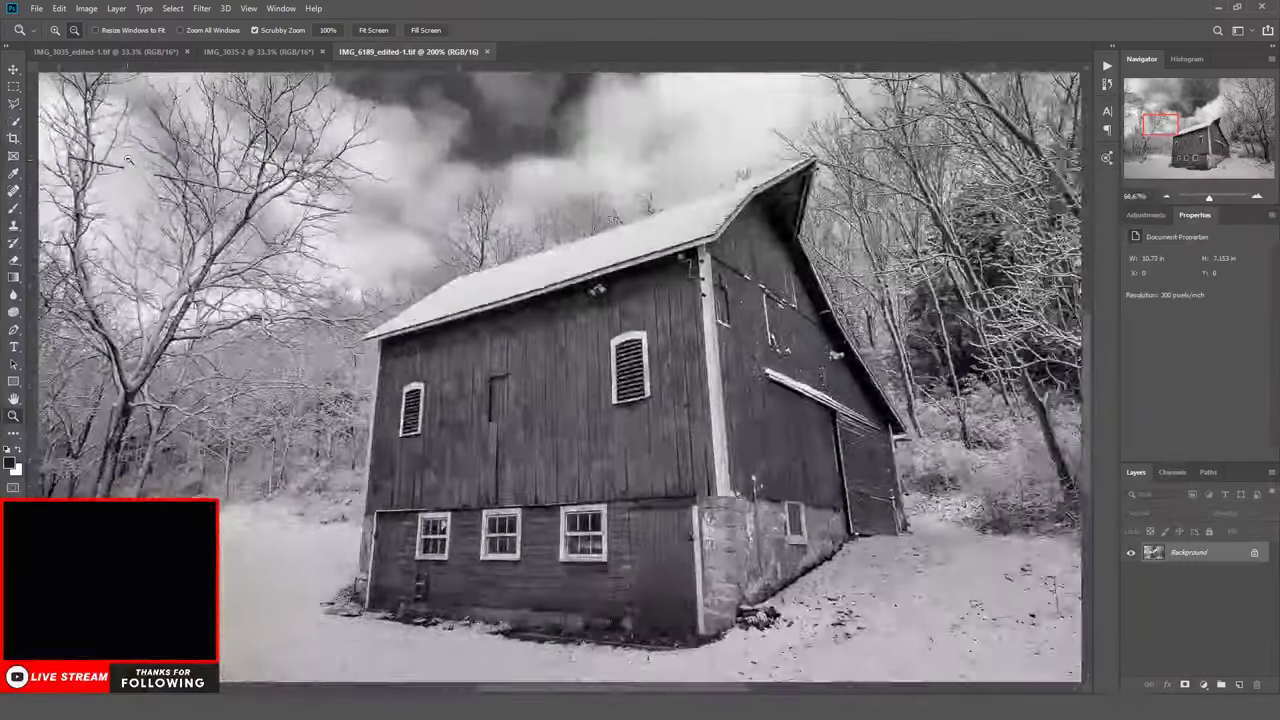
left_click(379, 226, "alt")
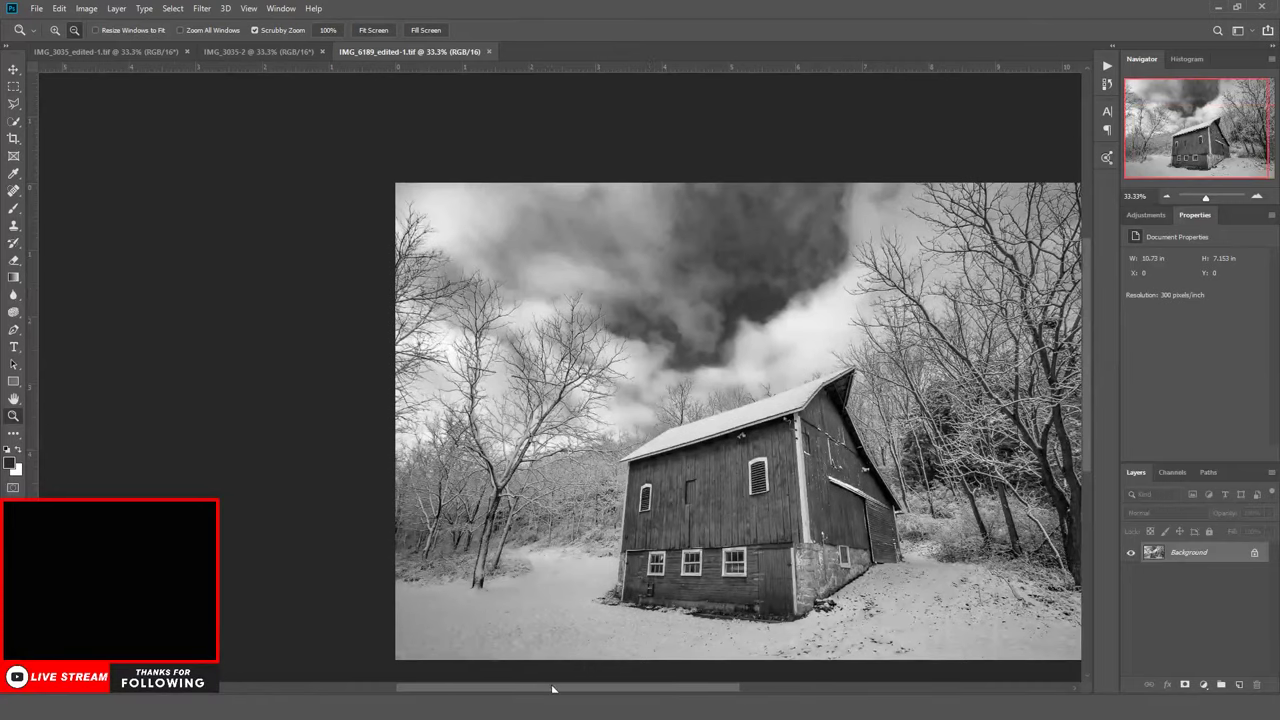
left_click_drag(554, 688, 604, 688)
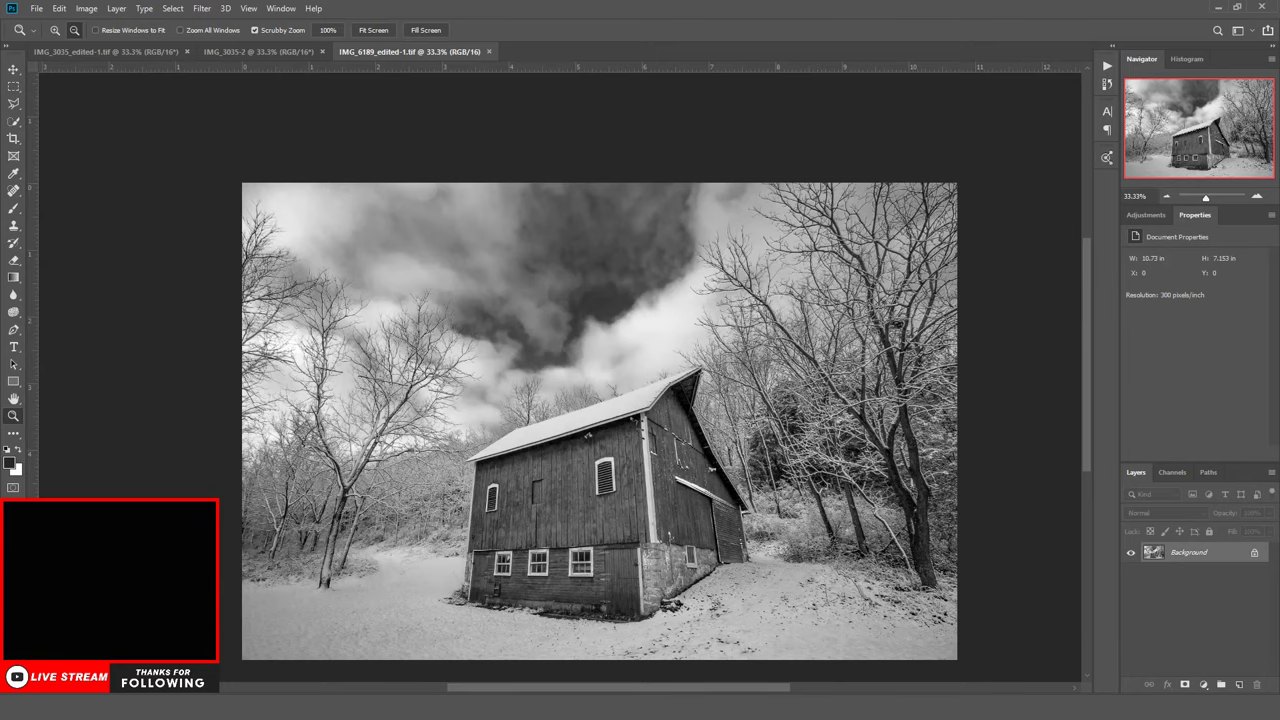
Switch to the IMG_3035_edited-1 photo and zoom into the door's upper corner at 100%
left_click(252, 48)
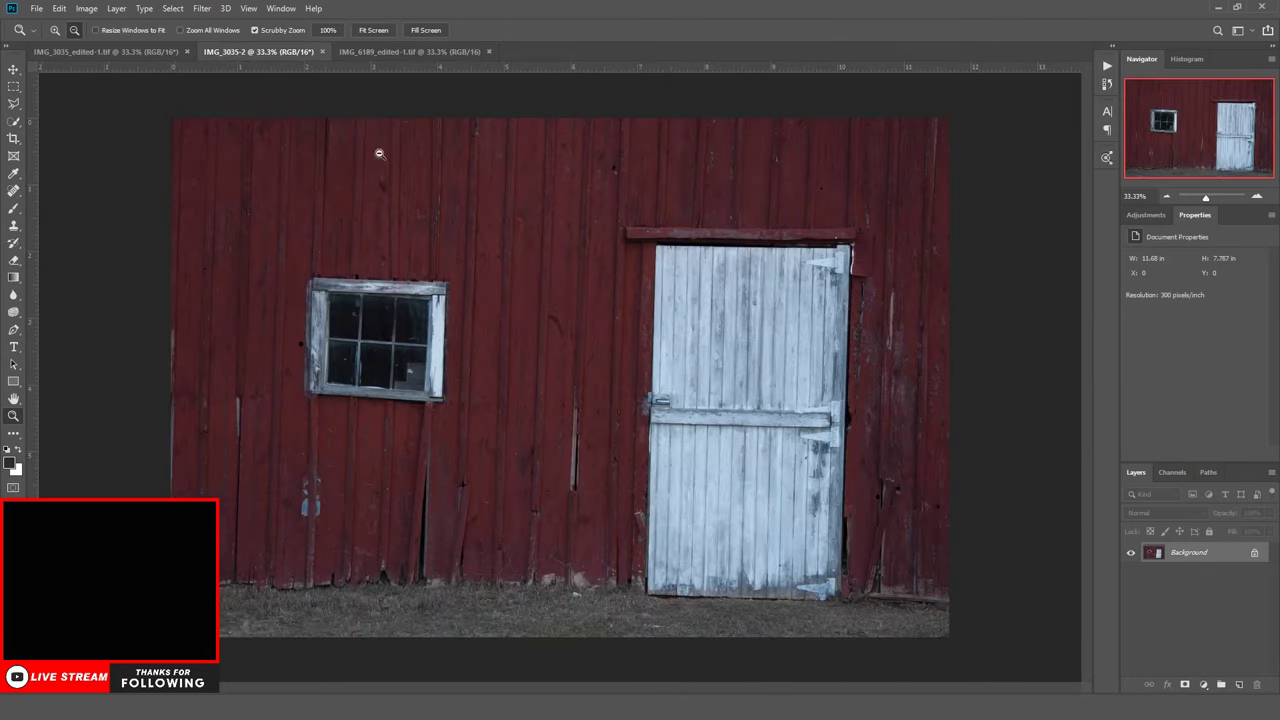
left_click(134, 51)
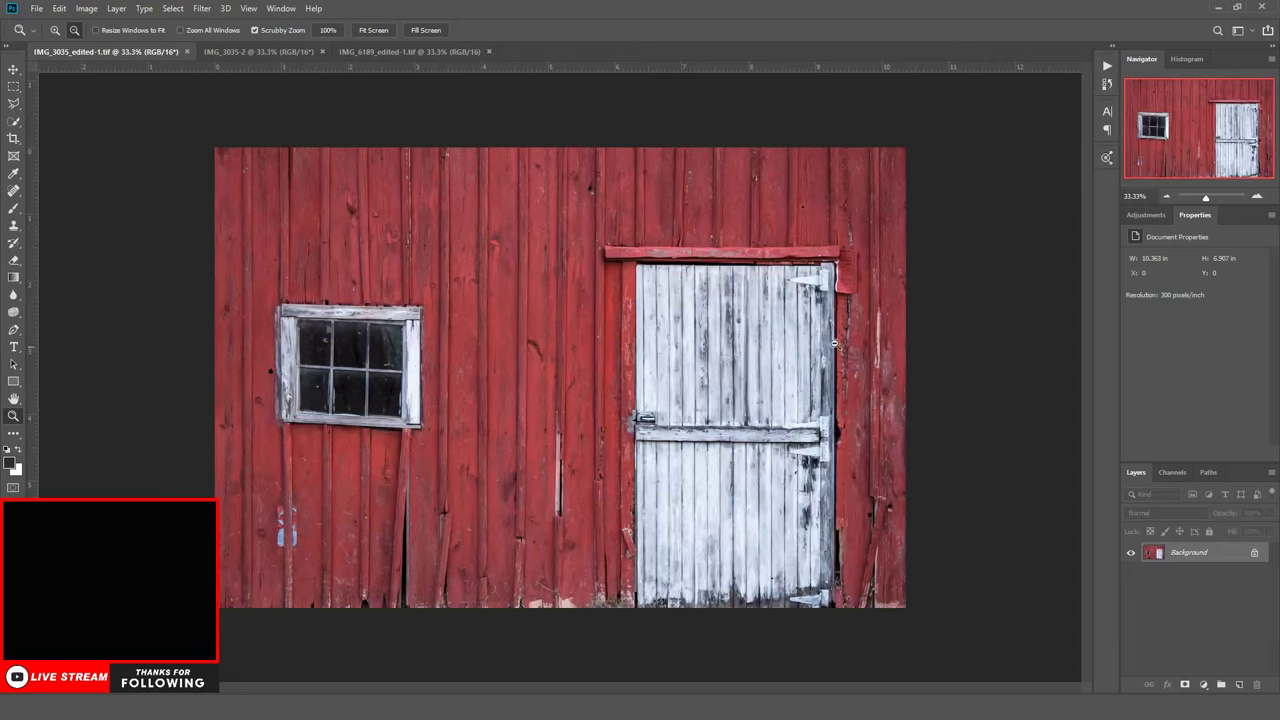
left_click(55, 30)
left_click(824, 296)
left_click(950, 292)
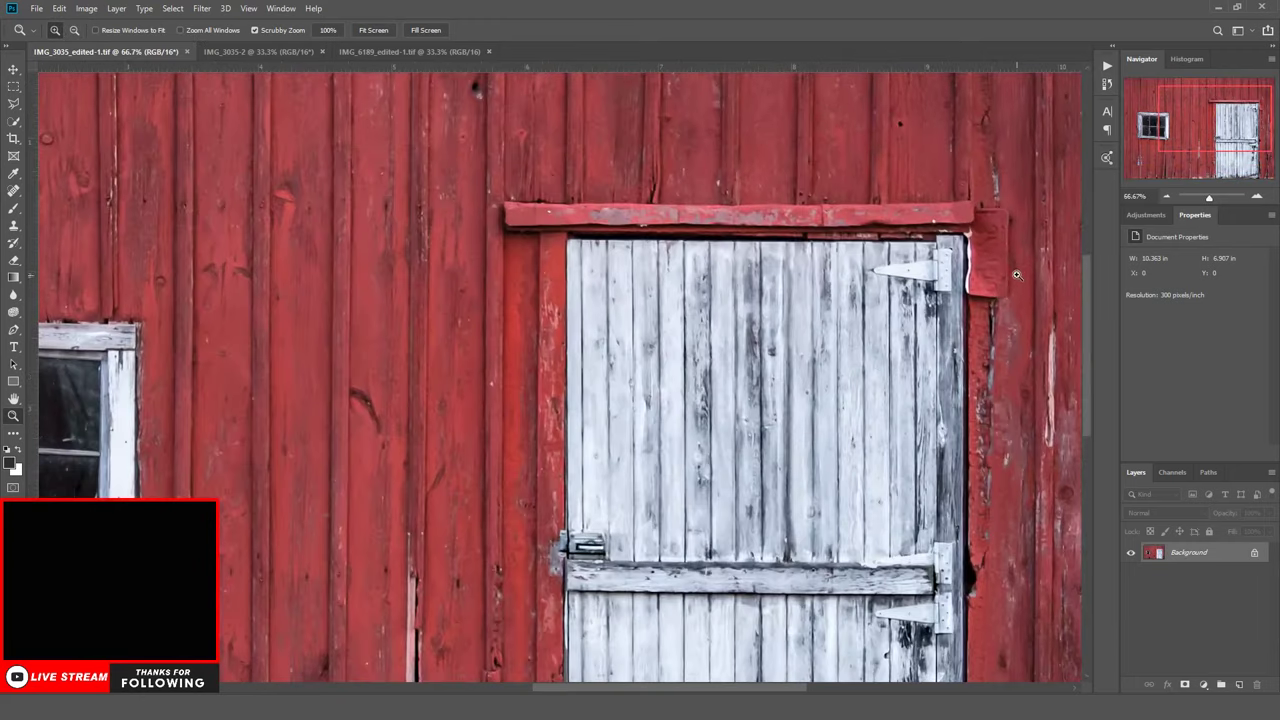
left_click(1015, 270)
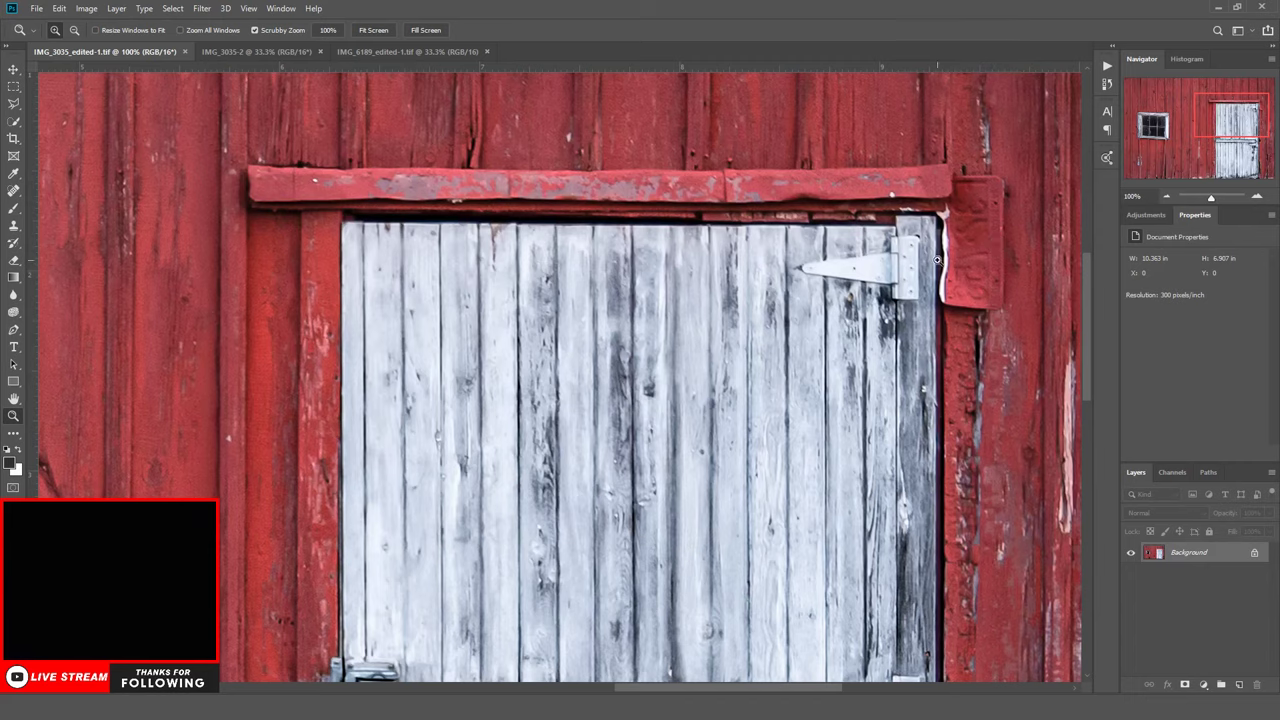
Zoom out to 66.7%, zoom smoothly into the door hinge, then out to 25%
left_click(74, 30)
left_click(236, 186)
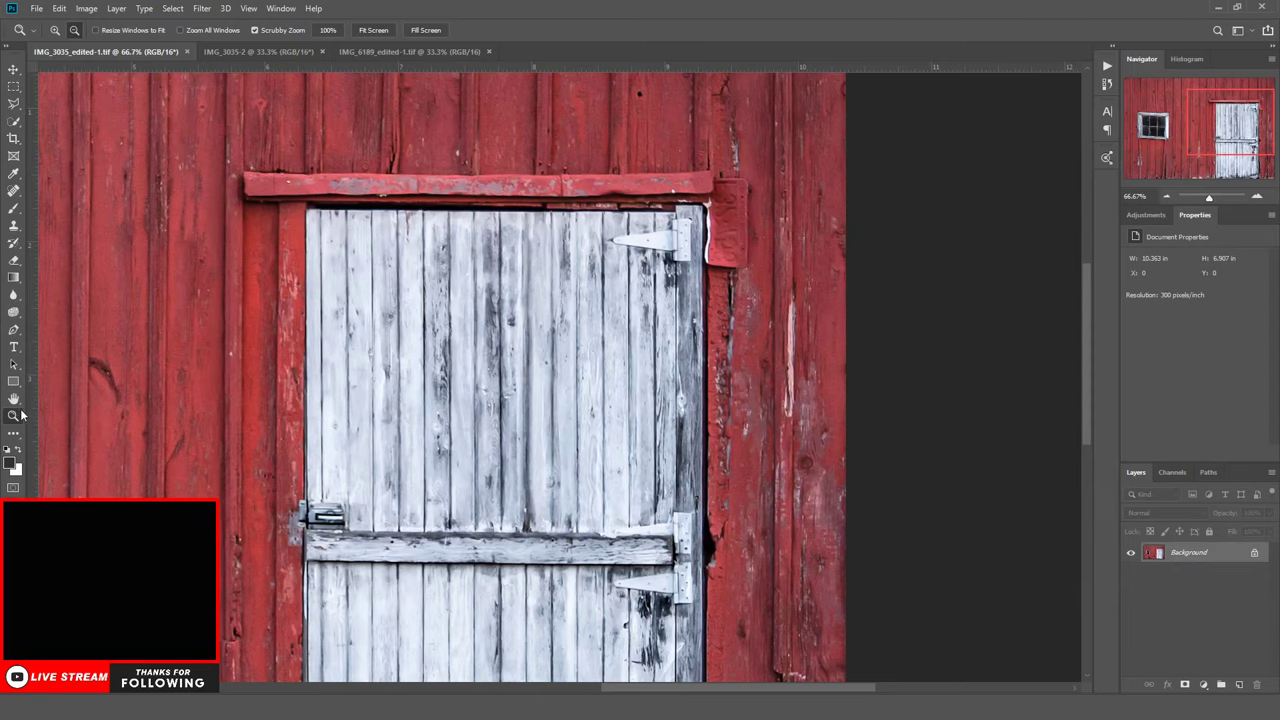
left_click_drag(676, 236, 684, 249)
scroll(700, 252, "up", 1)
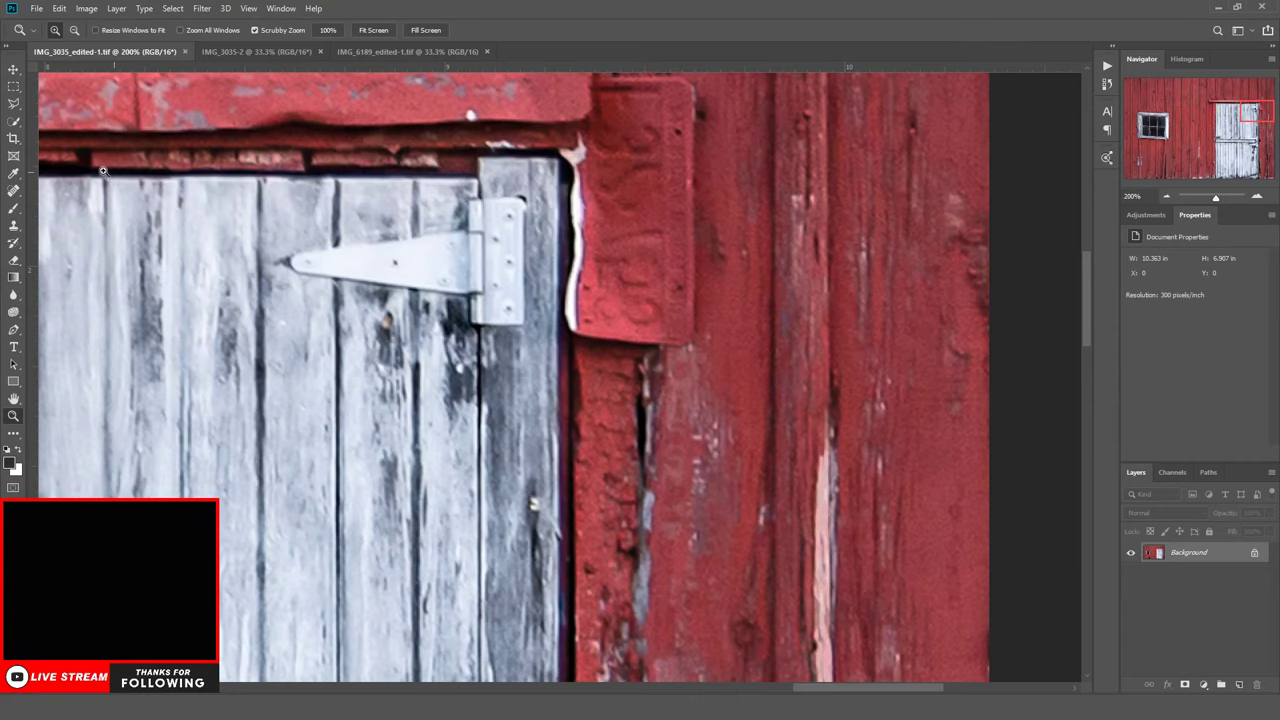
left_click(75, 31)
left_click_drag(171, 177, 171, 177)
left_click(408, 227)
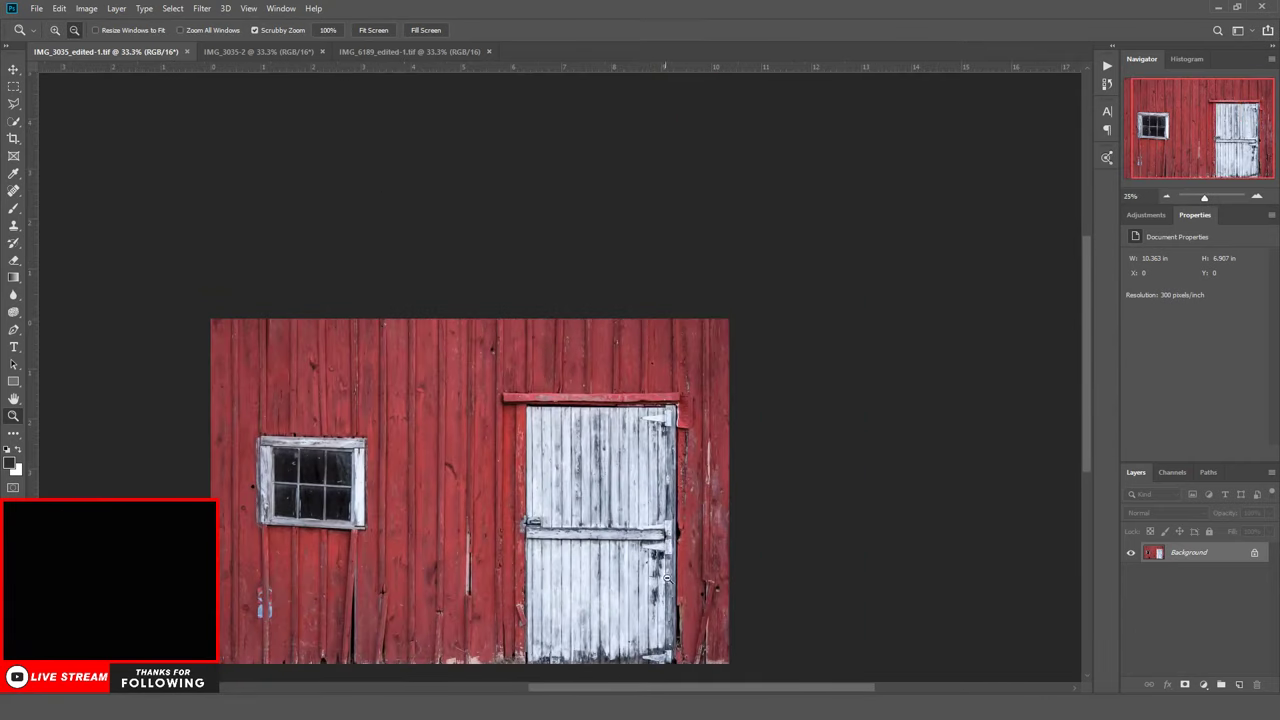
left_click_drag(700, 688, 640, 688)
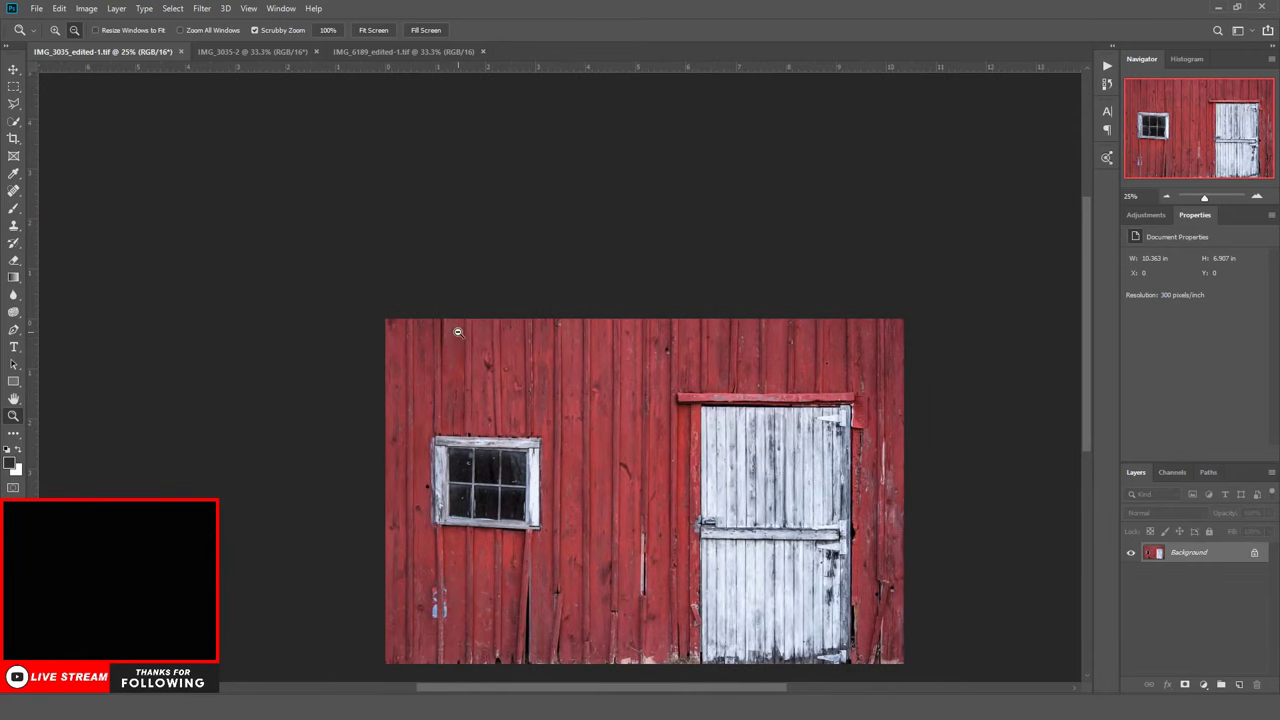
Zoom the barn wall to 50%, fit the image to the window, then settle at 33.3%
left_click(55, 30)
left_click(668, 321)
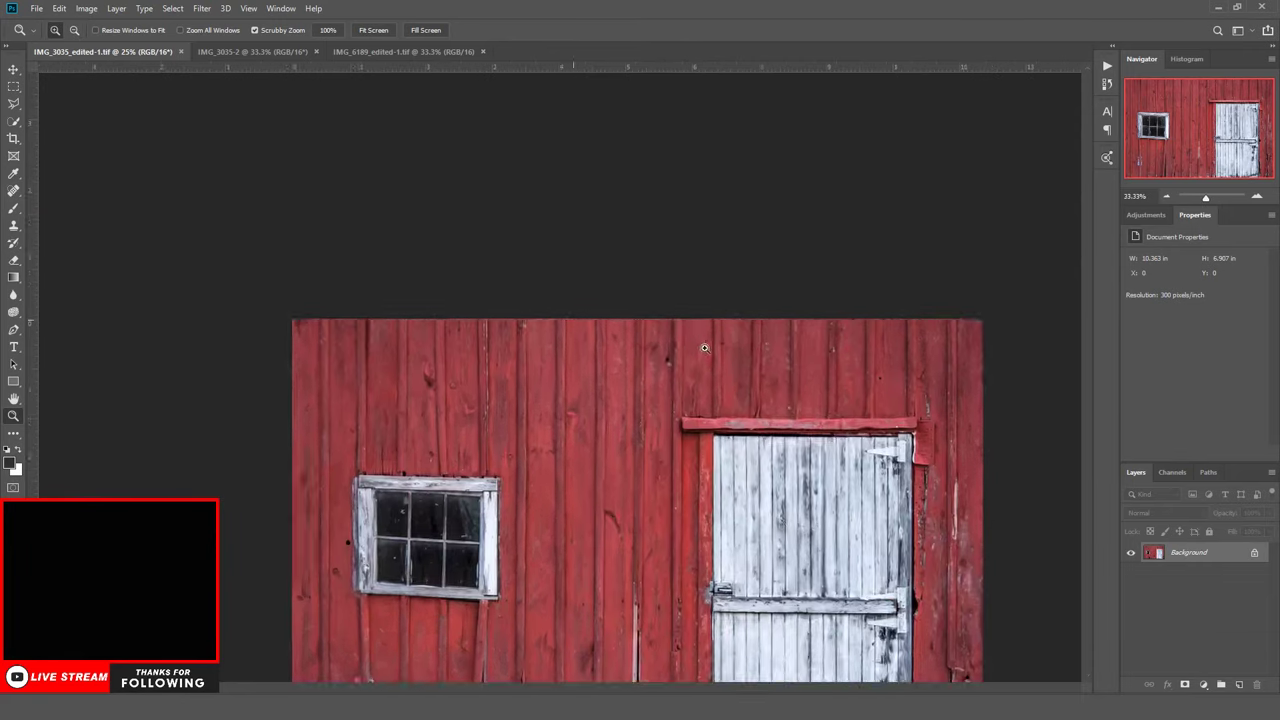
left_click(74, 30)
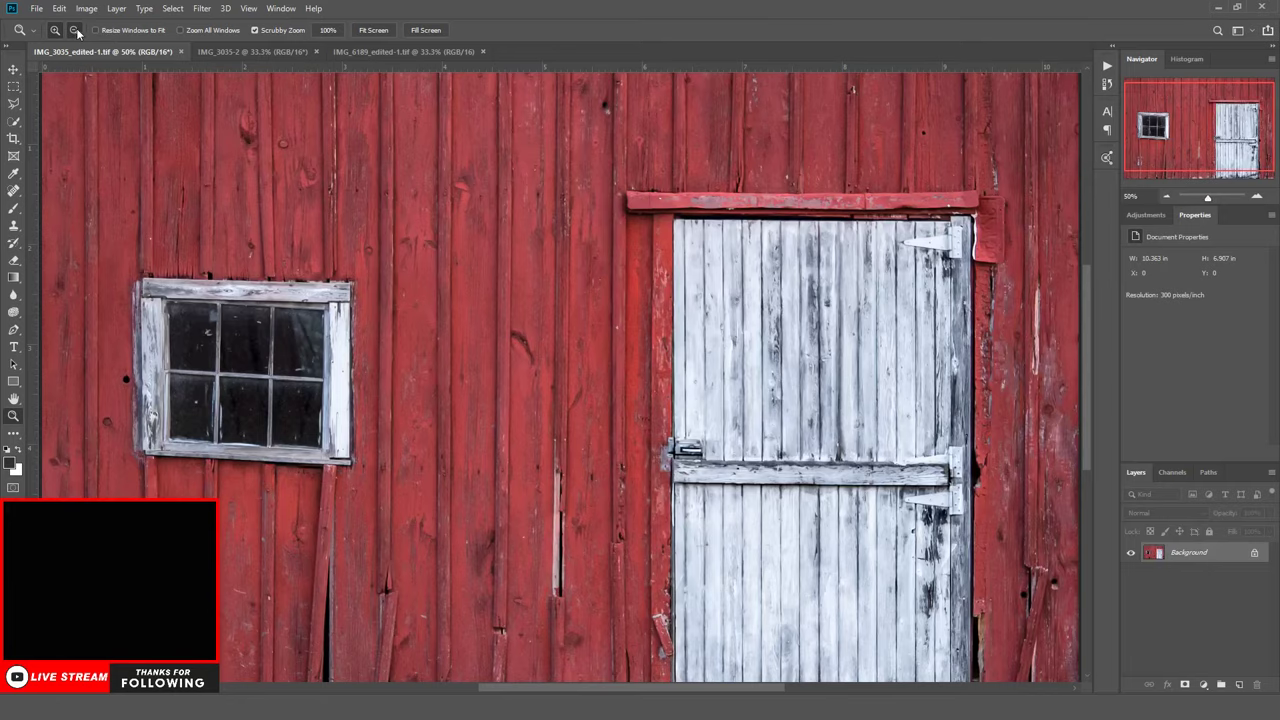
left_click(563, 275)
scroll(530, 450, "down", 3)
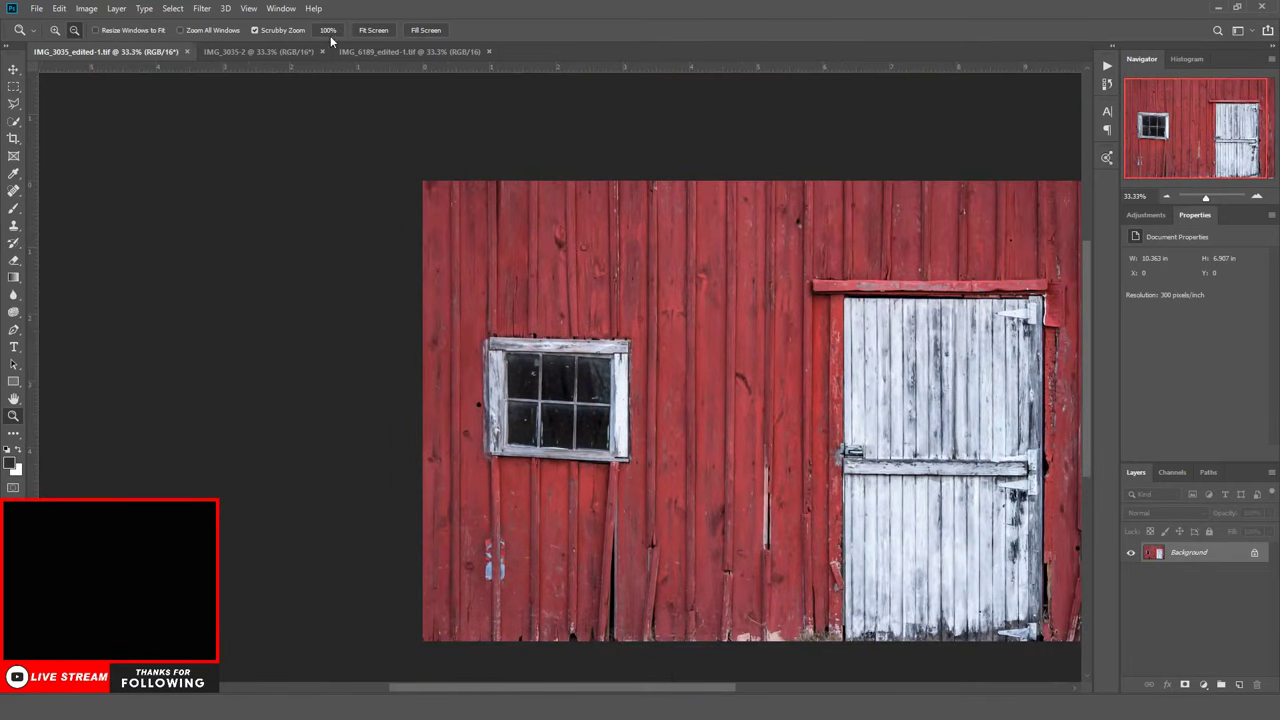
left_click(370, 30)
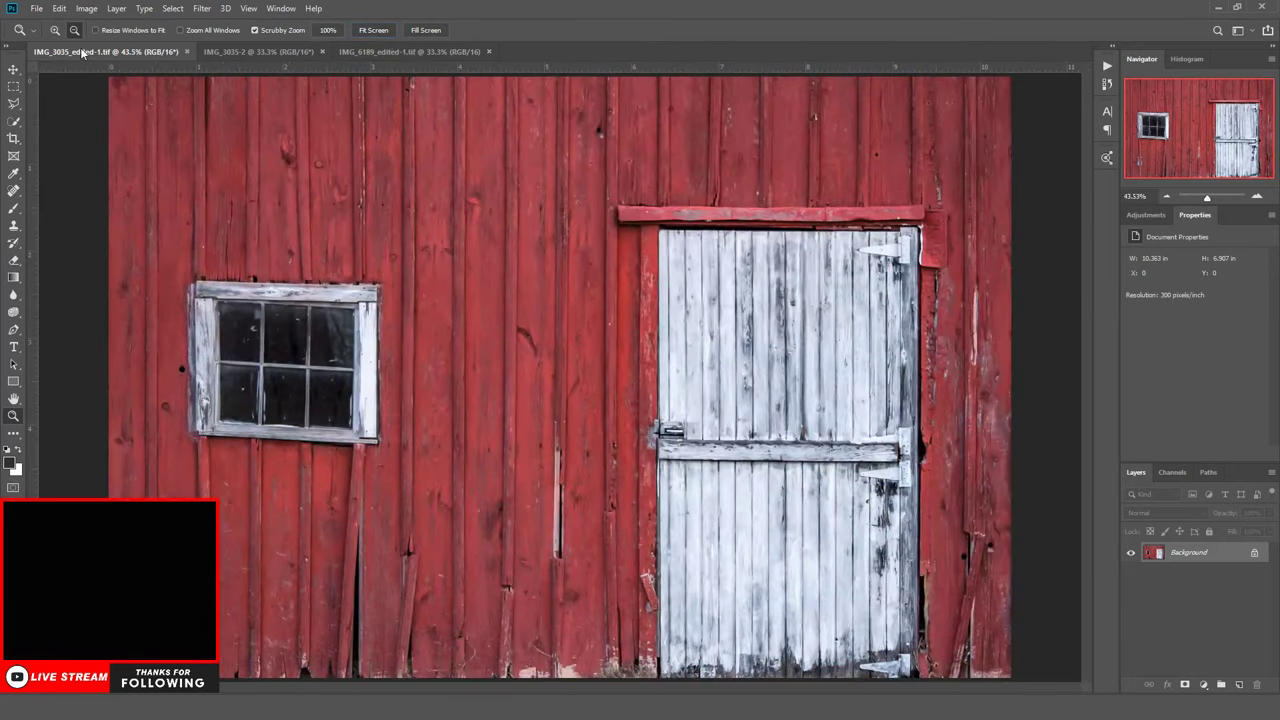
left_click(76, 31)
left_click(448, 200)
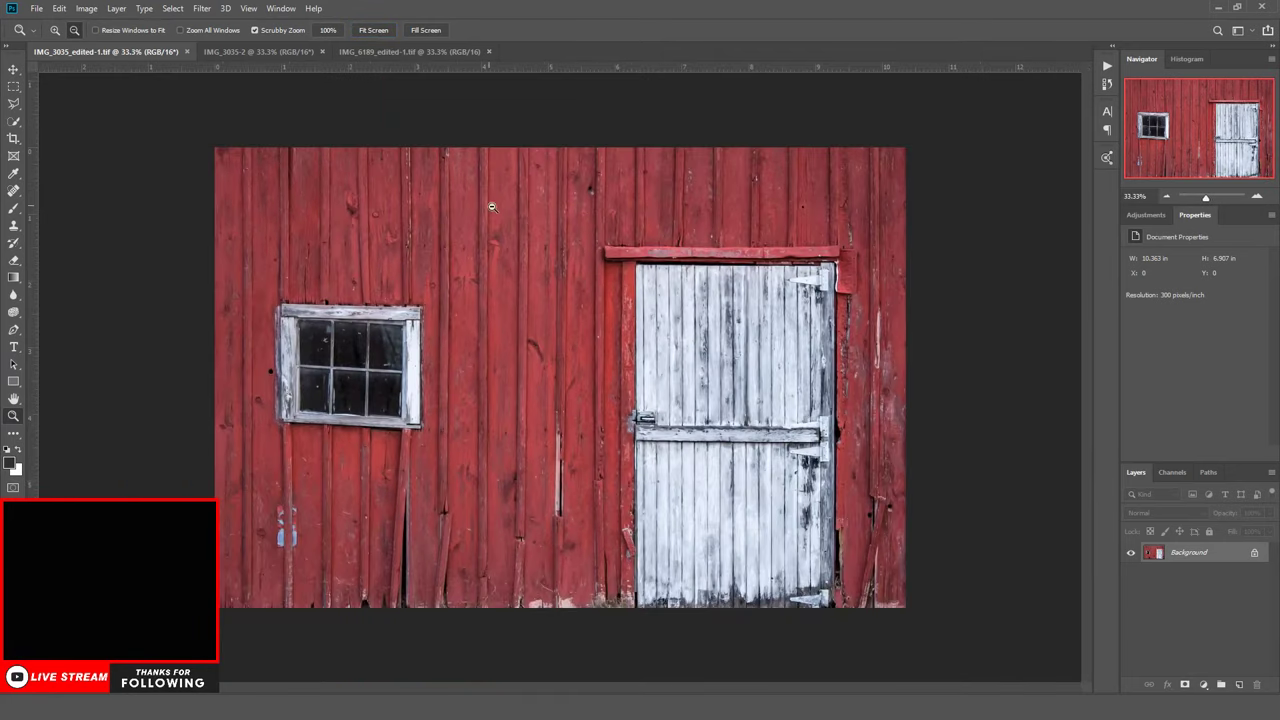